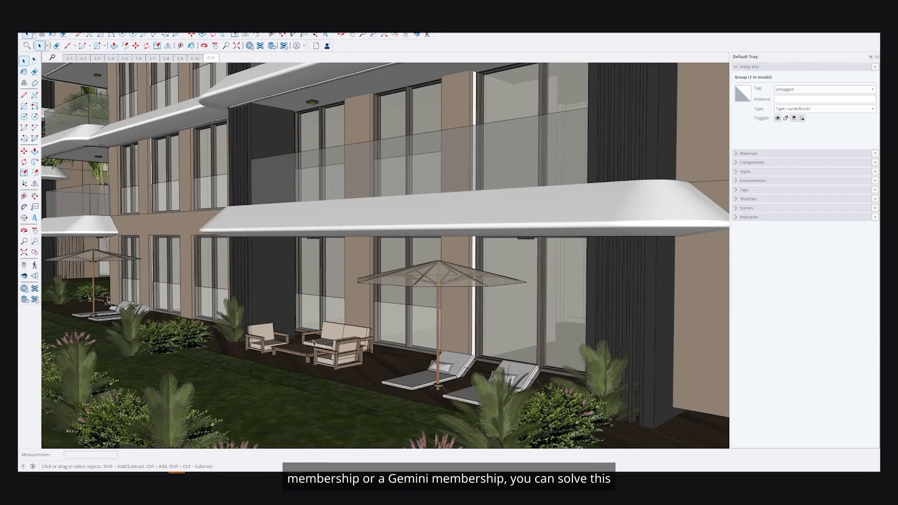
Try placing the camera on the lawn in front of the furnished ground-floor terrace
scroll(315, 343, "down", 3)
scroll(322, 329, "up", 3)
scroll(323, 327, "up", 2)
left_click_drag(341, 298, 332, 273)
scroll(315, 290, "down", 3)
scroll(331, 273, "up", 3)
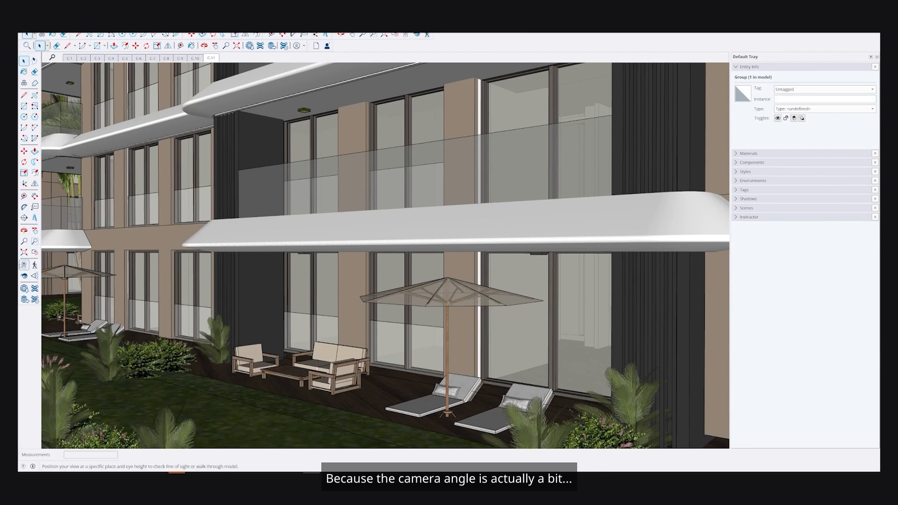
left_click(23, 265)
left_click(332, 406)
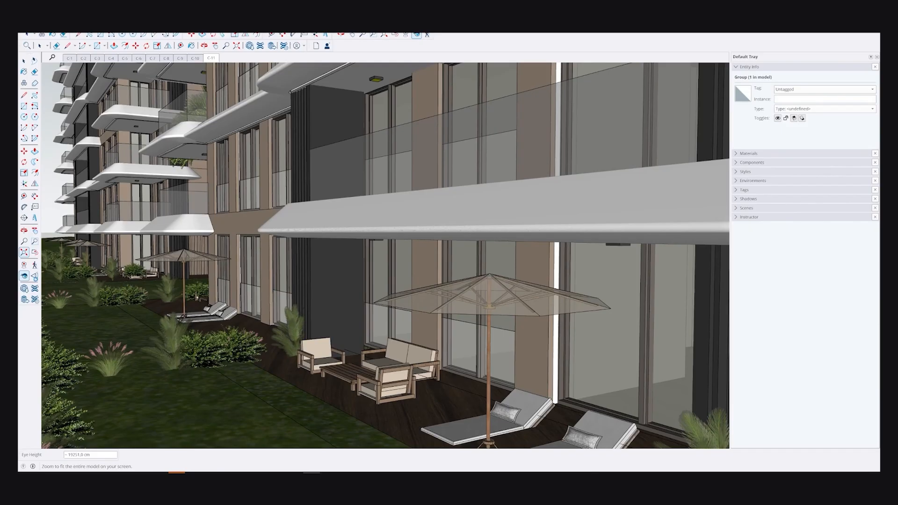
Zoom out to the whole site and examine the apartment blocks for a suitable render viewpoint
left_click(23, 252)
left_click_drag(341, 173, 373, 214)
scroll(330, 211, "up", 5)
left_click_drag(253, 220, 542, 298)
scroll(562, 276, "up", 5)
scroll(542, 298, "down", 6)
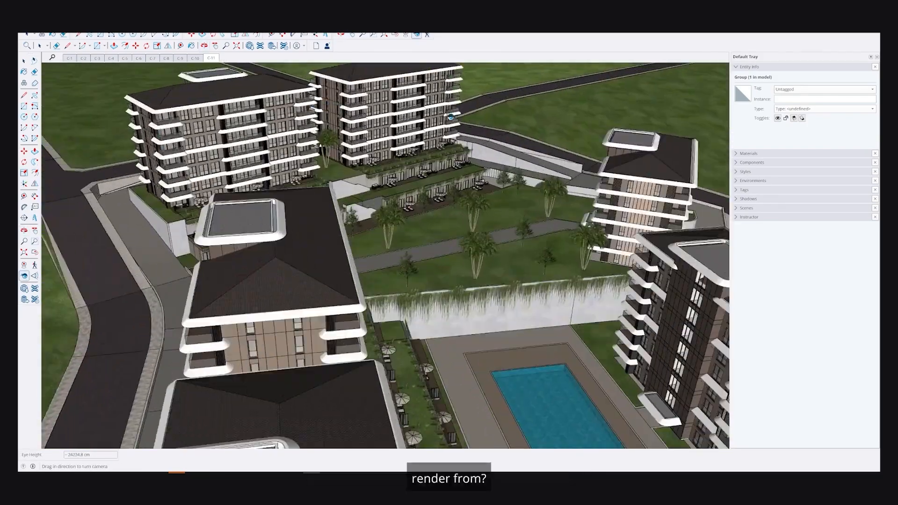
Frame the furnished ground-floor terrace from the garden and widen the camera's field of view to about 64 degrees
scroll(451, 117, "up", 5)
left_click_drag(451, 117, 193, 153)
scroll(193, 152, "up", 3)
scroll(379, 251, "up", 3)
left_click_drag(379, 250, 304, 199)
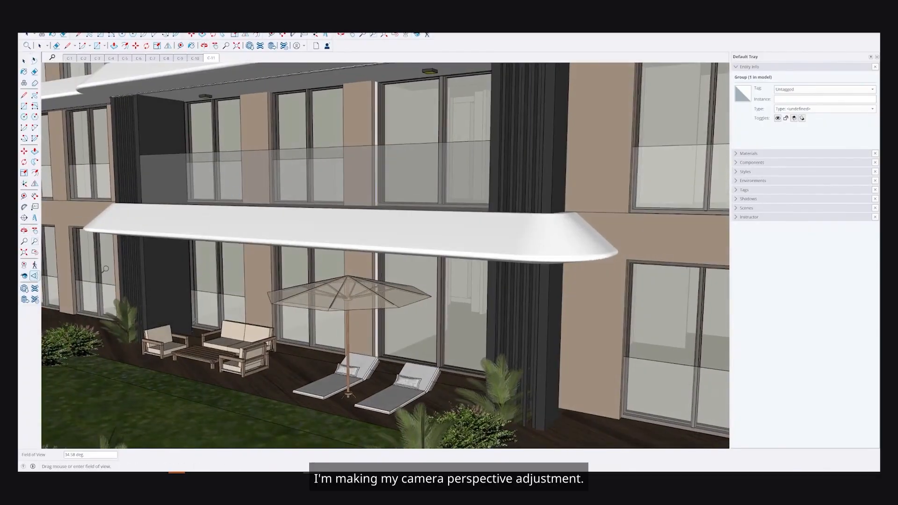
left_click_drag(345, 227, 279, 242)
scroll(357, 229, "down", 4)
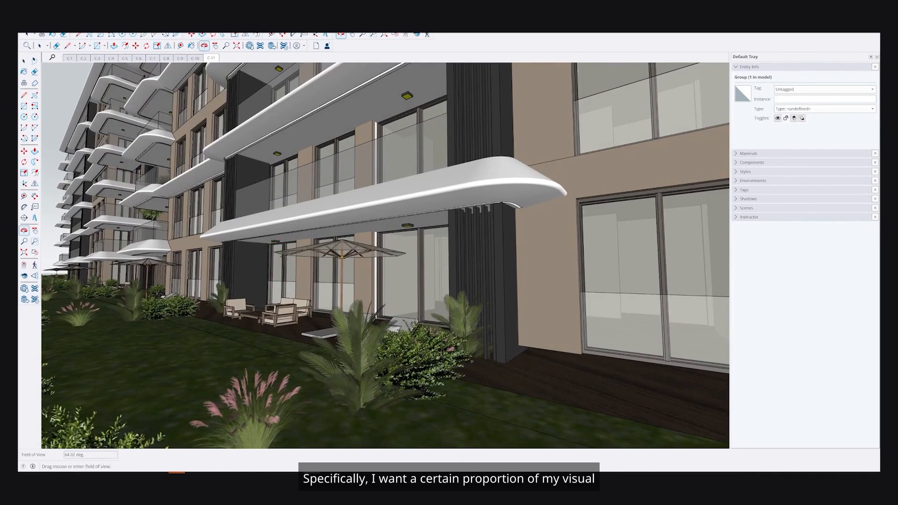
Bring the camera closer along the facade over the lawn and narrow the field of view to about 61.5 degrees
mouse_move(324, 244)
left_mouse_down()
mouse_move(324, 251)
mouse_move(333, 237)
left_mouse_up()
left_click_drag(186, 254, 245, 261)
scroll(191, 255, "down", 6)
scroll(191, 255, "up", 8)
scroll(210, 243, "down", 4)
scroll(313, 224, "up", 2)
left_click_drag(312, 224, 309, 252)
scroll(331, 253, "up", 3)
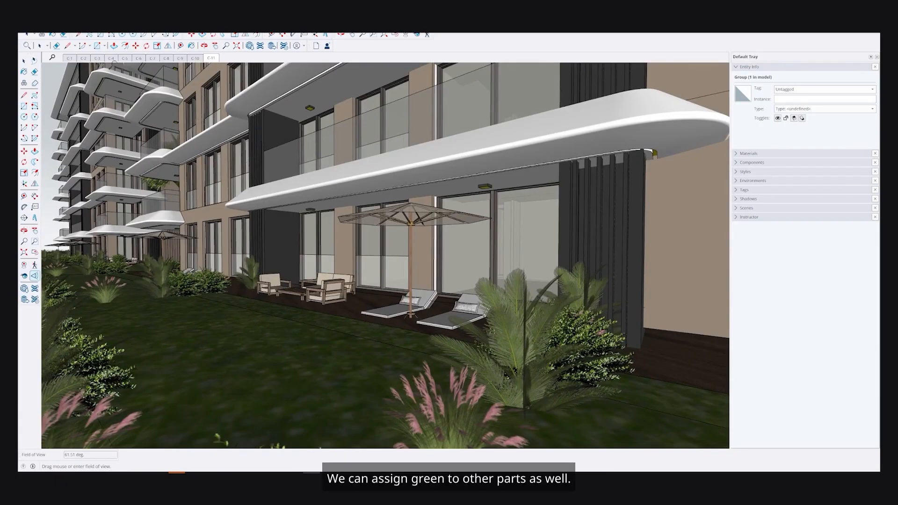
Set the field of view to about 57 degrees and compose the terrace with palms and pink grasses in the foreground
left_click_drag(328, 190, 319, 197)
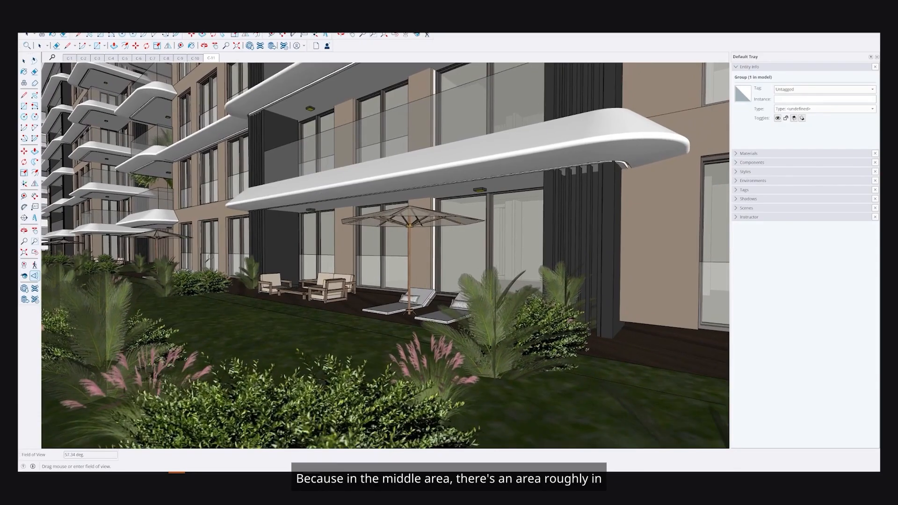
left_click_drag(217, 260, 226, 260)
key("o")
scroll(373, 281, "down", 3)
scroll(374, 281, "up", 6)
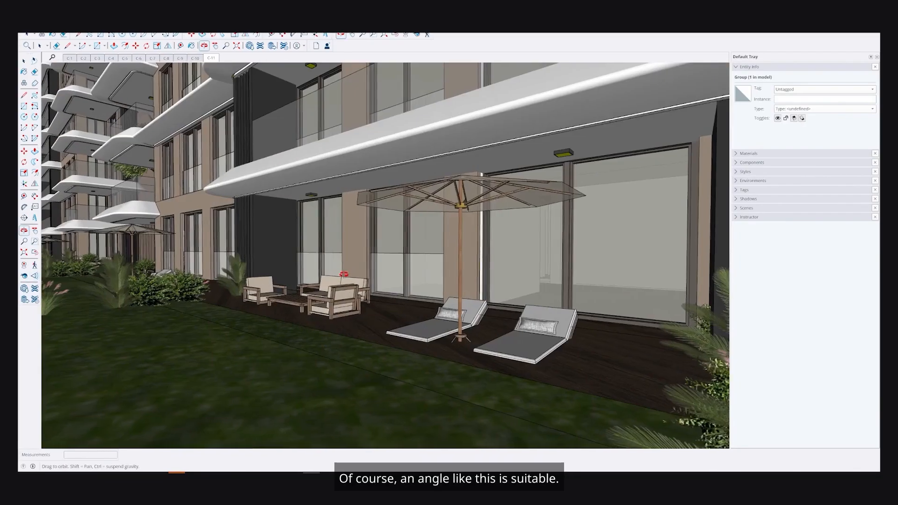
left_click_drag(344, 274, 354, 274)
scroll(354, 274, "down", 1)
scroll(356, 273, "down", 2)
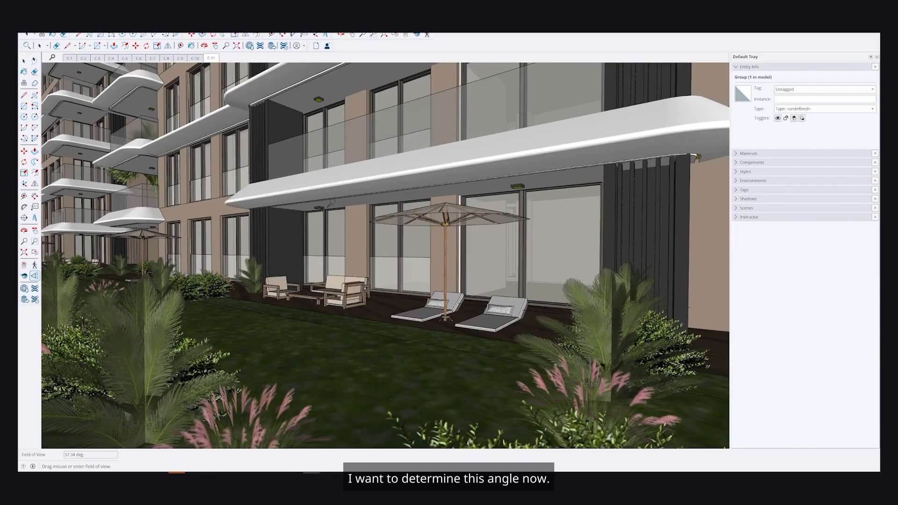
Export the current view as the 2D JPEG image Etap-1 Model.jpg and check the exported picture
left_click(27, 29)
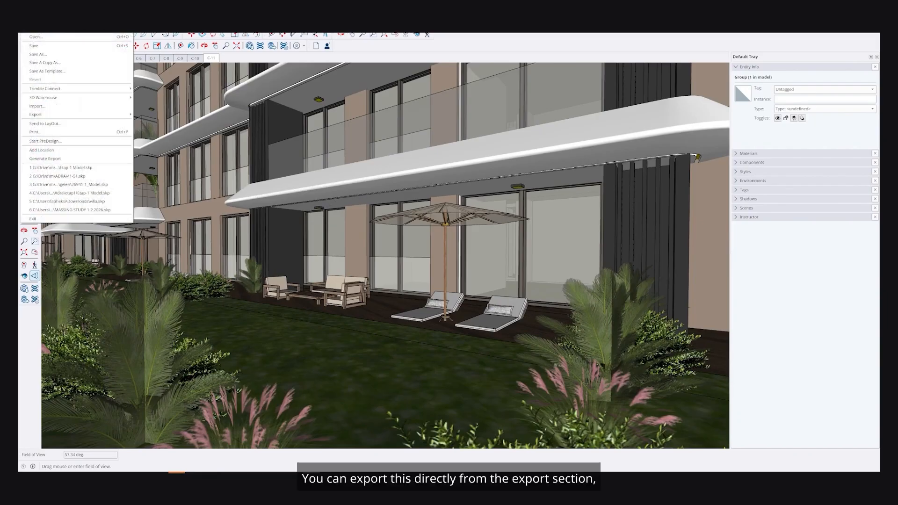
mouse_move(94, 115)
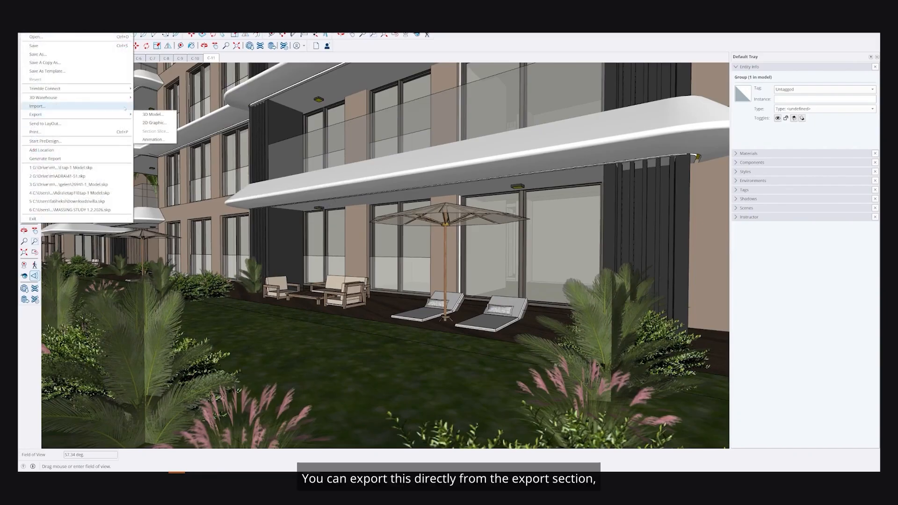
left_click(159, 124)
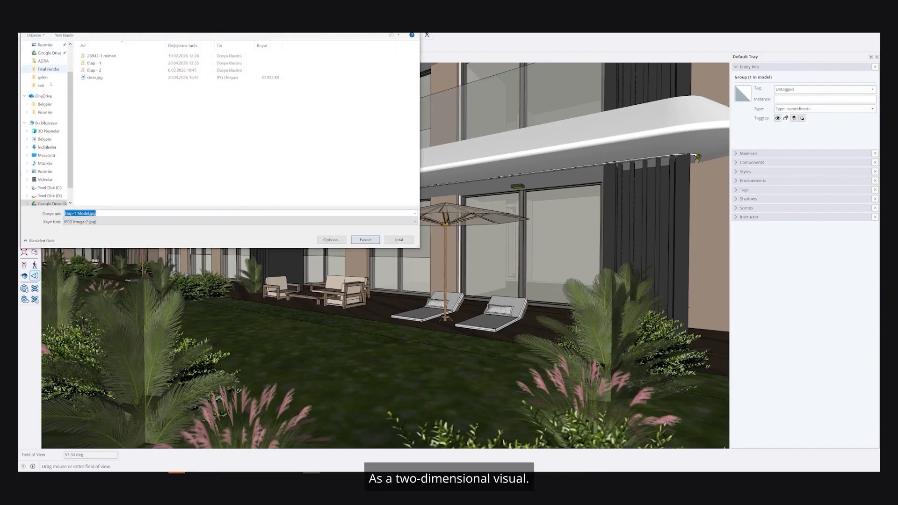
left_click(365, 240)
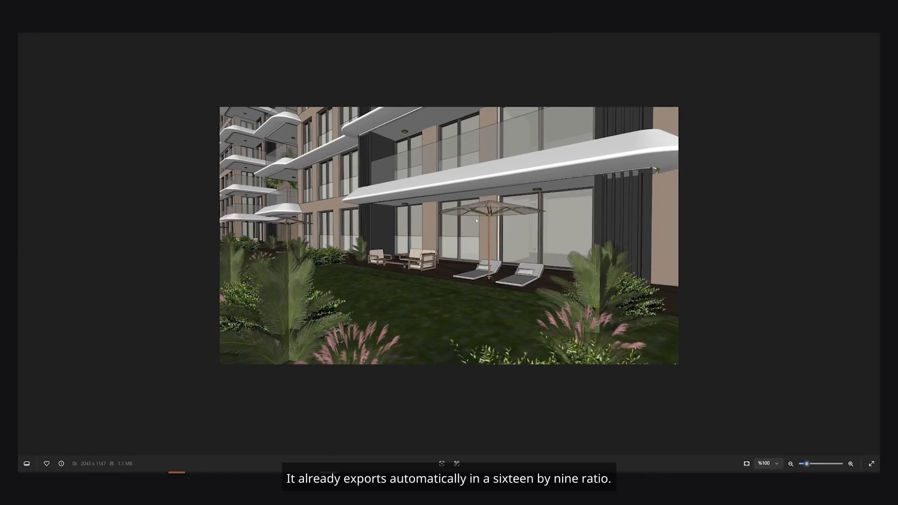
scroll(532, 177, "up", 3)
scroll(533, 178, "down", 3)
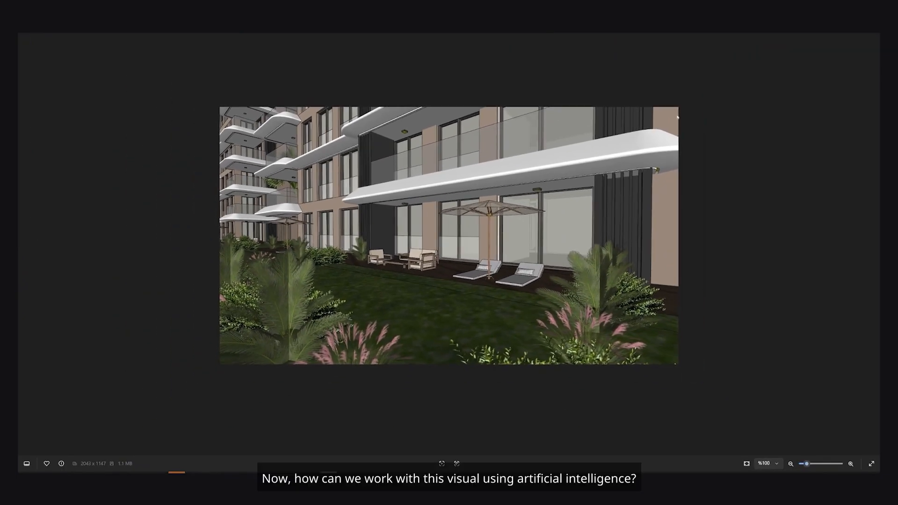
key("alt+F4")
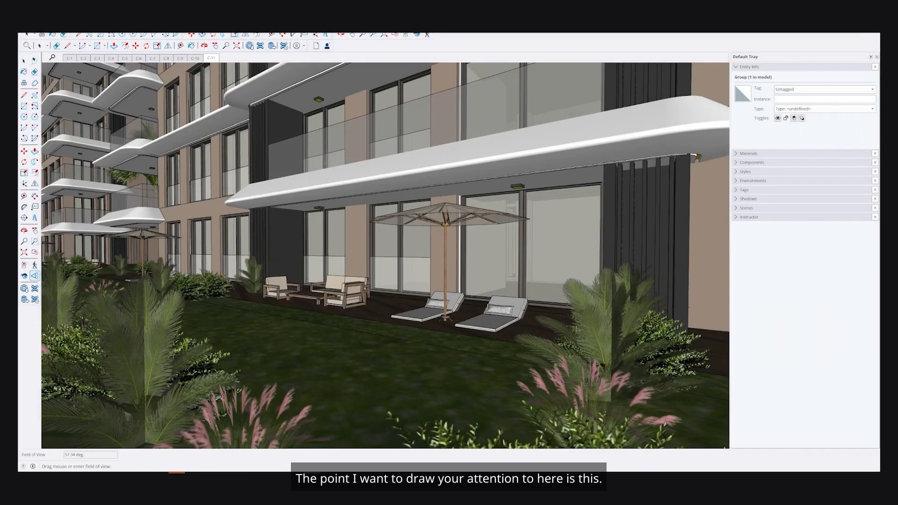
key("space")
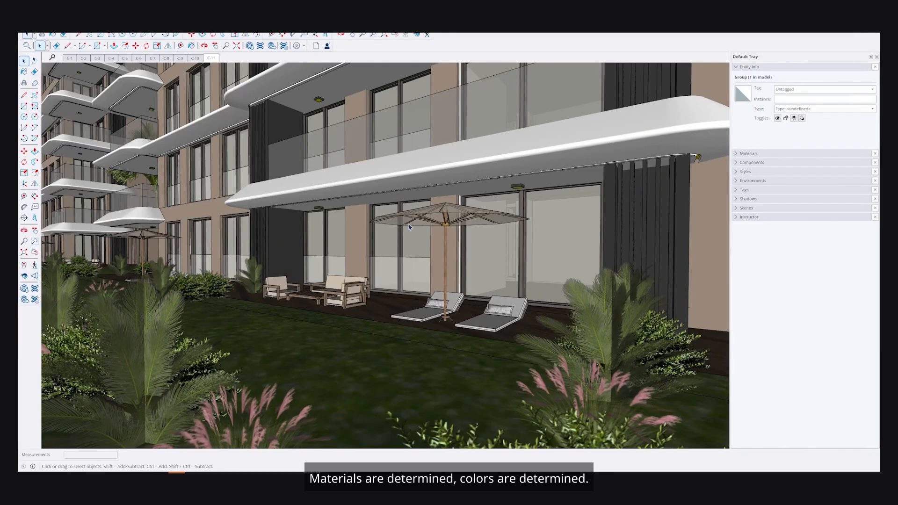
left_click(510, 320)
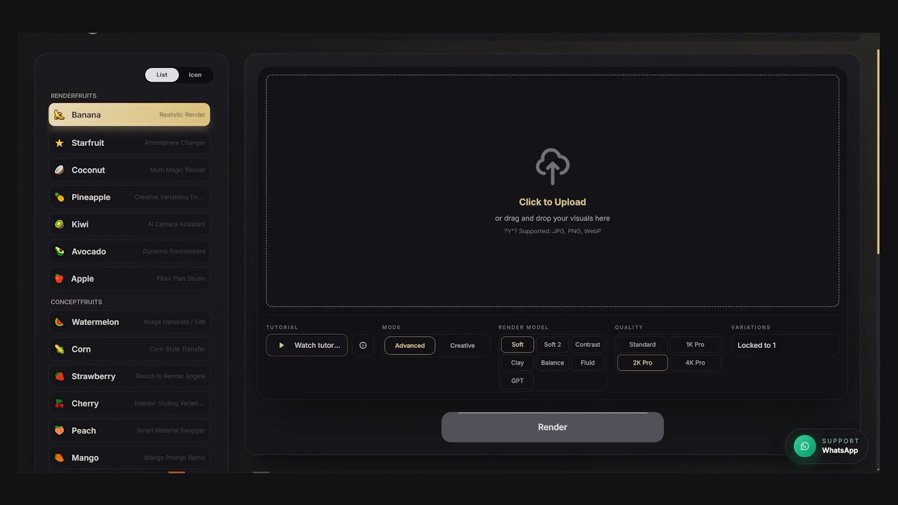
Open ChatGPT in a new browser tab and attach the exported terrace image to the chat
key("ctrl+t")
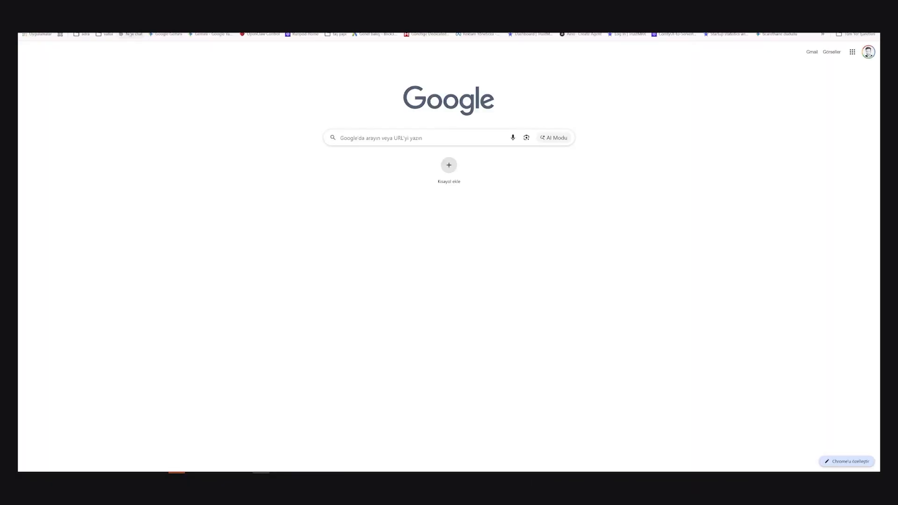
left_click(131, 34)
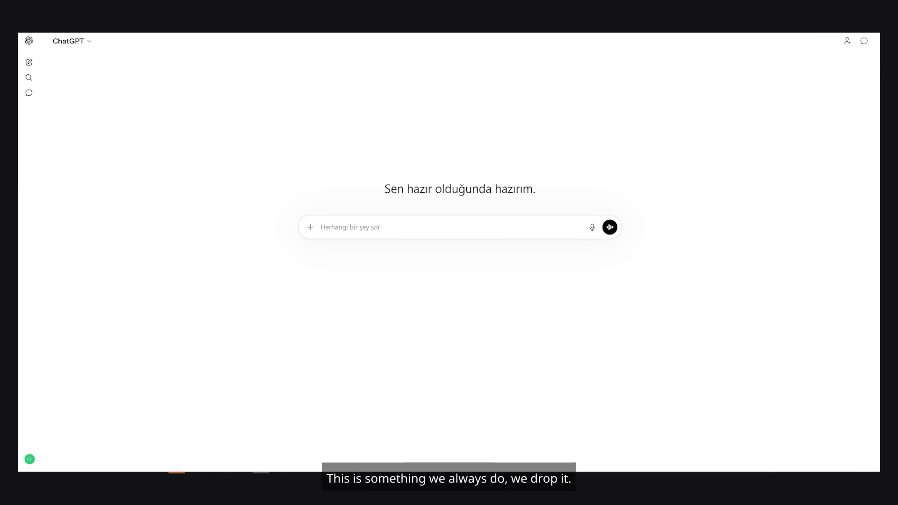
left_click_drag(164, 46, 337, 187)
Write the prompt "görseli çok gerçekçi bir render olarak görselleştir detaylar ekle ve bana profesyonel bir mimari render oluştur"
type("görseli ço")
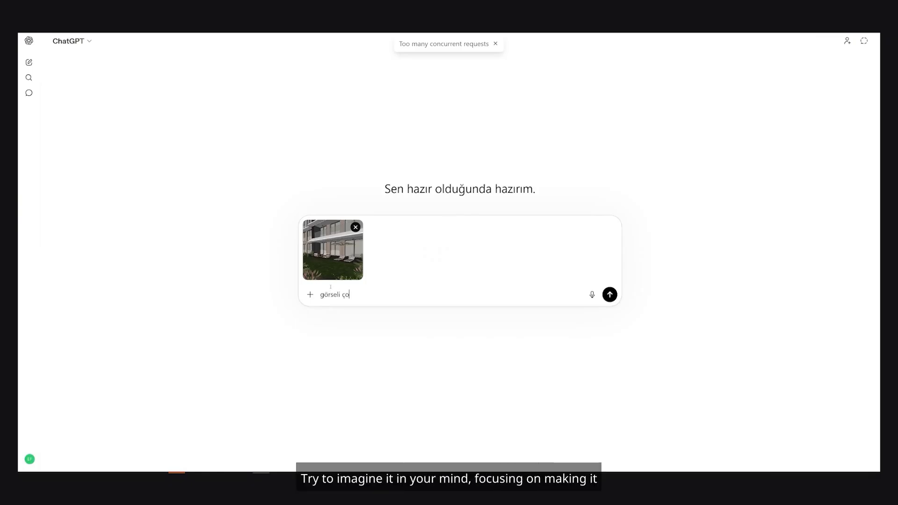
type("k gerçekçi bir render")
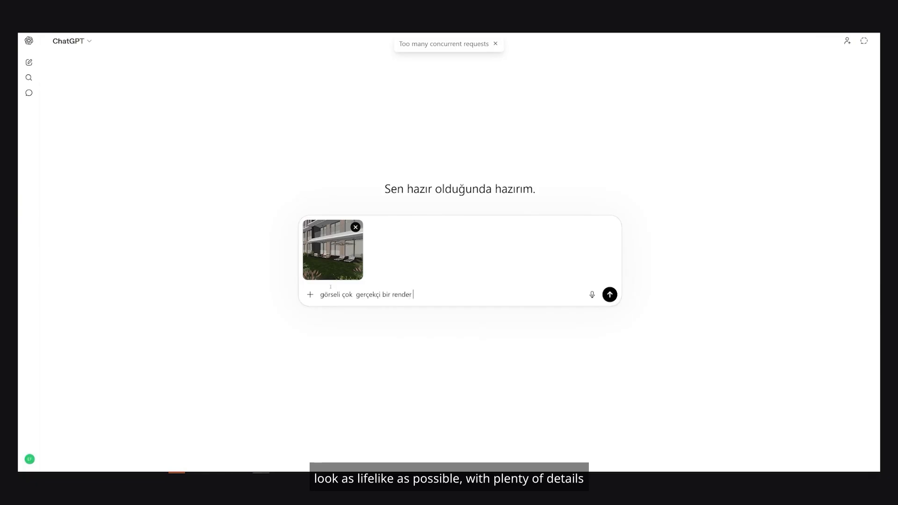
type(" olarak")
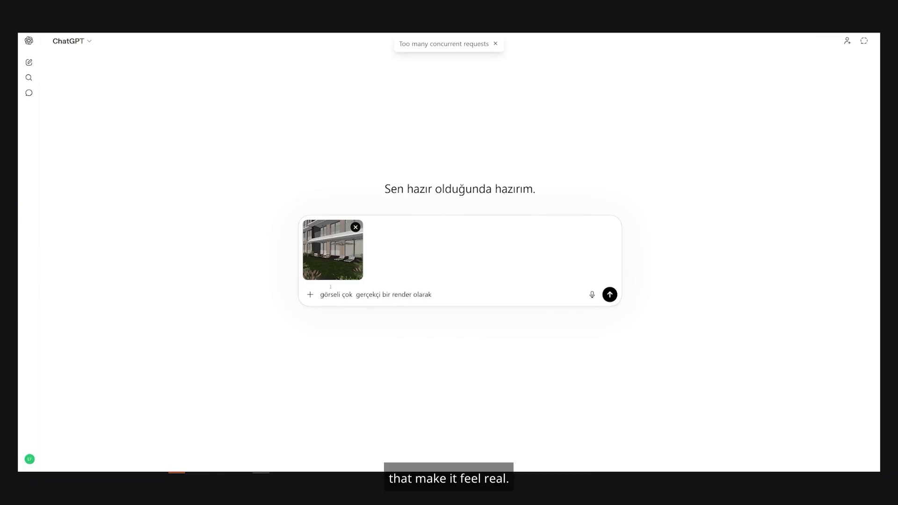
type(" g")
type("örselleştir")
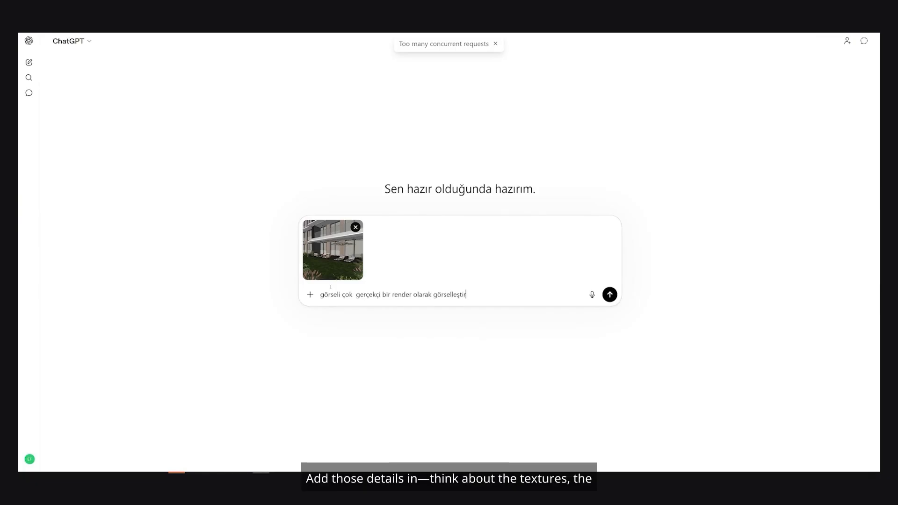
type(" detayla")
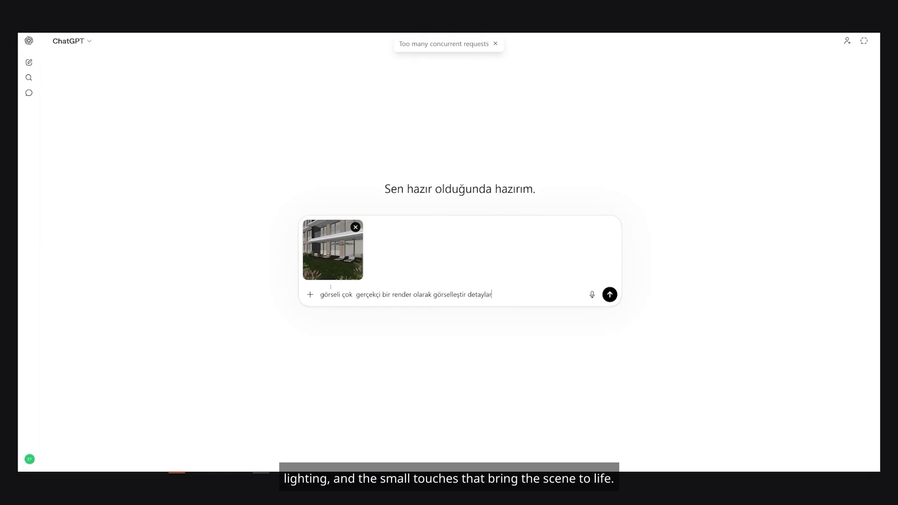
type("r ekle ve ba")
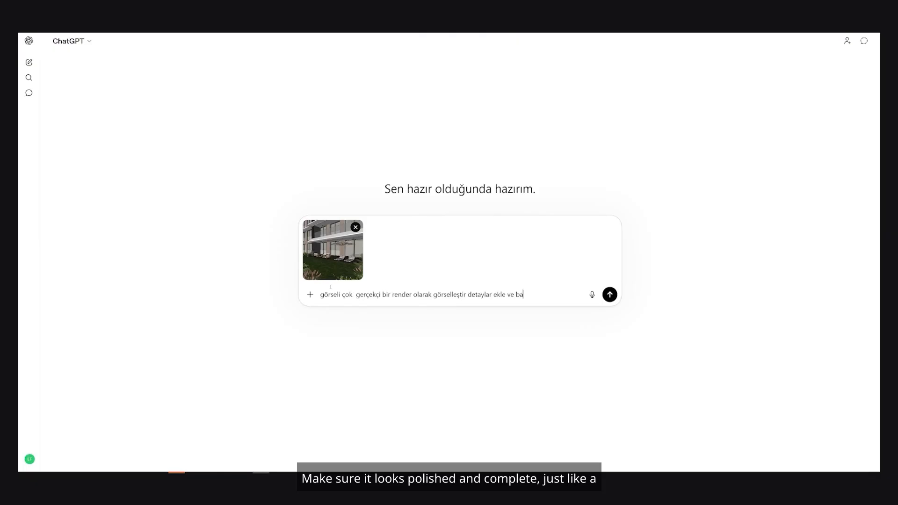
type("na pro")
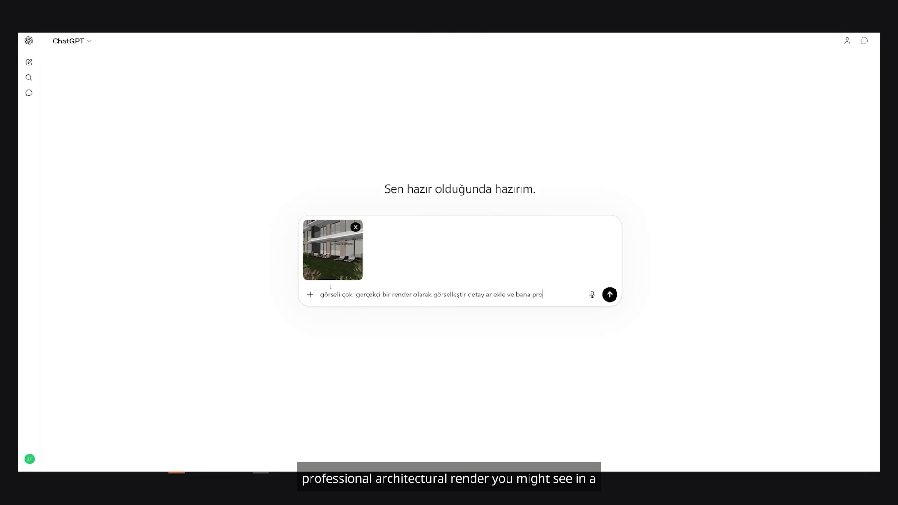
type("fesyonel")
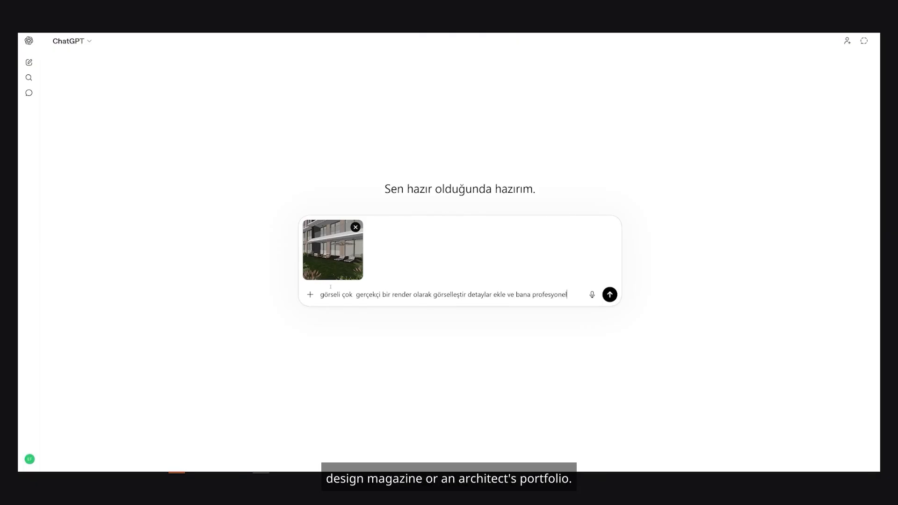
type(" birmima")
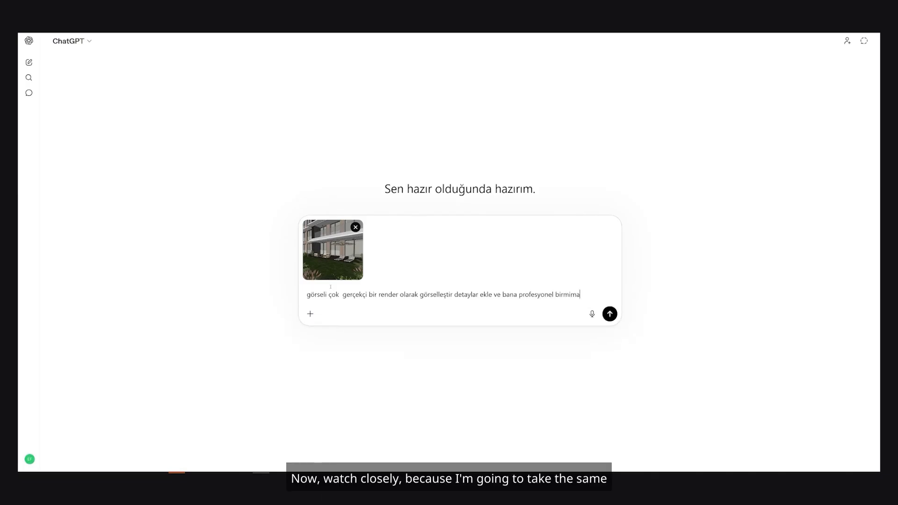
key("BackSpace")
key("BackSpace")
key("BackSpace")
key("BackSpace")
type(" mimari render ")
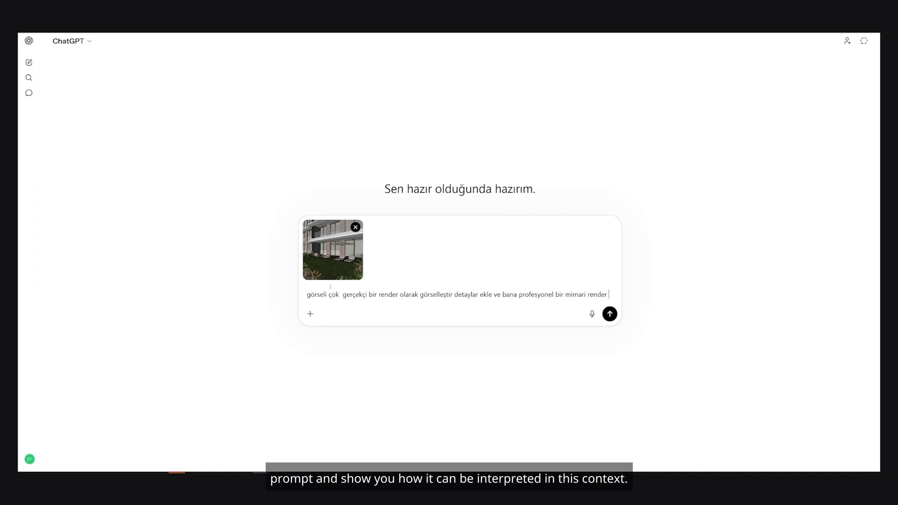
type("oluştur")
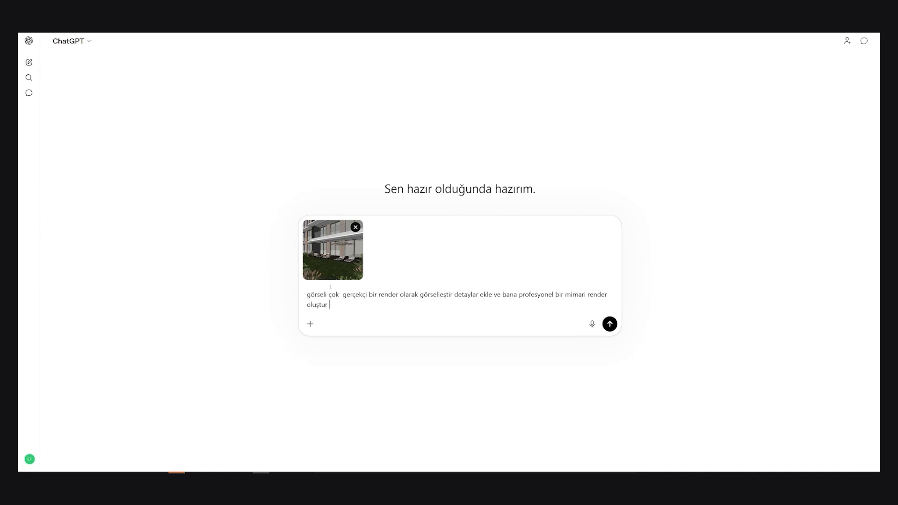
Copy the render prompt and submit it with the attached image in image creation mode (Görsel oluştur)
key("ctrl+a")
key("ctrl+c")
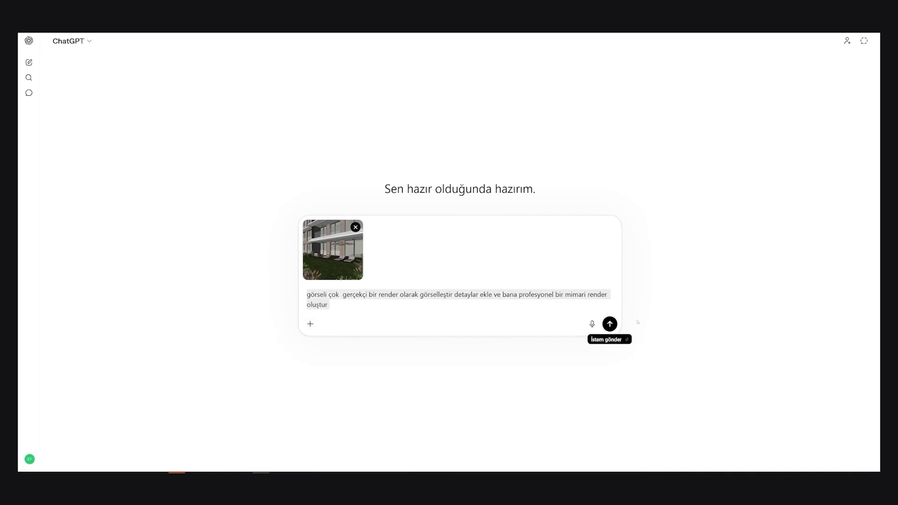
left_click(311, 323)
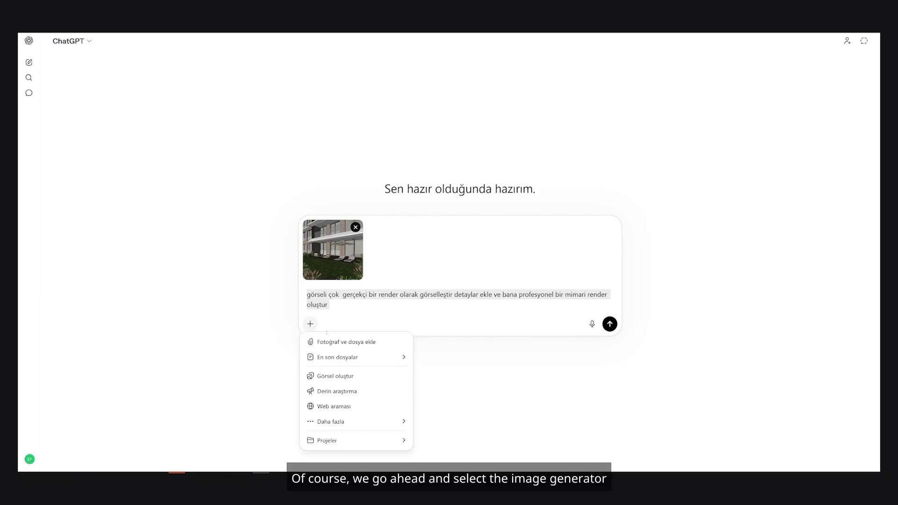
left_click(327, 377)
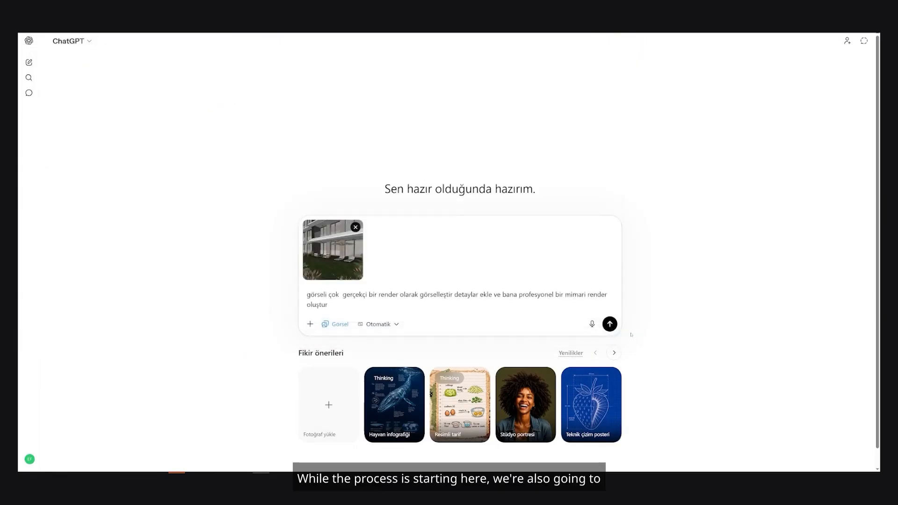
left_click(610, 324)
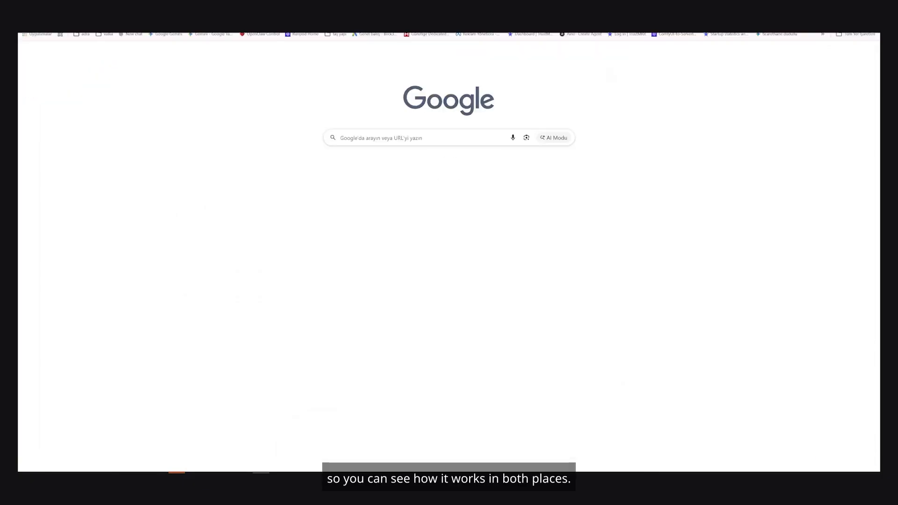
Open Gemini in the browser and paste the copied render prompt into its chat
type("gem")
key("Return")
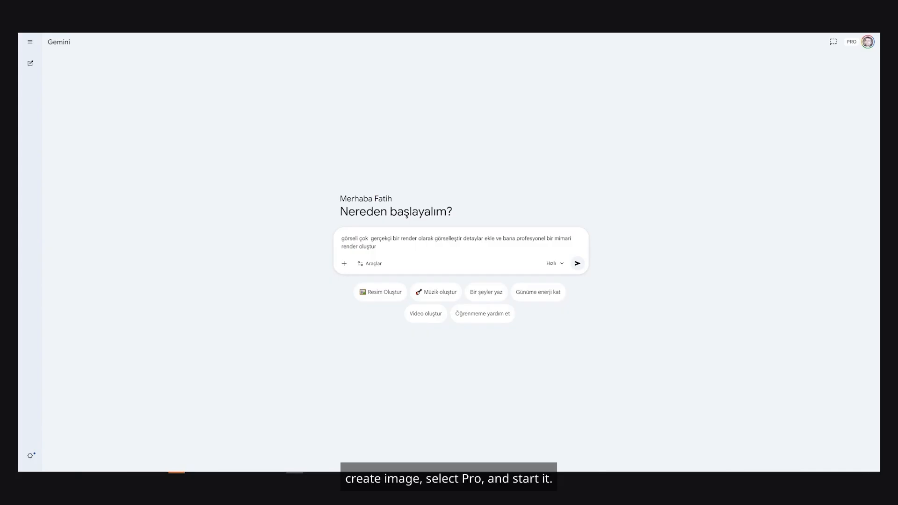
Attach the terrace image, turn on image creation (Görüntü oluşturun), select the Pro model and submit the Gemini request
key("ctrl+v")
left_click(380, 308)
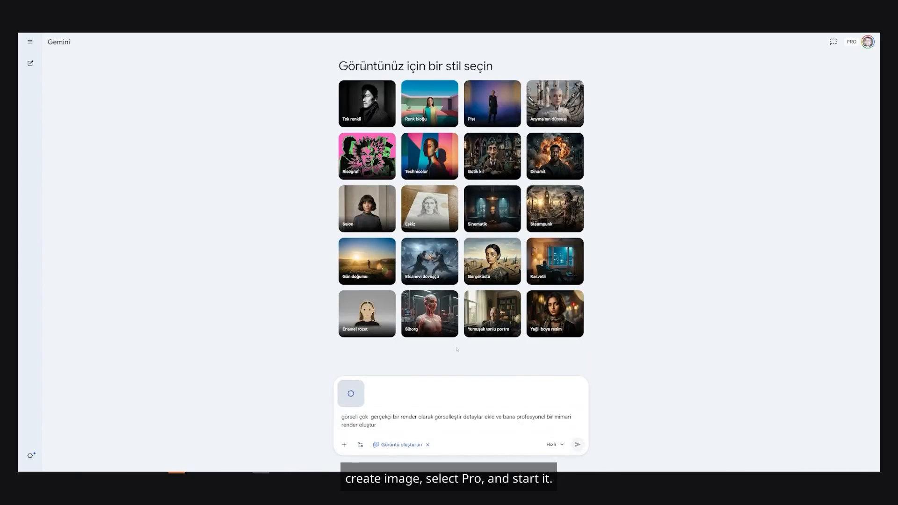
left_click(568, 409)
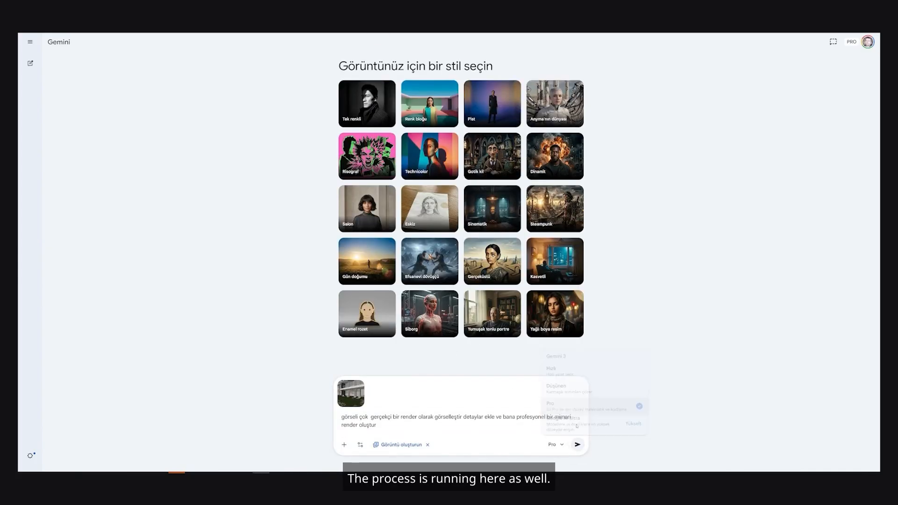
left_click(578, 444)
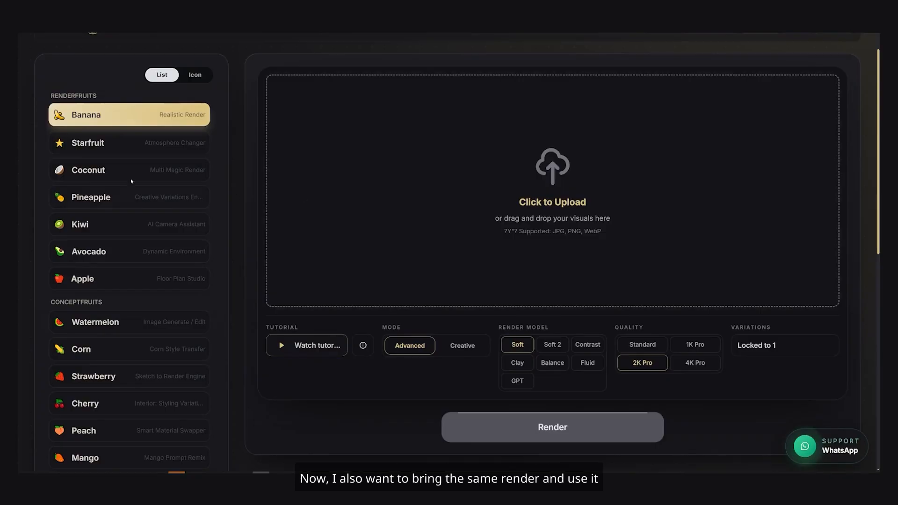
On the AI render site, open the Watermelon image tool in Image to Image mode and add the GPT model to the selection
scroll(100, 286, "down", 1)
left_click(100, 286)
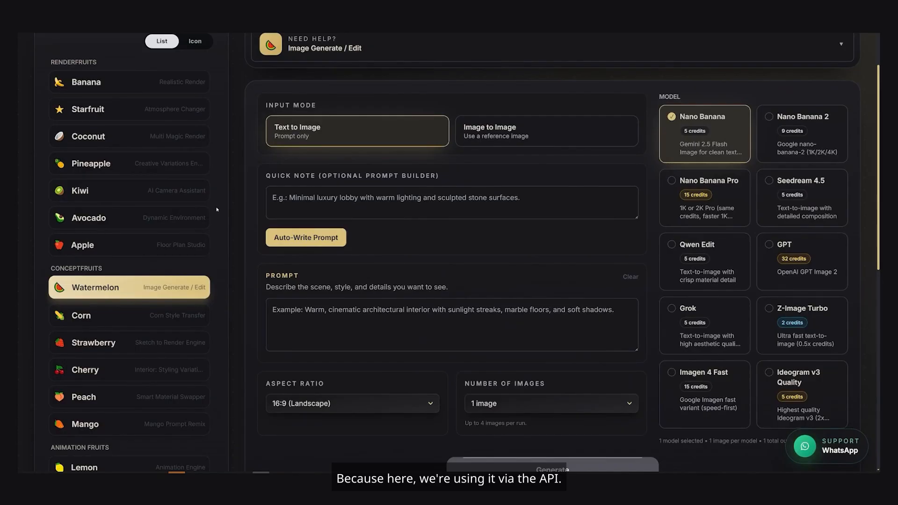
left_click(537, 137)
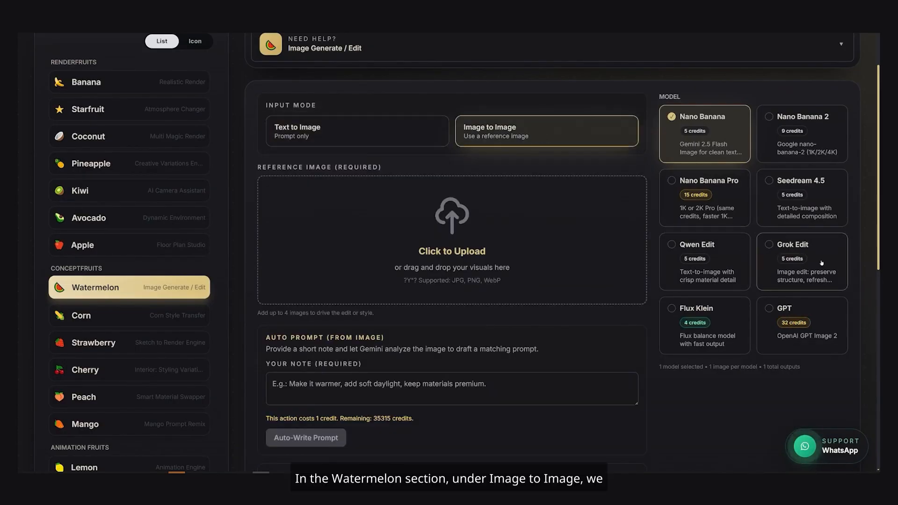
left_click(812, 314)
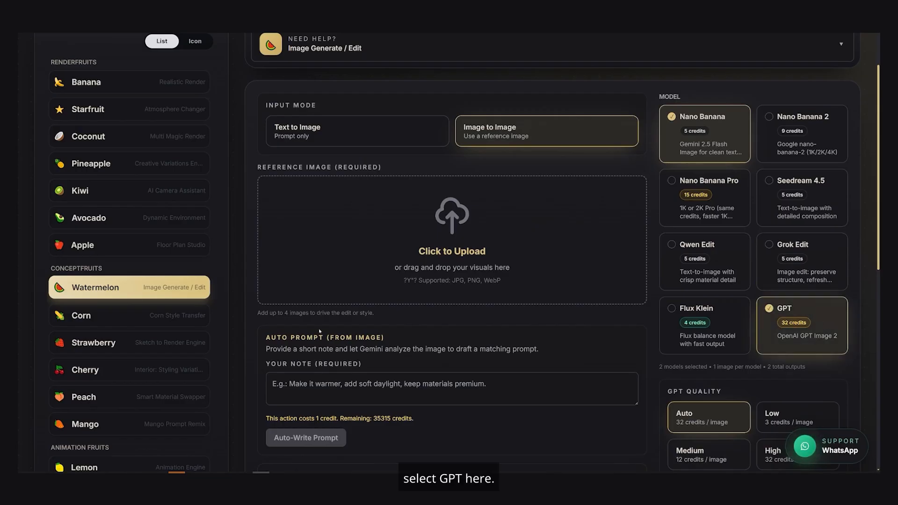
Add the exported terrace image as the reference image and paste the copied render prompt into the prompt field
left_click_drag(140, 102, 388, 225)
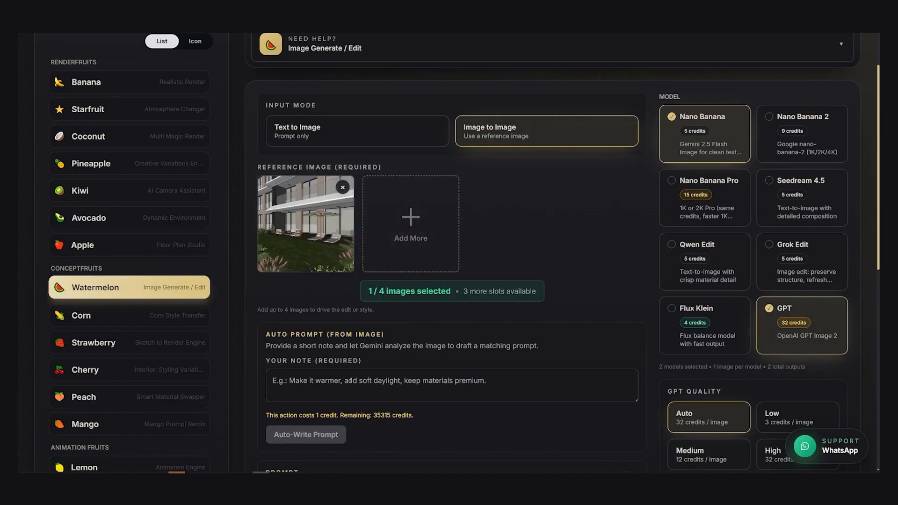
scroll(351, 381, "down", 3)
left_click(364, 369)
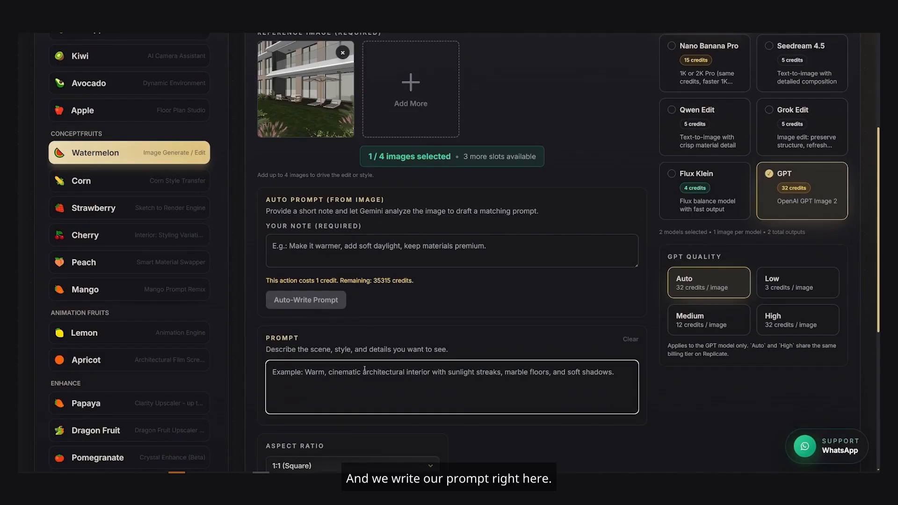
key("ctrl+v")
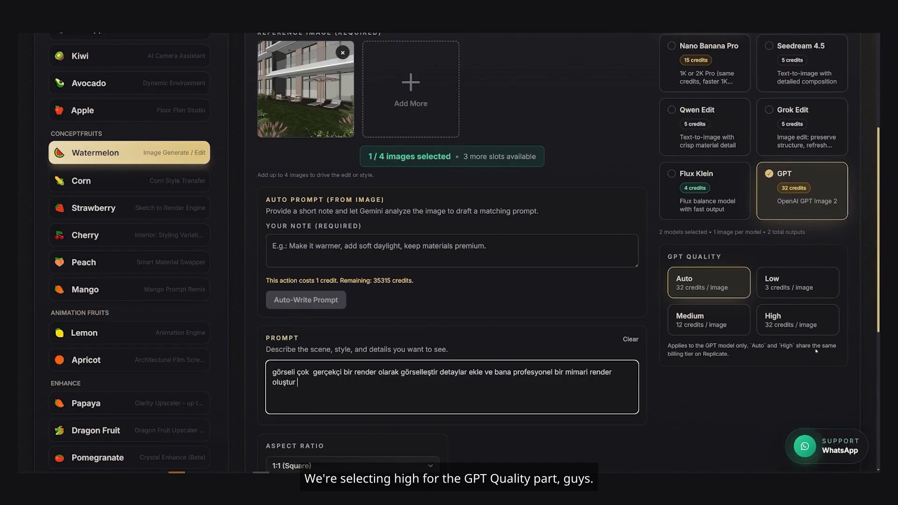
Set the GPT quality to High and the aspect ratio to Auto (Match Input), and generate the images
left_click(818, 327)
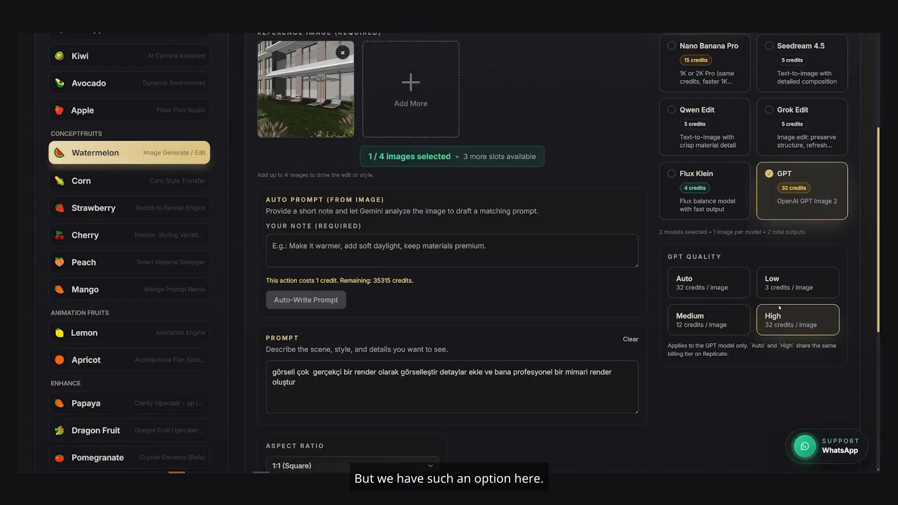
scroll(779, 307, "down", 4)
left_click(349, 297)
left_click(309, 324)
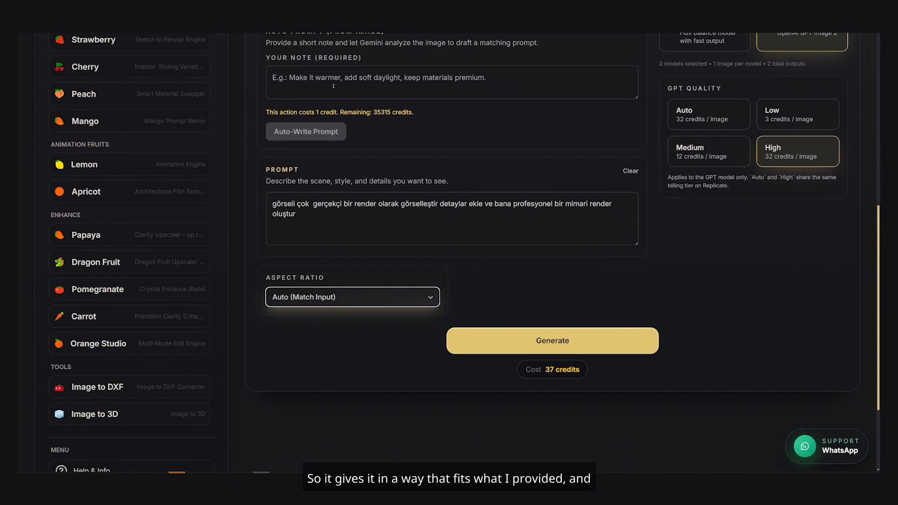
scroll(334, 86, "up", 4)
scroll(457, 263, "down", 5)
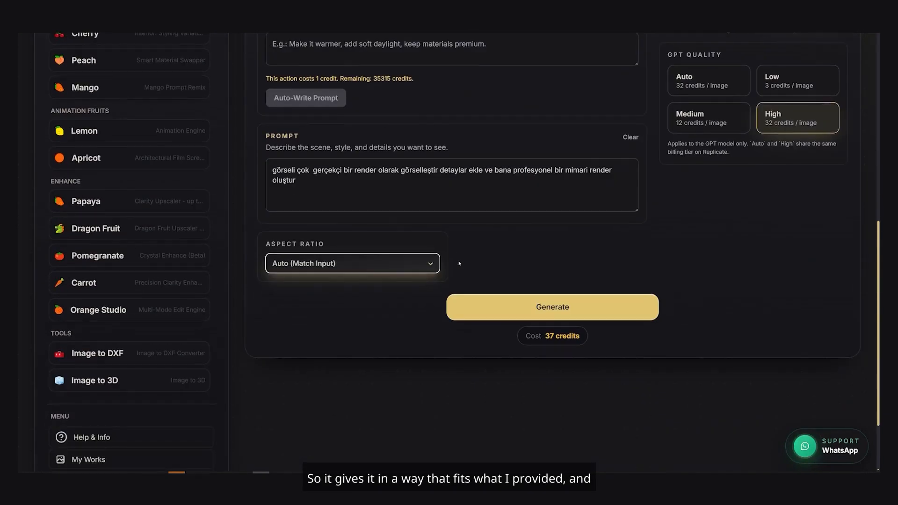
left_click(524, 317)
scroll(211, 71, "up", 2)
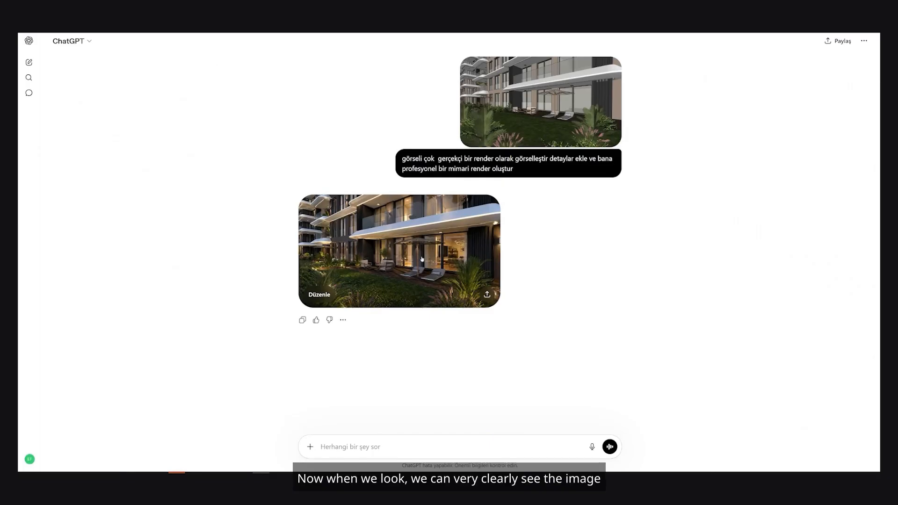
Open the render generated in ChatGPT at large size and check which aspect ratio options are offered for it
left_click(422, 259)
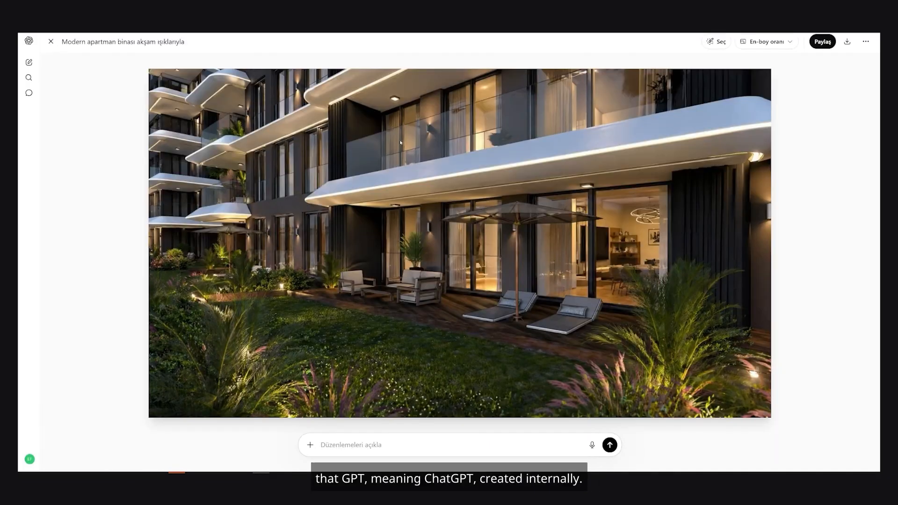
left_click(766, 43)
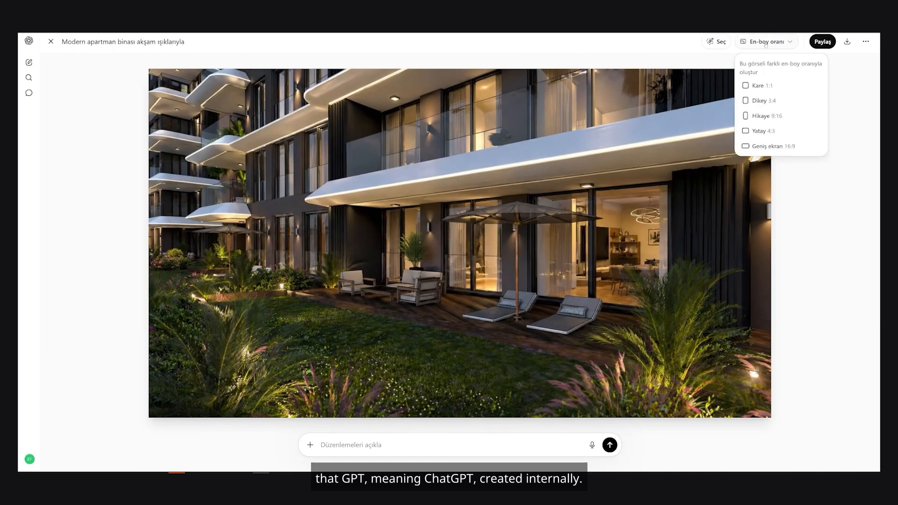
left_click(765, 43)
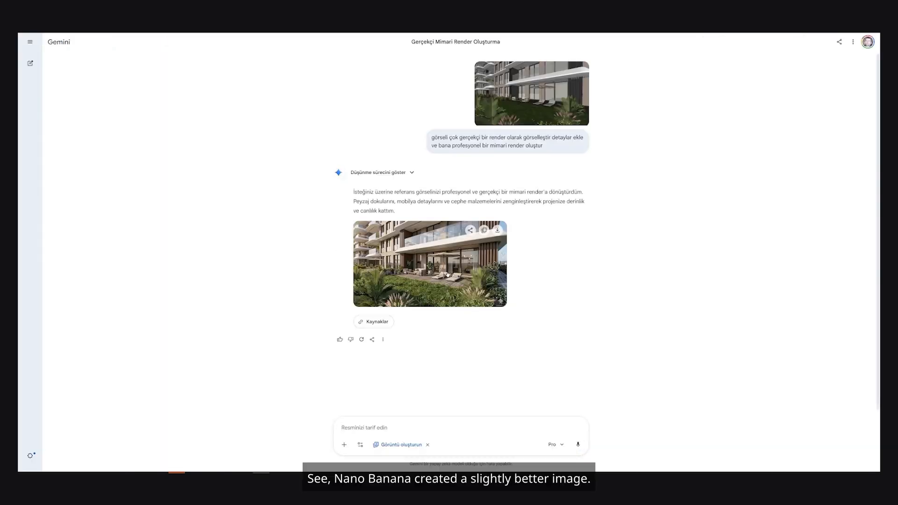
Download the full-size render generated in Gemini, compare its colors with the SketchUp model and open the downloaded image
left_click(448, 274)
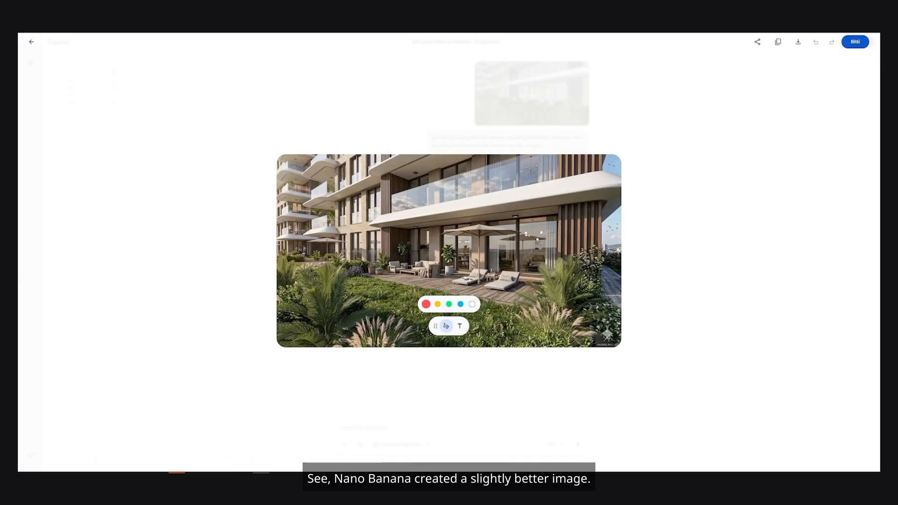
left_click(798, 42)
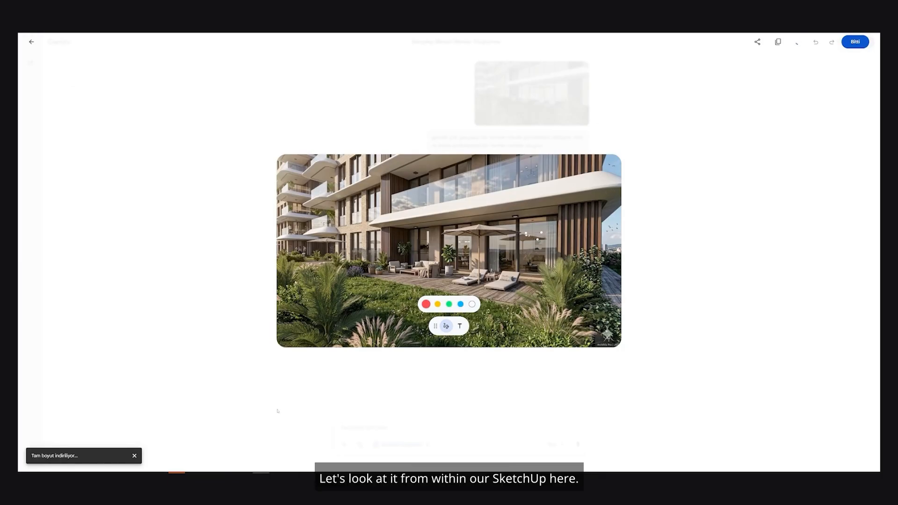
key("alt+Tab")
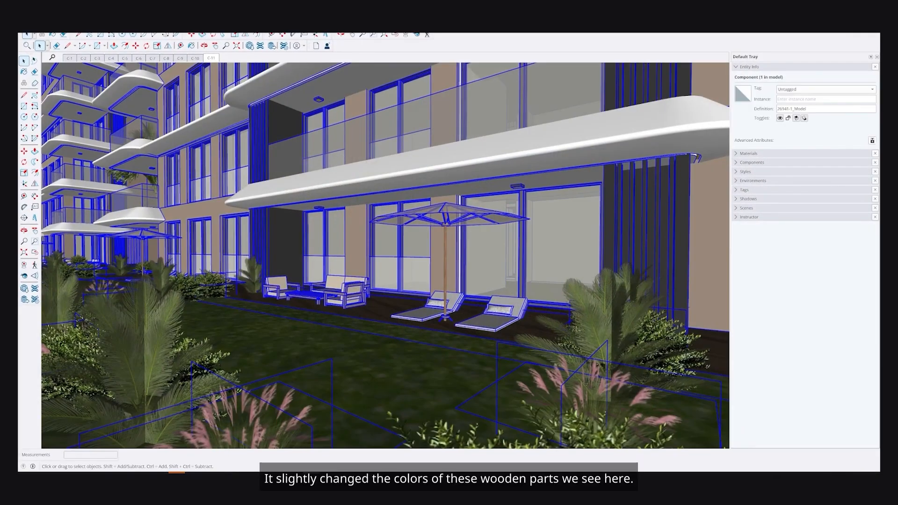
key("alt+Tab")
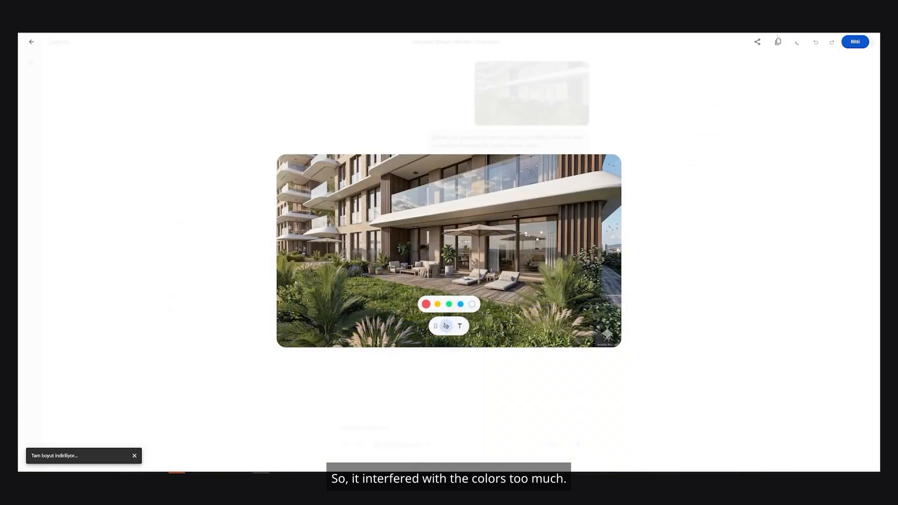
left_click(808, 48)
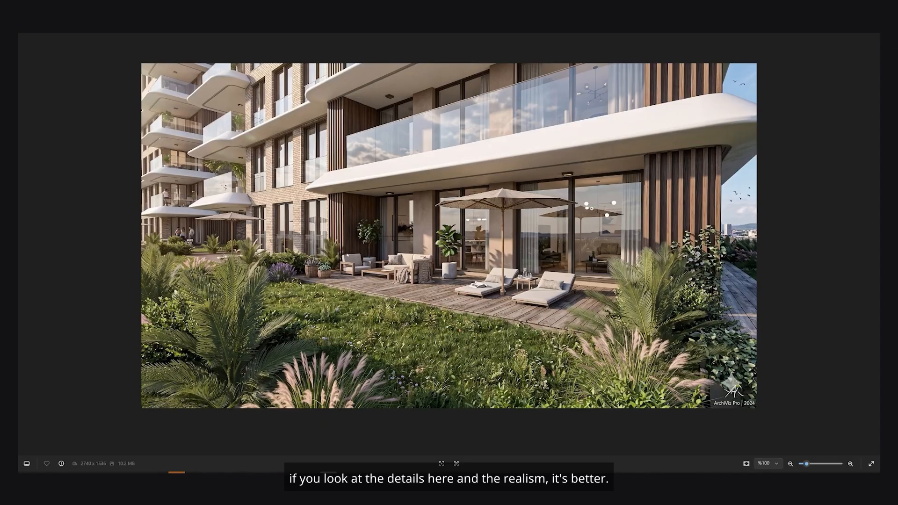
Examine the downloaded Gemini render up close, checking the facade, terrace furniture and planting for detail and realism
scroll(347, 255, "up", 5)
left_click_drag(504, 190, 157, 311)
left_click_drag(358, 256, 304, 330)
scroll(304, 330, "down", 4)
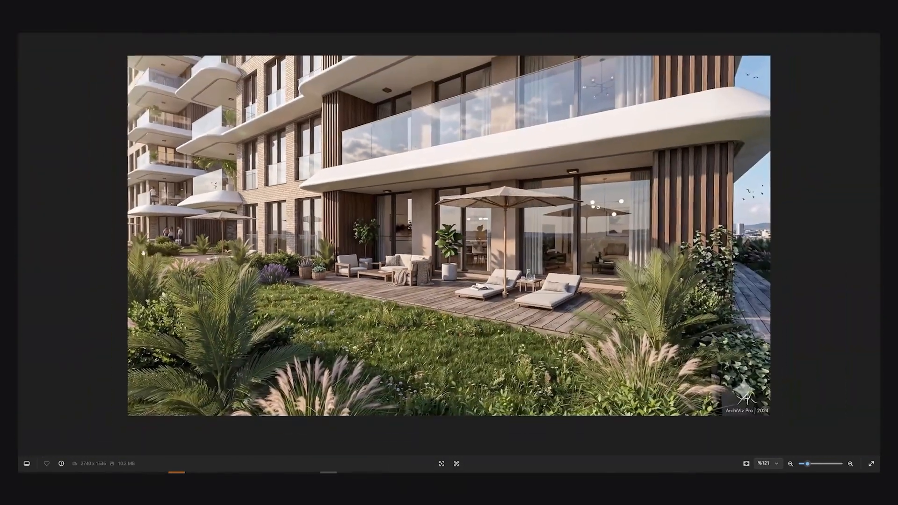
scroll(143, 253, "up", 7)
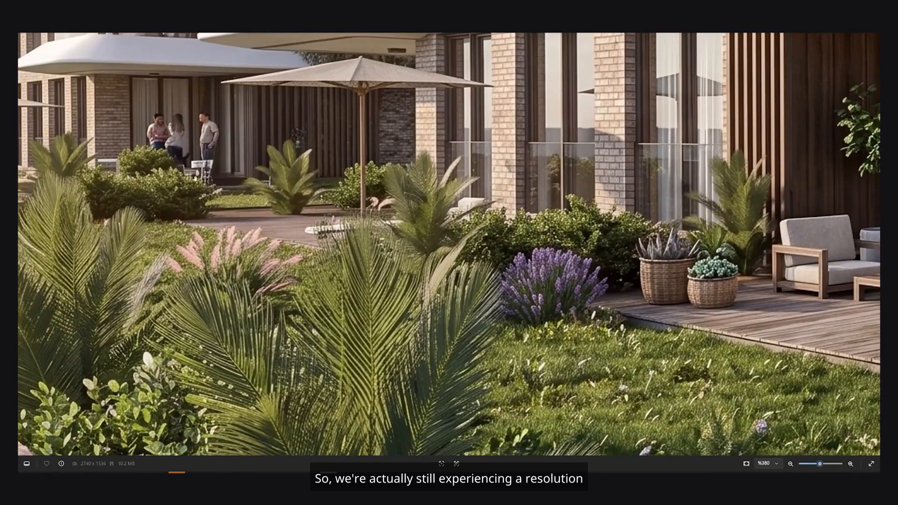
scroll(370, 111, "down", 7)
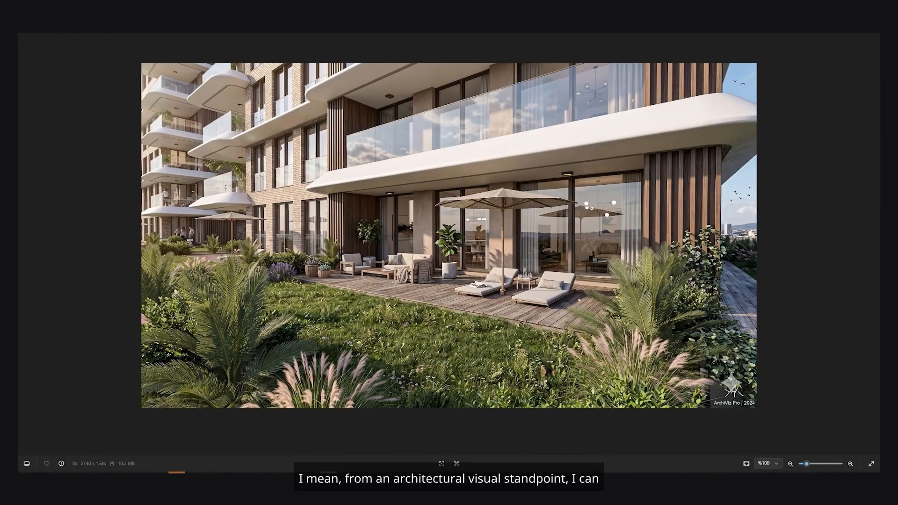
scroll(579, 298, "up", 1)
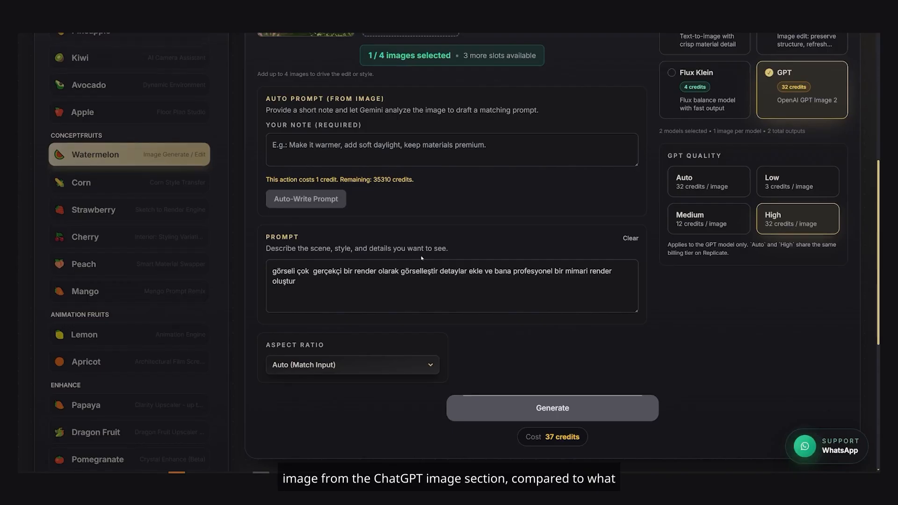
Open the GPT render from the Image Generate / Edit Gallery, download it and view it in the image viewer
scroll(421, 258, "down", 5)
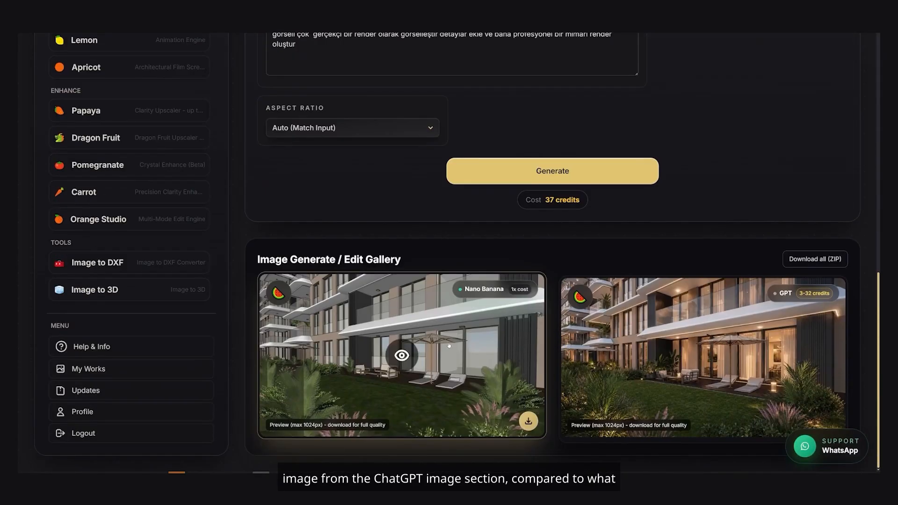
left_click(642, 330)
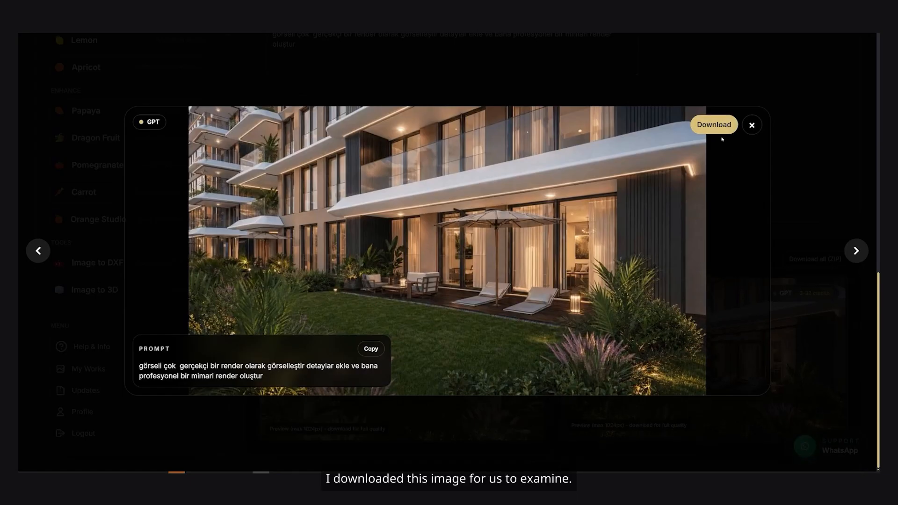
left_click(791, 41)
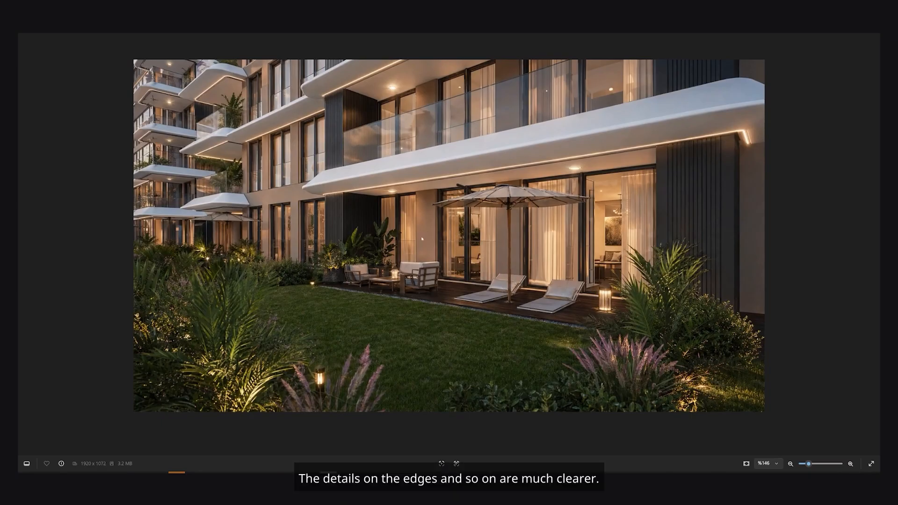
Place the downloaded GPT render beside the enlarged ChatGPT render and compare the plants, facade and terrace details
left_click_drag(287, 33, 285, 121)
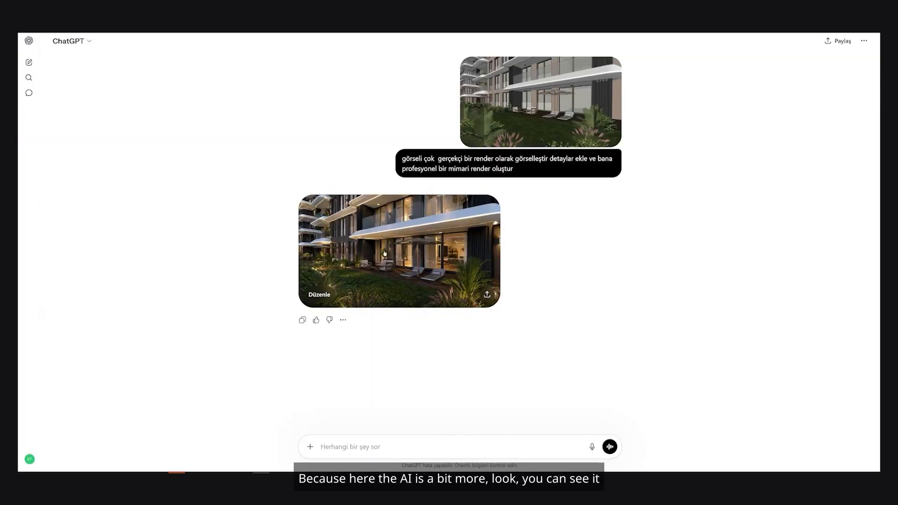
left_click(317, 201)
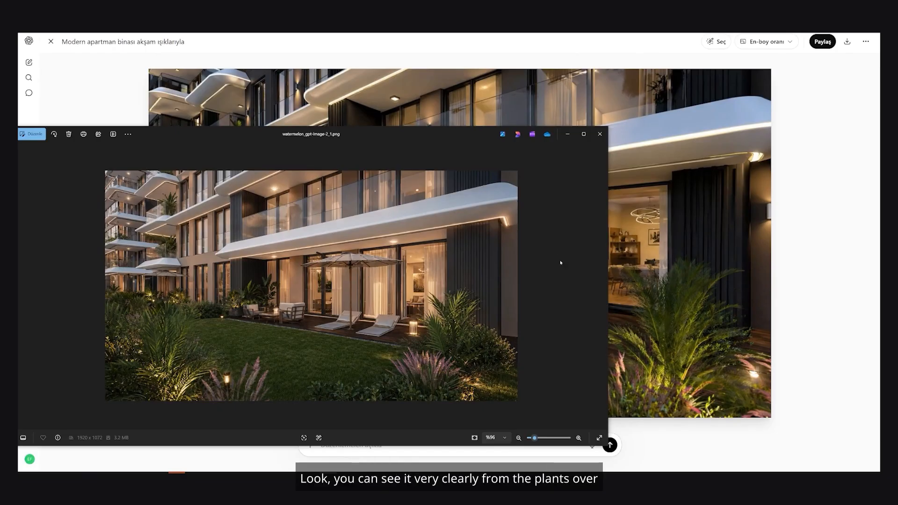
scroll(494, 304, "up", 4)
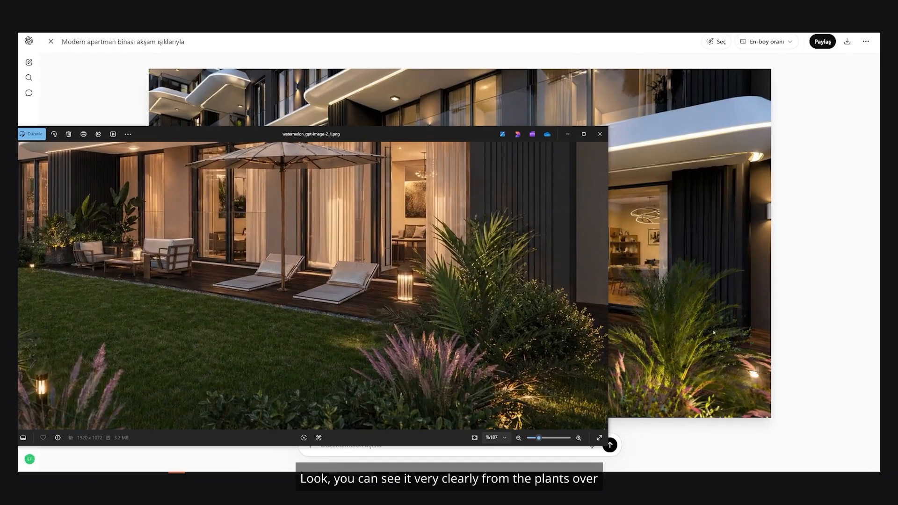
left_click_drag(611, 332, 545, 320)
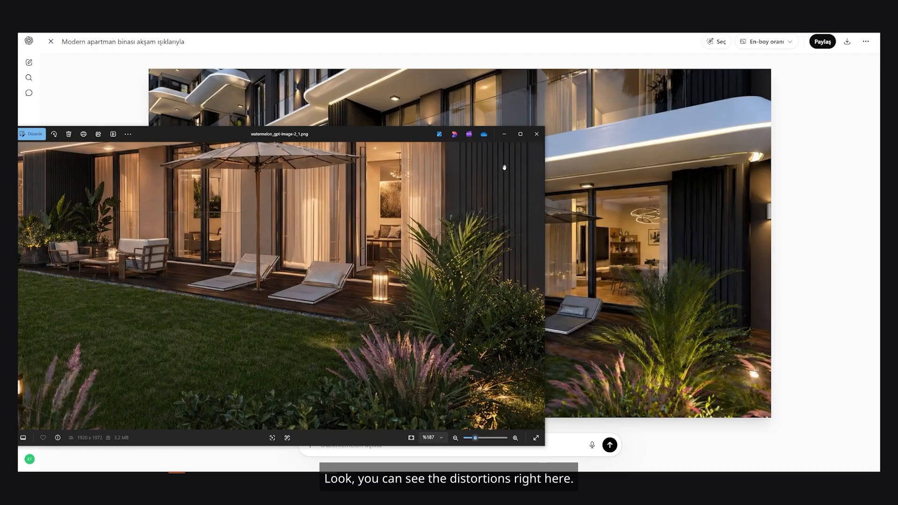
scroll(506, 170, "up", 3)
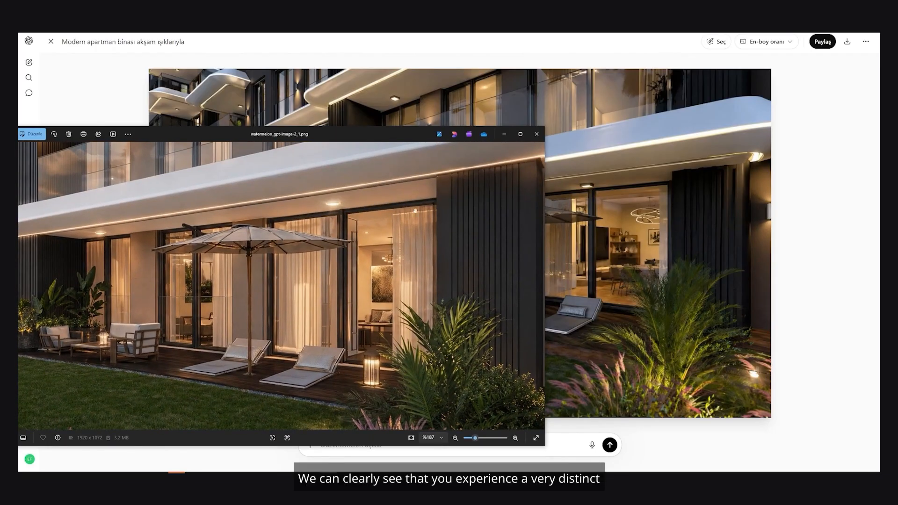
scroll(415, 211, "down", 3)
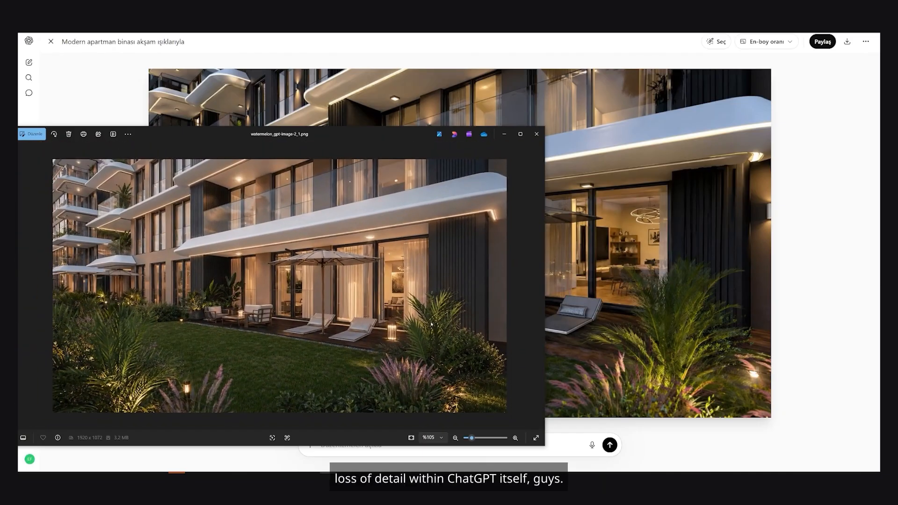
left_click_drag(370, 134, 689, 110)
scroll(487, 282, "up", 4)
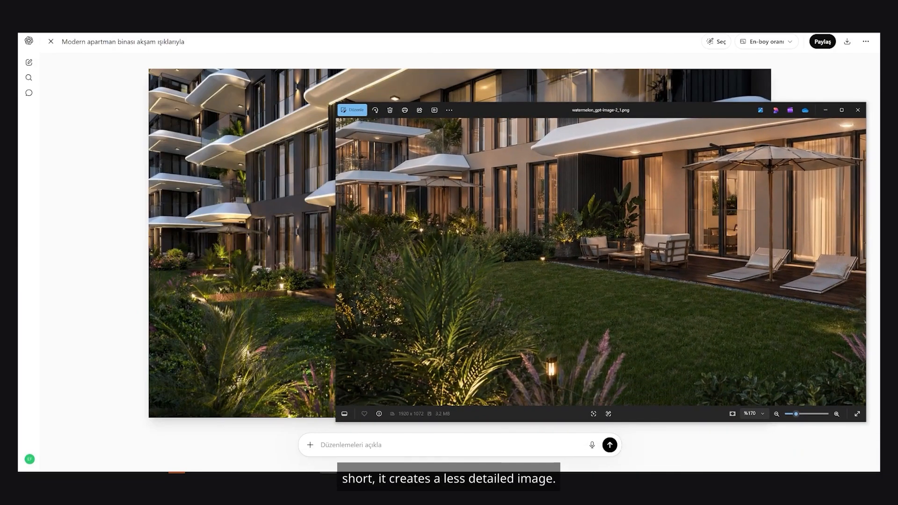
Look again at the enlarged Gemini render, and close the enlarged GPT render on the ArchiFruits page
scroll(453, 277, "down", 1)
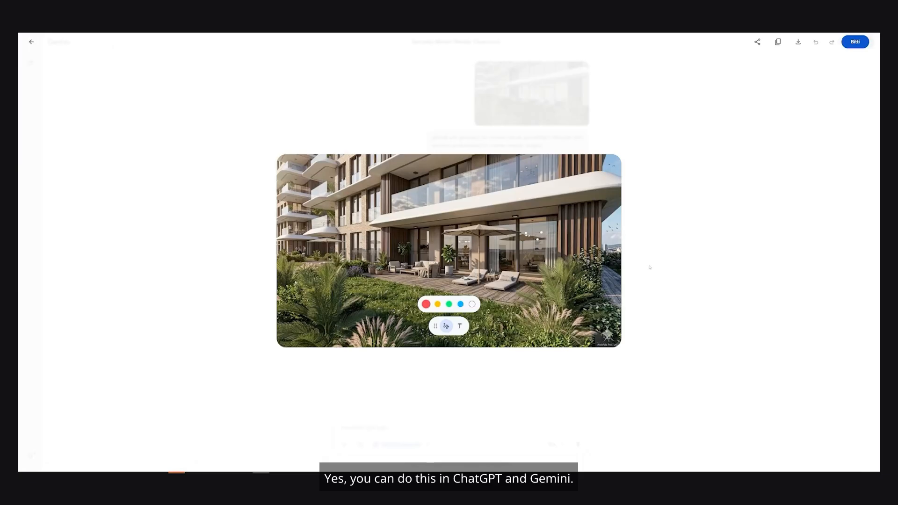
left_click(650, 267)
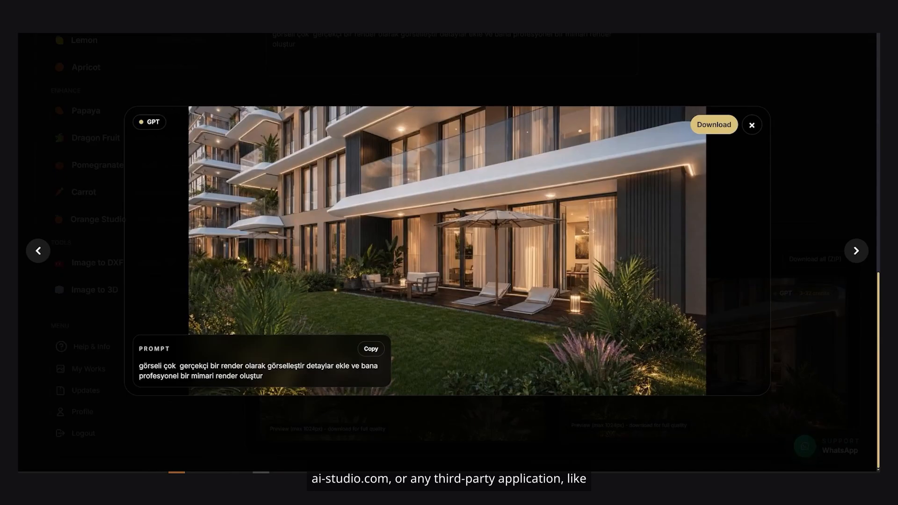
left_click(98, 243)
Review the Image Generate / Edit setup: reference image, available models, GPT quality options, prompt and aspect ratio
scroll(593, 275, "up", 4)
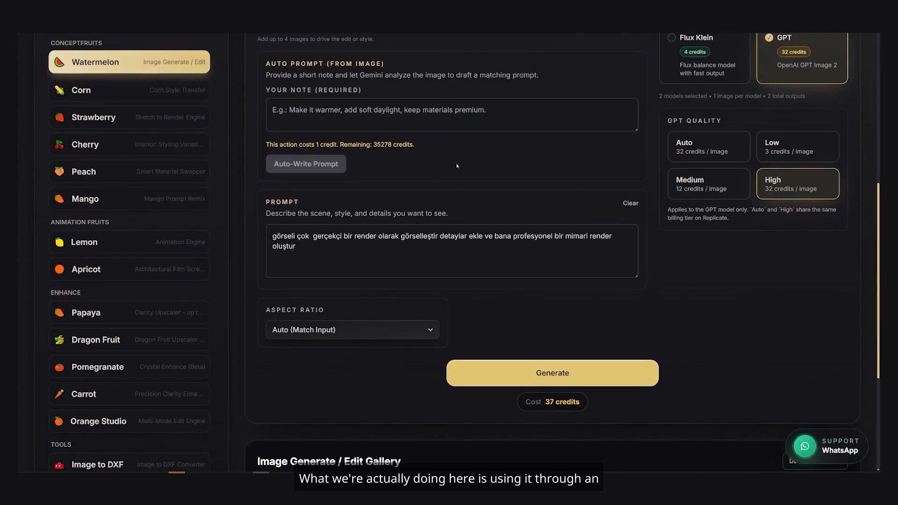
scroll(594, 275, "up", 5)
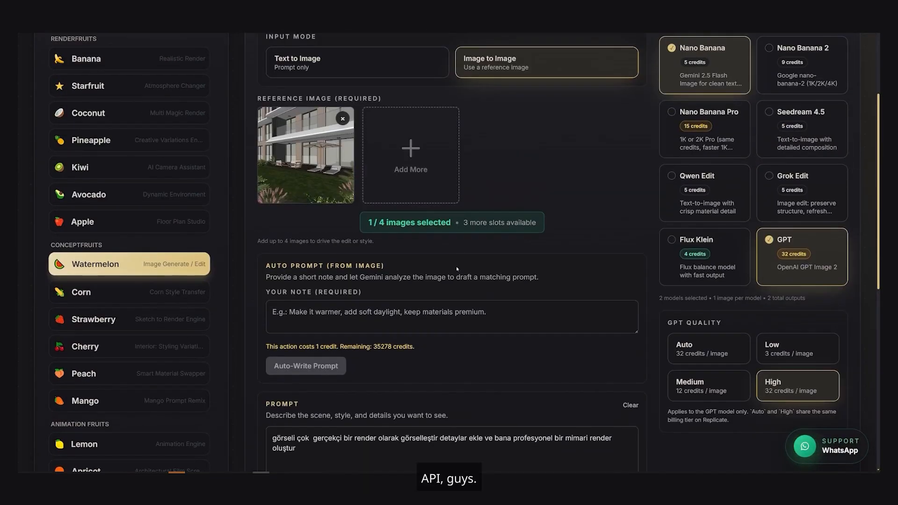
scroll(402, 275, "down", 5)
scroll(401, 275, "up", 7)
scroll(402, 275, "up", 1)
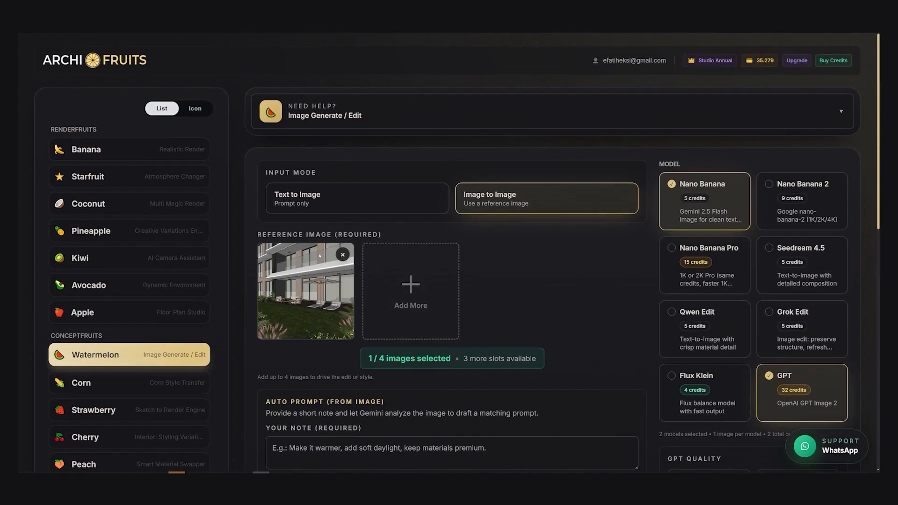
scroll(515, 271, "down", 7)
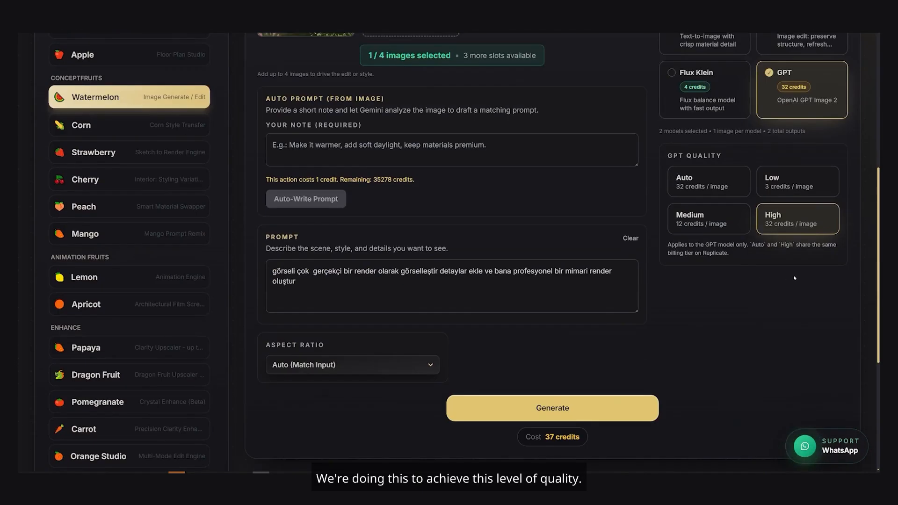
scroll(679, 267, "down", 3)
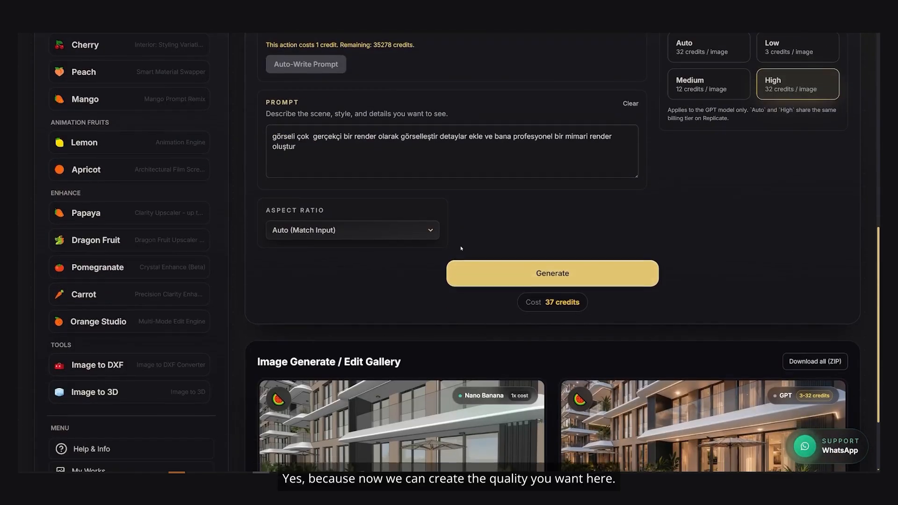
scroll(679, 267, "up", 3)
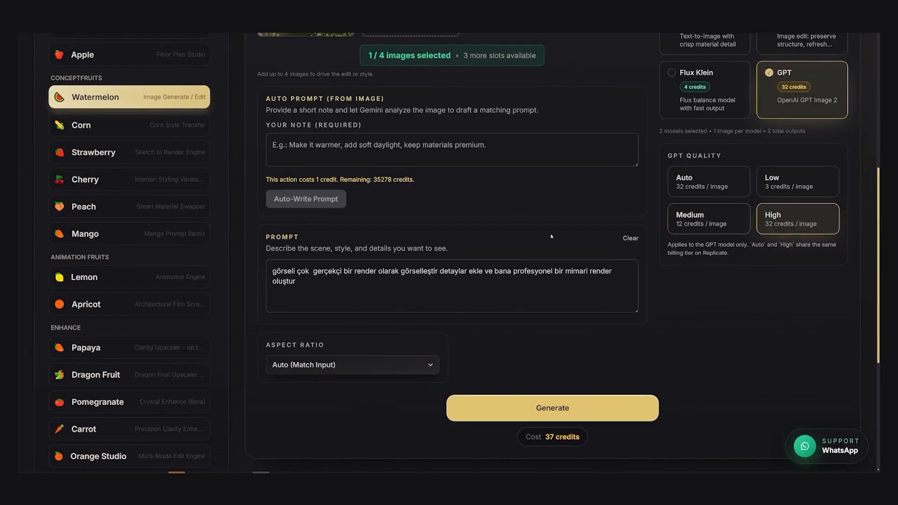
scroll(353, 241, "up", 5)
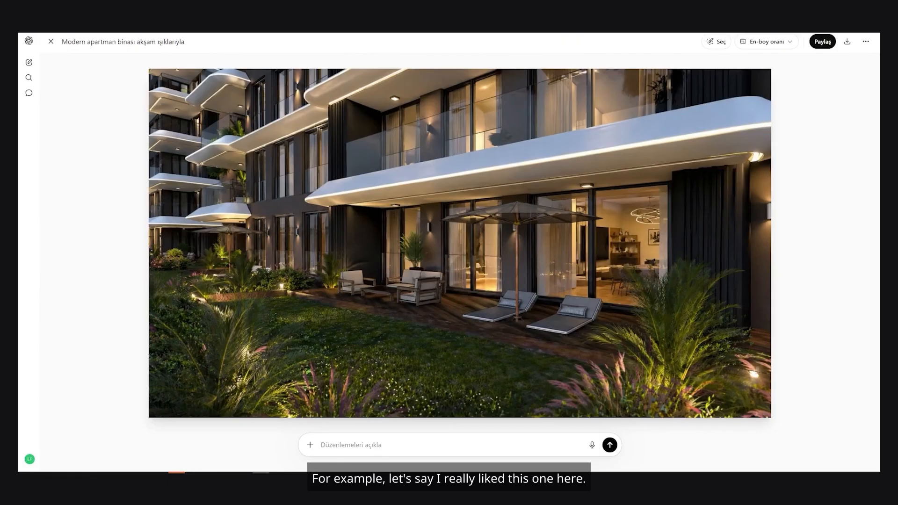
Close the enlarged ChatGPT render and preview the GPT render from the Image Generate / Edit Gallery for comparison
key("Escape")
mouse_move(462, 275)
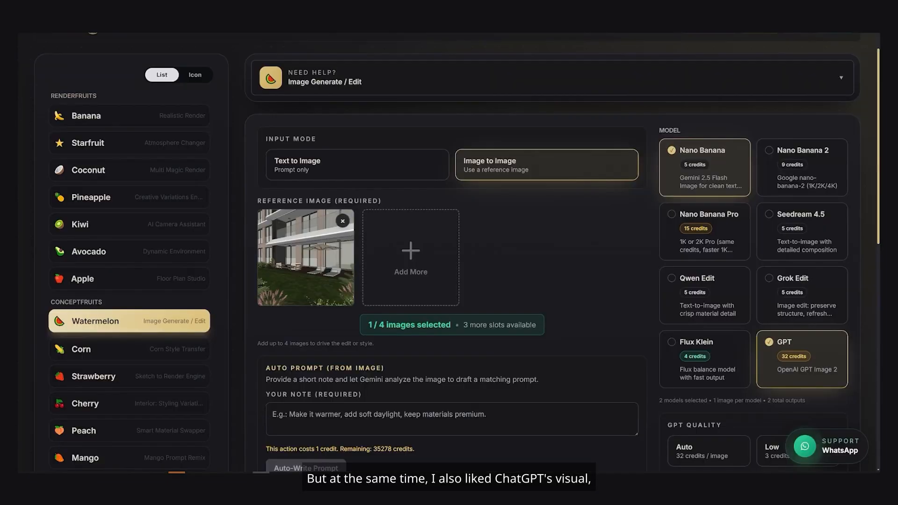
scroll(510, 275, "down", 10)
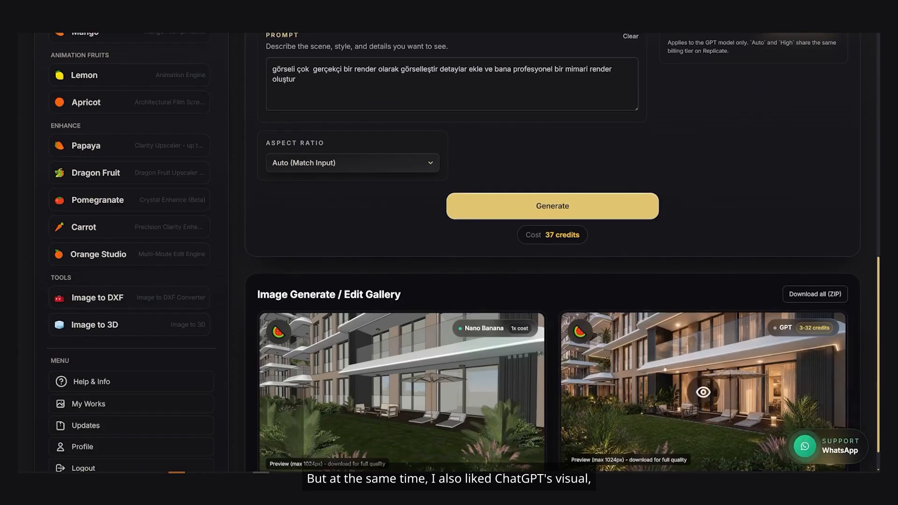
left_click(632, 306)
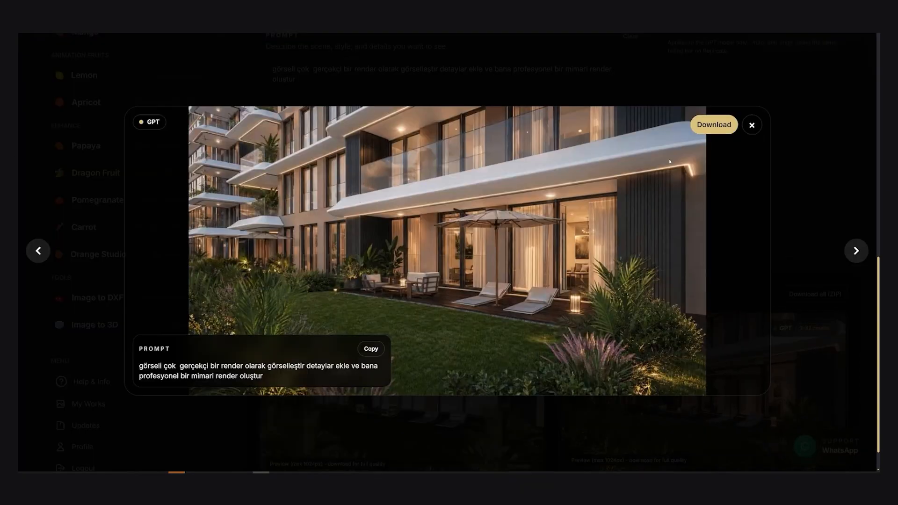
left_click(751, 125)
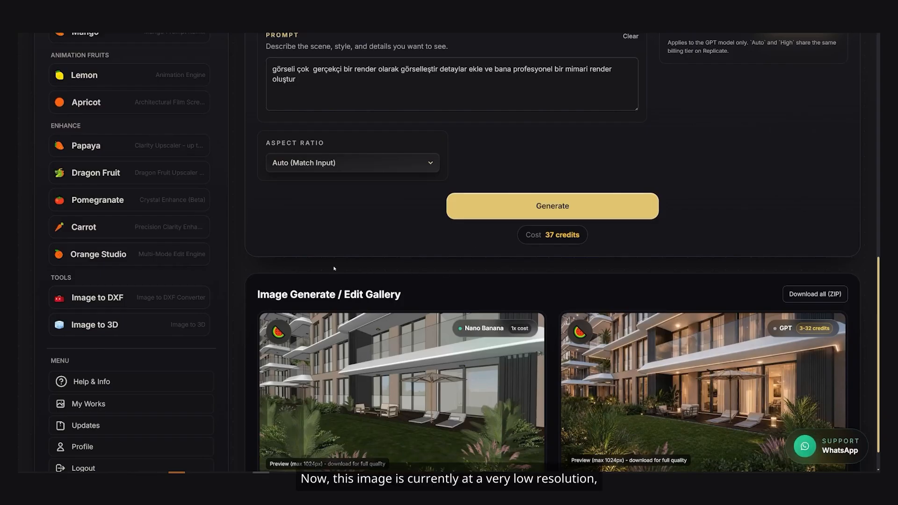
Open the Dragon Fruit Upscaler among the ArchiFruits Enhance tools
scroll(334, 269, "up", 8)
scroll(160, 272, "down", 5)
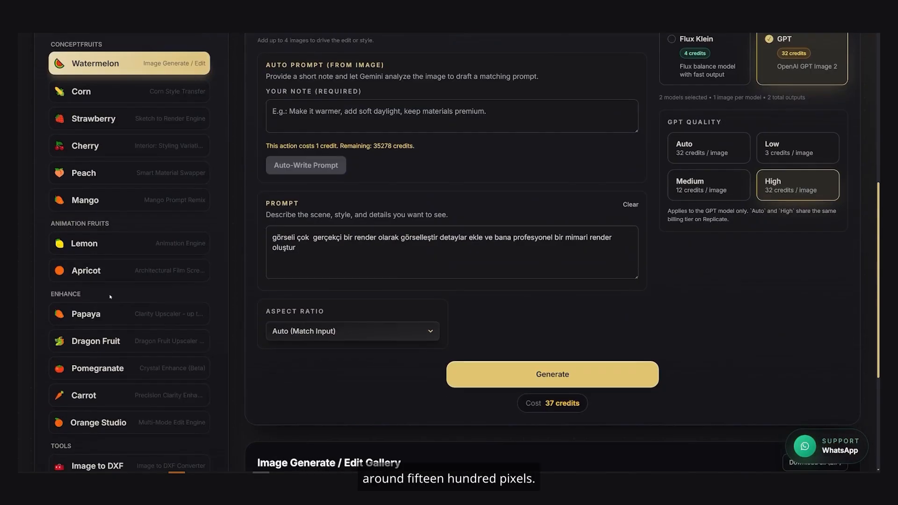
left_click(845, 26)
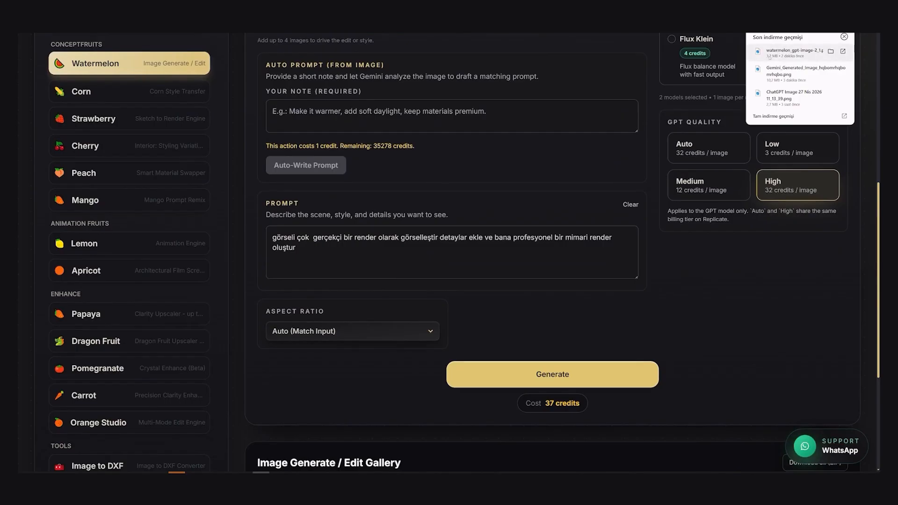
scroll(81, 316, "down", 4)
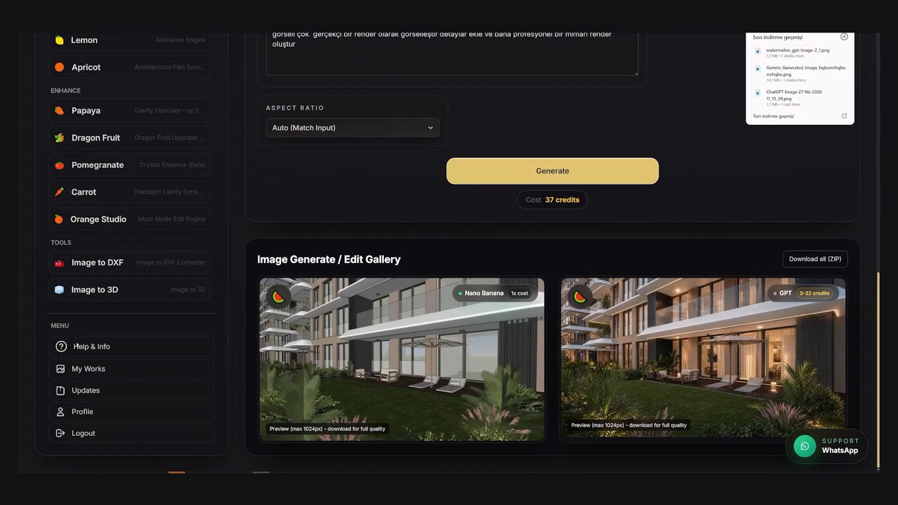
scroll(112, 213, "up", 1)
left_click(55, 170)
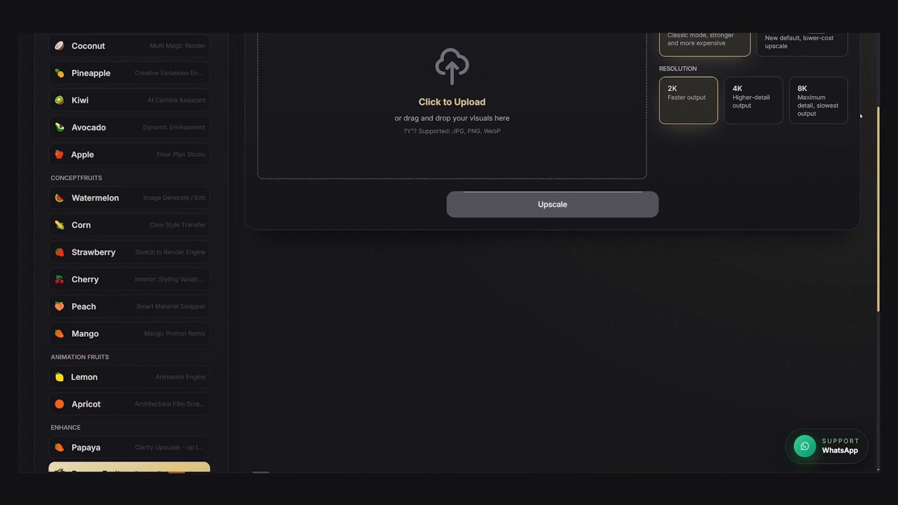
Upload the downloaded watermelon_gpt-image-2_1.png to the upscaler, set the resolution to 4K and start the upscale
left_click(811, 33)
left_click_drag(777, 53, 421, 114)
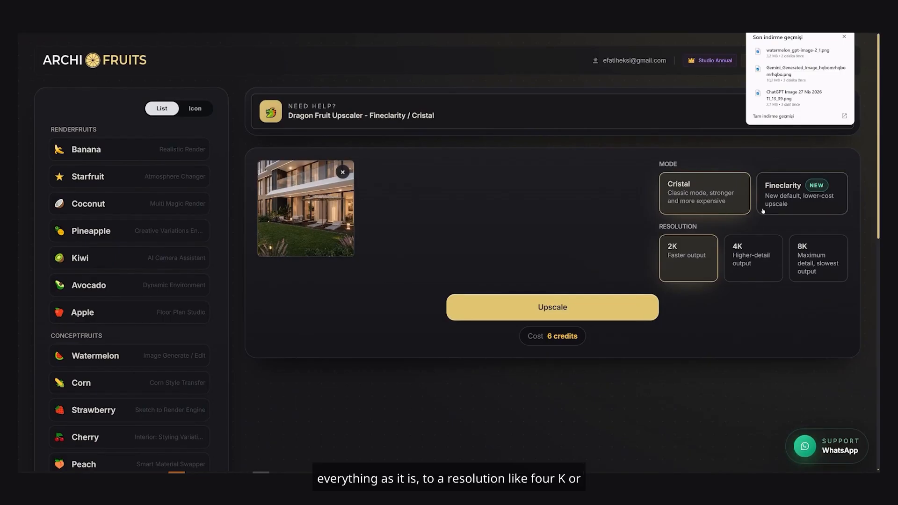
left_click(753, 260)
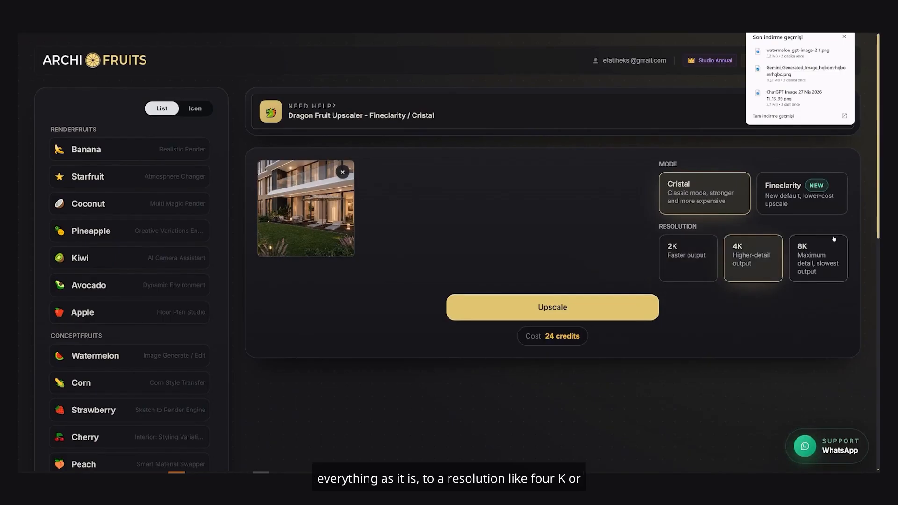
left_click(515, 308)
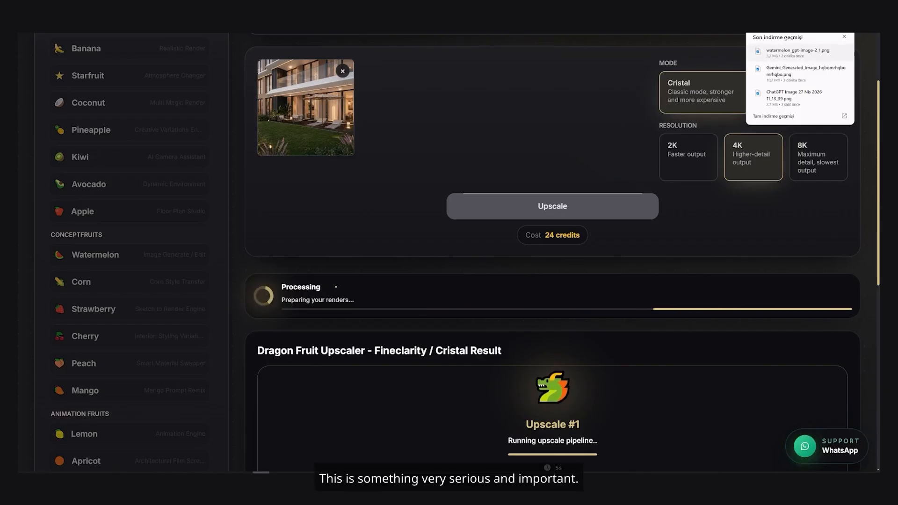
Switch to Photoshop, open the downloaded watermelon_gpt-image-2_1.png there and view it enlarged
left_click_drag(797, 50, 195, 458)
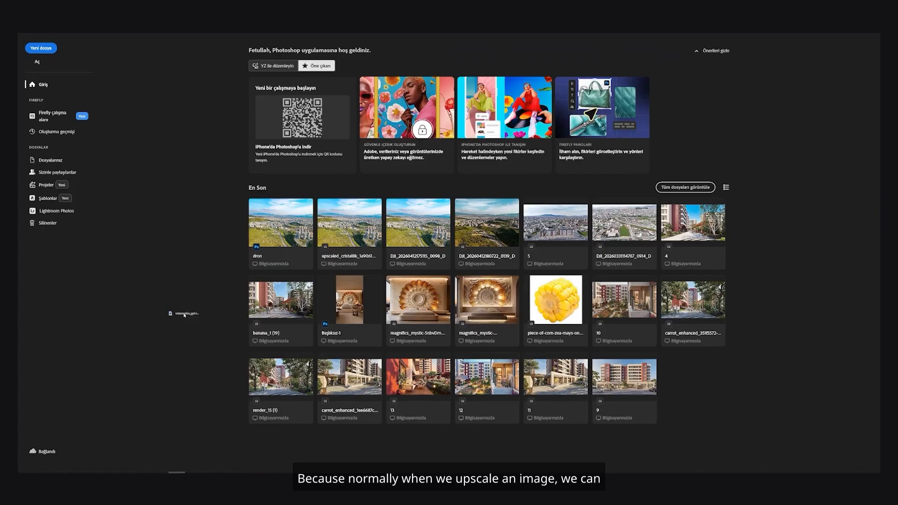
left_click_drag(184, 316, 183, 316)
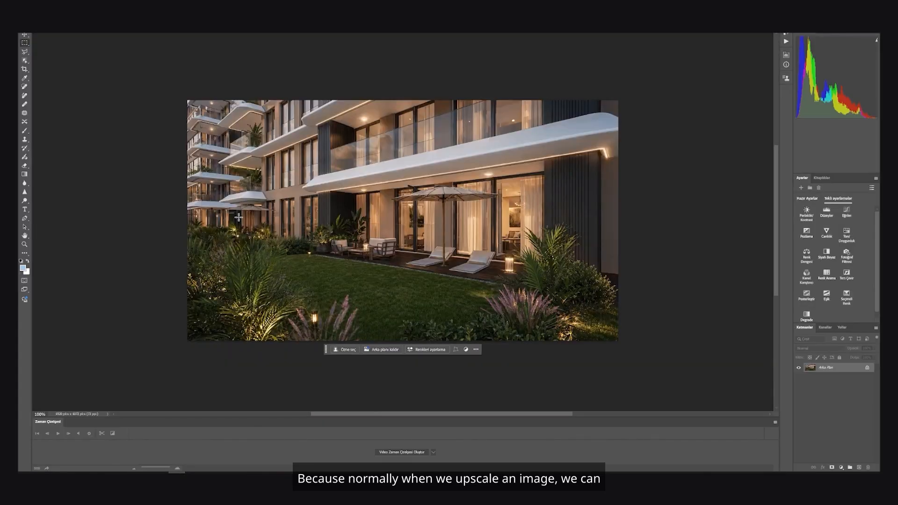
scroll(322, 184, "up", 4)
scroll(322, 183, "down", 4)
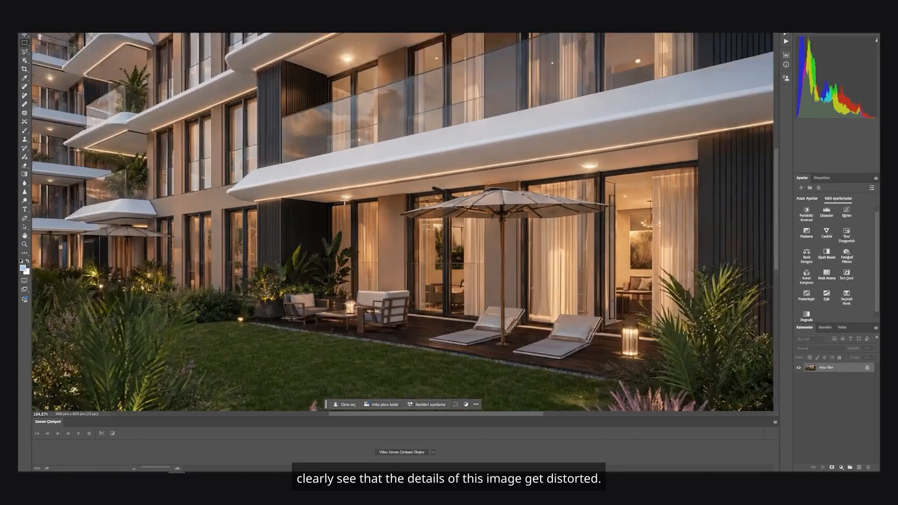
Check the render's pixel dimensions in the Image Size dialog and close it without changes
key("ctrl+alt+i")
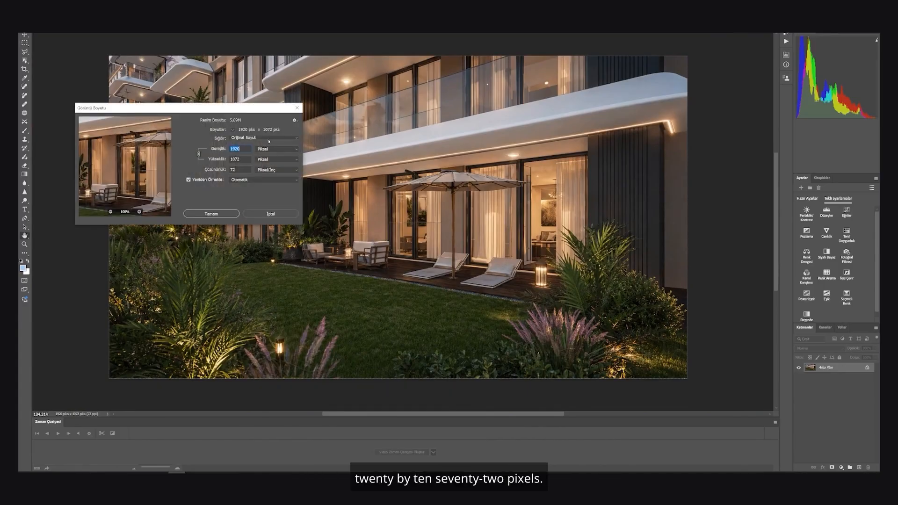
left_click(296, 110)
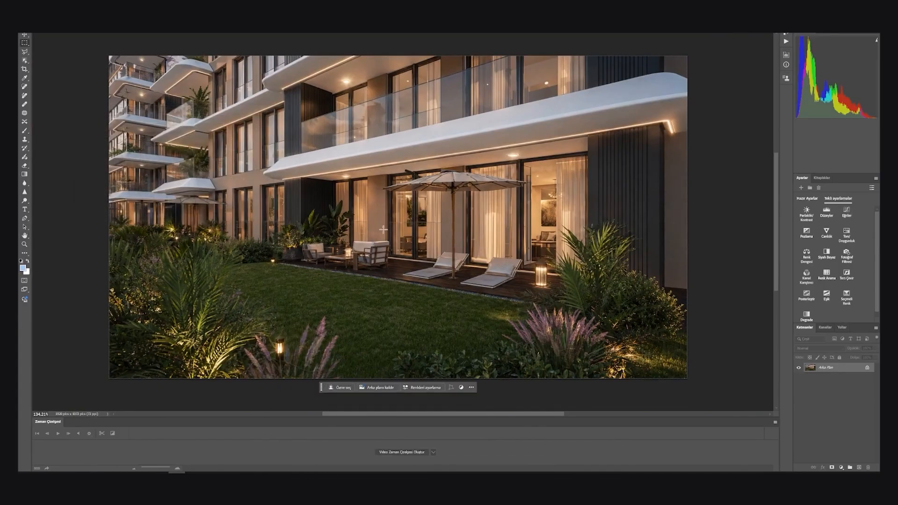
scroll(381, 233, "down", 7)
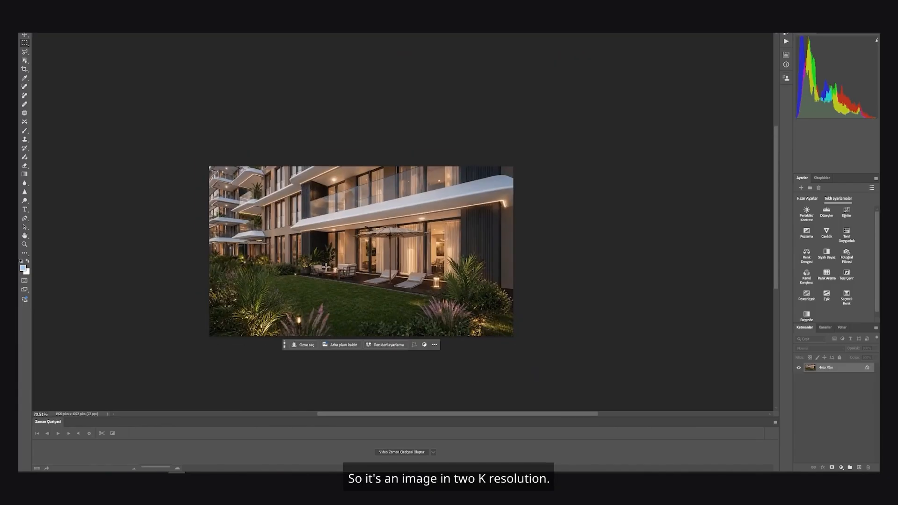
scroll(338, 232, "up", 3)
left_click(70, 29)
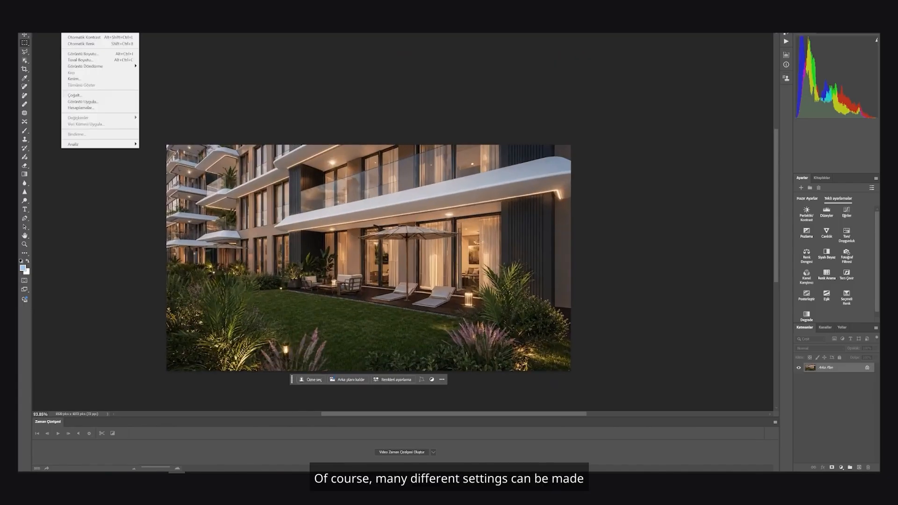
mouse_move(89, 29)
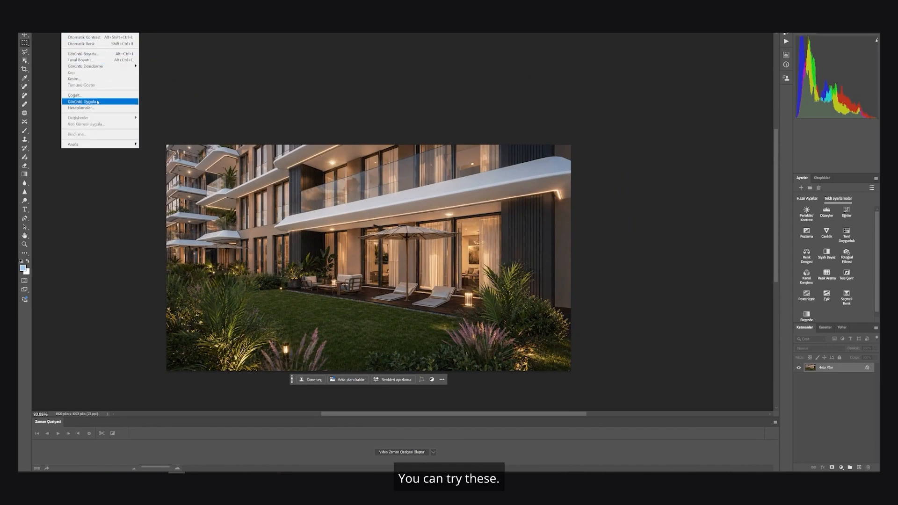
mouse_move(102, 145)
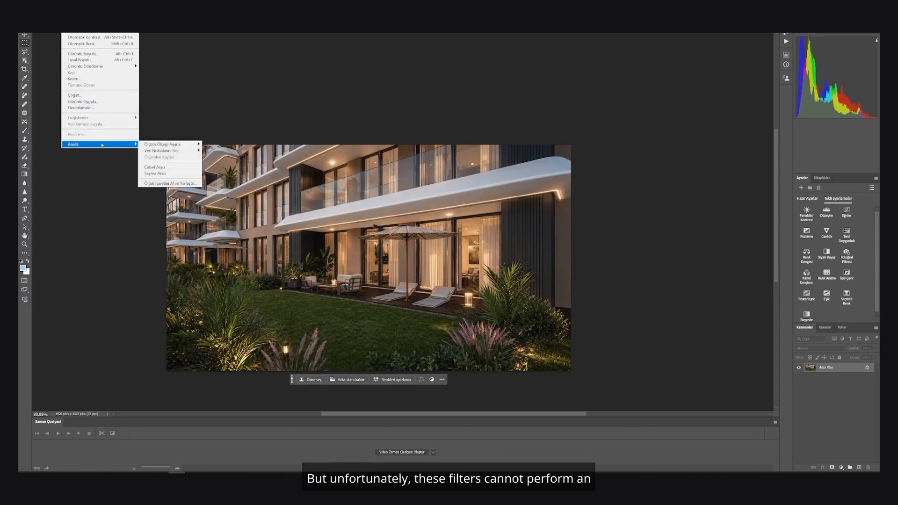
left_click(214, 41)
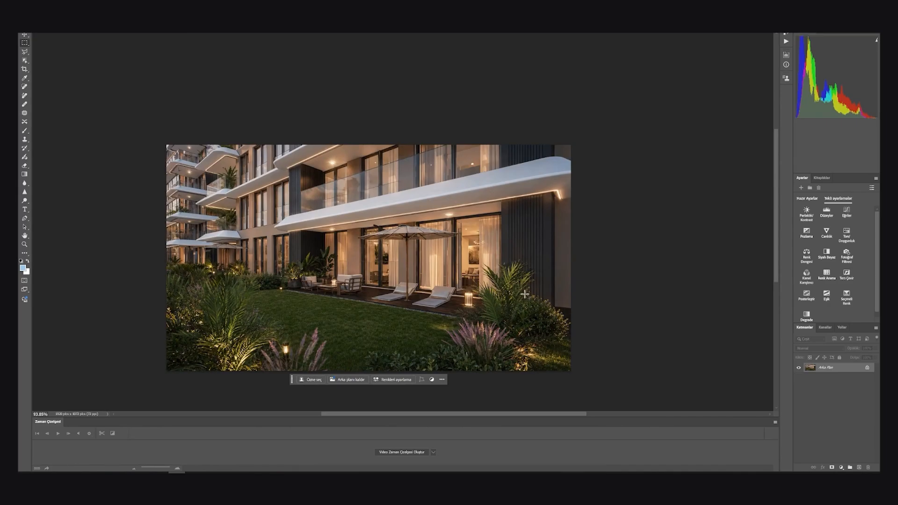
Examine the GPT render up close, inspecting the facade, white balcony edge, windows, terrace and planting for detail and color
scroll(337, 288, "up", 6)
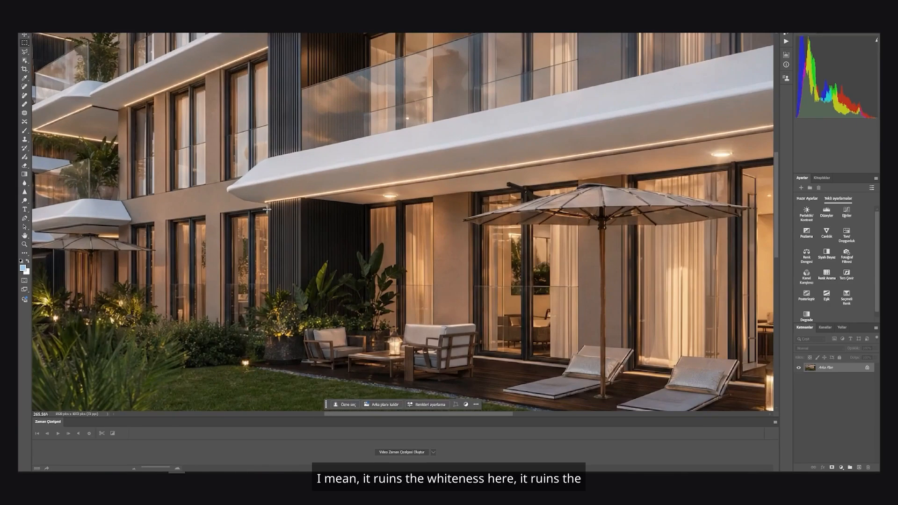
scroll(252, 150, "up", 3)
scroll(238, 213, "down", 5)
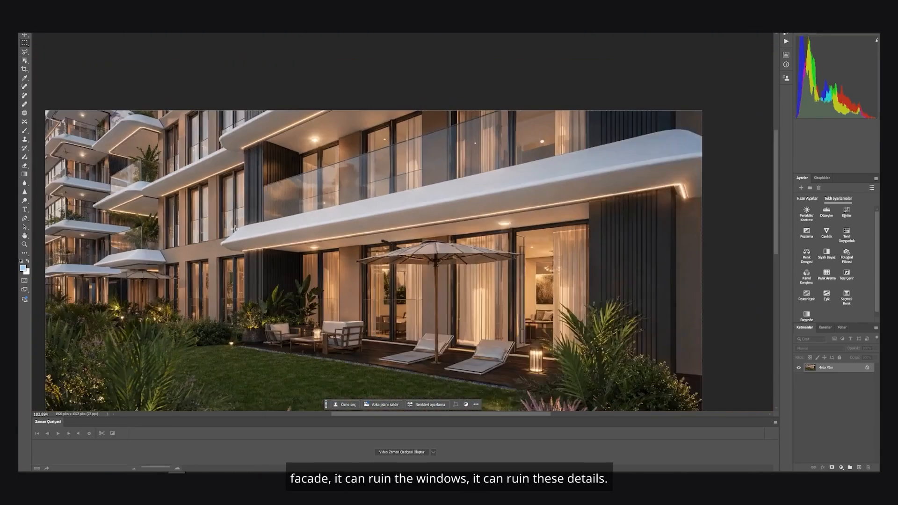
scroll(456, 149, "up", 4)
scroll(361, 182, "down", 2)
scroll(599, 351, "up", 4)
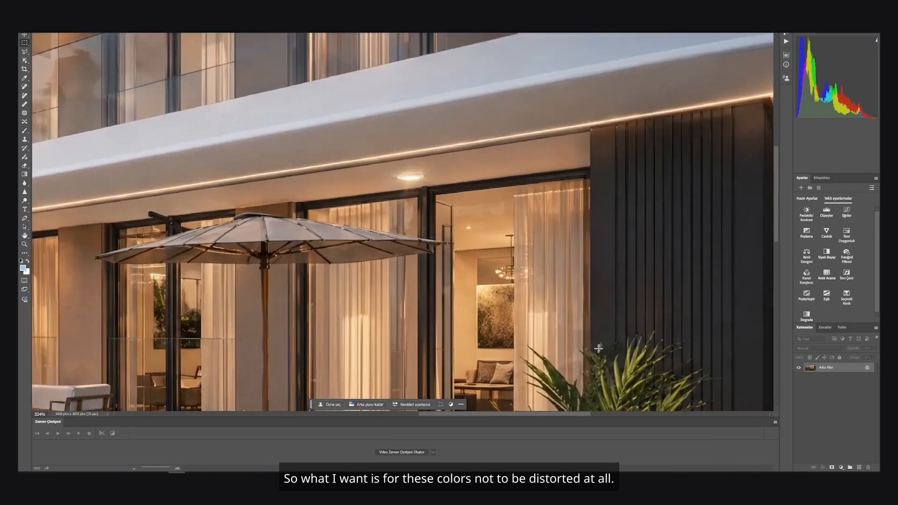
scroll(382, 156, "down", 6)
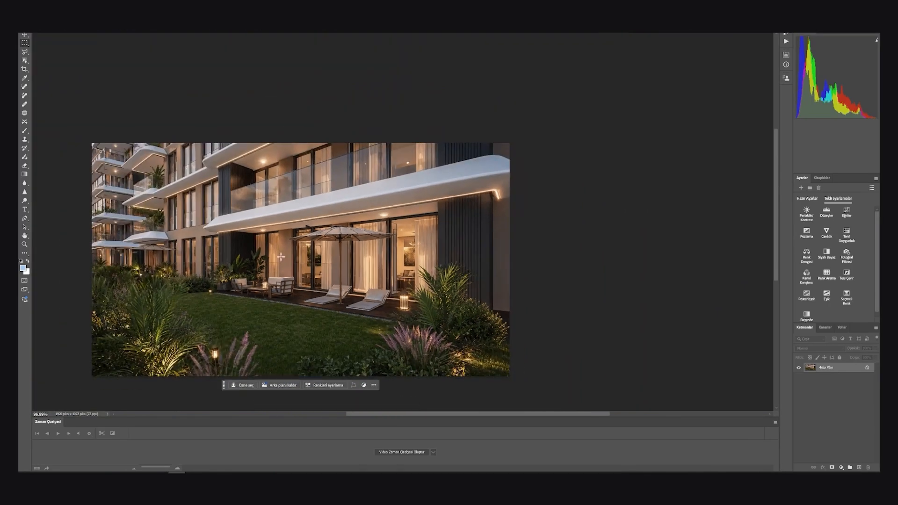
scroll(281, 256, "up", 2)
scroll(307, 288, "down", 2)
scroll(206, 271, "up", 3)
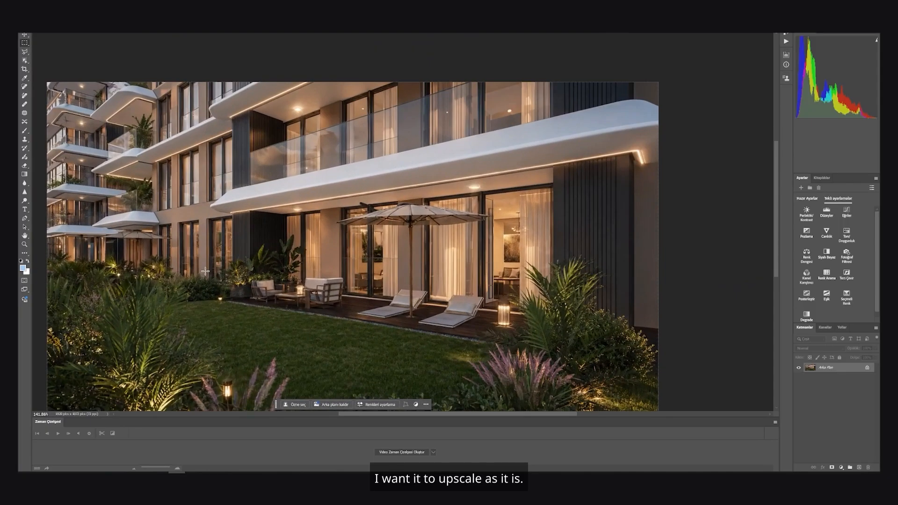
Examine the original render's terrace furniture, lawn, purple grasses and small garden lamp up close
scroll(206, 272, "down", 2)
scroll(187, 253, "up", 4)
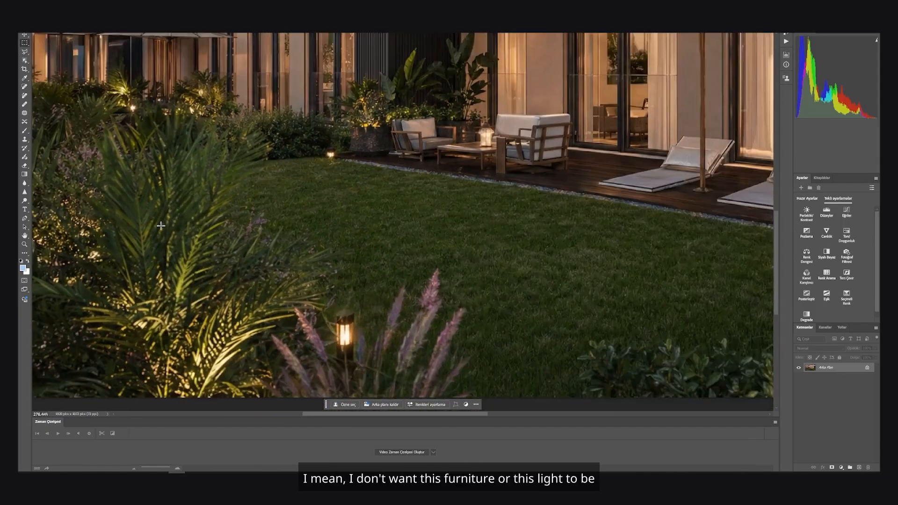
scroll(161, 225, "down", 1)
scroll(356, 323, "up", 3)
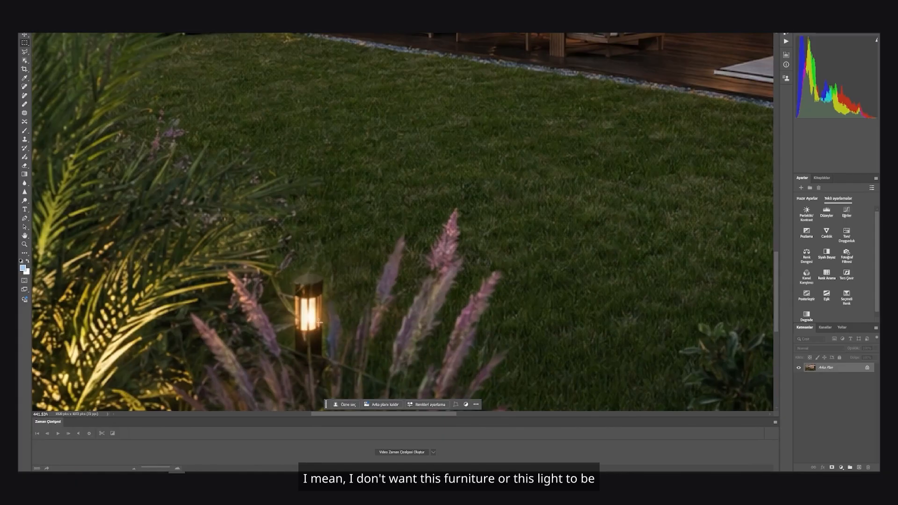
left_click_drag(248, 249, 381, 315)
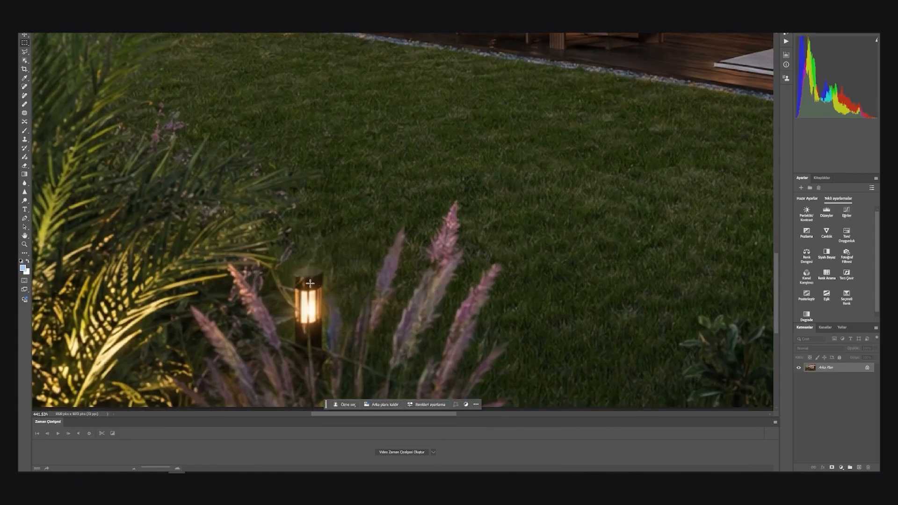
scroll(310, 283, "down", 6)
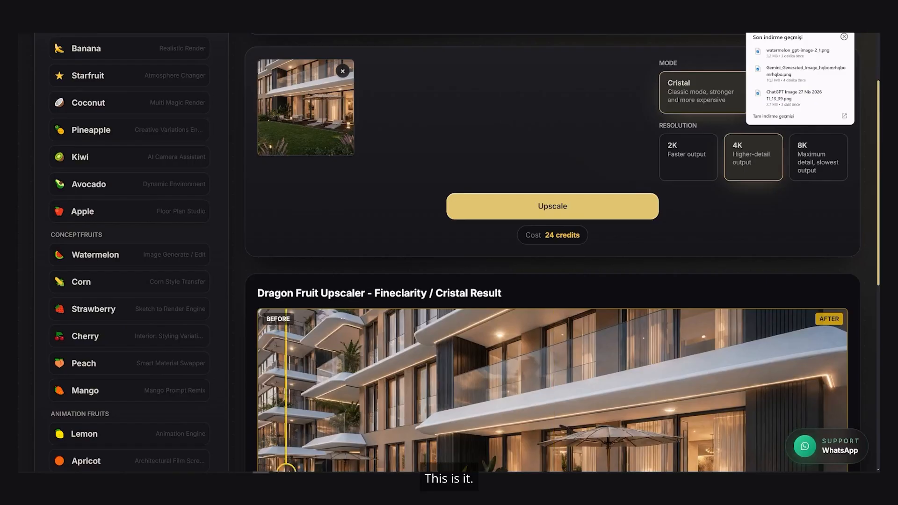
Switch to ArchiFruits, compare the Dragon Fruit result before and after upscaling, and download the upscaled image
scroll(183, 303, "down", 5)
scroll(183, 303, "up", 1)
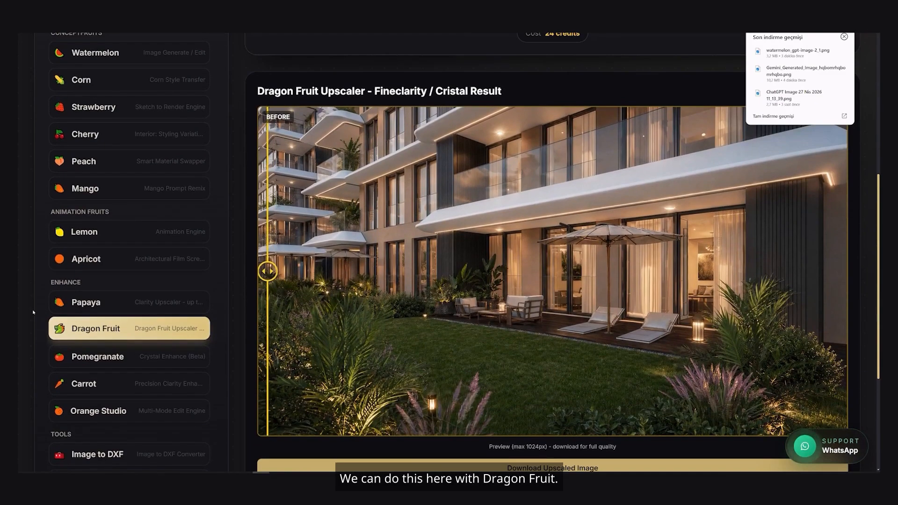
left_click_drag(268, 271, 514, 279)
scroll(438, 273, "down", 2)
left_click(547, 372)
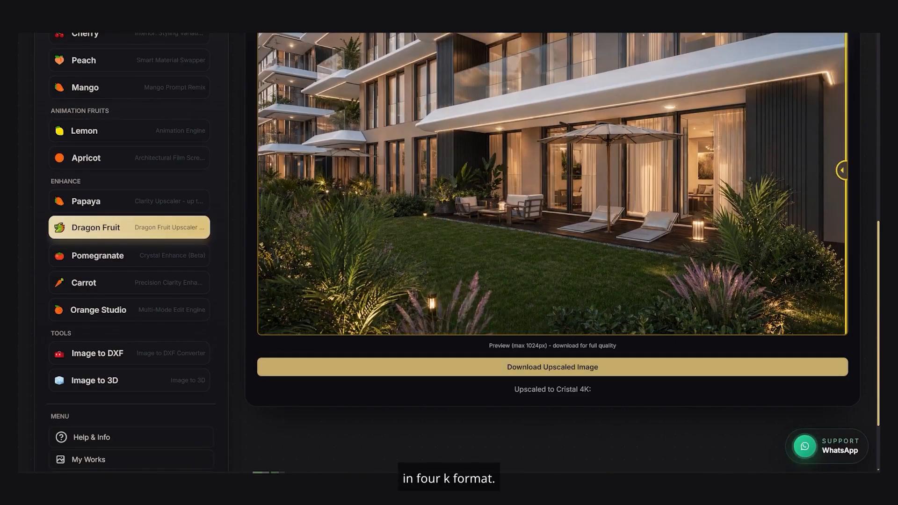
Switch to Photoshop and place the downloaded upscaled image as a layer over the original render
left_click_drag(247, 460, 261, 455)
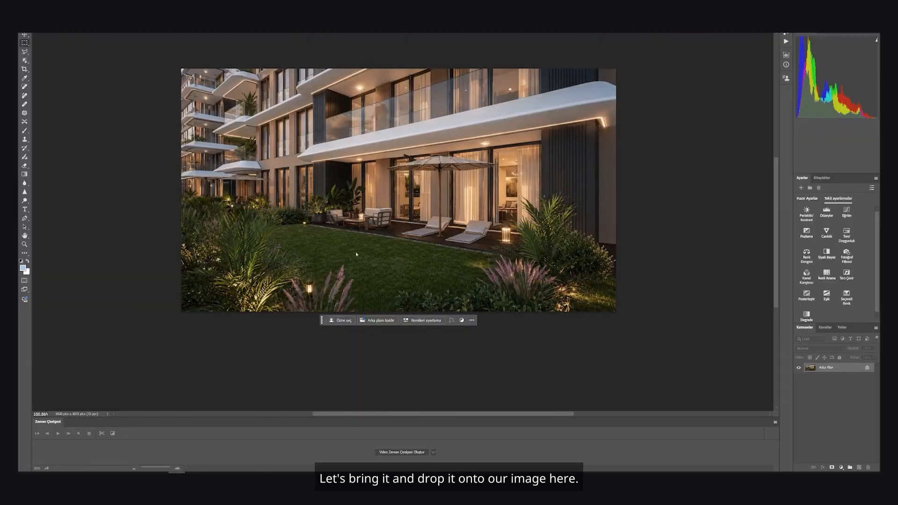
left_click_drag(356, 254, 356, 253)
key("Return")
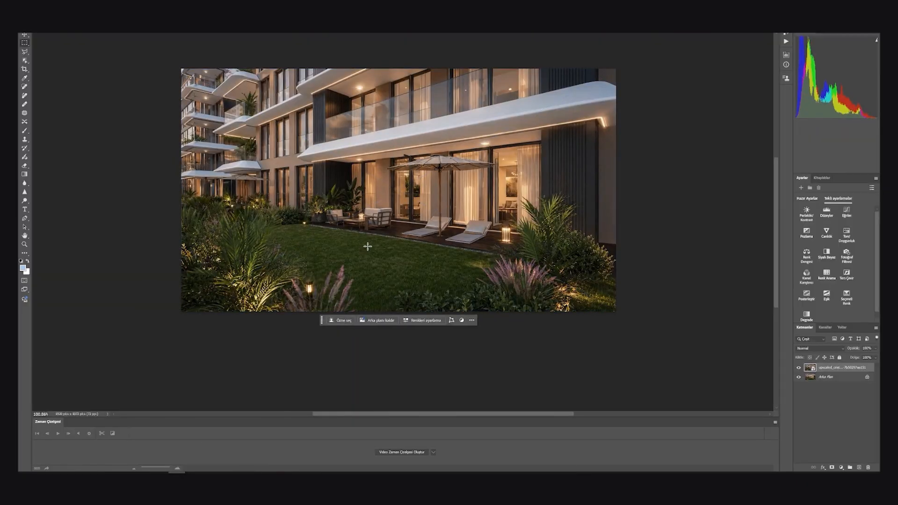
Resize the document to a width of 3820 pixels
key("ctrl+alt+i")
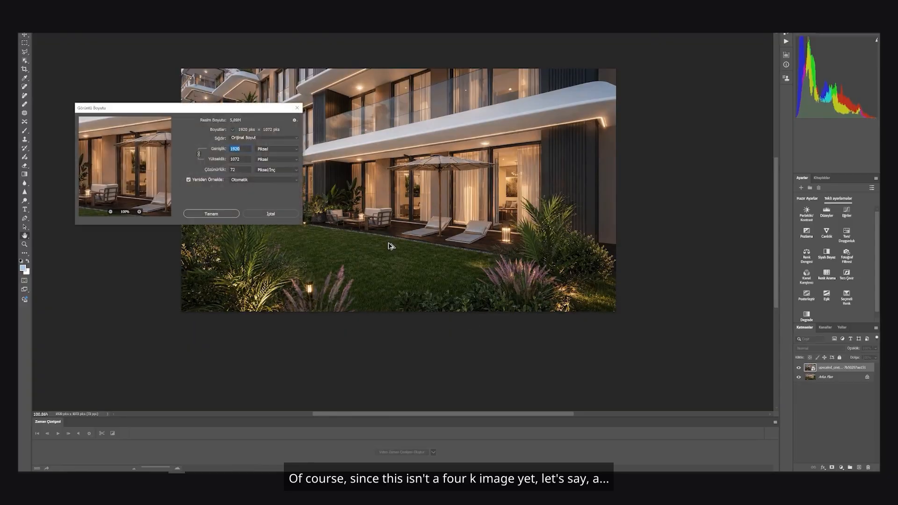
type("3820")
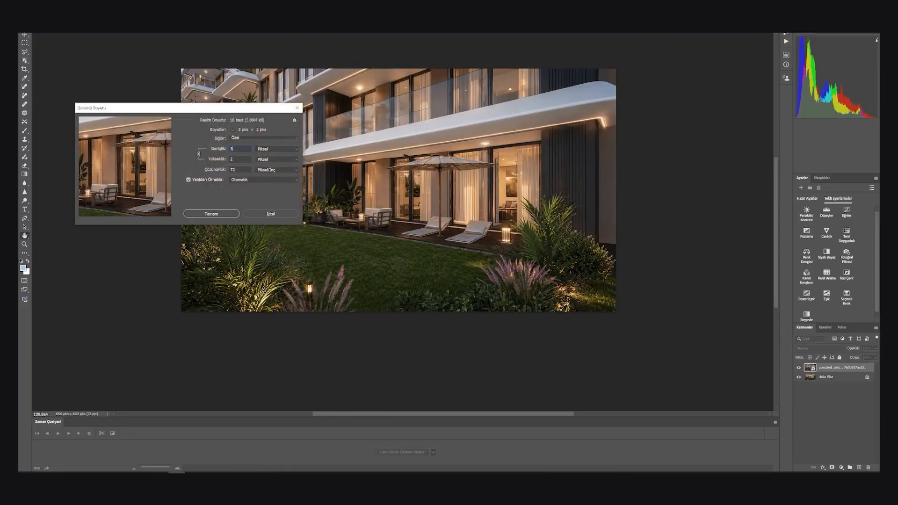
key("Return")
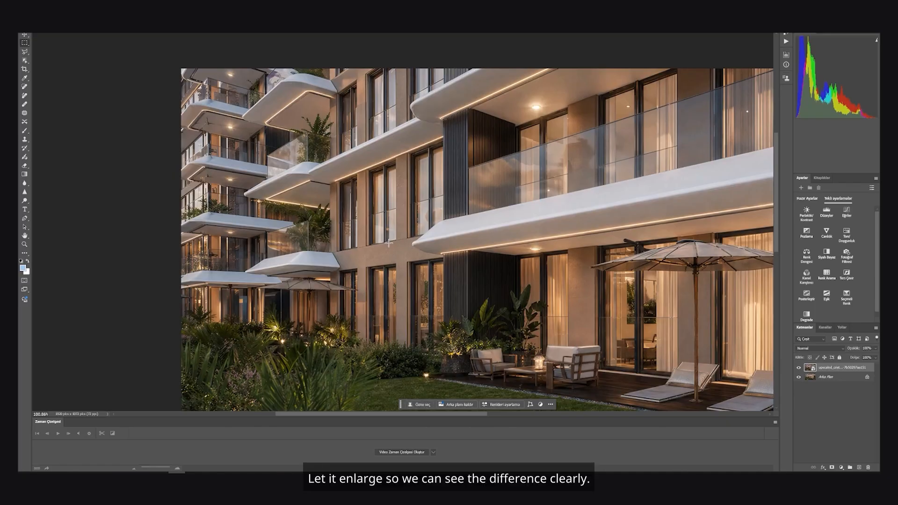
Compare the original and upscaled renders around the loungers, lantern and purple grasses by hiding and showing the upscaled layer
scroll(435, 244, "down", 4)
scroll(495, 287, "up", 4)
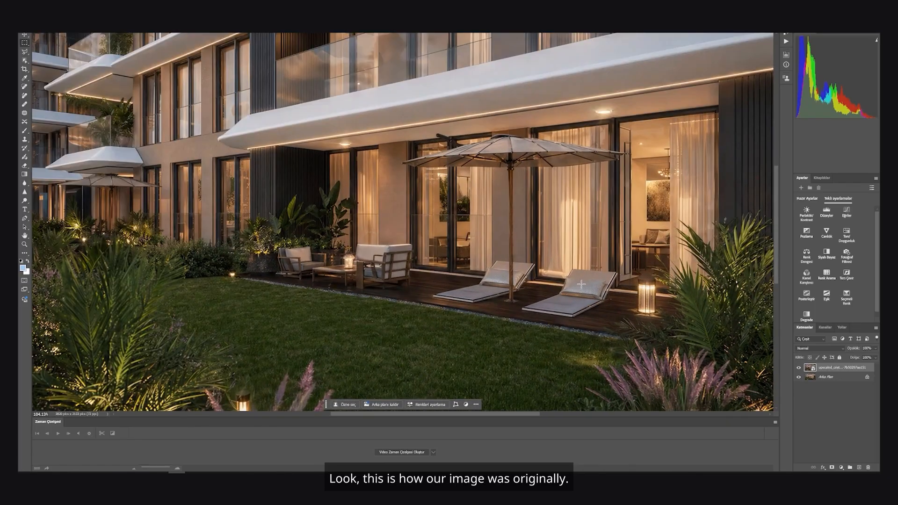
left_click(799, 368)
scroll(646, 271, "down", 3)
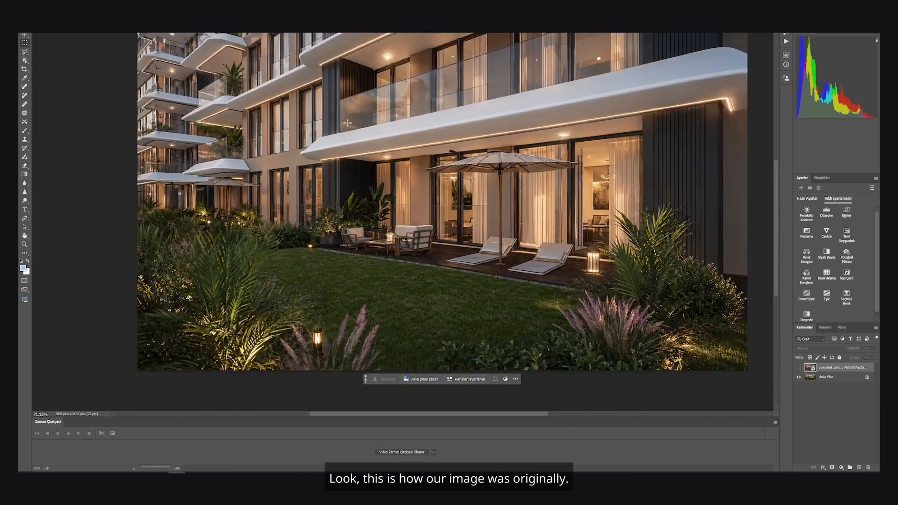
scroll(608, 252, "up", 5)
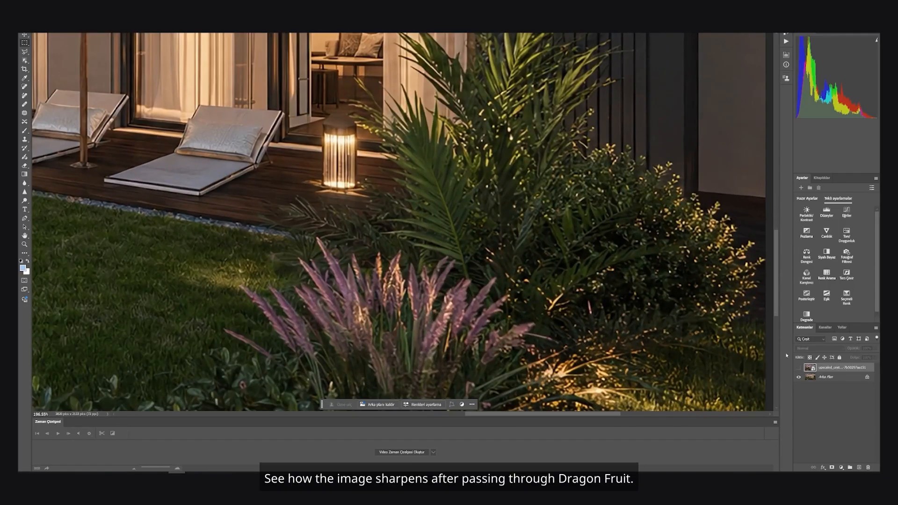
left_click(798, 368)
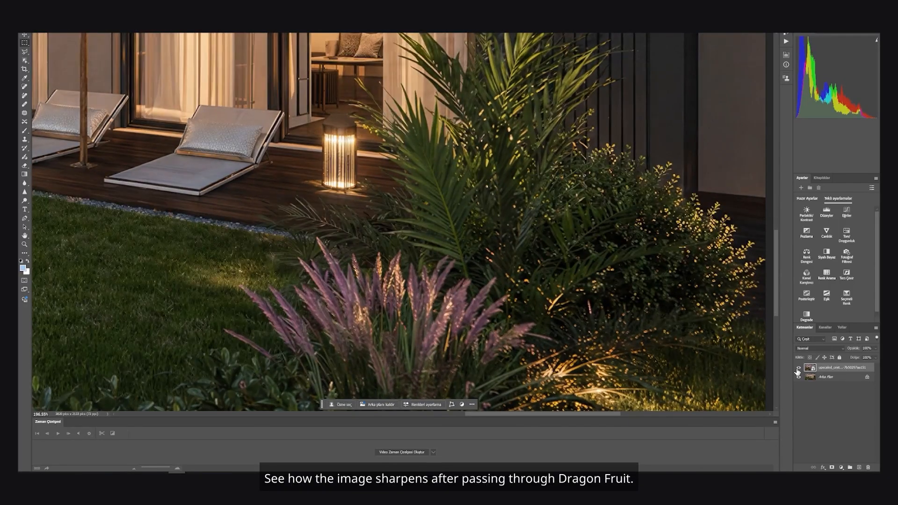
Compare the palm leaves and shrubs up close, toggling the upscaled layer's visibility several times
scroll(405, 248, "down", 3)
scroll(405, 248, "up", 5)
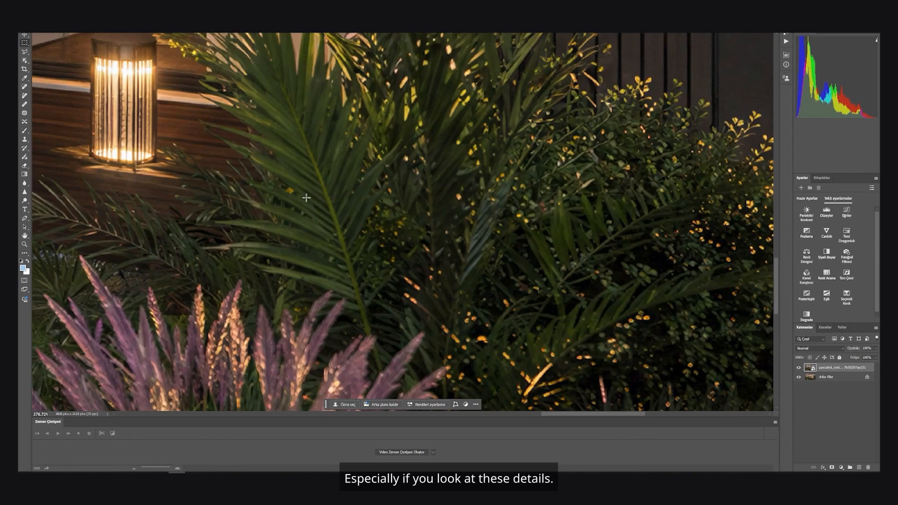
left_click(799, 368)
left_click(799, 369)
left_click(799, 368)
left_click(799, 368)
scroll(365, 218, "up", 2)
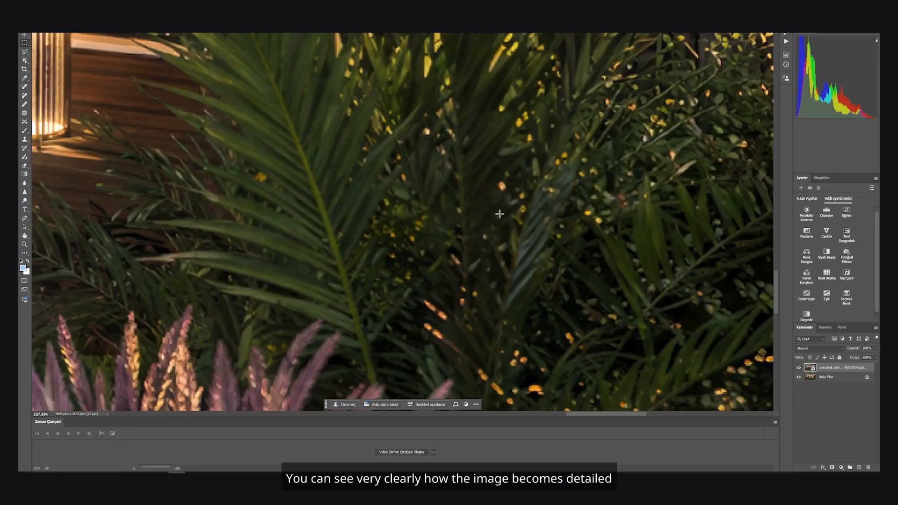
left_click(800, 368)
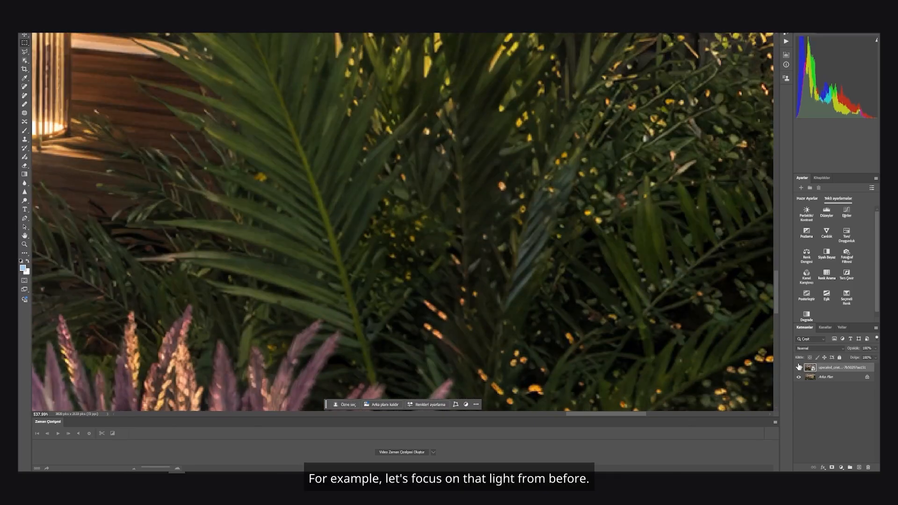
Compare the small garden lamp and surrounding grasses up close with the upscaled layer hidden and shown
scroll(521, 300, "down", 3)
scroll(521, 300, "down", 4)
scroll(303, 279, "up", 6)
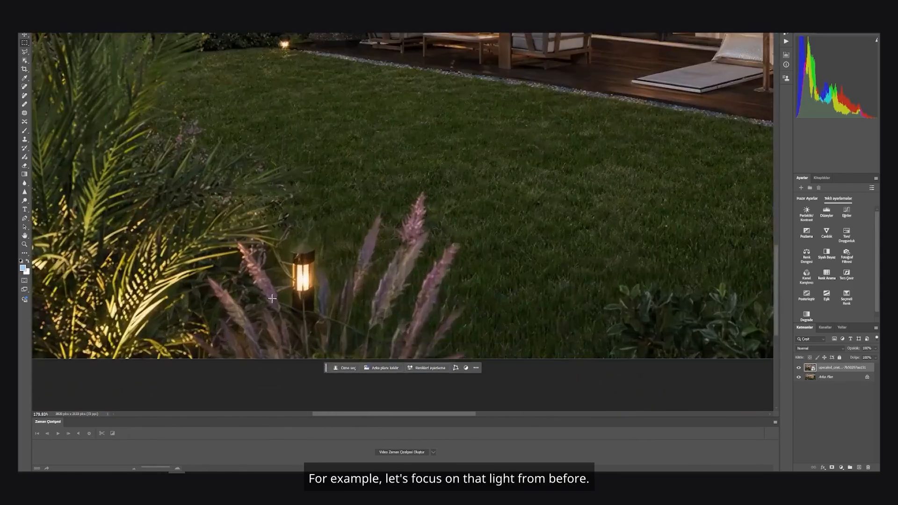
left_click(799, 368)
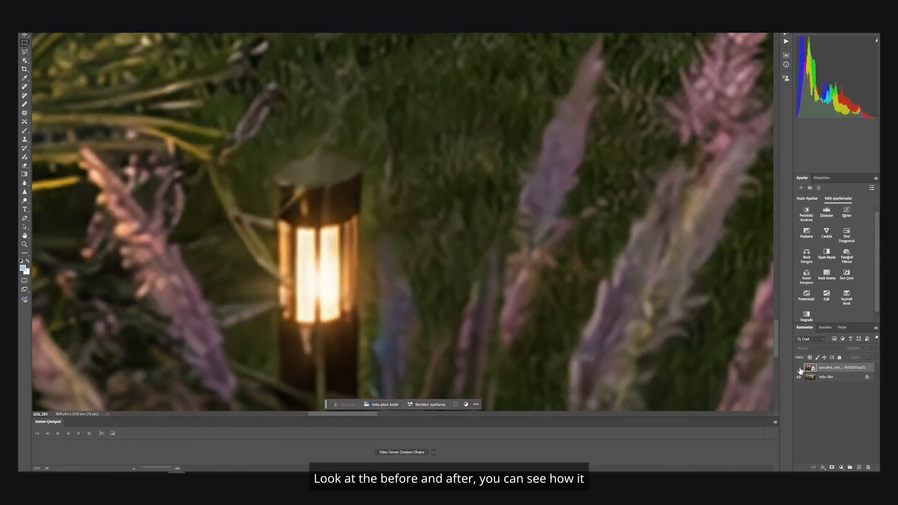
left_click(799, 369)
scroll(334, 281, "down", 6)
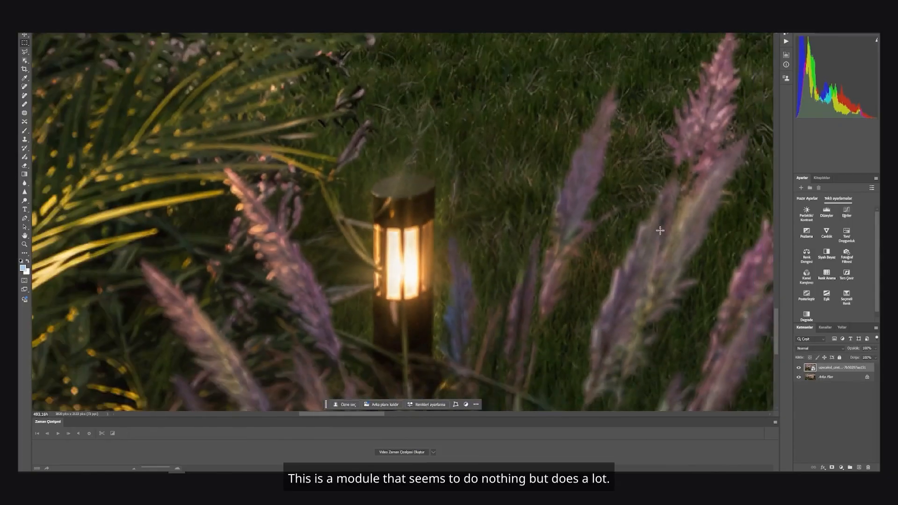
Examine the upscaled render's palms, lawn and planting up close, and review the whole image
scroll(334, 281, "down", 1)
scroll(259, 191, "up", 3)
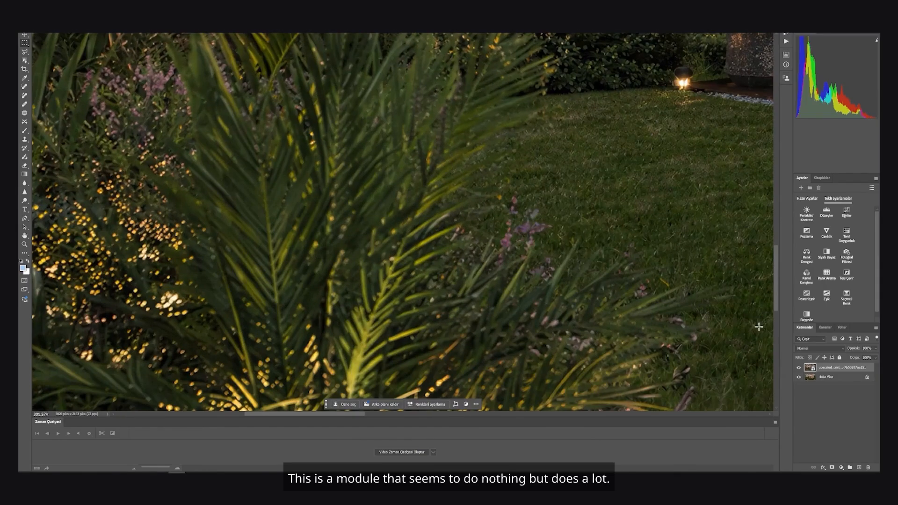
scroll(327, 254, "down", 3)
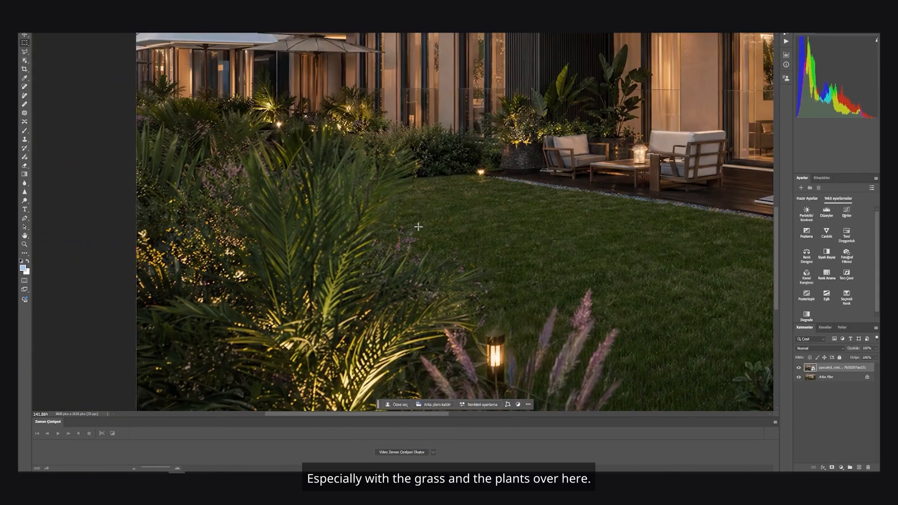
scroll(334, 146, "down", 2)
scroll(316, 139, "up", 1)
scroll(280, 279, "down", 3)
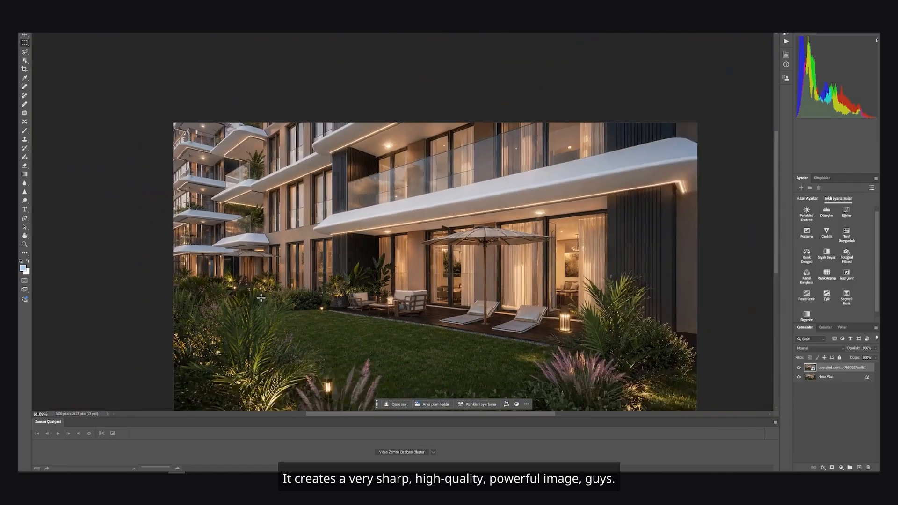
scroll(313, 265, "down", 1)
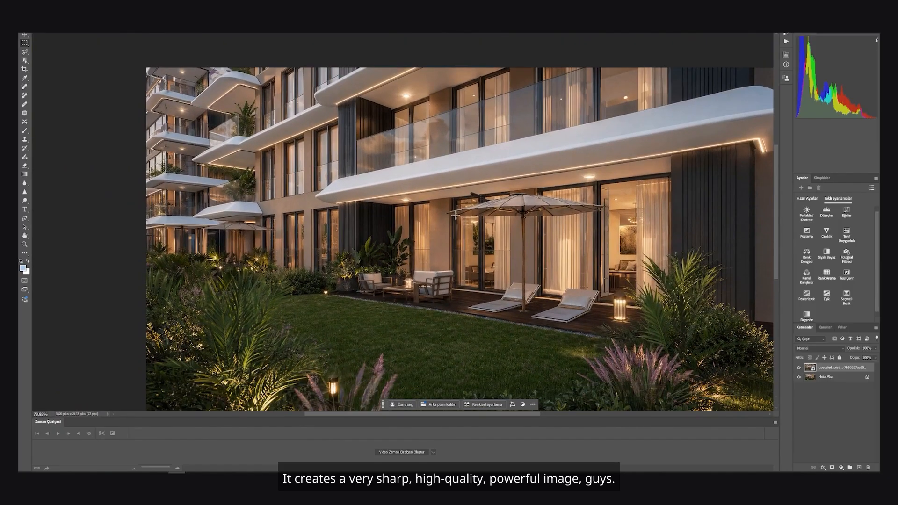
scroll(455, 216, "down", 1)
scroll(228, 242, "up", 1)
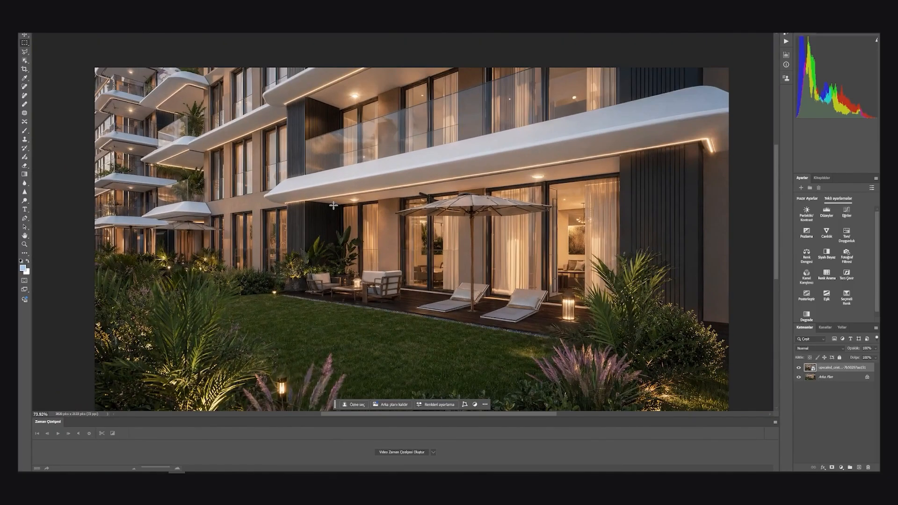
scroll(407, 284, "down", 1)
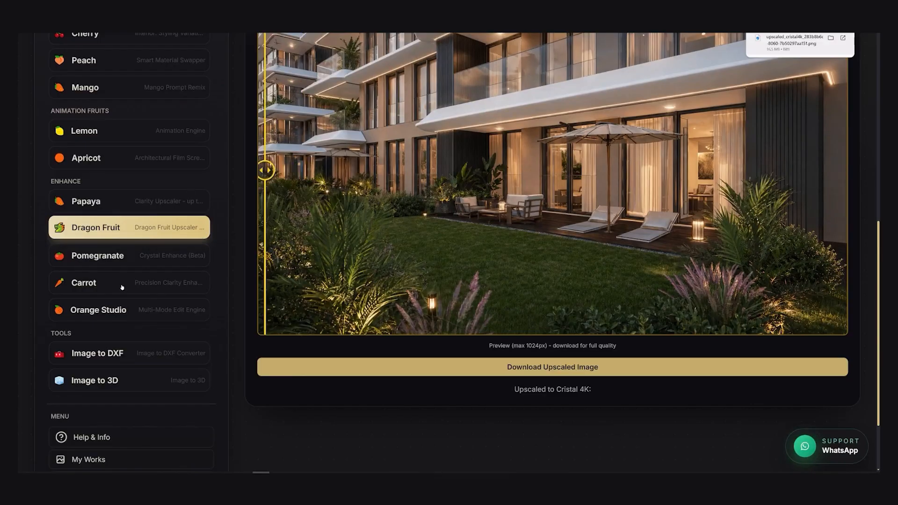
Switch to ArchiFruits, open the Pomegranate Crystal Enhance module and upload watermelon_gpt-image-2_1.png as its source image
left_click(98, 256)
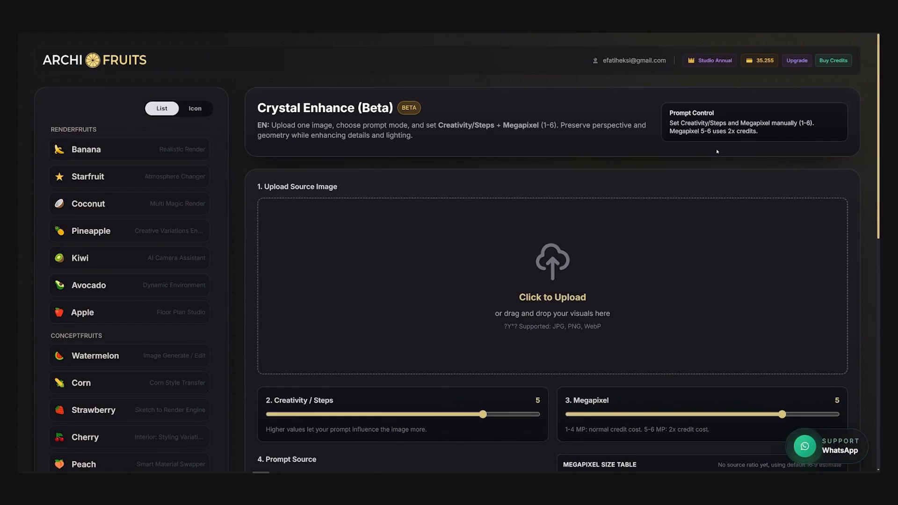
left_click(843, 34)
left_click_drag(805, 54, 346, 251)
scroll(346, 251, "down", 4)
scroll(655, 271, "up", 2)
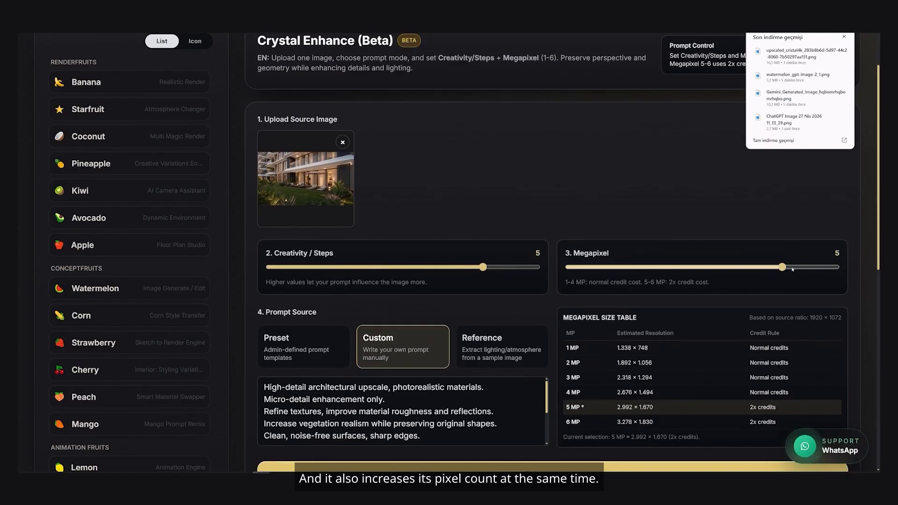
Set Megapixel to 6 and review the source image, custom prompt, size table and credit cost
left_click(814, 268)
scroll(637, 327, "down", 3)
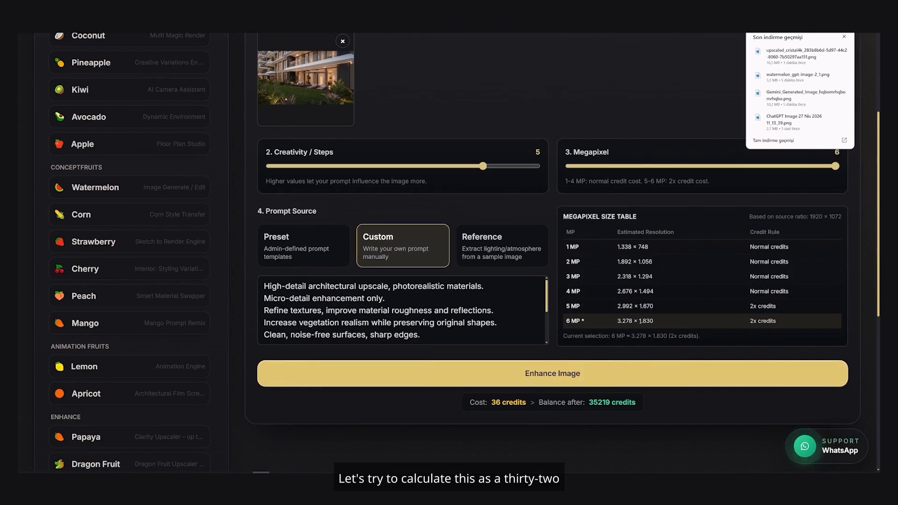
scroll(531, 319, "up", 3)
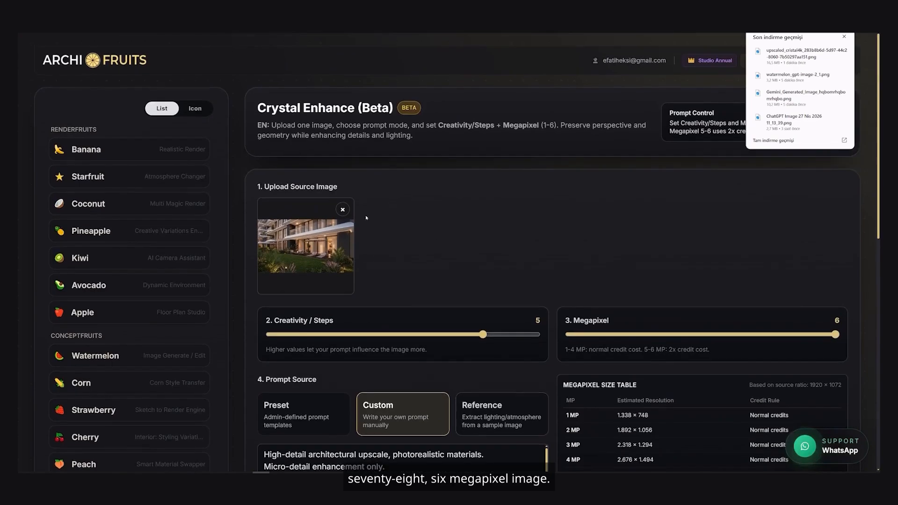
scroll(527, 195, "down", 4)
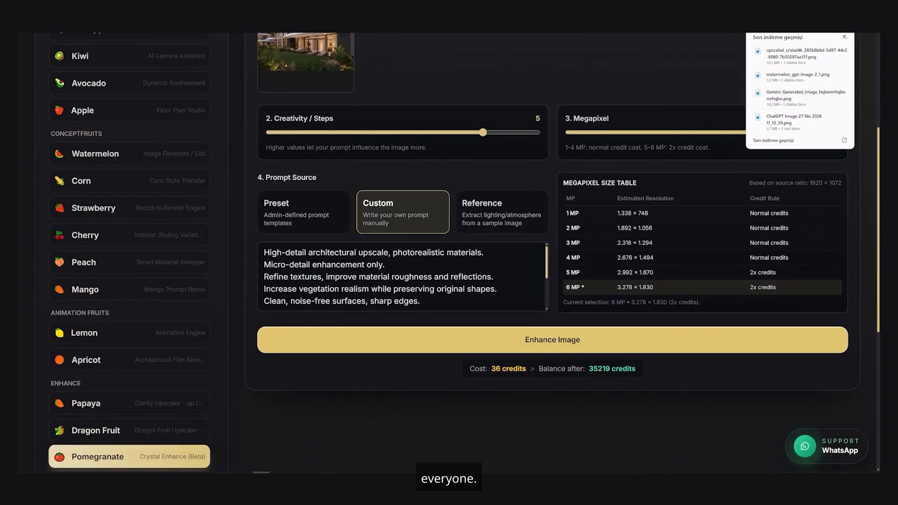
scroll(348, 102, "up", 4)
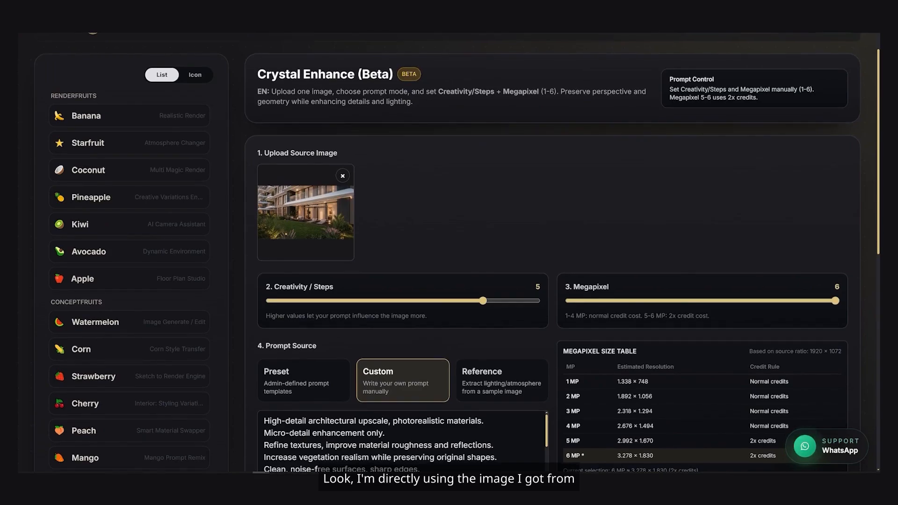
left_click(810, 29)
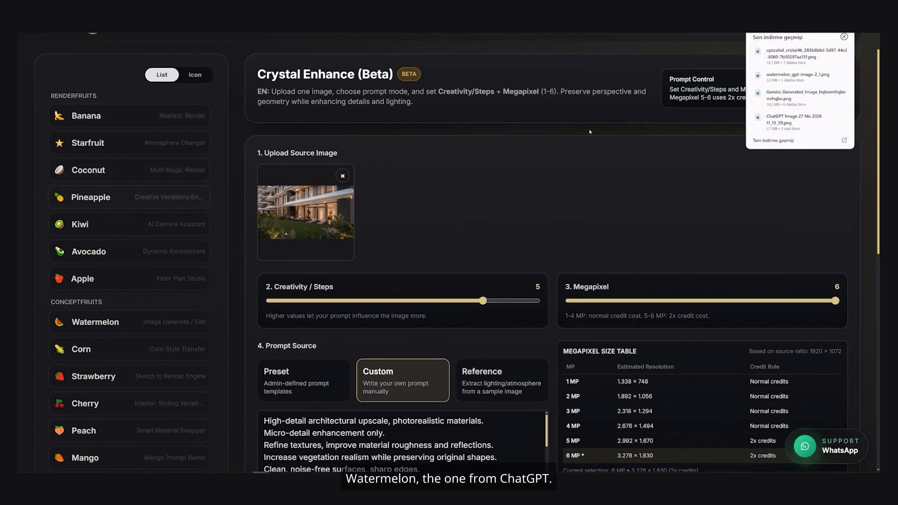
scroll(421, 234, "down", 5)
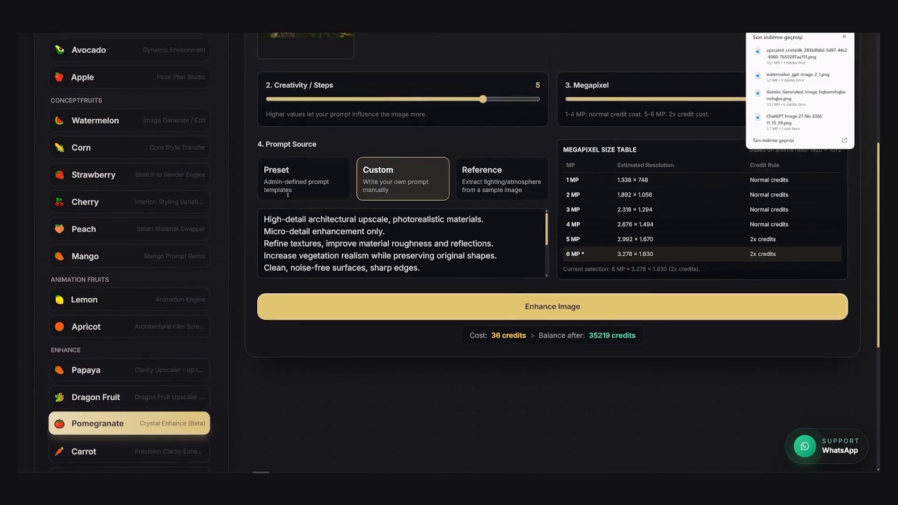
Look over the preset prompt templates, return to the Custom prompt source and start the 6 MP Pomegranate enhancement
scroll(287, 194, "up", 1)
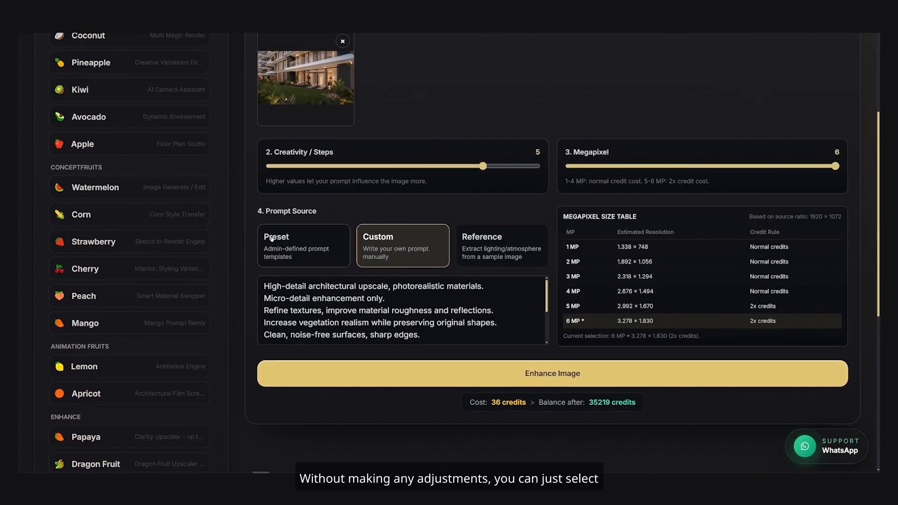
left_click(303, 245)
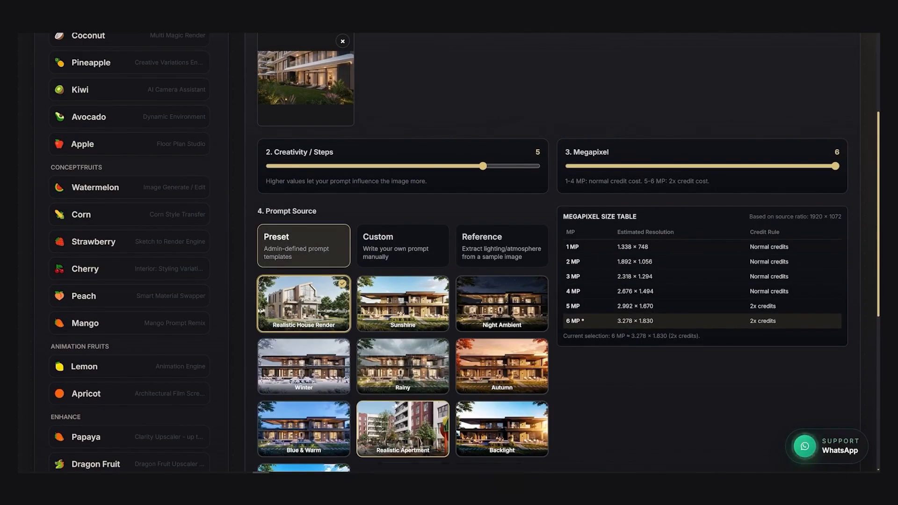
left_click(403, 245)
left_click(567, 381)
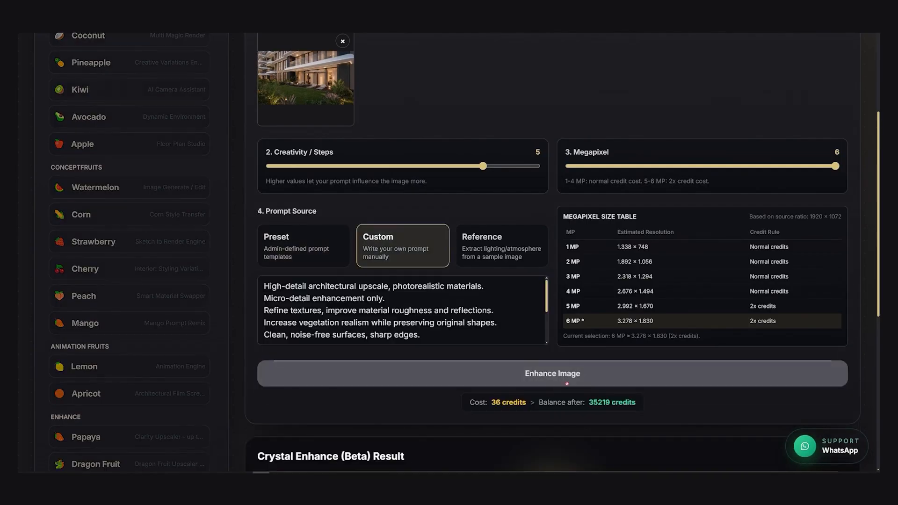
scroll(564, 299, "up", 4)
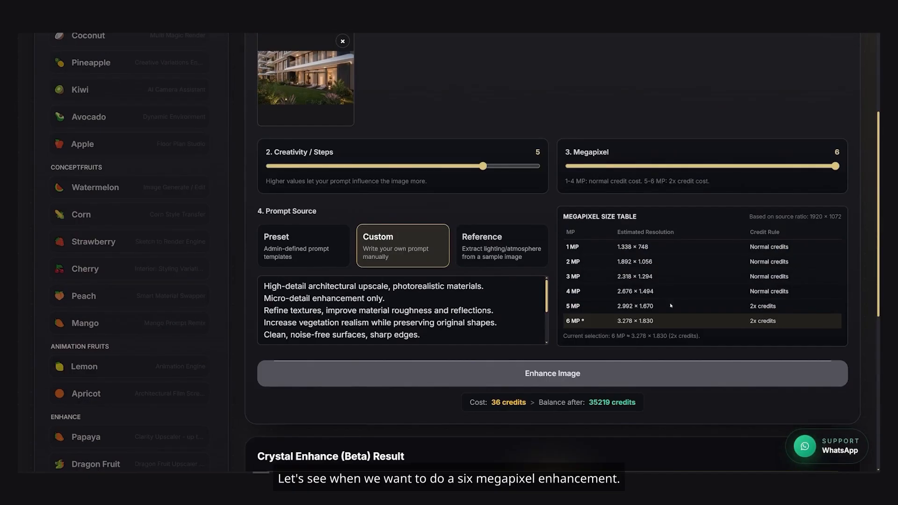
scroll(617, 278, "up", 4)
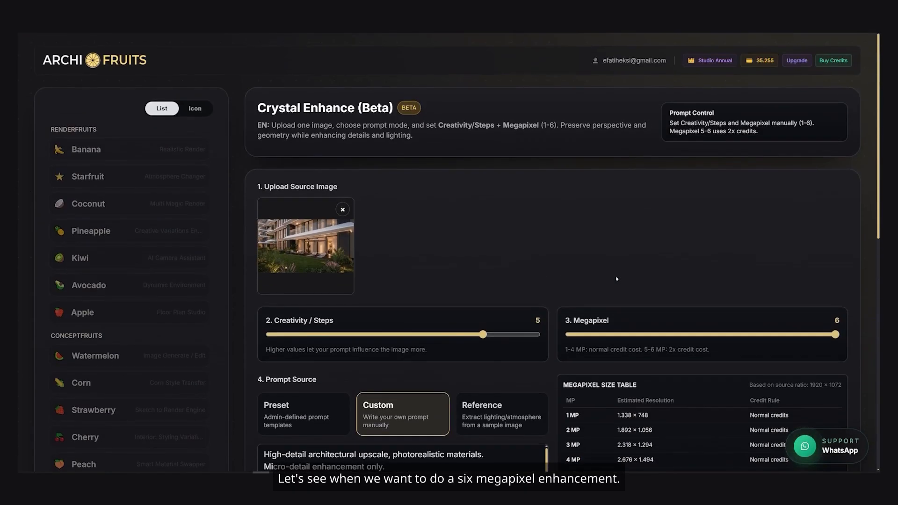
Open the downloaded watermelon_gpt-image-2_1.png to view the original render, close it and look over the enhancement settings
left_click(842, 29)
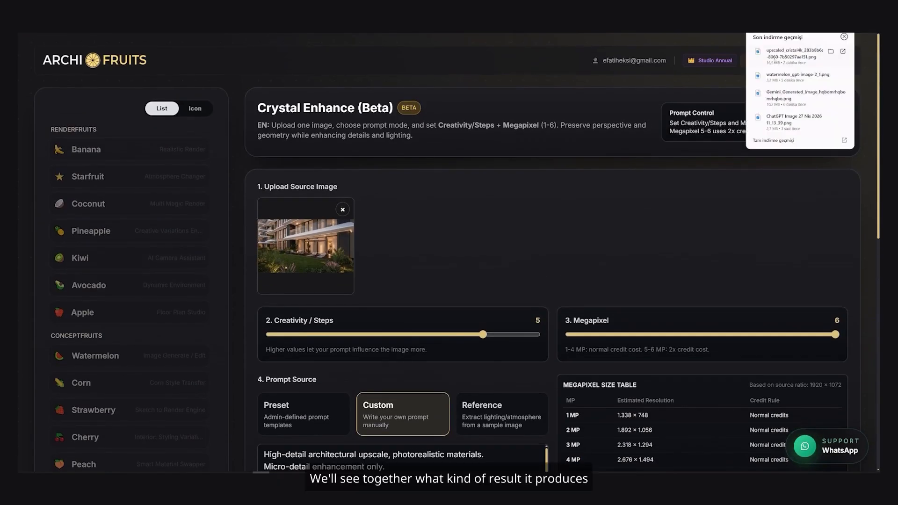
left_click(795, 74)
scroll(574, 289, "up", 3)
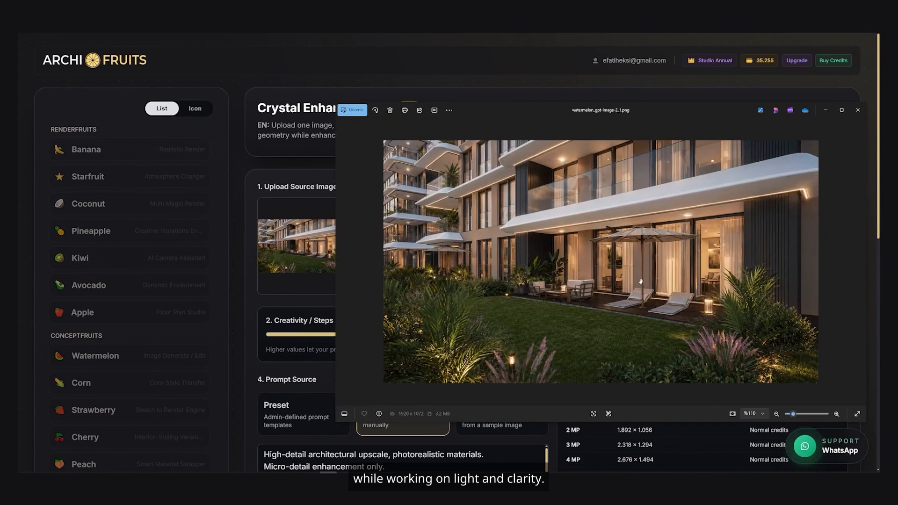
left_click(858, 110)
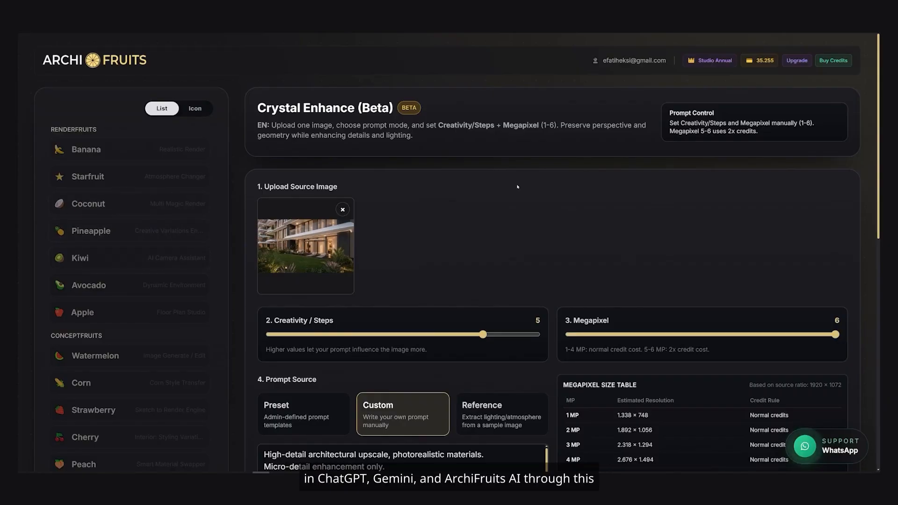
scroll(135, 278, "down", 2)
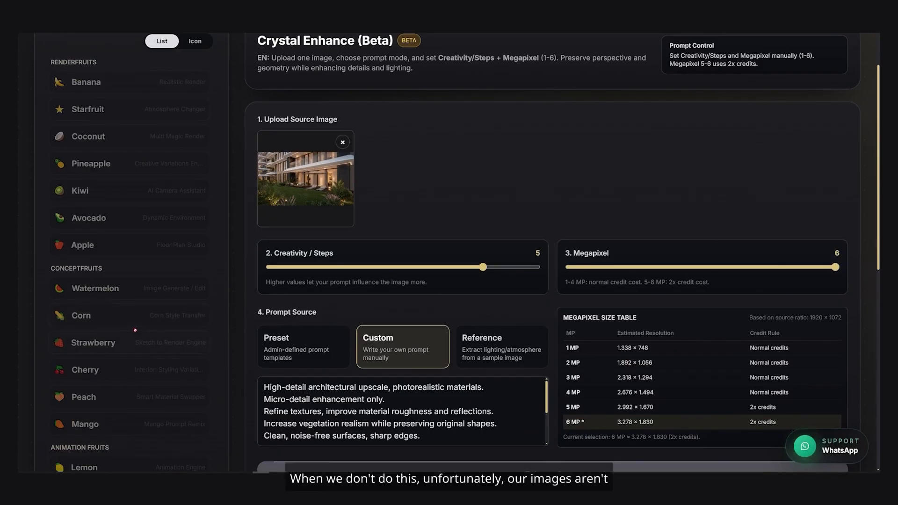
scroll(263, 330, "down", 2)
scroll(264, 330, "down", 2)
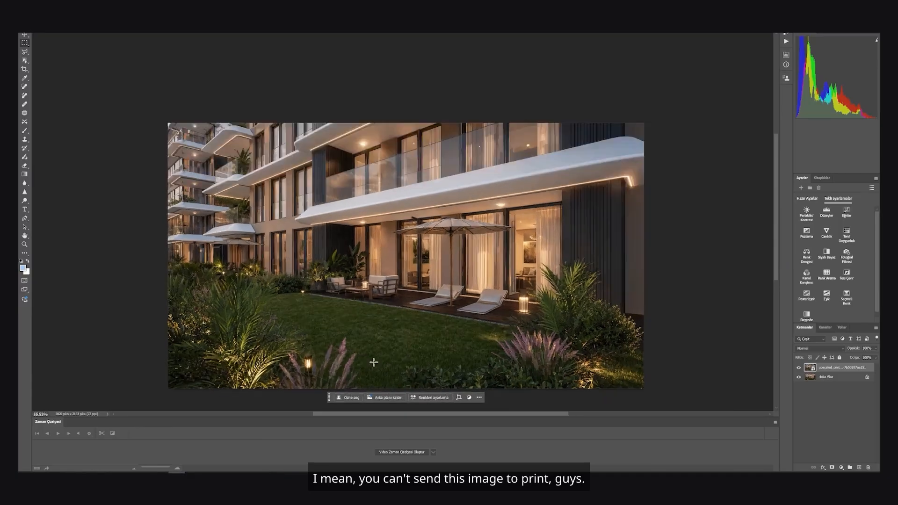
Switch to Photoshop, hide the upscaled layer and examine the original render's loungers, umbrella, lamp and palms up close
scroll(373, 362, "up", 3)
left_click(798, 368)
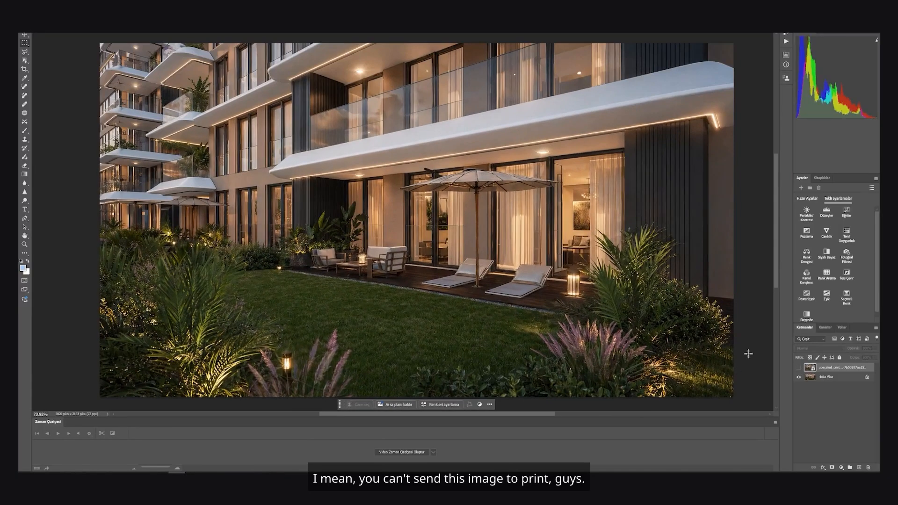
scroll(747, 352, "up", 8)
scroll(578, 249, "down", 4)
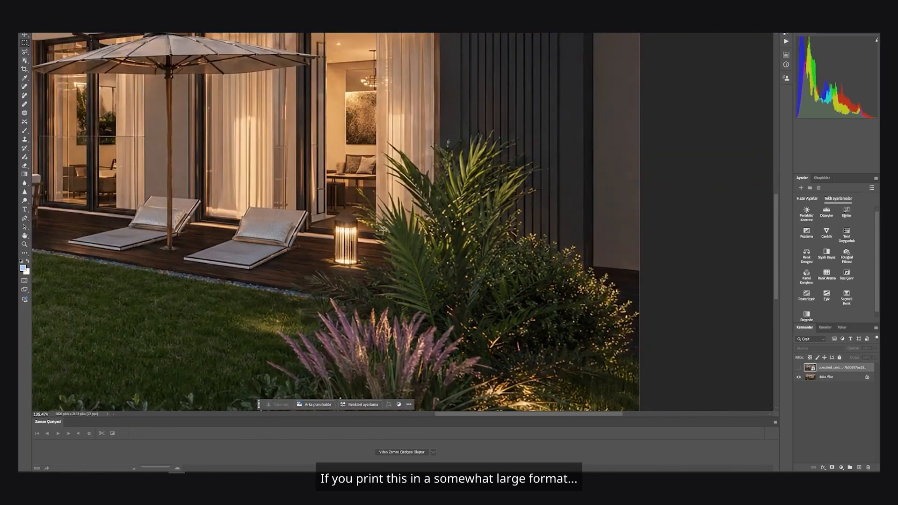
scroll(566, 332, "up", 2)
scroll(566, 333, "down", 4)
scroll(485, 247, "up", 3)
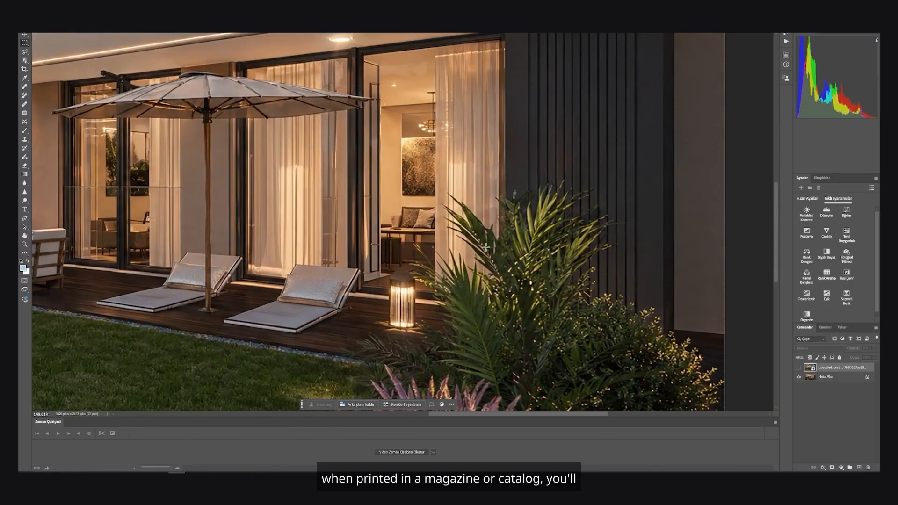
scroll(309, 112, "down", 4)
scroll(322, 199, "up", 4)
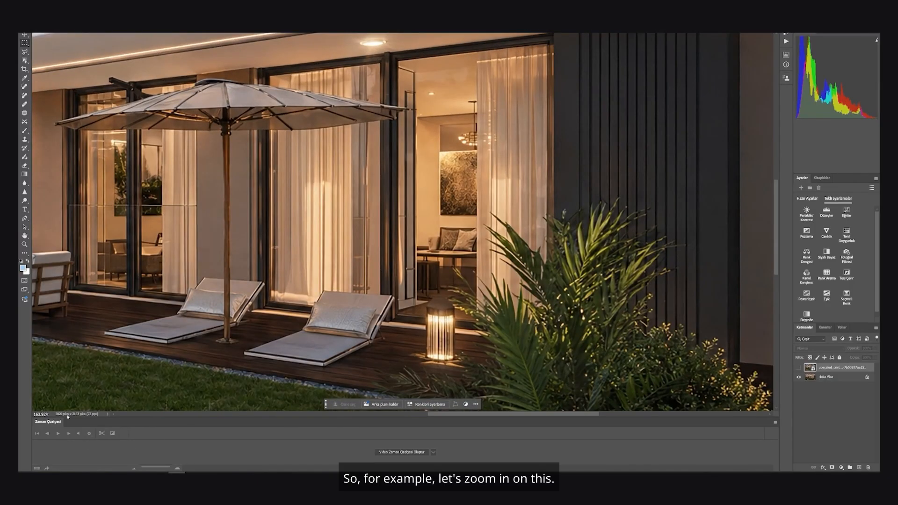
View the original at 100% zoom, show the upscaled layer again and review the whole render
type("0")
key("Return")
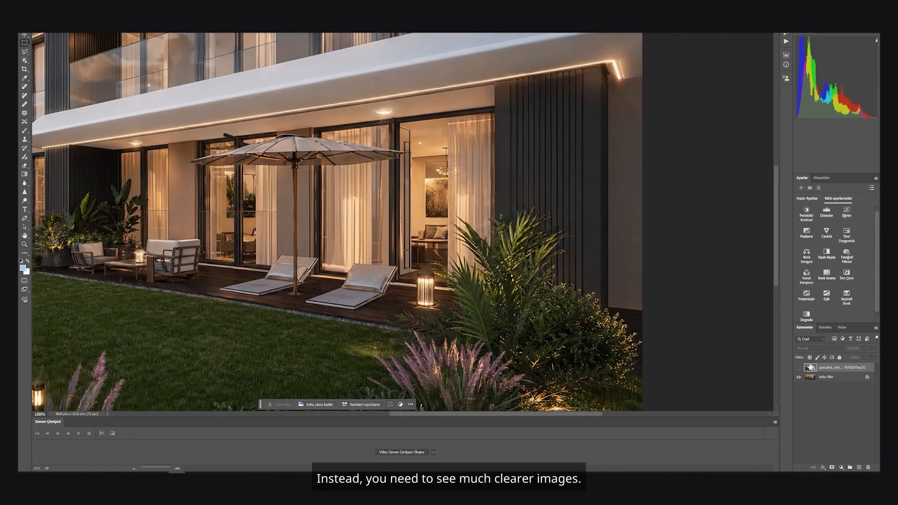
left_click(798, 368)
scroll(395, 301, "down", 3)
scroll(194, 254, "up", 1)
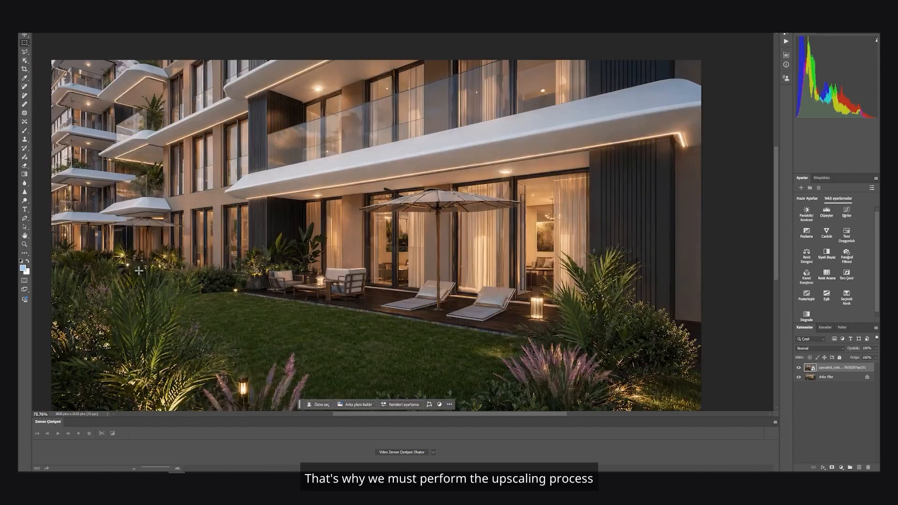
scroll(337, 150, "down", 1)
scroll(213, 211, "up", 1)
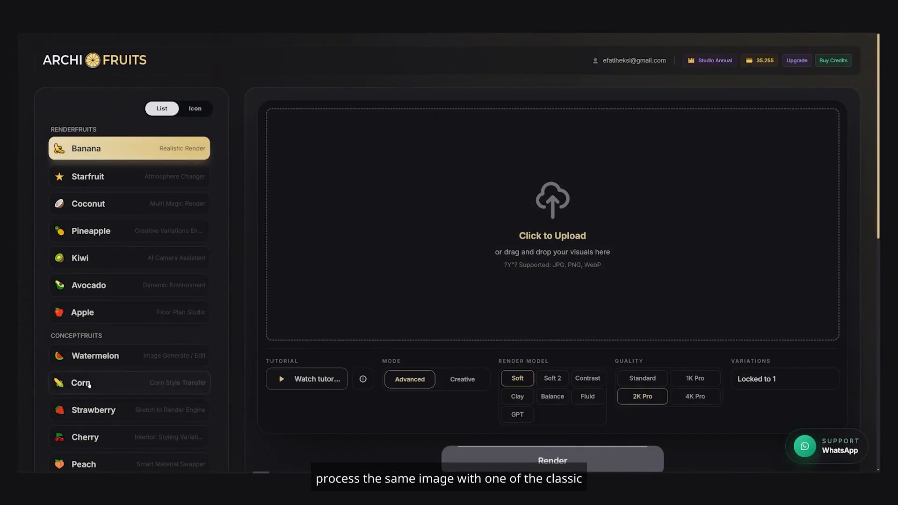
Switch to ArchiFruits, open the Papaya Clarity Upscaler, upload the original GPT render and generate its prompt from the image
scroll(110, 425, "down", 5)
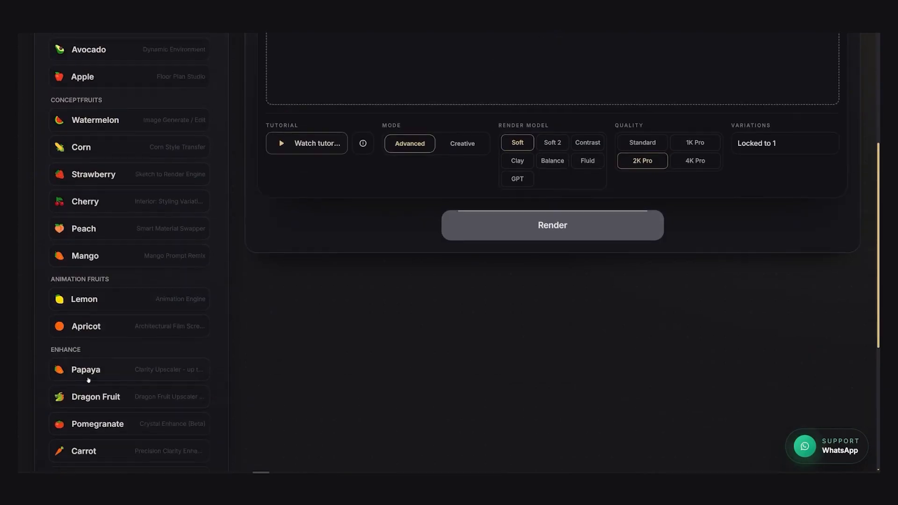
left_click(88, 379)
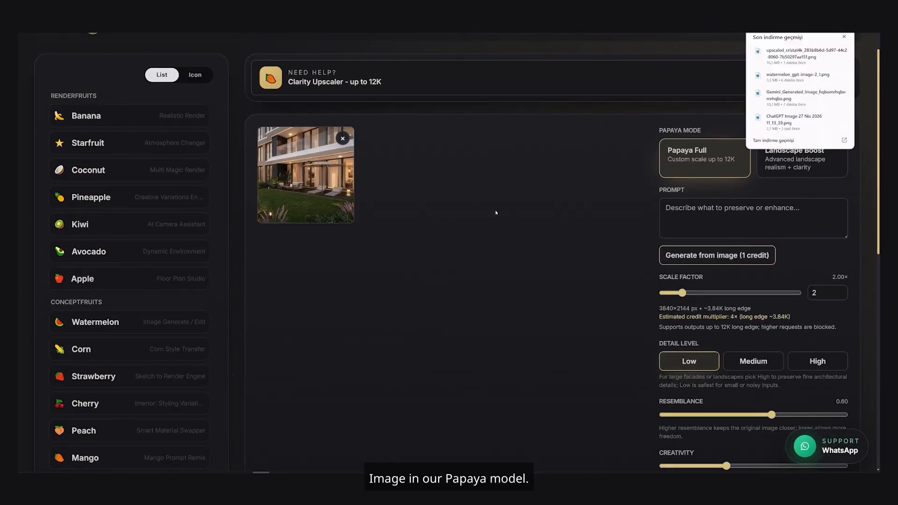
scroll(589, 239, "down", 2)
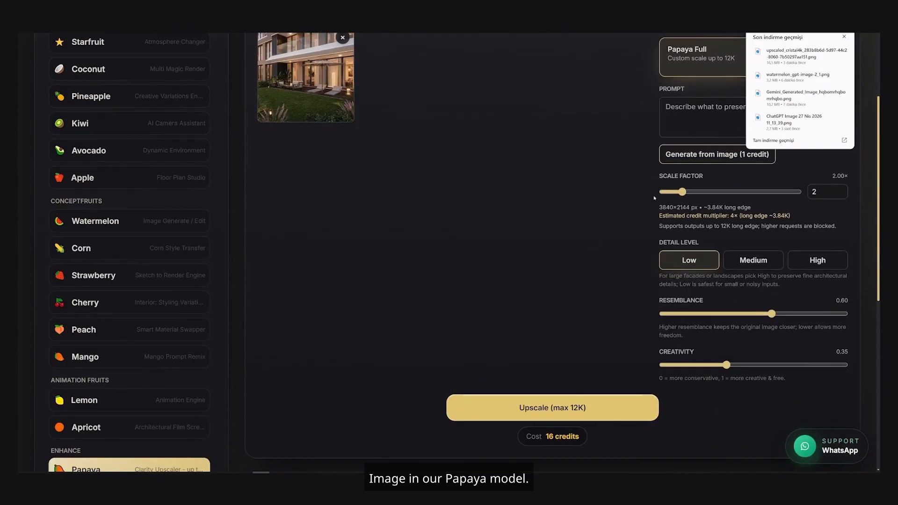
scroll(481, 223, "up", 2)
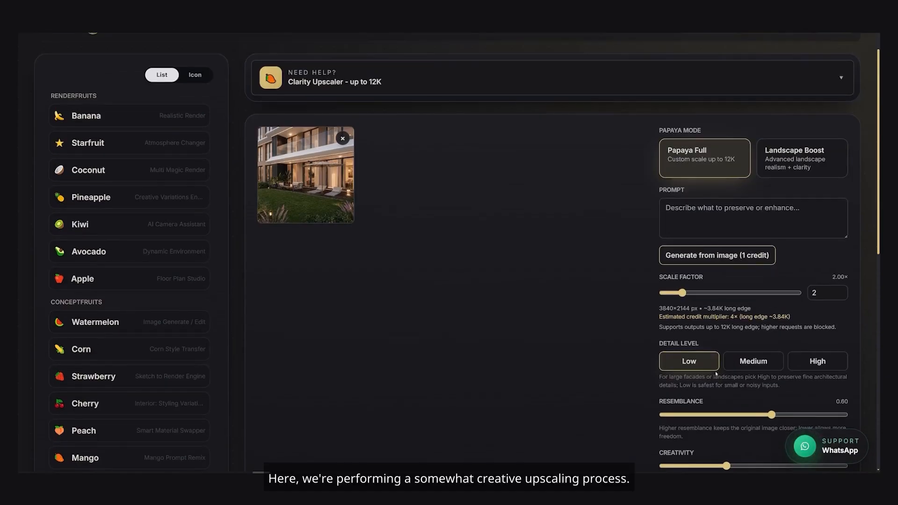
left_click(699, 253)
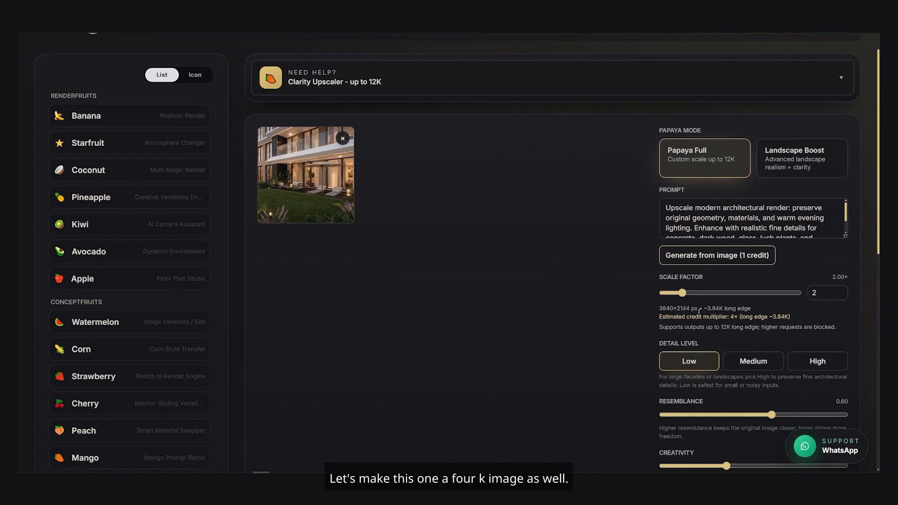
Set the Papaya scale factor to 2.3 and the detail level to Medium, and start the upscale
left_click_drag(682, 293, 688, 293)
scroll(665, 314, "down", 3)
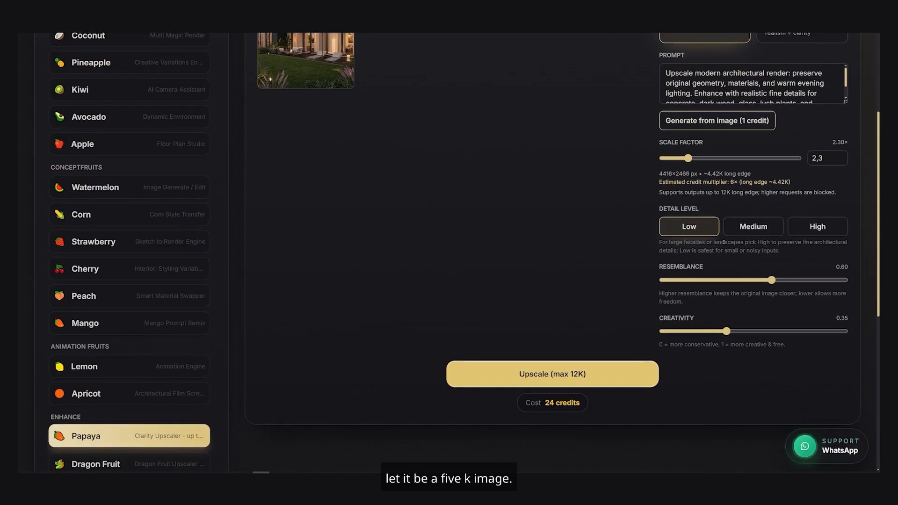
left_click(754, 228)
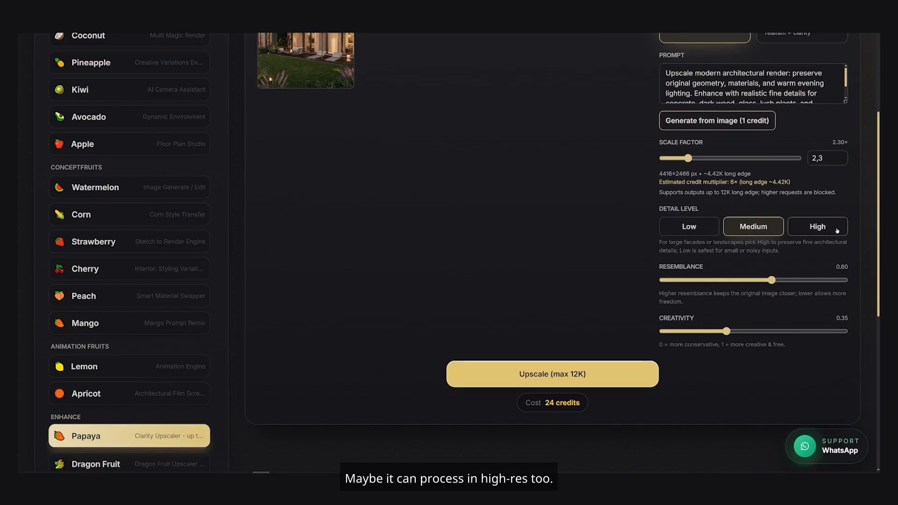
scroll(718, 259, "up", 1)
left_click(555, 409)
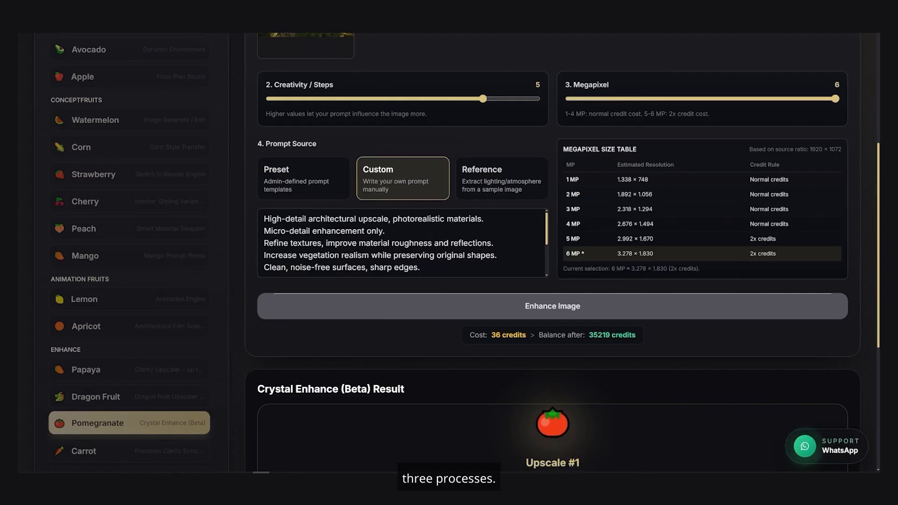
Compare the finished Pomegranate result with its source in the before/after view and download the upscaled image
scroll(405, 335, "down", 2)
scroll(630, 334, "up", 2)
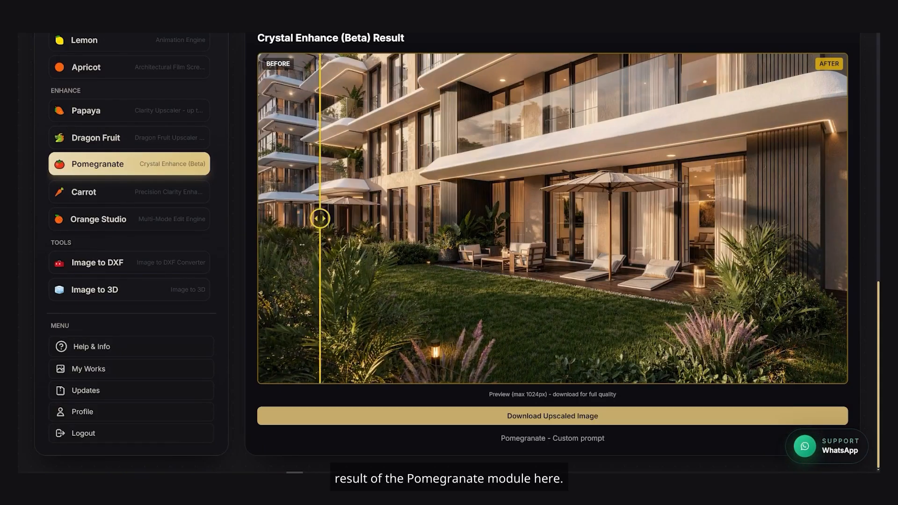
scroll(222, 247, "up", 2)
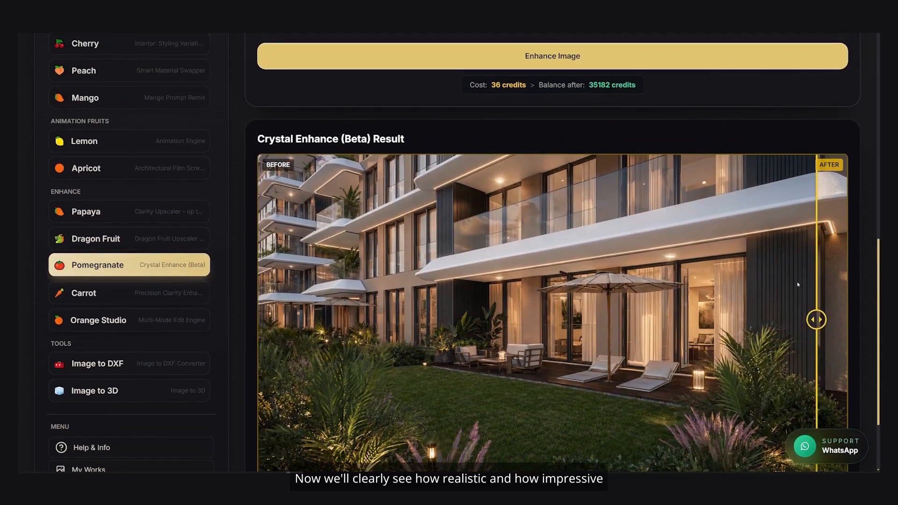
scroll(223, 248, "down", 2)
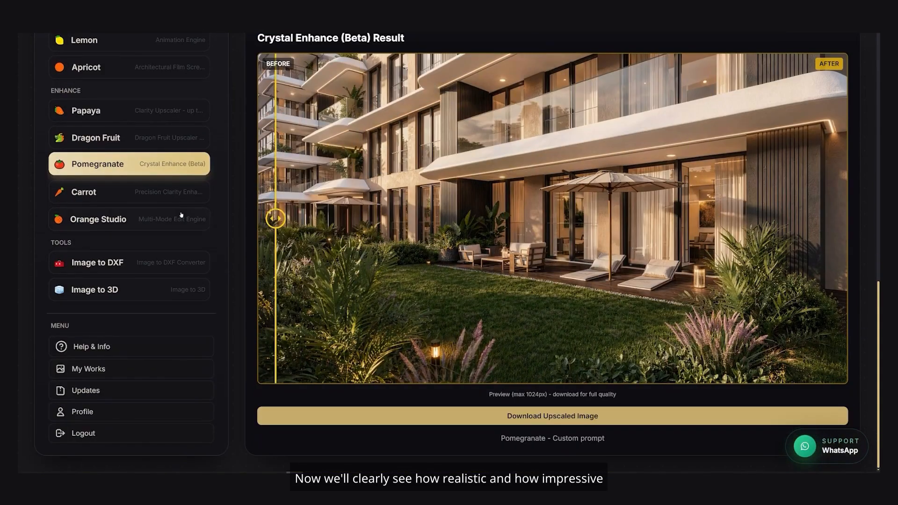
left_click(515, 416)
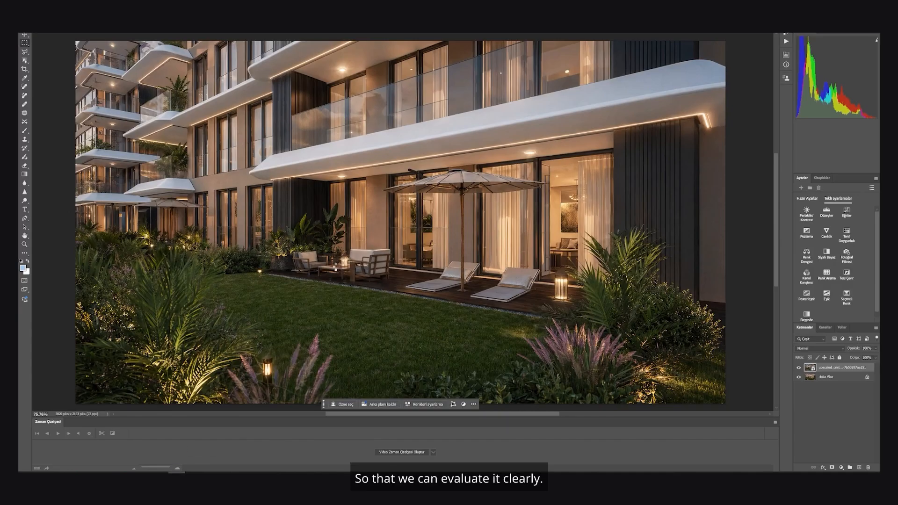
Place the Pomegranate image as a new layer in the Photoshop document and enlarge it to fill the canvas
scroll(367, 242, "down", 3)
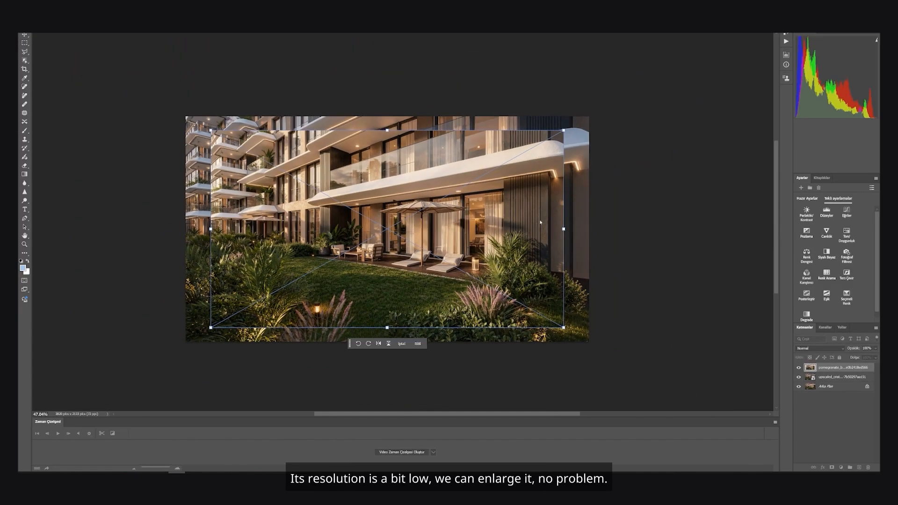
left_click_drag(565, 228, 589, 229)
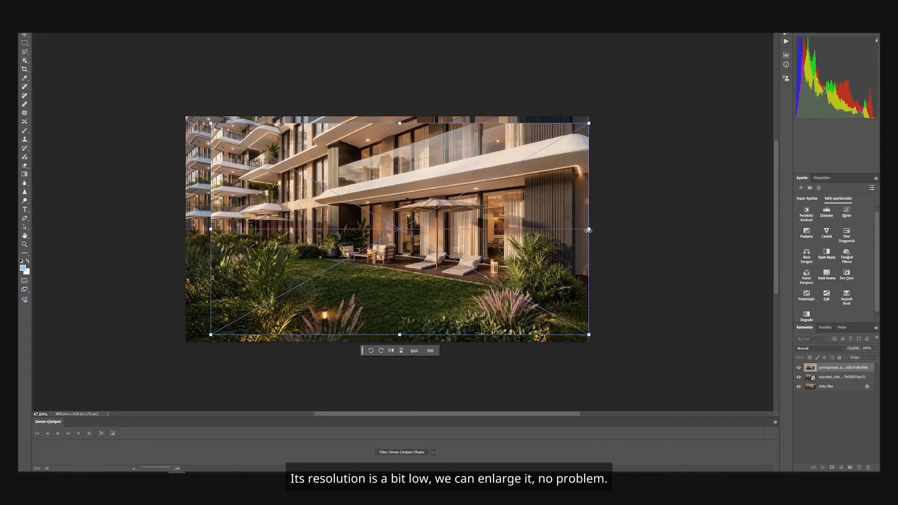
left_click_drag(210, 229, 186, 230)
key("Return")
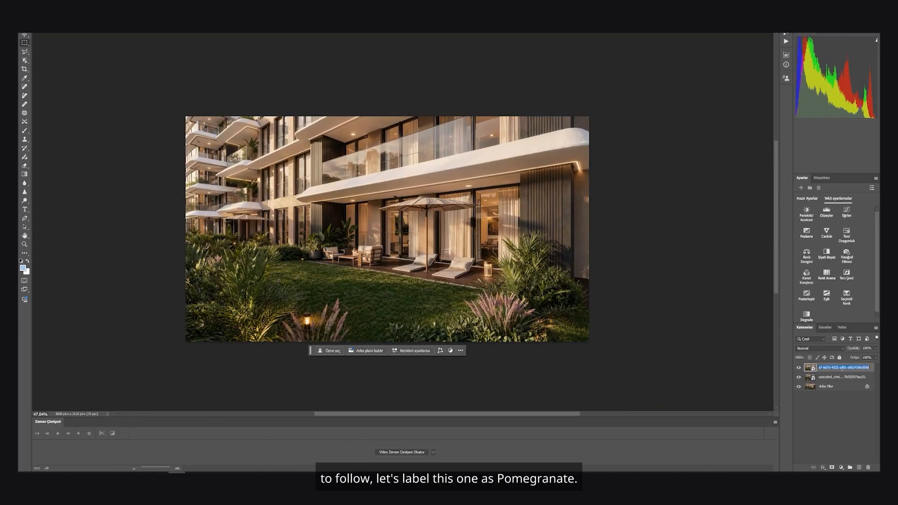
Rename the upper upscaled layer as pomegranate and the layer below it as dragonfruit
left_click(842, 369)
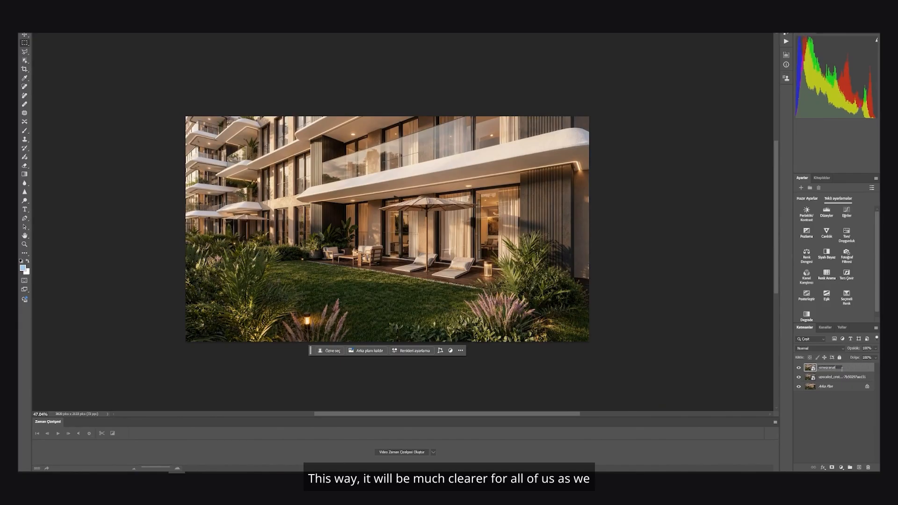
type("e")
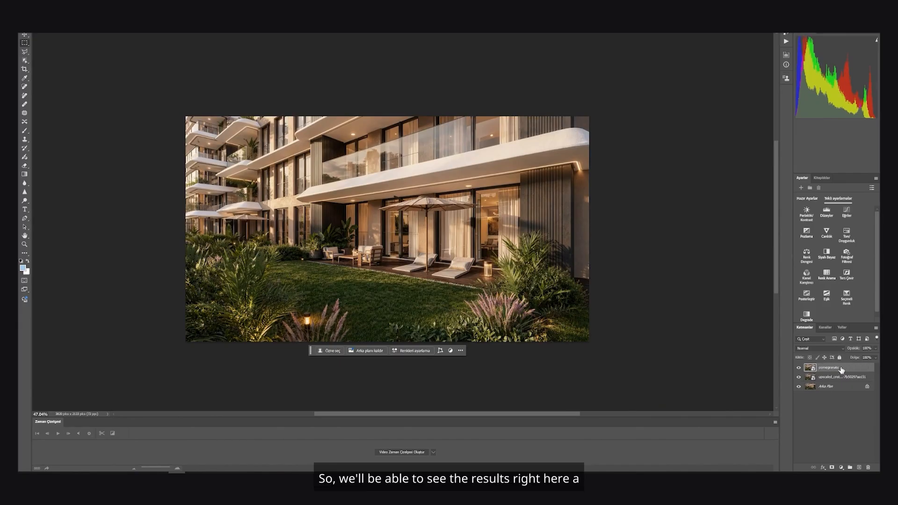
double_click(842, 377)
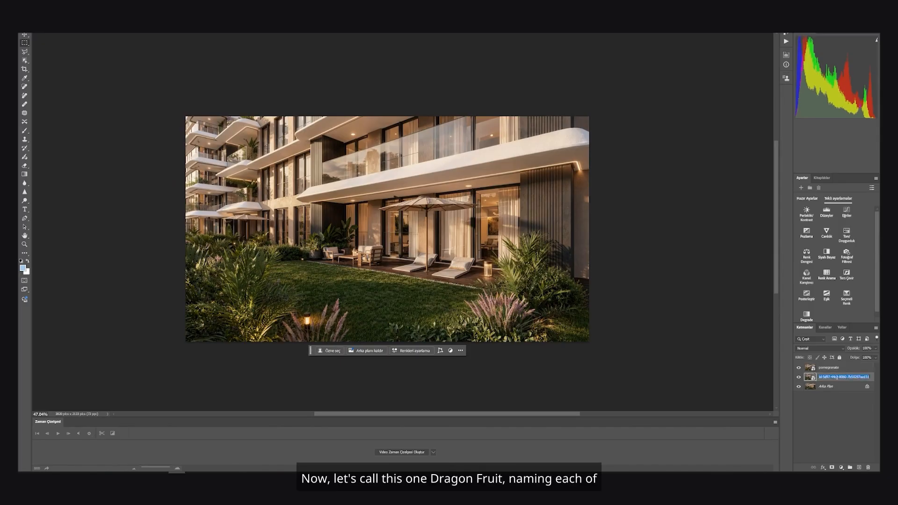
type("dragonfruit")
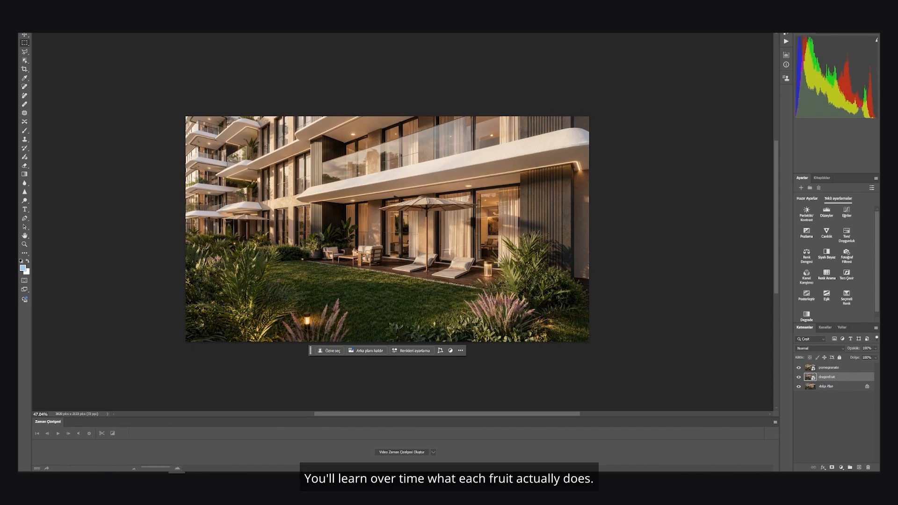
Examine the pomegranate result's terrace and balcony up close, and hide that layer to view the dragonfruit version
scroll(474, 279, "up", 3)
scroll(615, 263, "up", 1)
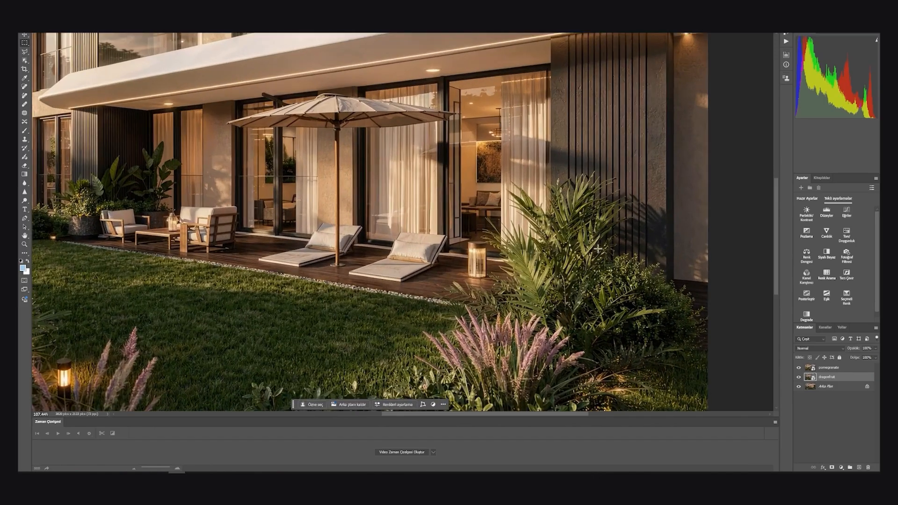
scroll(695, 246, "up", 5)
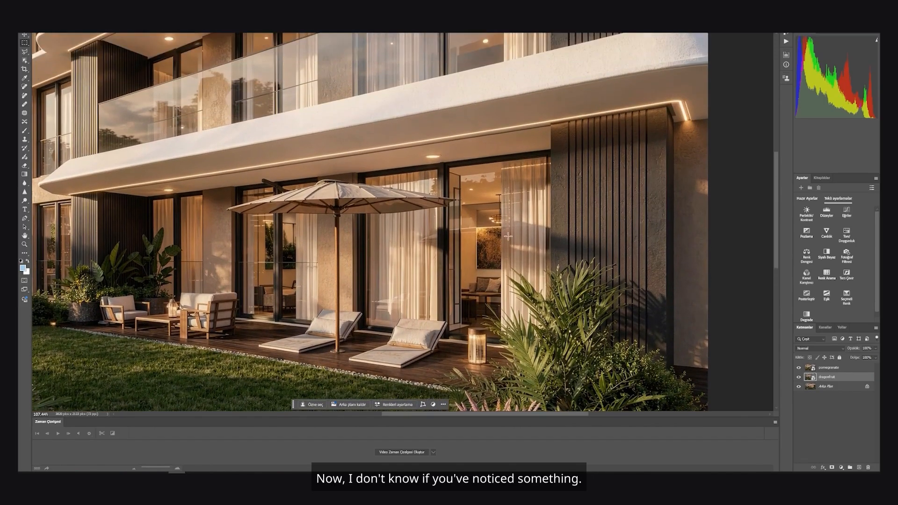
scroll(507, 248, "down", 5)
scroll(585, 114, "up", 5)
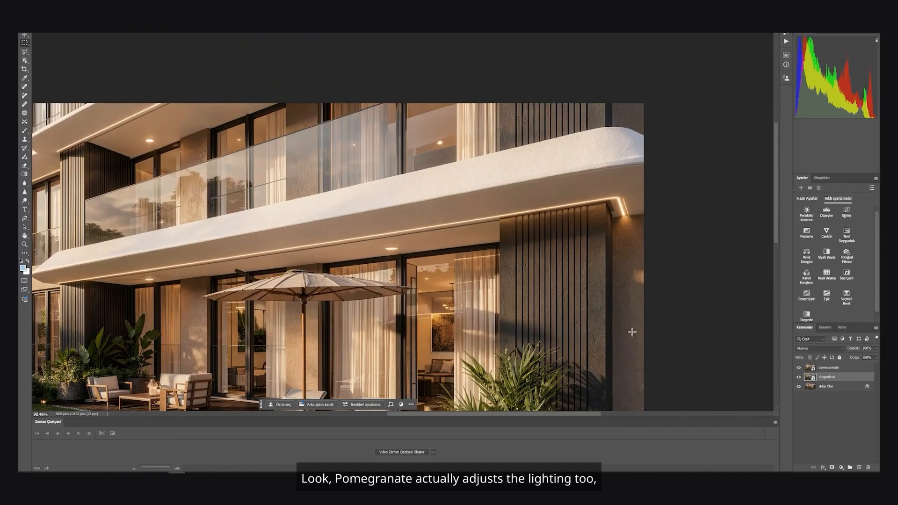
left_click(799, 368)
scroll(518, 300, "down", 4)
scroll(519, 299, "up", 3)
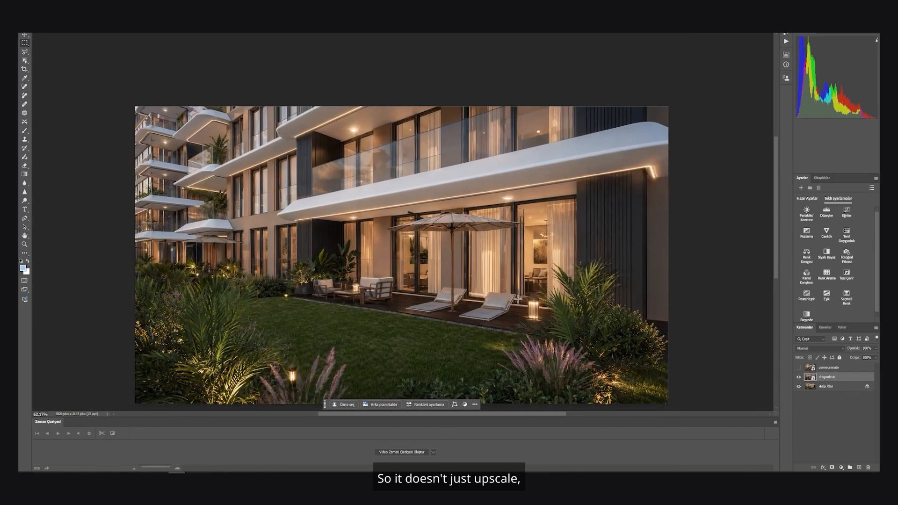
Toggle the pomegranate layer's visibility repeatedly to compare its overall lighting with the dragonfruit version
left_click(799, 369)
left_click(800, 369)
left_click(800, 369)
left_click(799, 369)
left_click(800, 369)
left_click(800, 368)
left_click(800, 369)
left_click(799, 369)
left_click(799, 369)
left_click(800, 369)
Compare the palms, hedge and lawn of the garden up close with the pomegranate layer shown and hidden
scroll(209, 311, "up", 4)
scroll(208, 311, "up", 1)
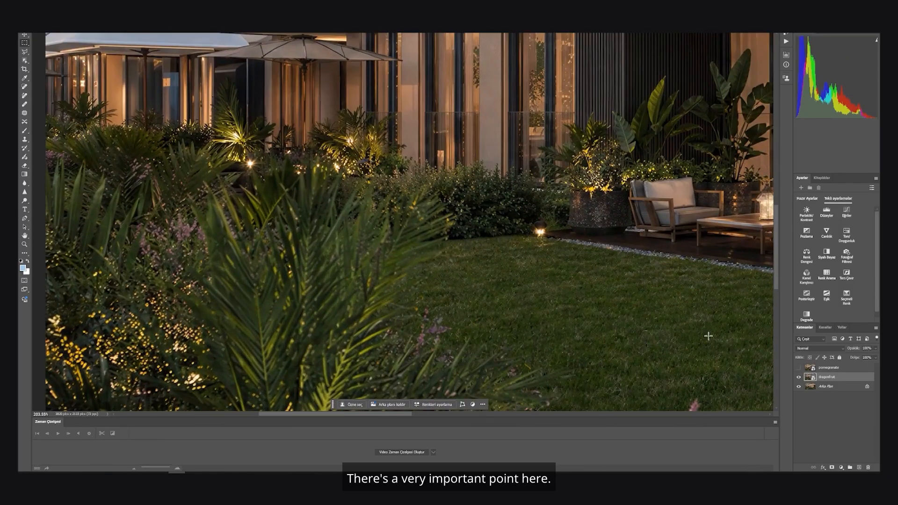
left_click(800, 369)
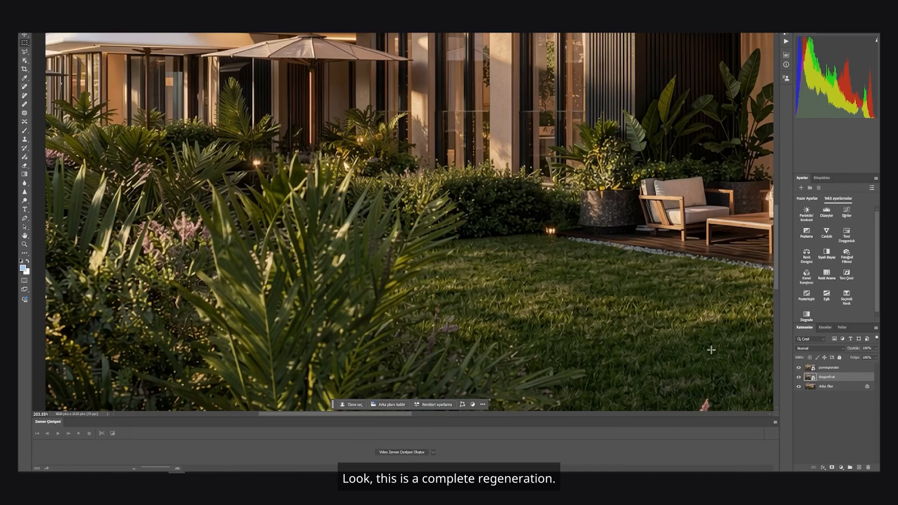
scroll(328, 270, "down", 7)
scroll(318, 262, "up", 6)
left_click(800, 368)
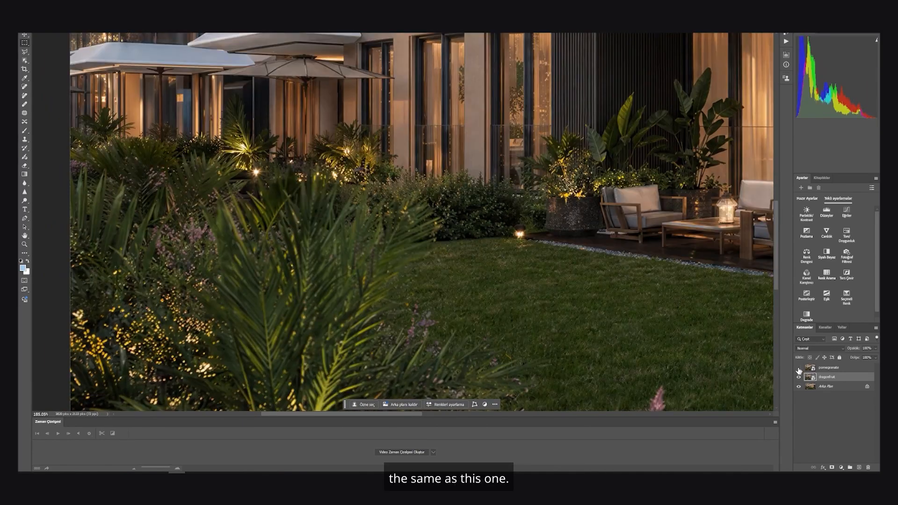
left_click(800, 369)
left_click(799, 369)
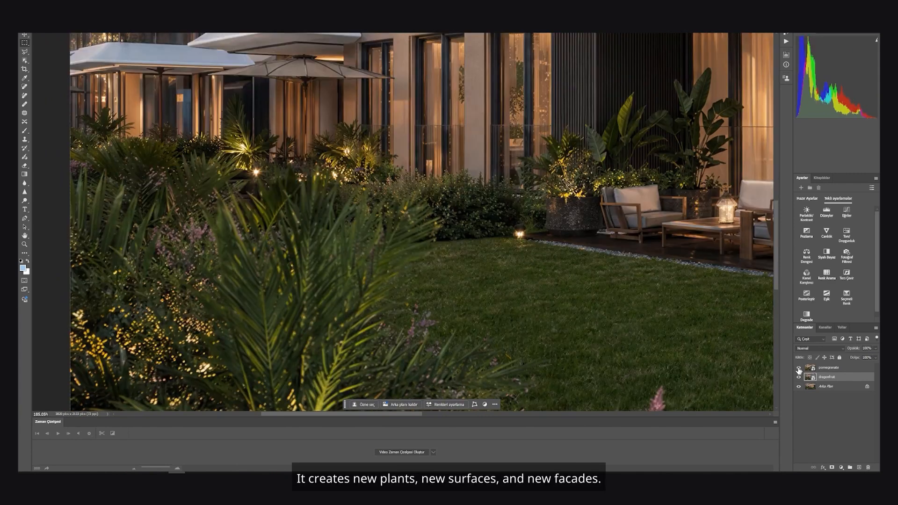
left_click(799, 369)
Examine the pomegranate version's facade, terrace furniture, parasol and window details at several magnifications
scroll(279, 237, "down", 5)
scroll(423, 164, "up", 4)
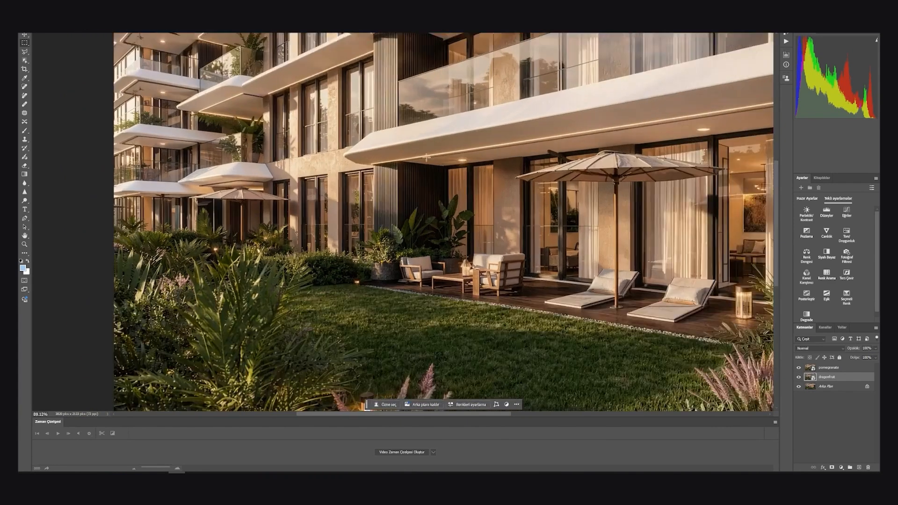
scroll(388, 162, "up", 2)
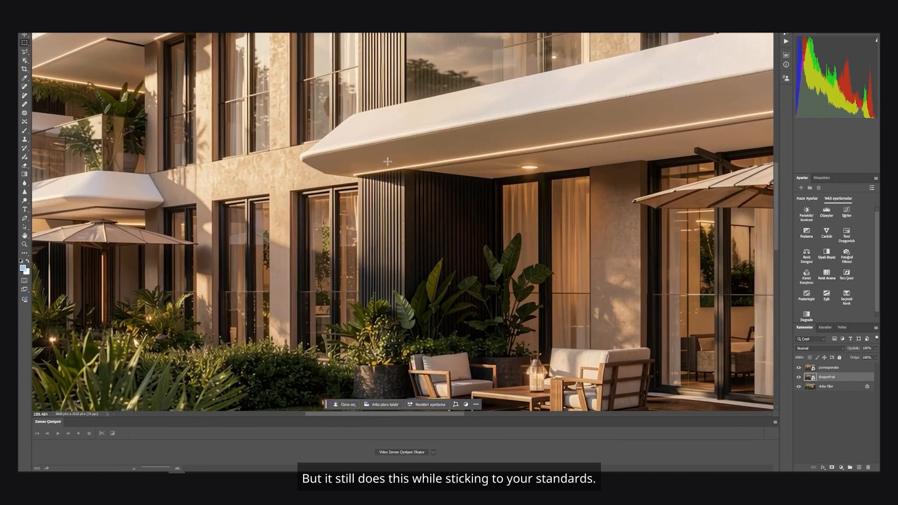
scroll(388, 161, "down", 3)
scroll(404, 206, "down", 3)
scroll(533, 214, "up", 2)
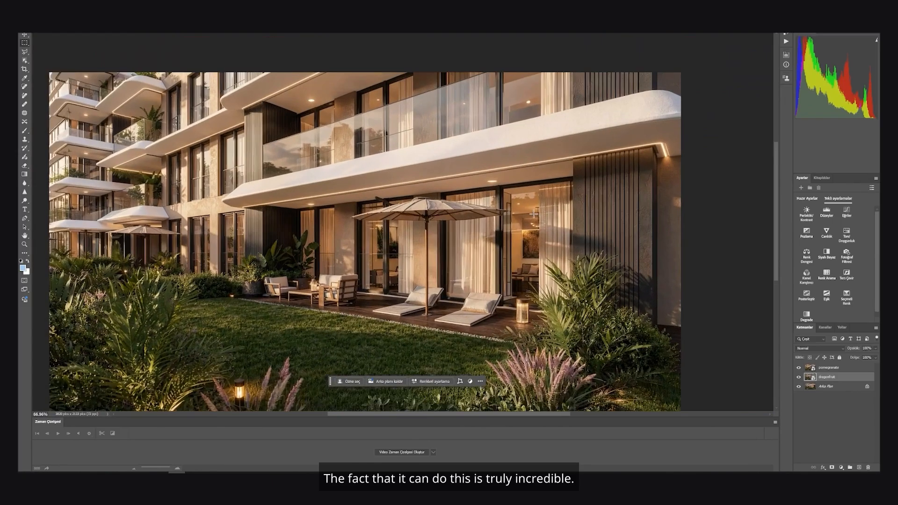
scroll(534, 214, "up", 1)
scroll(505, 257, "up", 4)
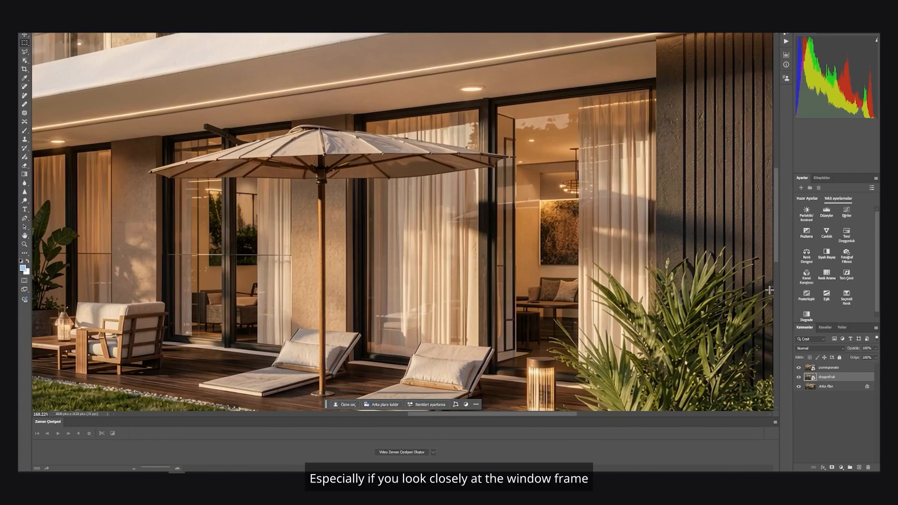
Compare the window frames, curtains and loungers around the parasol between the pomegranate and dragonfruit layers
left_click(799, 368)
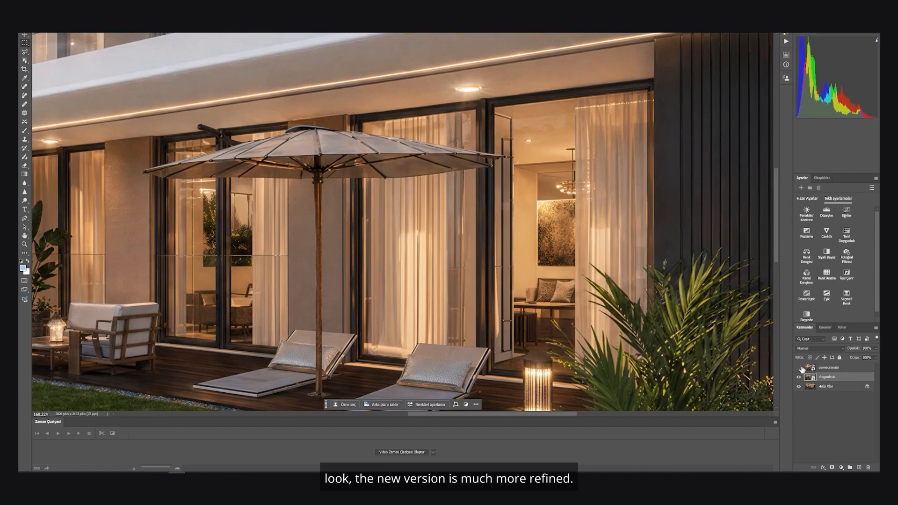
left_click(799, 368)
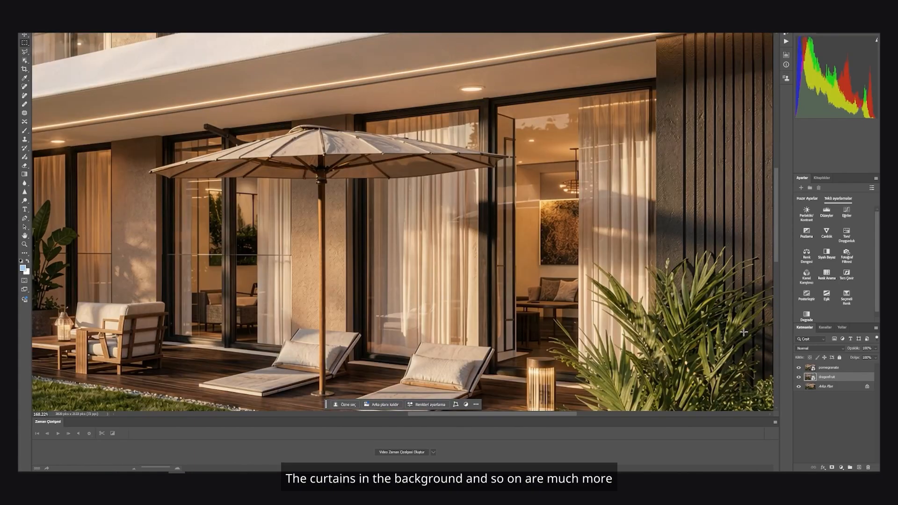
left_click(800, 368)
left_click(800, 368)
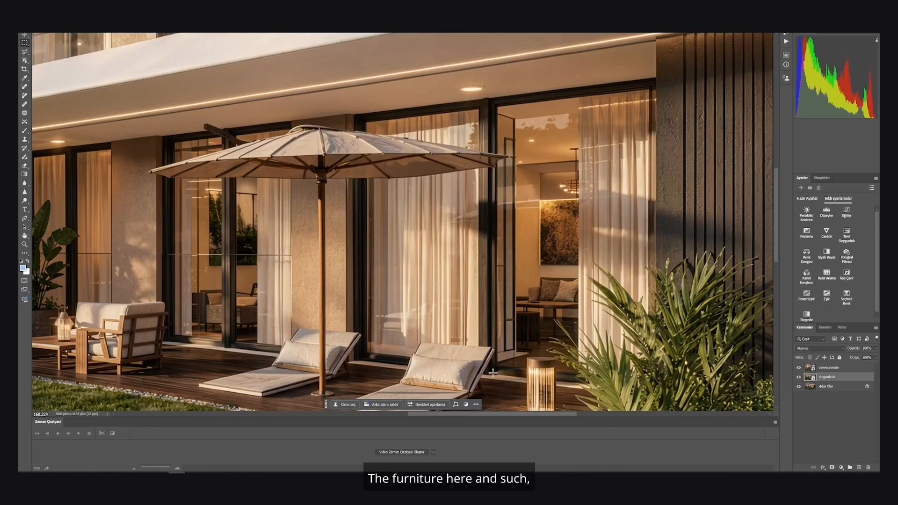
Review the whole pomegranate image and check the document's pixel dimensions in Image Size without changing them
scroll(439, 336, "down", 3)
scroll(359, 333, "down", 5)
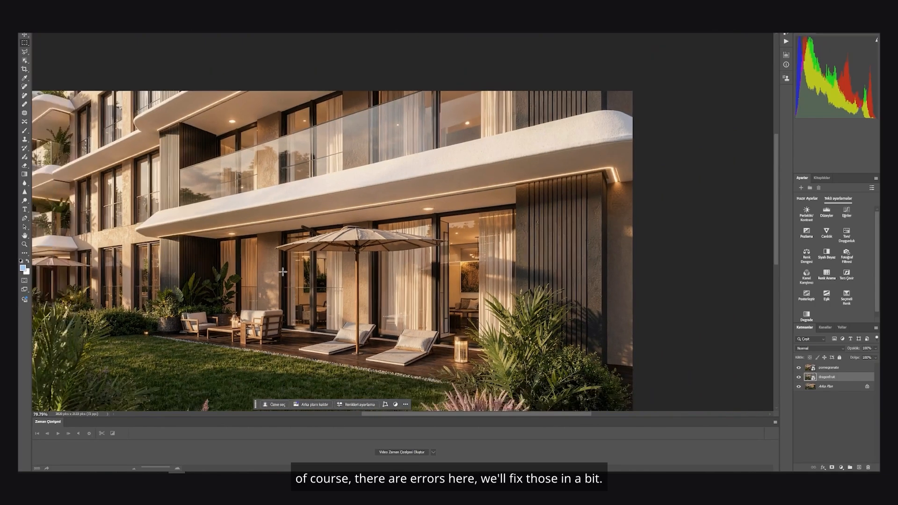
scroll(152, 319, "up", 2)
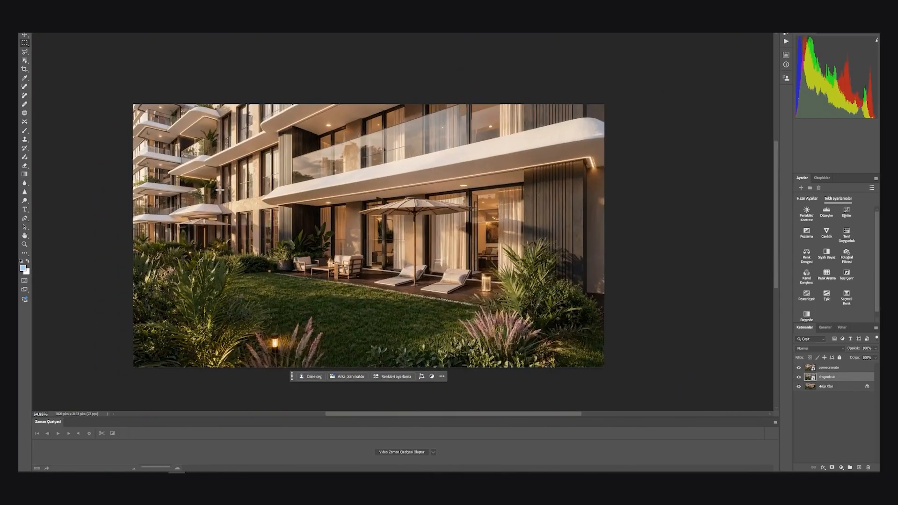
scroll(220, 189, "up", 1)
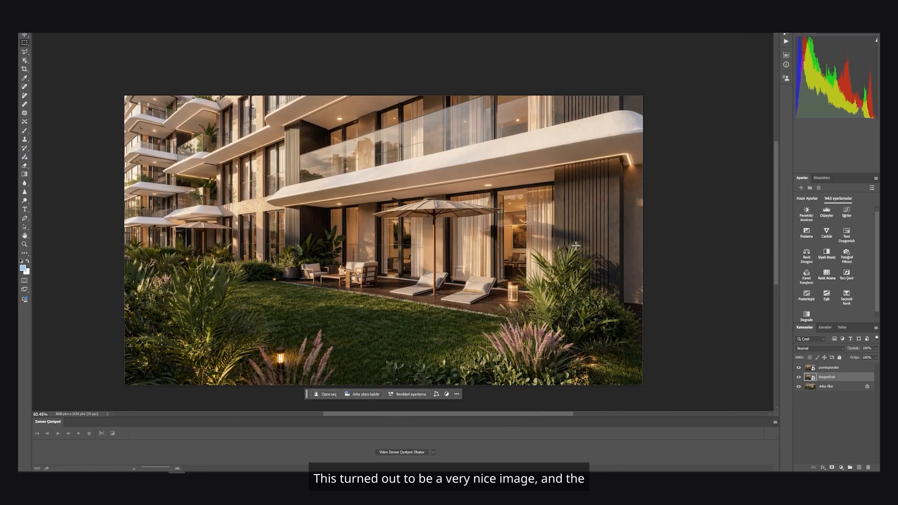
scroll(498, 327, "up", 1)
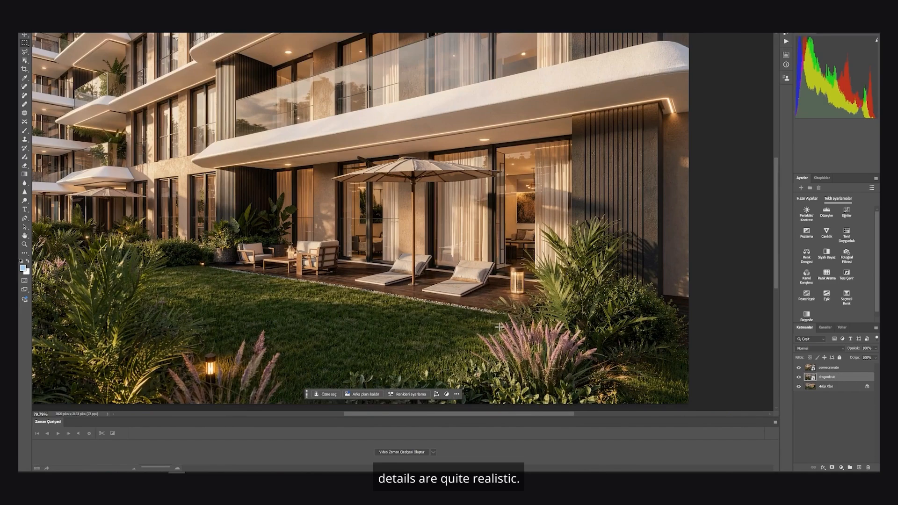
key("ctrl+alt+i")
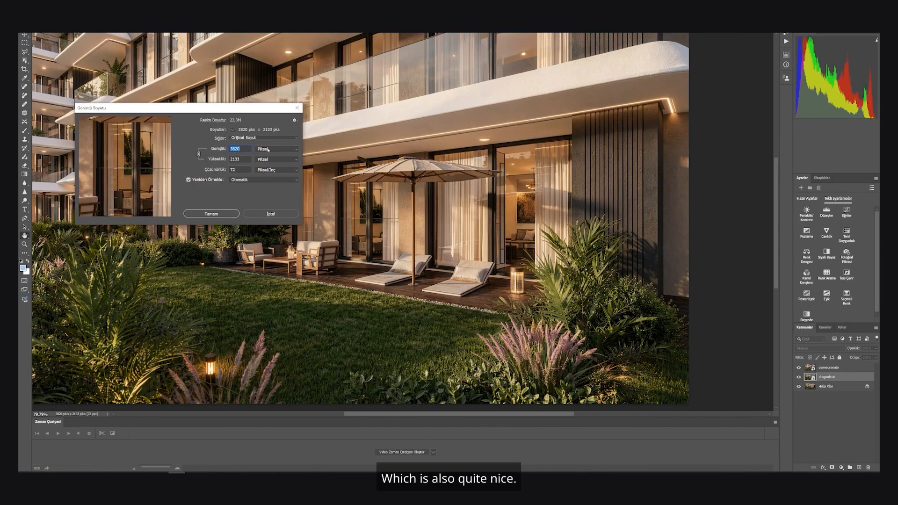
key("Escape")
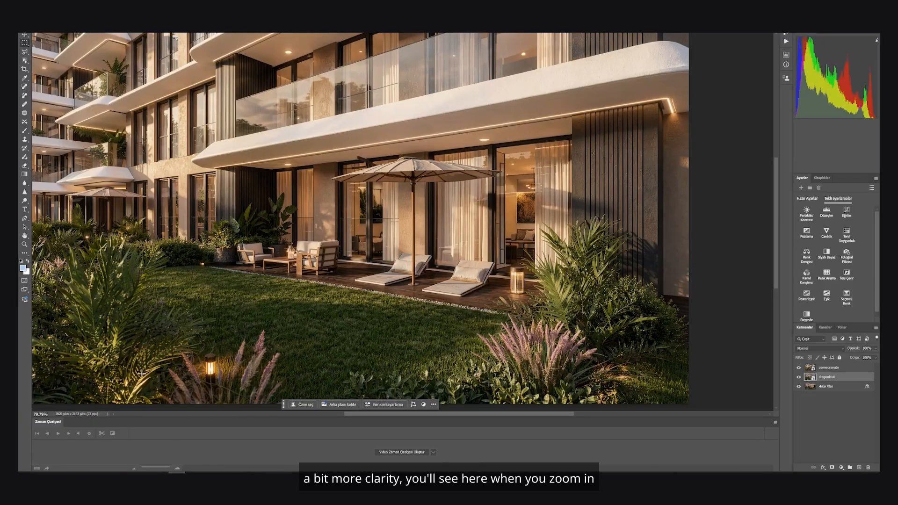
Hide the dragonfruit layer and compare the garden palm and lawn between the original background and the pomegranate layer
scroll(121, 337, "up", 2)
scroll(140, 322, "down", 2)
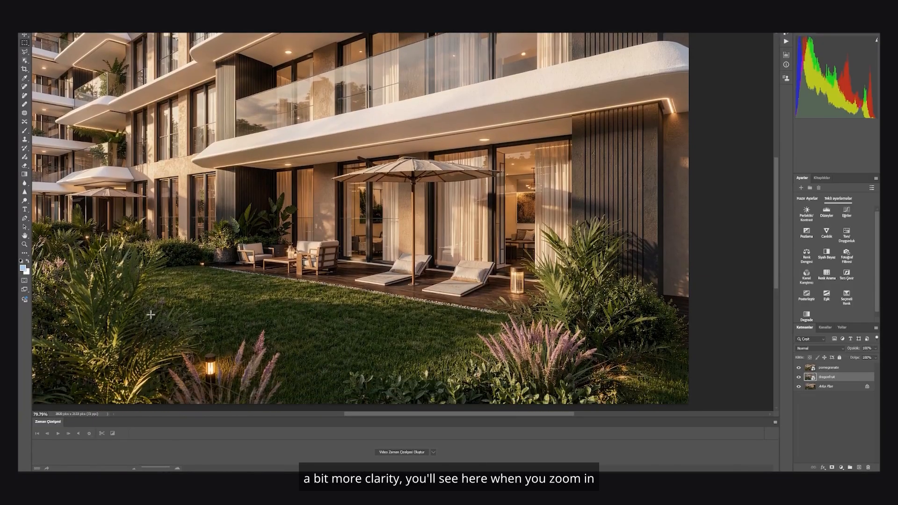
scroll(96, 284, "up", 5)
scroll(379, 271, "down", 3)
scroll(377, 274, "up", 2)
scroll(377, 273, "down", 2)
scroll(373, 280, "up", 3)
left_click_drag(799, 368, 799, 377)
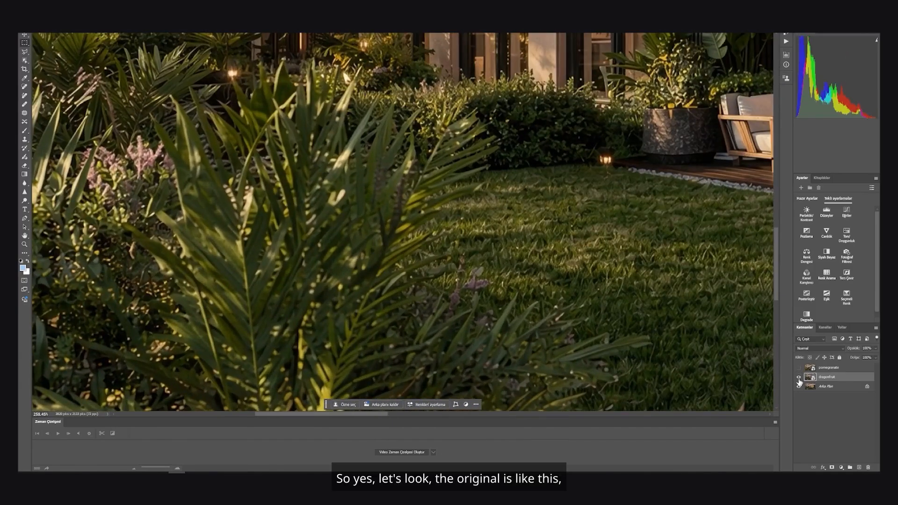
left_click(799, 368)
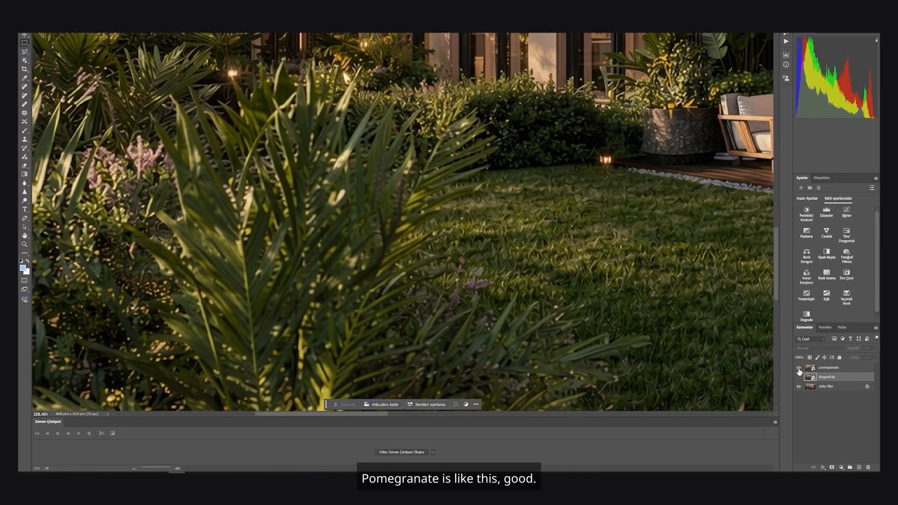
left_click(798, 368)
left_click(799, 368)
scroll(423, 201, "down", 4)
scroll(411, 288, "up", 3)
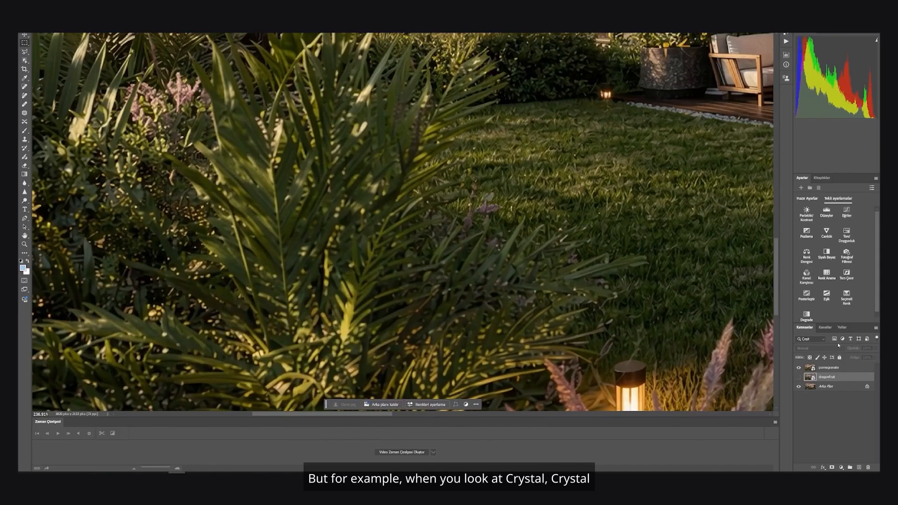
Show the dragonfruit layer with pomegranate hidden, and examine its foliage, lawn and terrace area
left_click(799, 368)
left_click(799, 377)
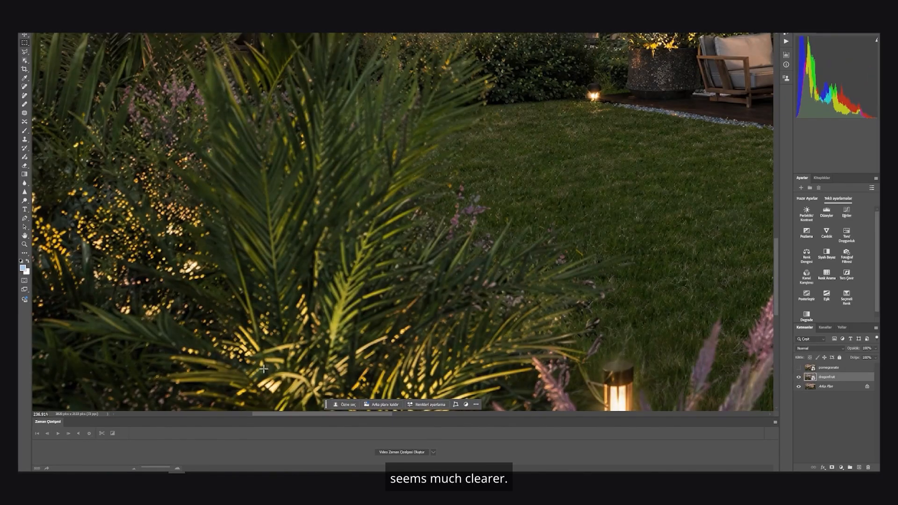
scroll(263, 369, "down", 4)
scroll(348, 226, "up", 3)
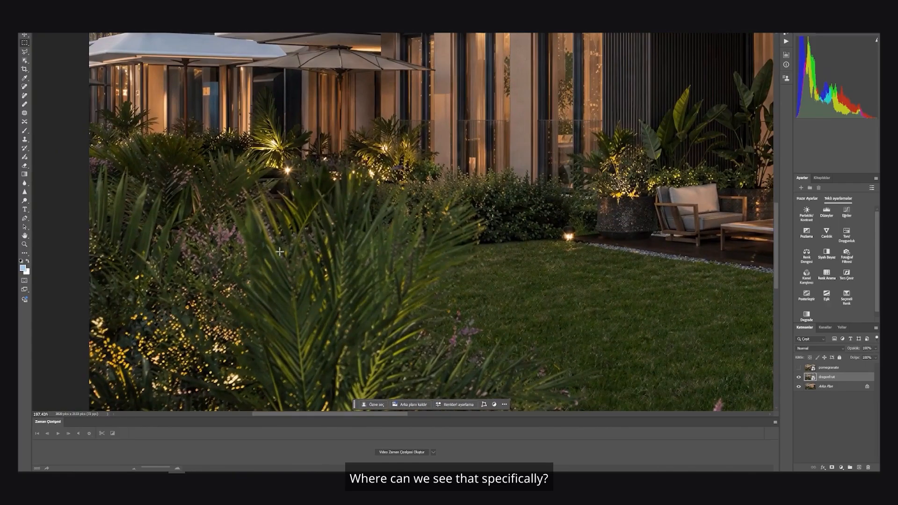
scroll(280, 251, "down", 4)
scroll(479, 125, "up", 3)
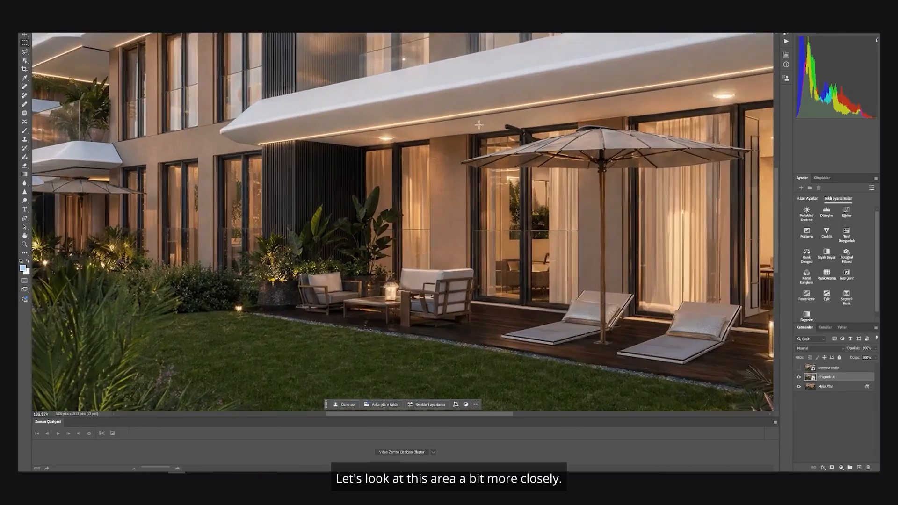
Compare the original, dragonfruit and pomegranate versions around the terrace by switching the layers' visibility
scroll(423, 159, "up", 3)
left_click(799, 376)
left_click(799, 369)
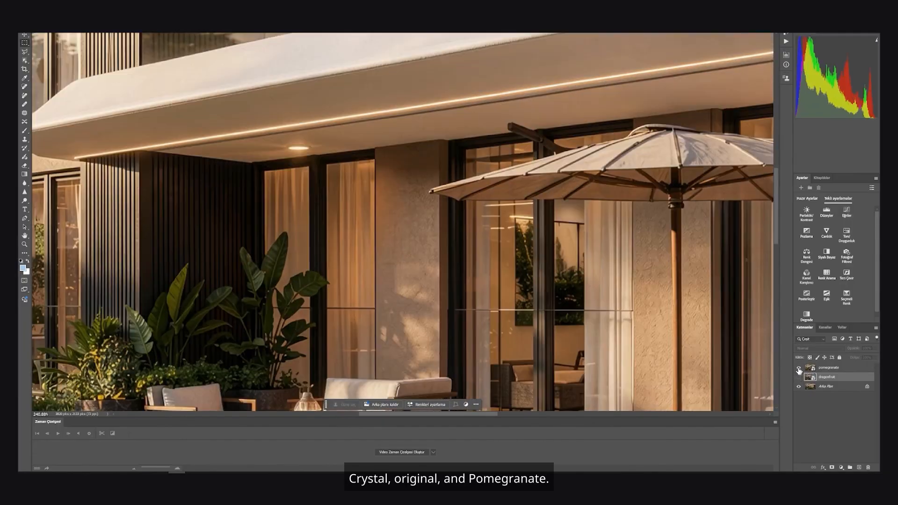
left_click(799, 369)
scroll(445, 237, "down", 8)
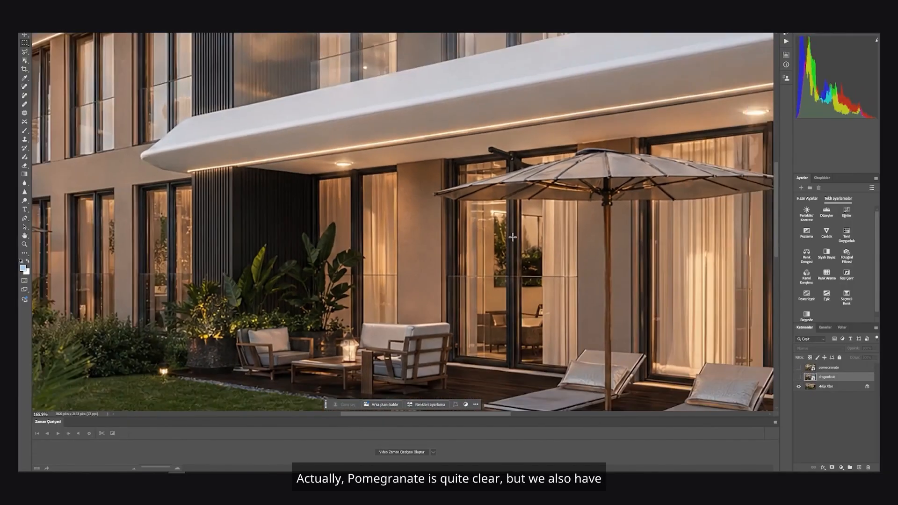
scroll(609, 262, "up", 2)
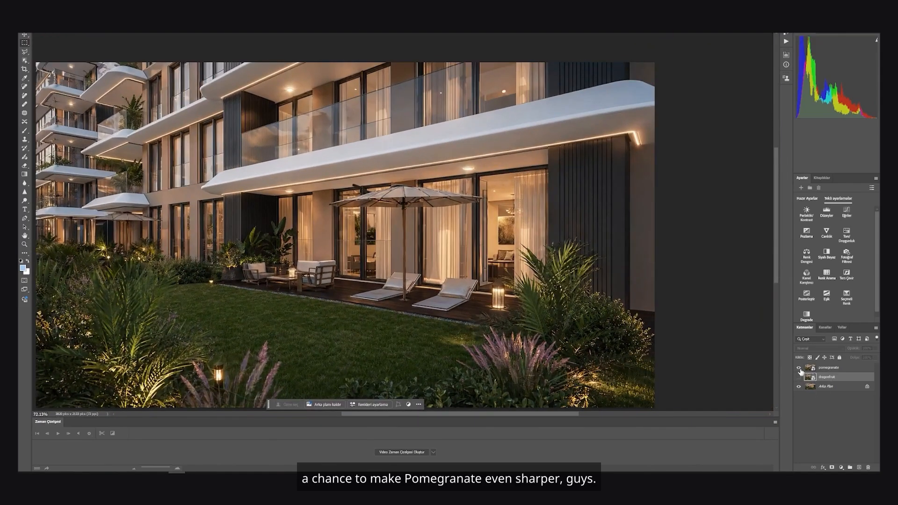
left_click(800, 369)
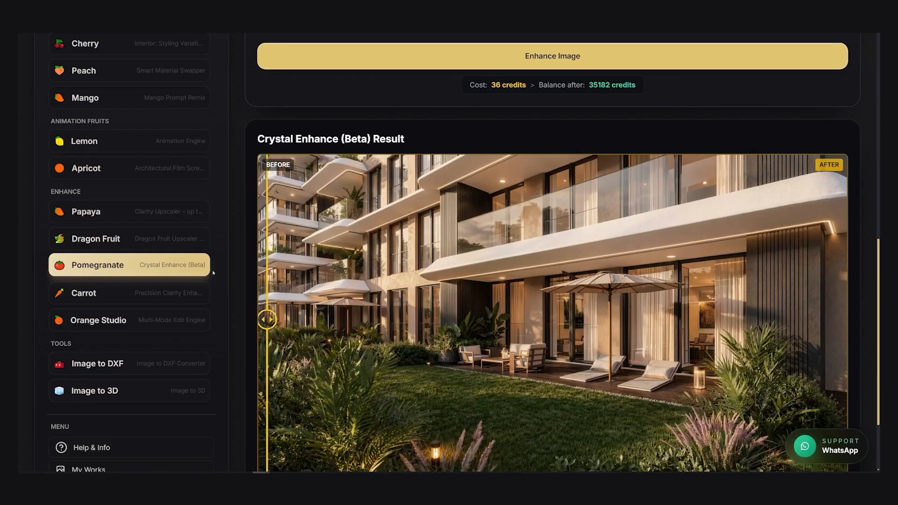
Open the Dragon Fruit upscaler in ArchiFruits and load the downloaded Pomegranate result as the source image
scroll(279, 205, "up", 4)
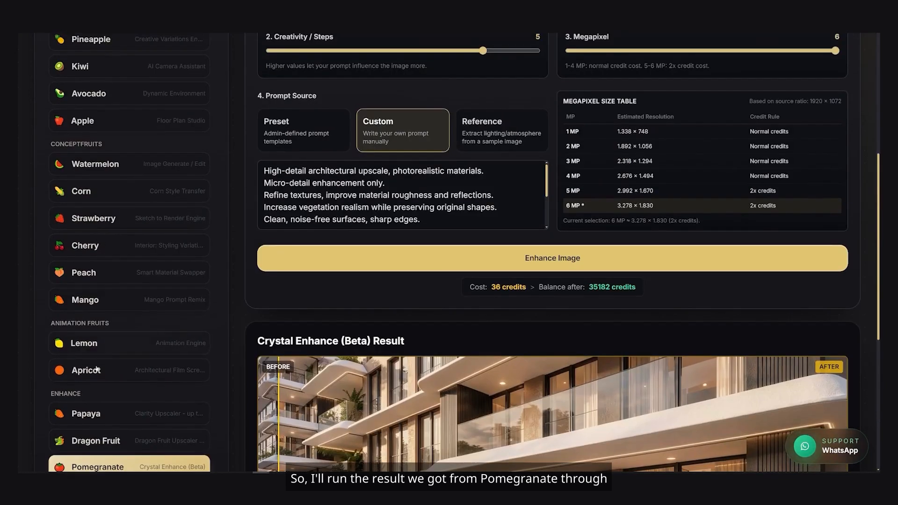
scroll(103, 268, "down", 1)
left_click(113, 372)
scroll(772, 122, "up", 2)
left_click(846, 29)
left_click_drag(798, 55, 516, 99)
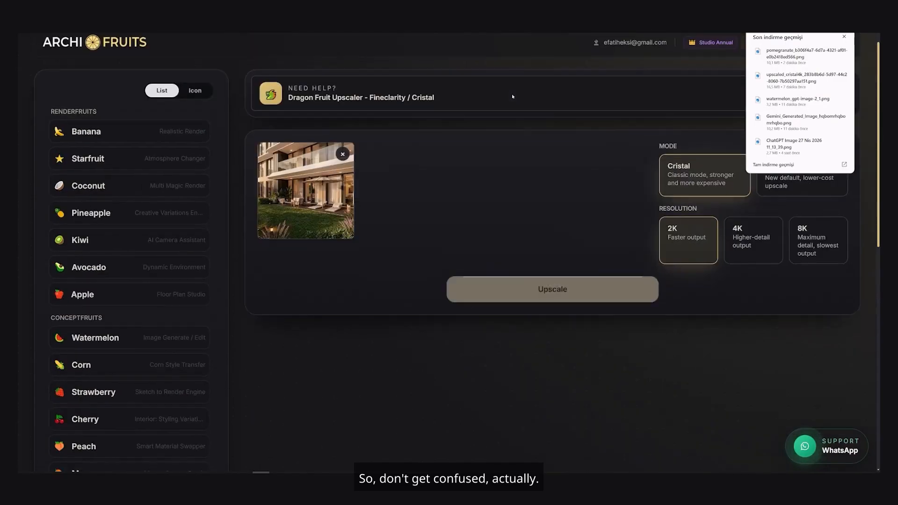
Upscale the loaded image in Cristal mode at 4K resolution
scroll(102, 212, "down", 2)
scroll(102, 212, "down", 2)
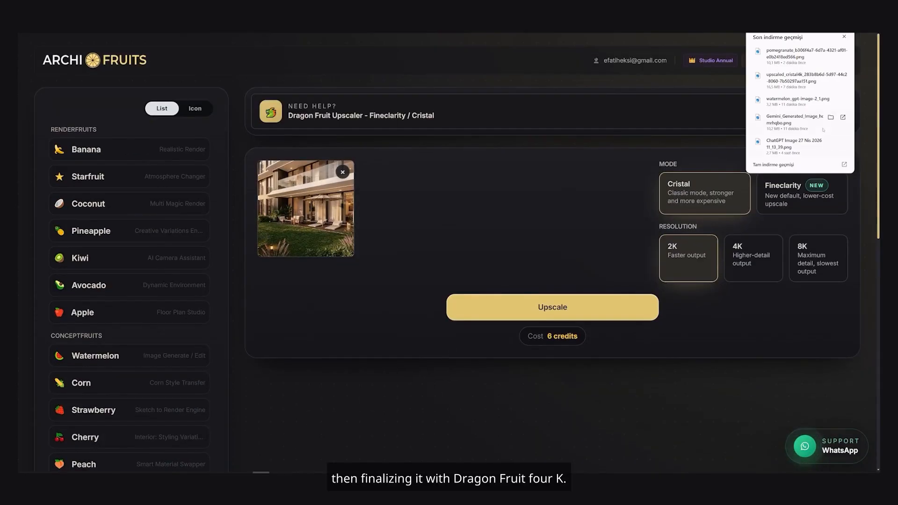
left_click(745, 271)
left_click(548, 308)
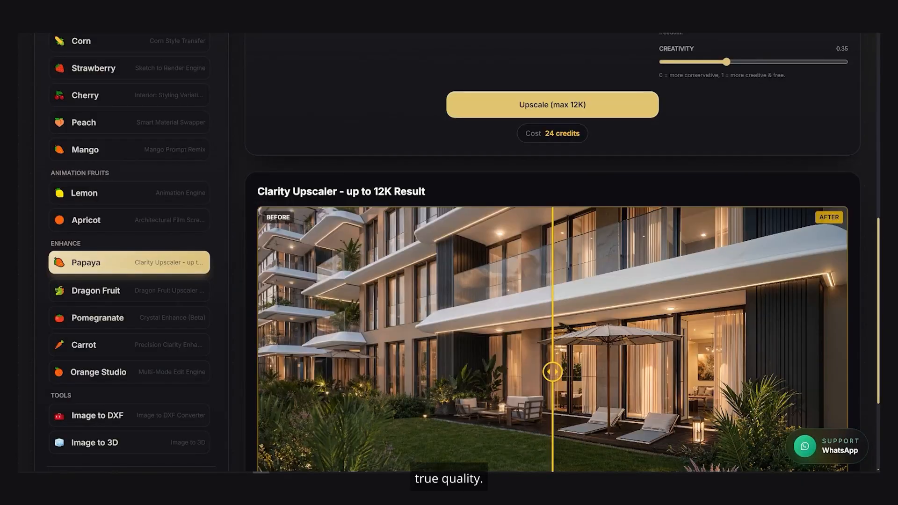
Compare the before and after versions of the Papaya Clarity Upscaler result
left_click_drag(552, 372, 779, 266)
scroll(552, 281, "down", 3)
scroll(425, 253, "up", 2)
scroll(380, 253, "down", 2)
scroll(380, 251, "down", 1)
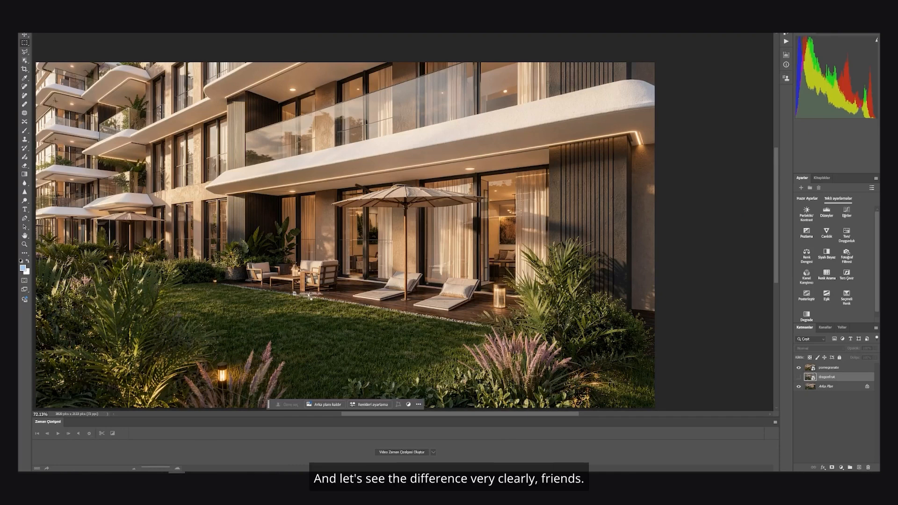
Place the Papaya-upscaled image in the Photoshop document and move its layer above the pomegranate layer
scroll(496, 266, "down", 3)
scroll(368, 246, "up", 2)
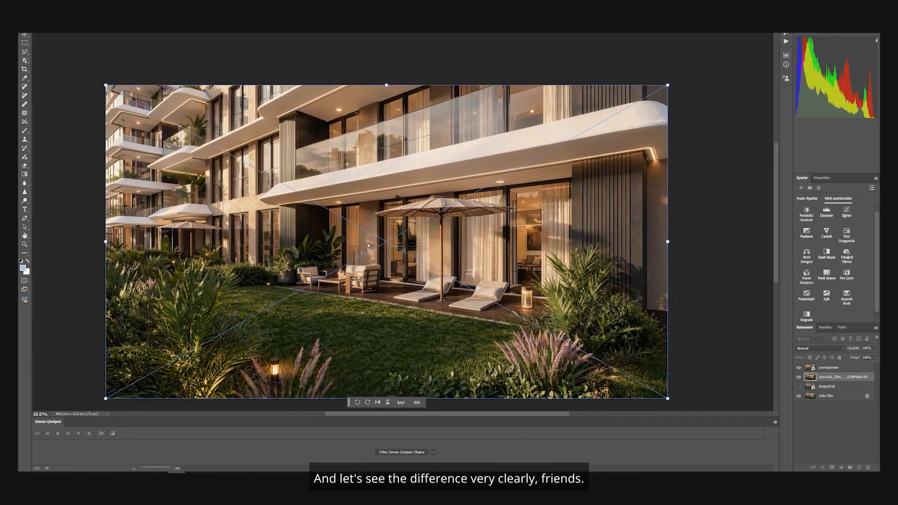
key("Return")
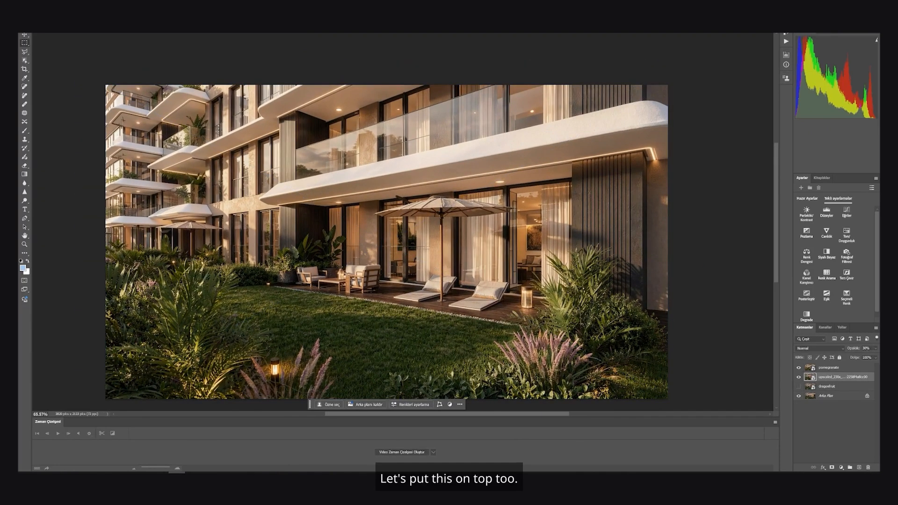
left_click_drag(835, 381, 831, 370)
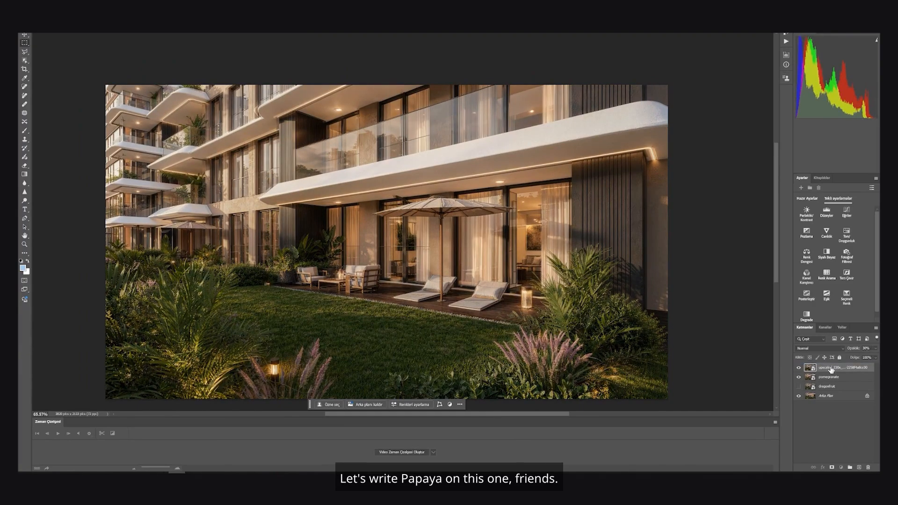
Rename the newly placed layer "papaya" and set its opacity to 100%
type("papaya")
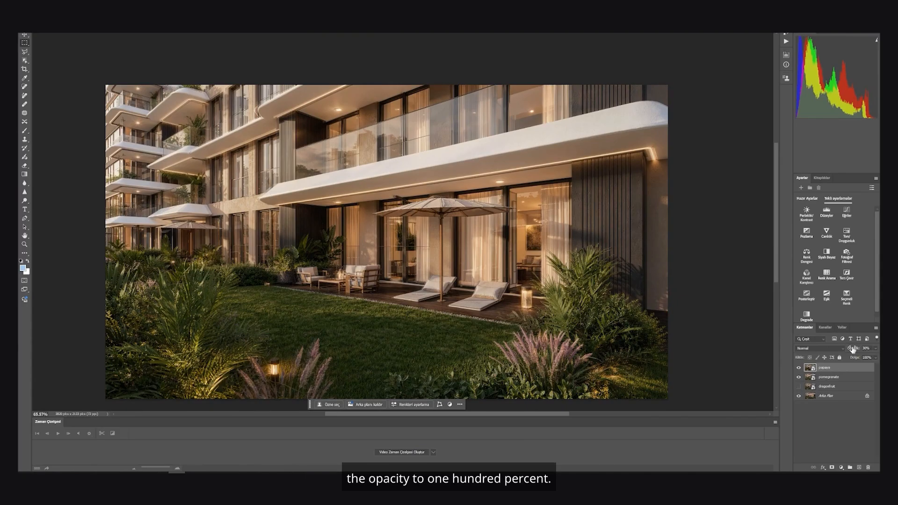
left_click_drag(853, 349, 878, 351)
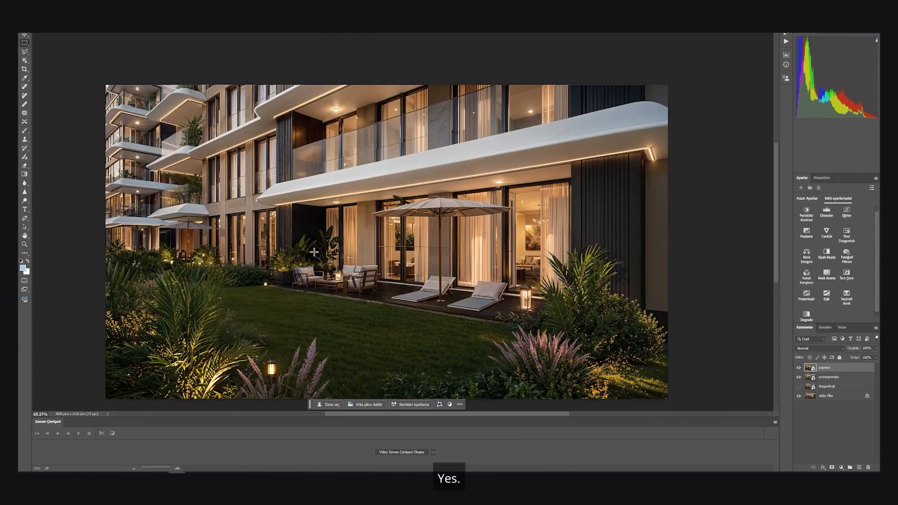
Compare the papaya layer with the original render around the umbrella and terrace windows by toggling visibility
scroll(365, 253, "up", 3)
scroll(362, 240, "down", 3)
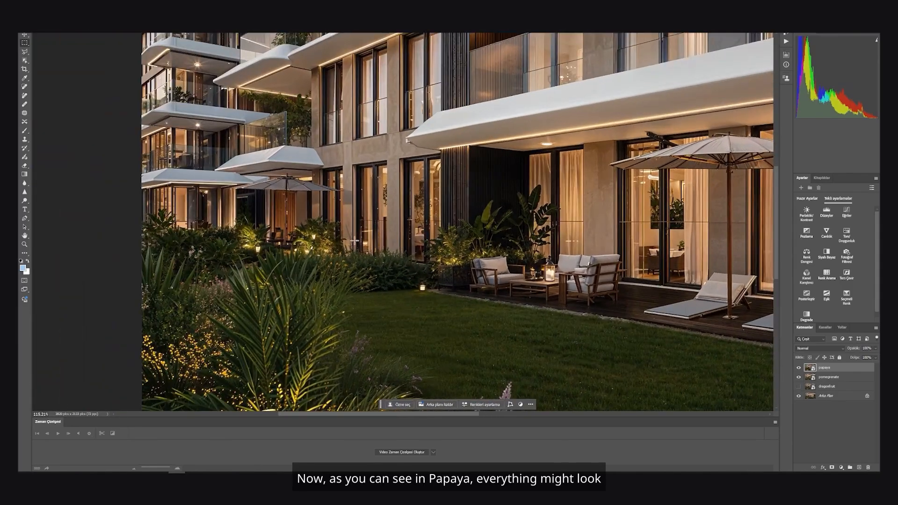
scroll(423, 270, "up", 2)
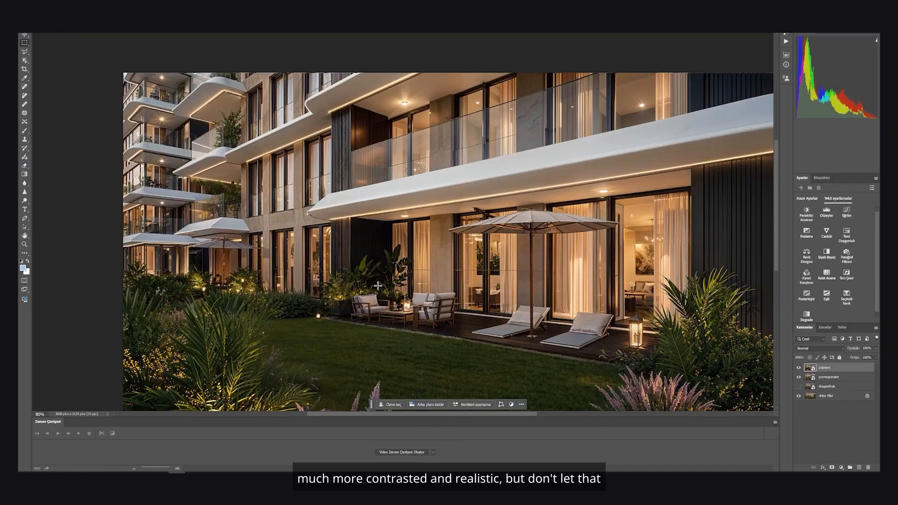
scroll(676, 229, "up", 6)
scroll(676, 229, "down", 2)
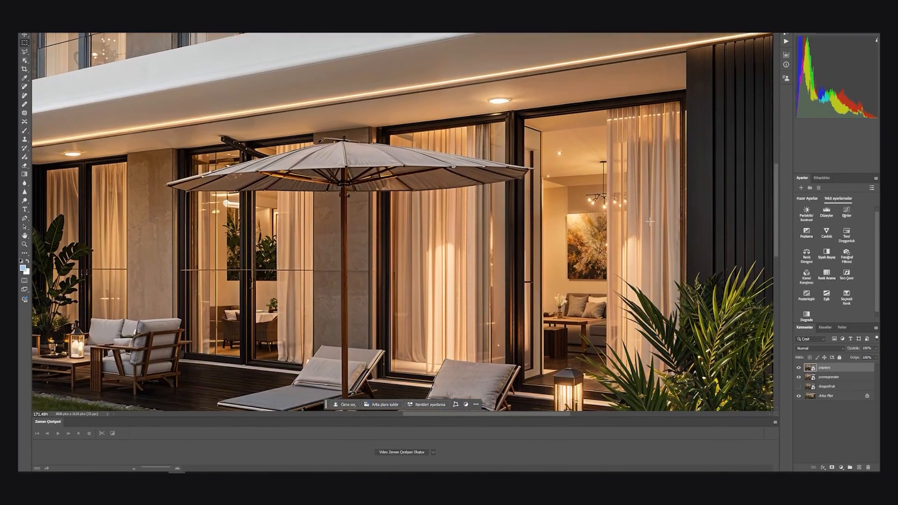
left_click(799, 368)
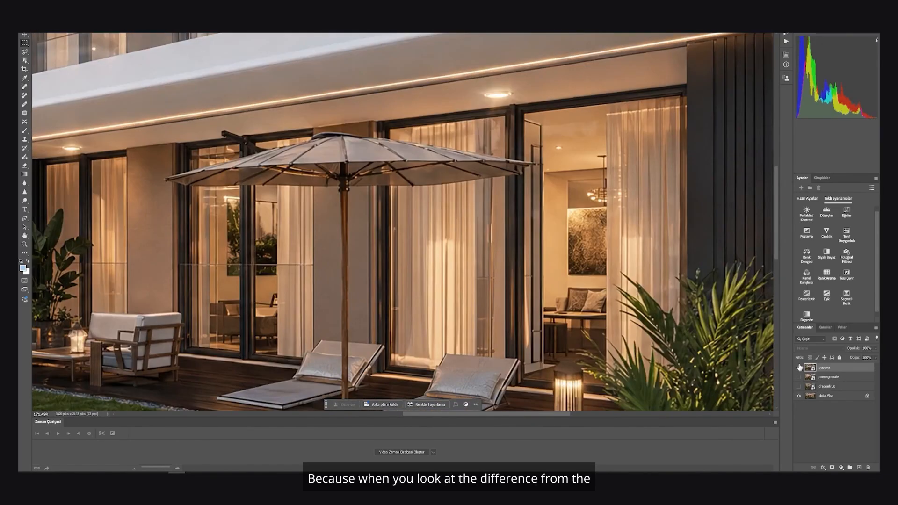
left_click(800, 367)
left_click(799, 368)
left_click(799, 367)
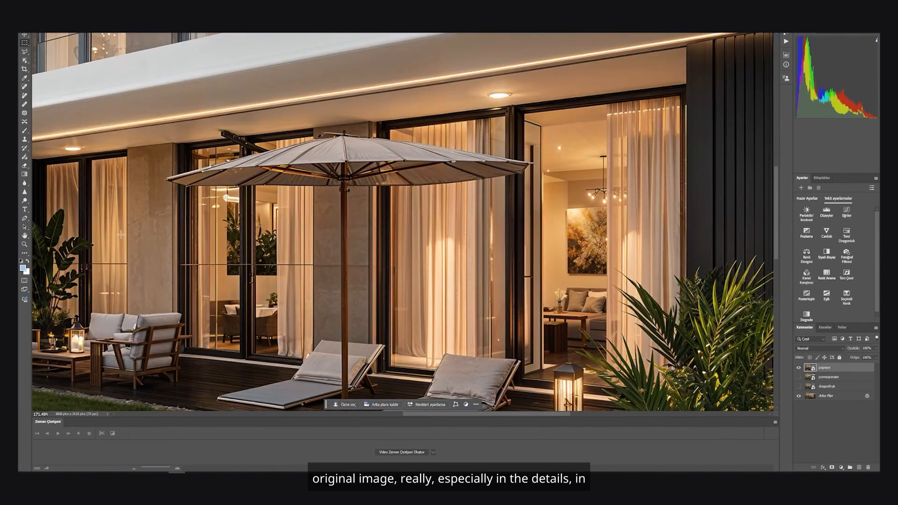
left_click(799, 367)
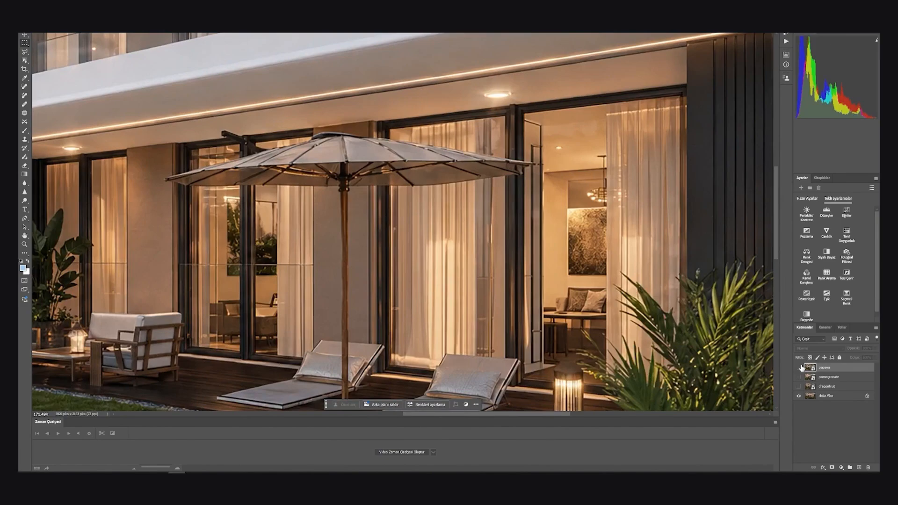
left_click(799, 367)
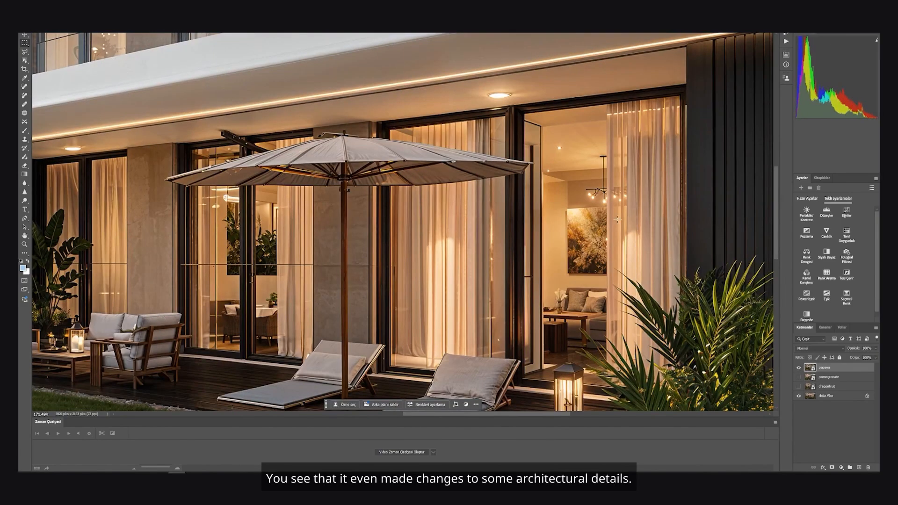
left_click(799, 367)
left_click(800, 368)
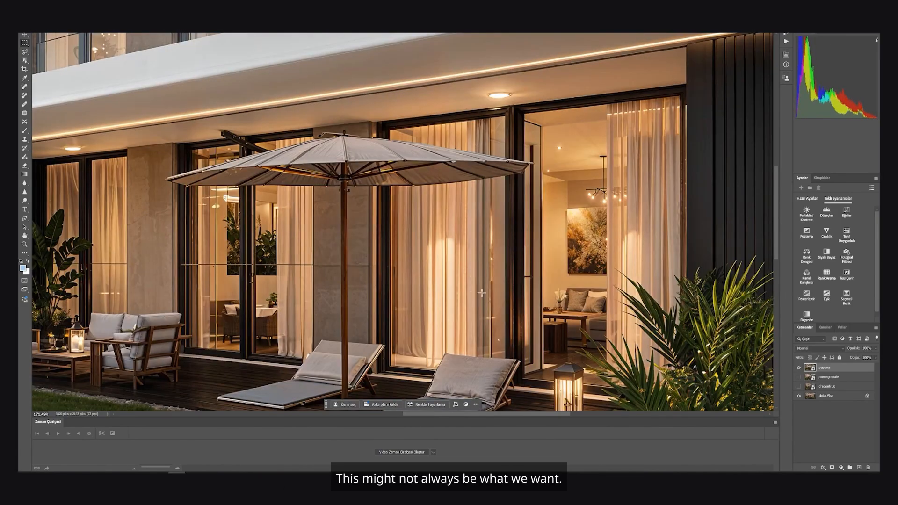
Compare the papaya layer with the original at the garden lamp and purple flowers in the foreground
scroll(394, 270, "down", 2)
scroll(394, 270, "down", 3)
scroll(270, 297, "up", 8)
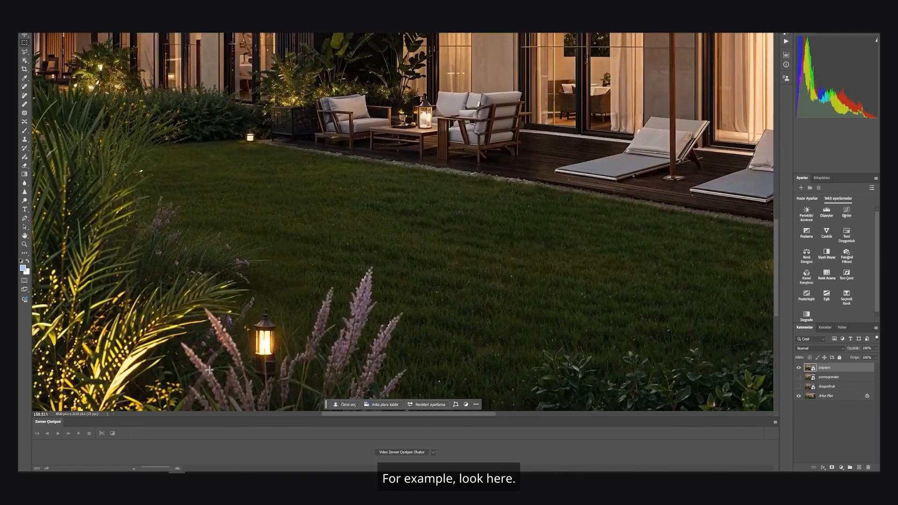
scroll(270, 297, "up", 2)
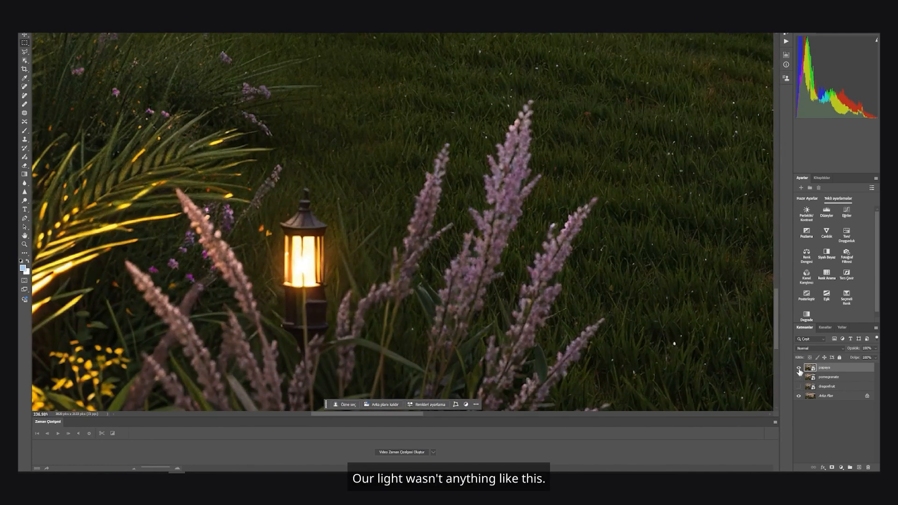
left_click(799, 368)
left_click(799, 368)
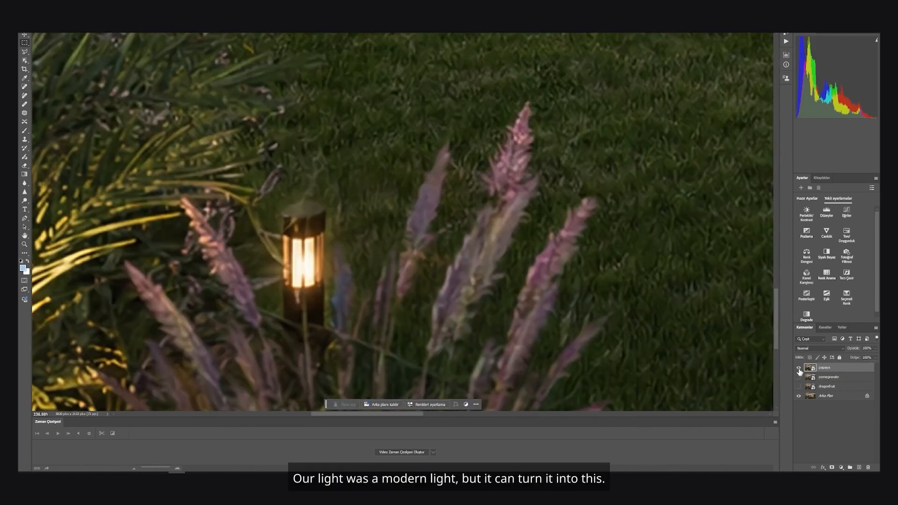
Compare the papaya layer with the original at the planting and lights near the rear building
scroll(464, 320, "down", 12)
scroll(336, 191, "up", 11)
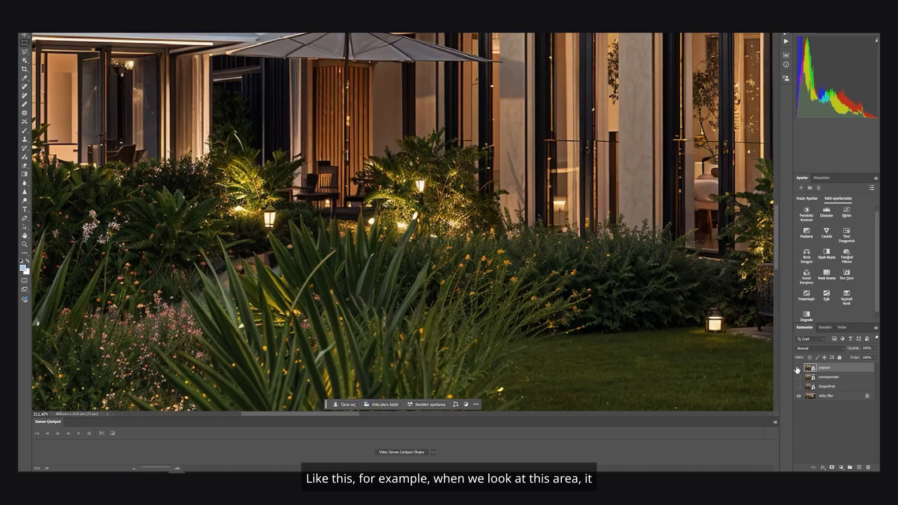
left_click(798, 368)
left_click(798, 368)
scroll(350, 268, "down", 10)
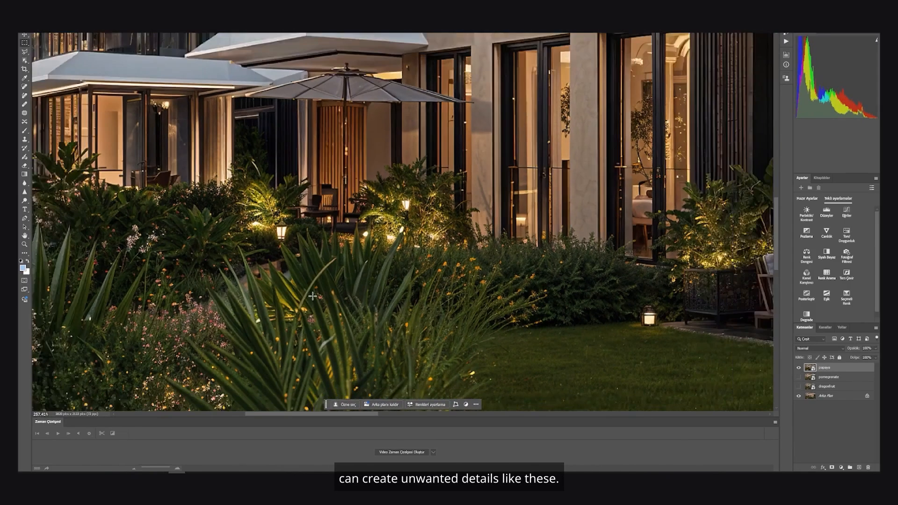
Move the pomegranate layer above the papaya layer and make all layers visible
scroll(350, 269, "down", 2)
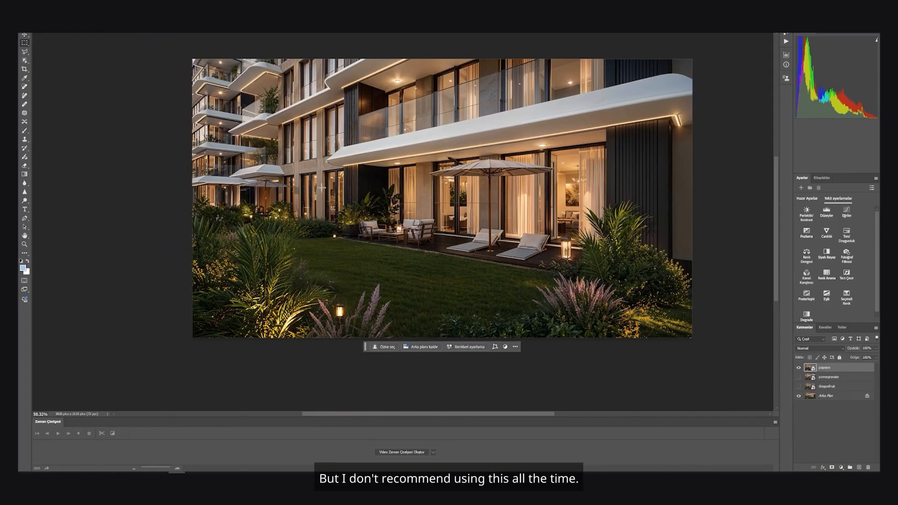
scroll(411, 133, "up", 2)
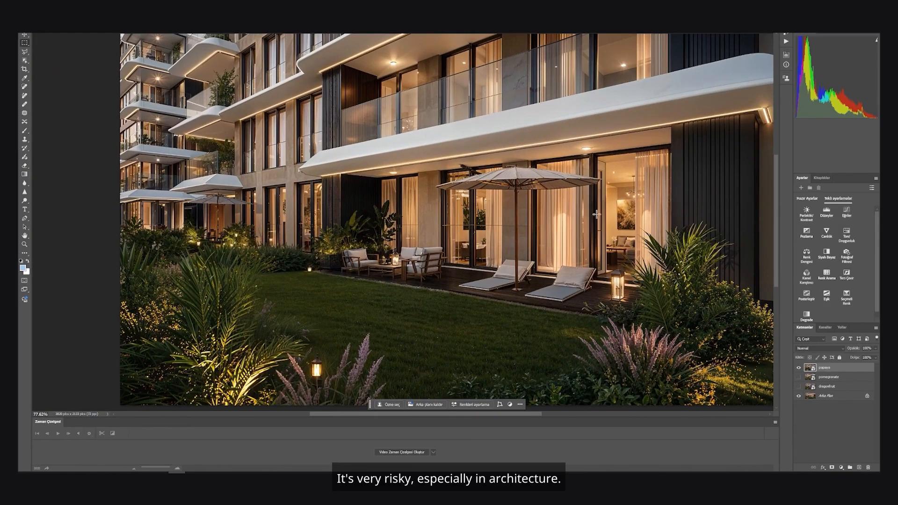
left_click(799, 369)
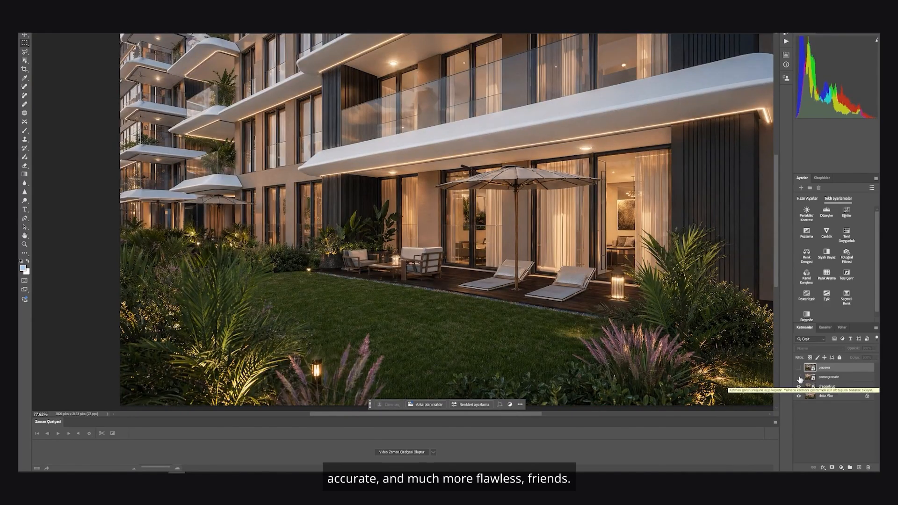
left_click(799, 377)
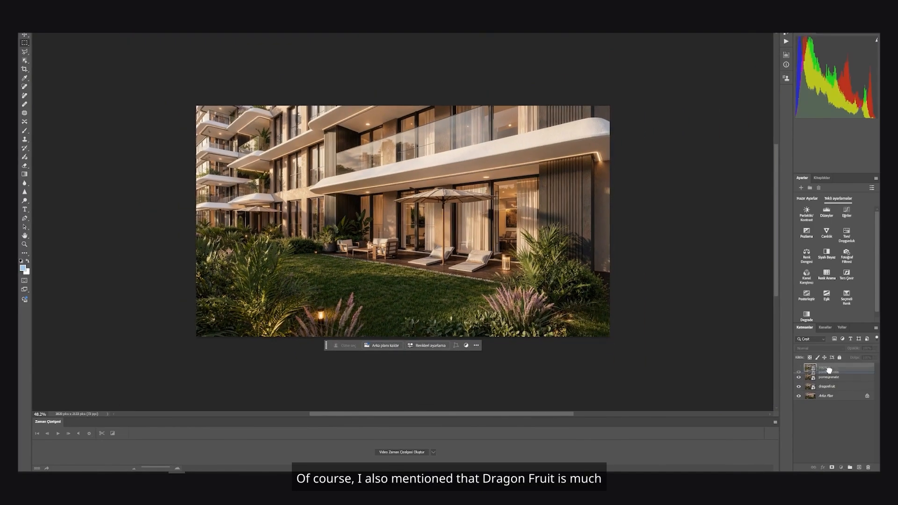
left_click_drag(829, 370, 831, 365)
left_click(800, 377)
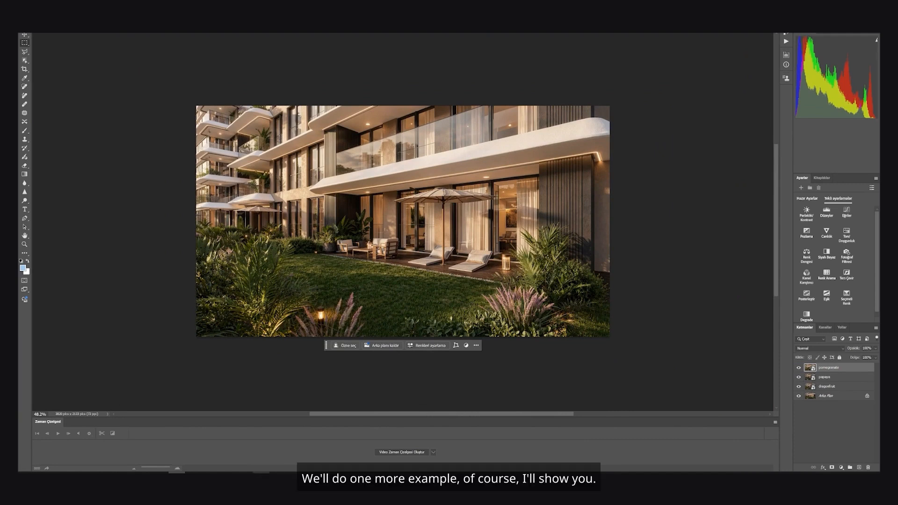
Switch to Chrome, download the Dragon Fruit Cristal 4K upscaled image, and place it in Photoshop as the top layer
mouse_move(260, 473)
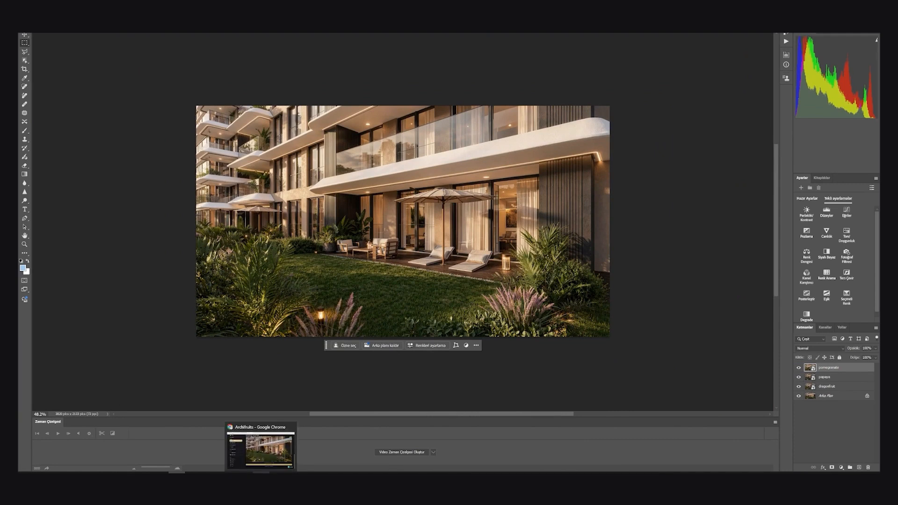
left_click(260, 473)
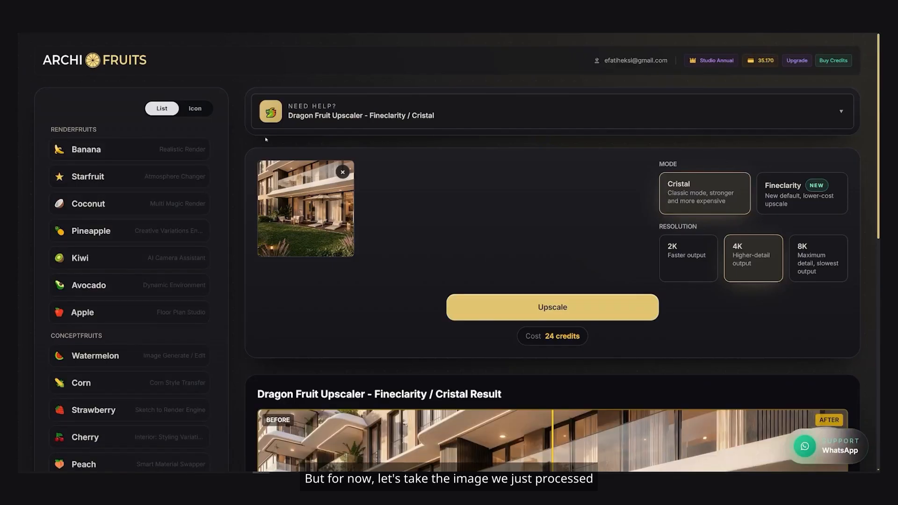
scroll(516, 346, "down", 8)
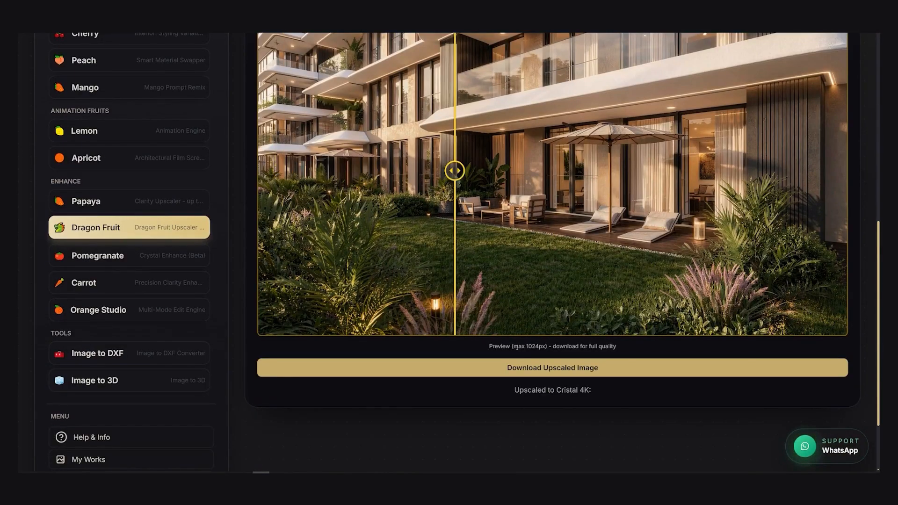
left_click(517, 367)
scroll(517, 366, "up", 3)
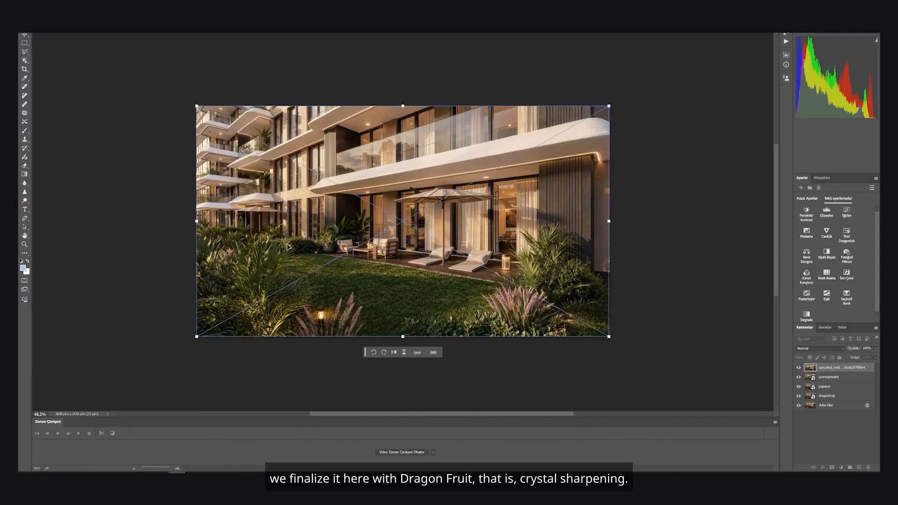
key("Return")
Compare the new Cristal upscaled layer with the pomegranate layer at the foreground palms and lawn by toggling its visibility
scroll(275, 260, "up", 5)
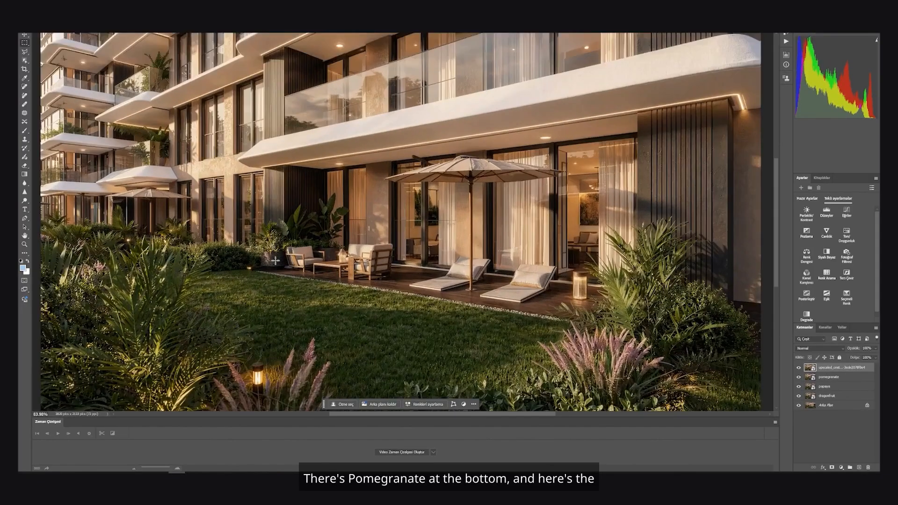
scroll(275, 261, "up", 5)
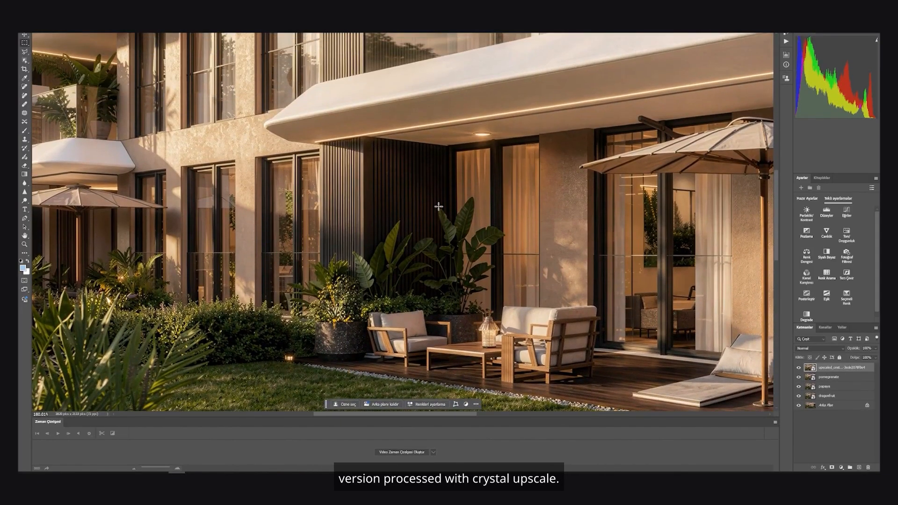
scroll(439, 207, "down", 5)
scroll(479, 224, "up", 5)
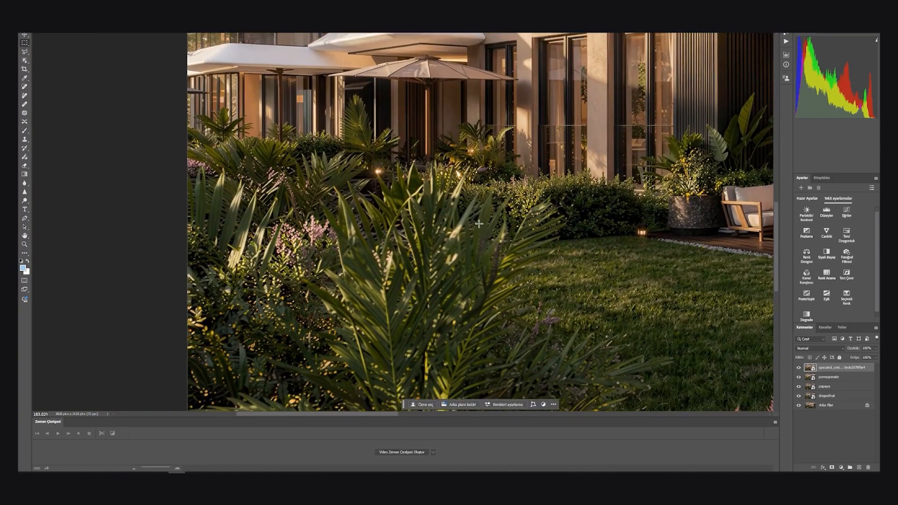
scroll(479, 224, "up", 3)
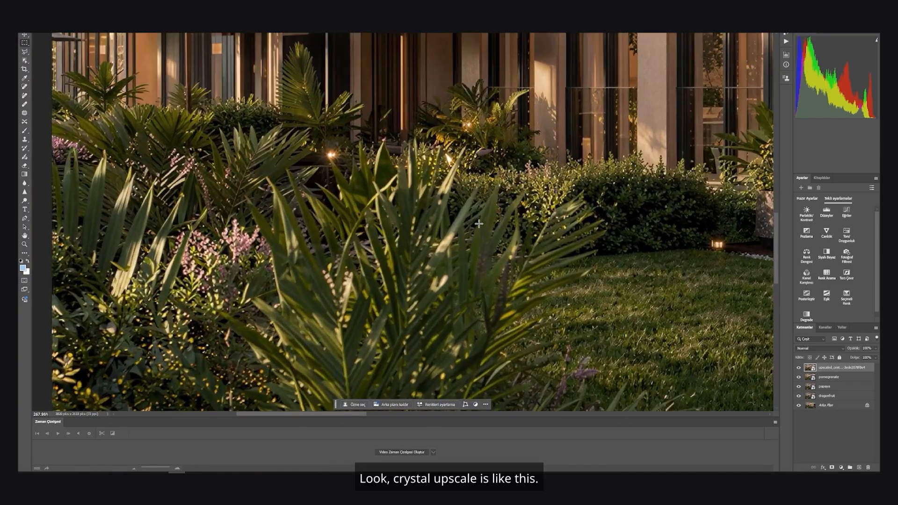
left_click(800, 368)
left_click(800, 369)
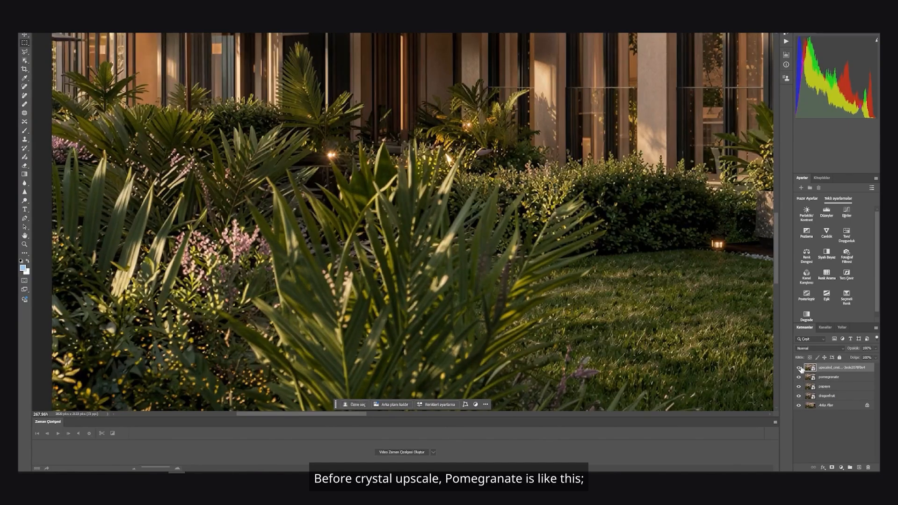
left_click(800, 368)
left_click(800, 368)
left_click(799, 368)
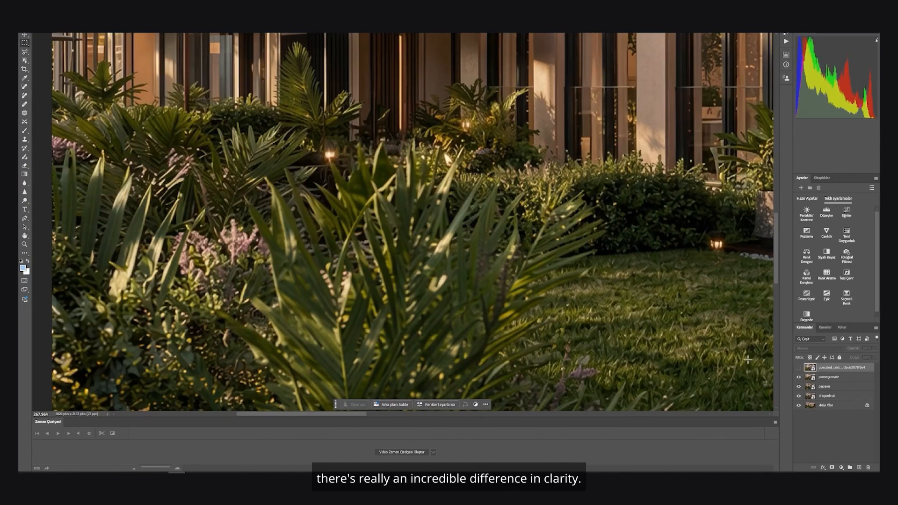
left_click(801, 369)
scroll(543, 191, "down", 5)
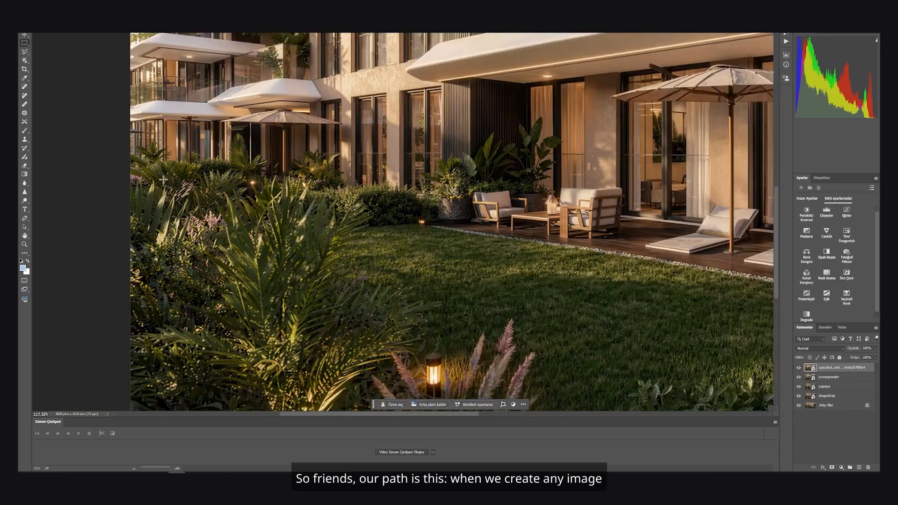
Try merging all visible layers, undo the merge, and check the Cristal upscaled layer against the pomegranate layer
scroll(472, 122, "up", 3)
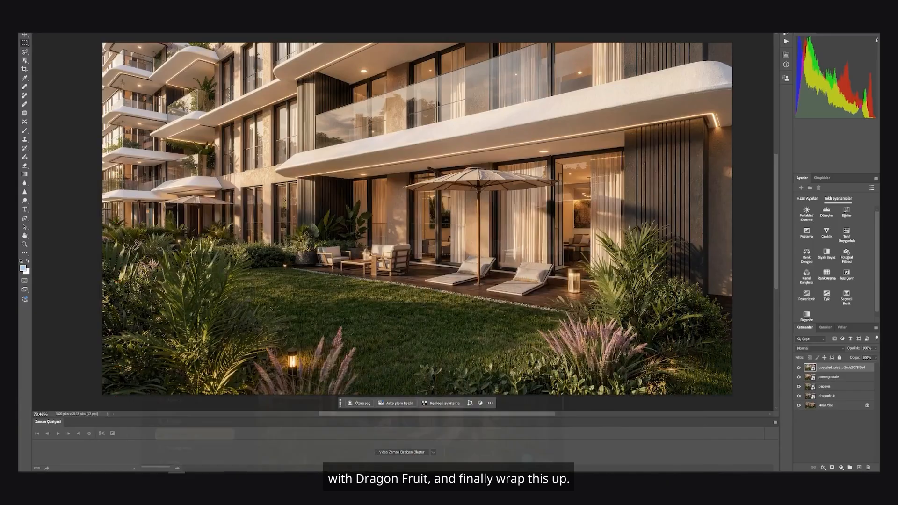
scroll(421, 313, "down", 5)
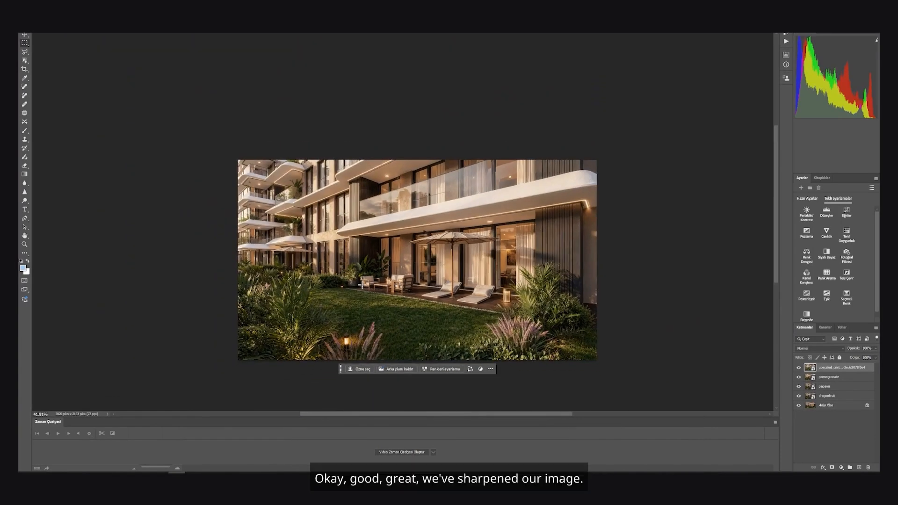
scroll(369, 287, "up", 2)
key("ctrl+shift+e")
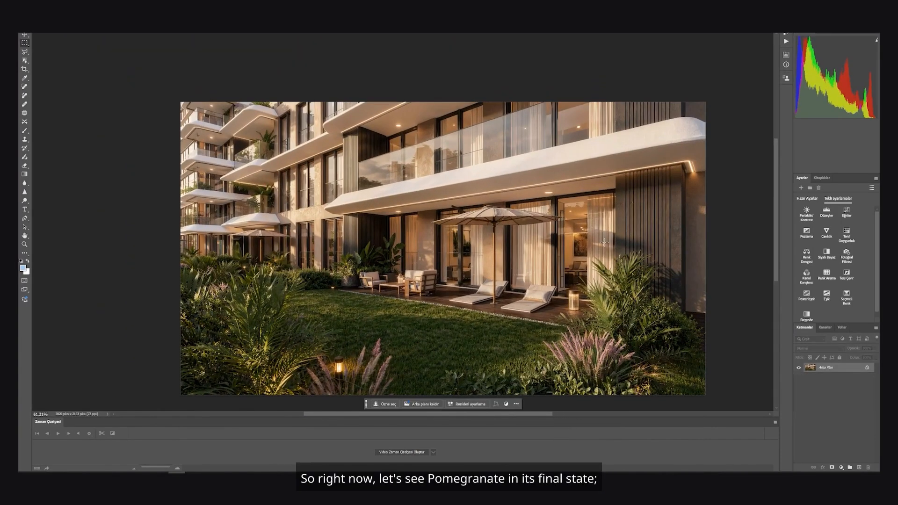
key("ctrl+z")
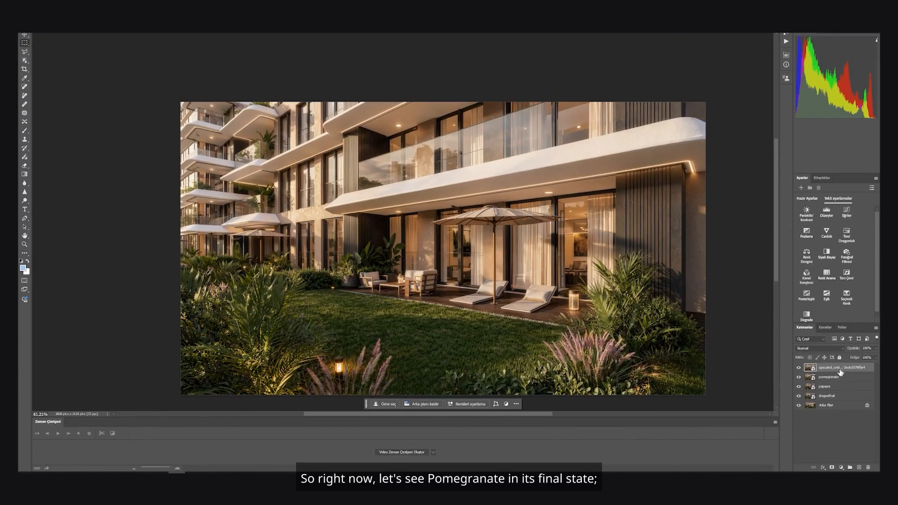
left_click(799, 368)
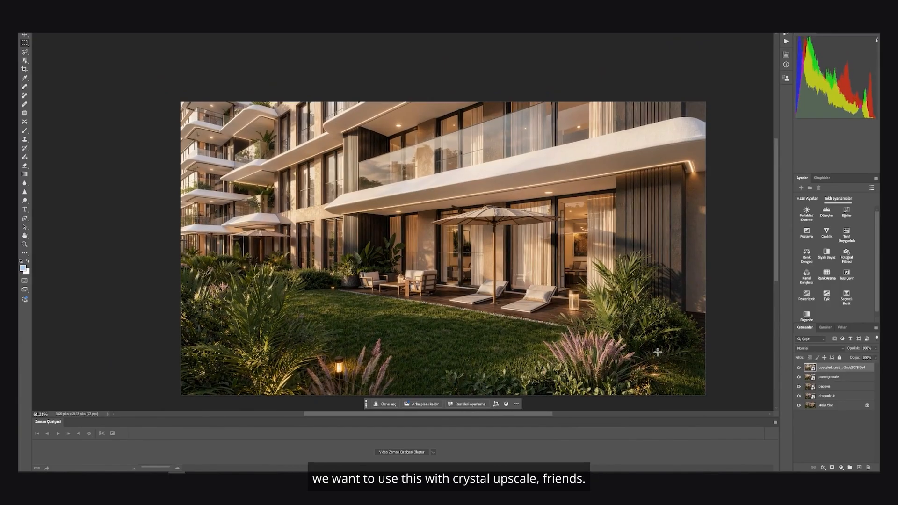
Merge all visible layers and save the image to the desktop as a PNG named final
scroll(440, 285, "up", 2)
key("ctrl+shift+e")
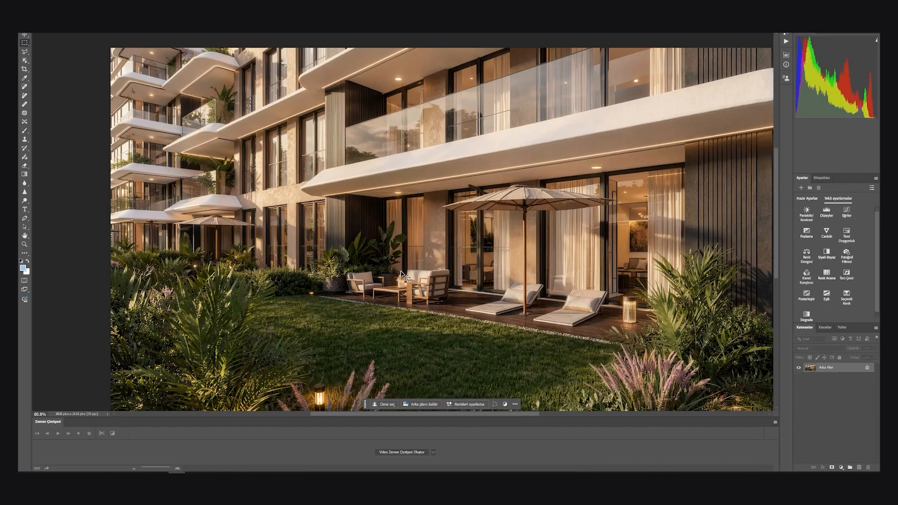
key("ctrl+shift+s")
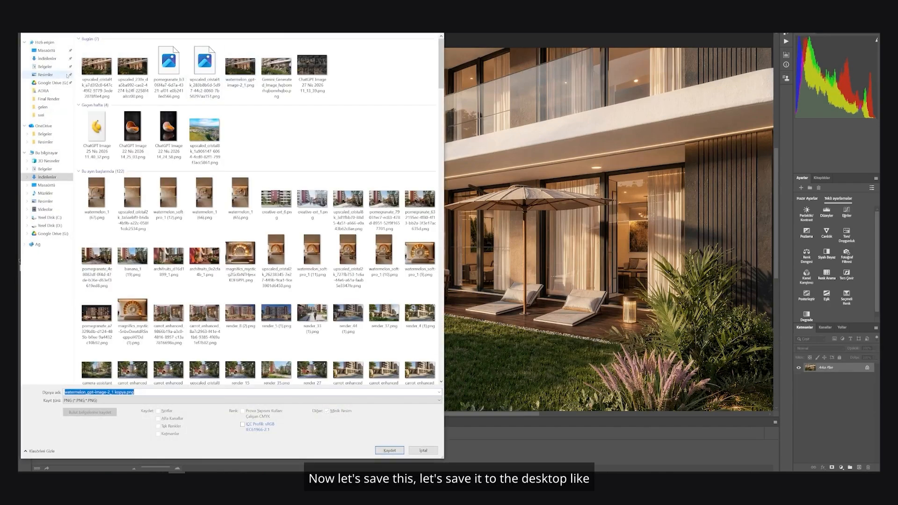
left_click(55, 52)
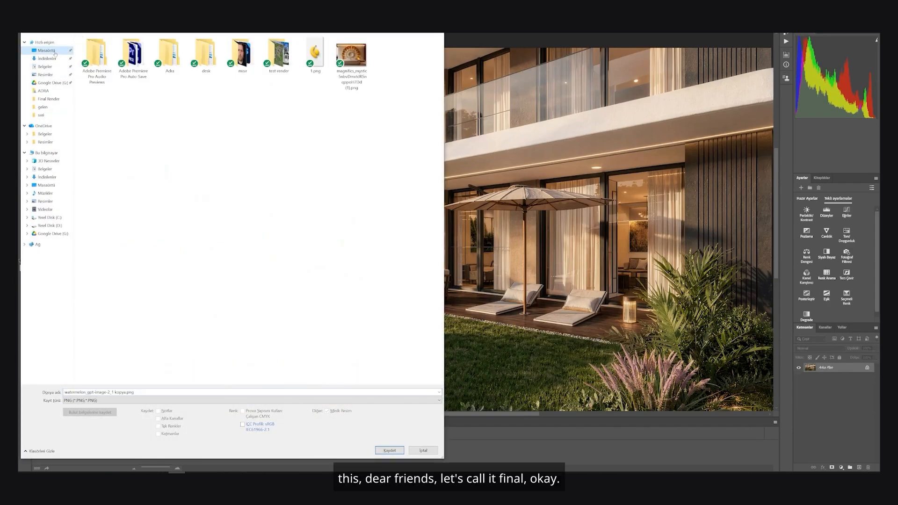
left_click(122, 392)
type("final")
key("Return")
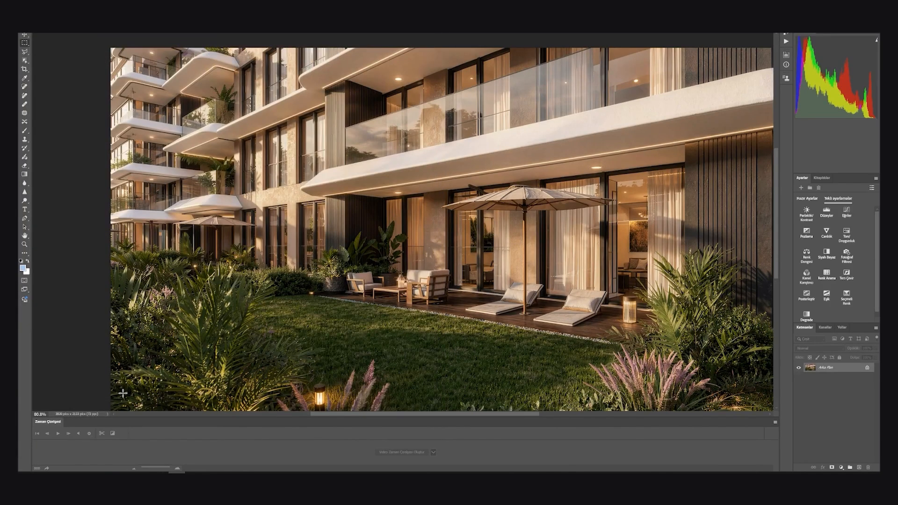
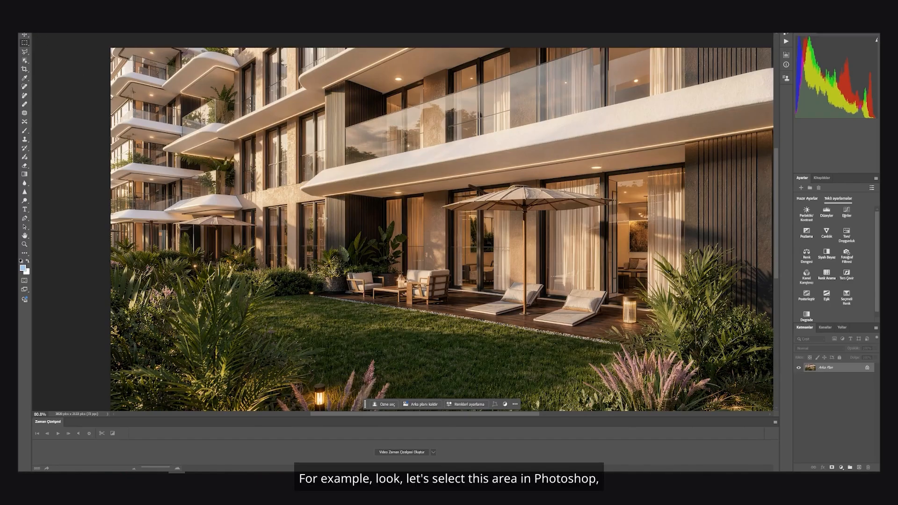
Examine which AI models Generative Fill offers for a rectangular selection around the terrace umbrella and sun loungers, then clear the selection
left_click_drag(439, 176, 753, 353)
left_click_drag(647, 223, 601, 219)
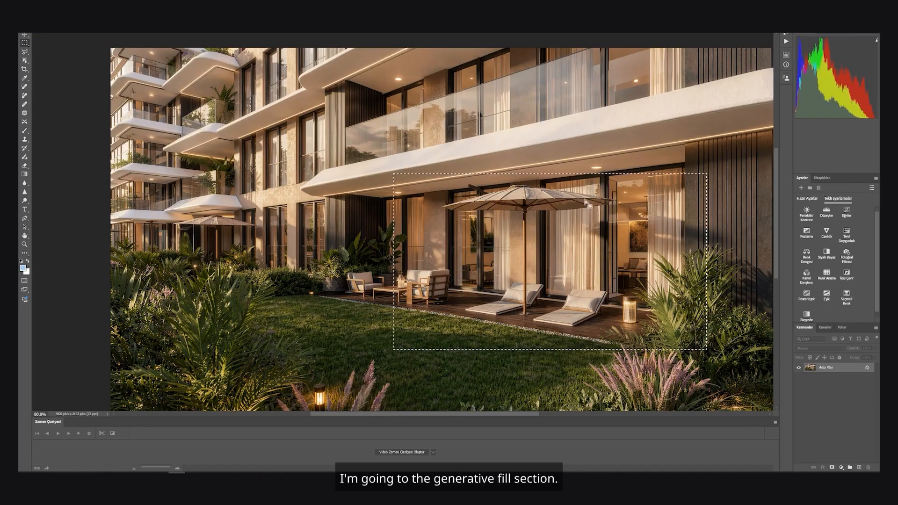
left_click(494, 359)
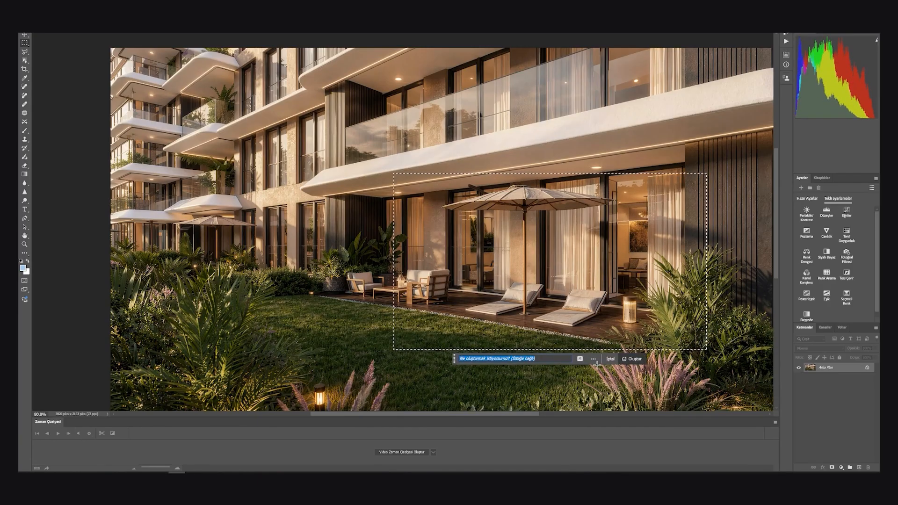
left_click(581, 359)
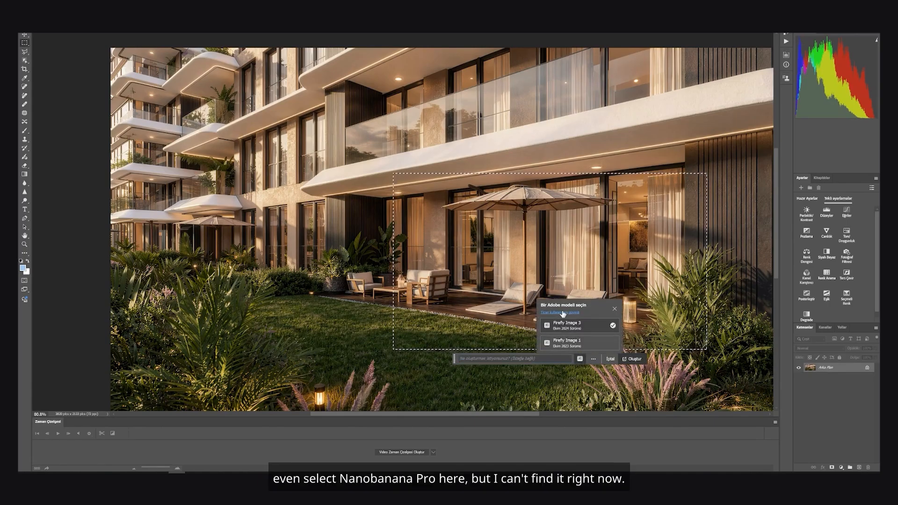
left_click(580, 359)
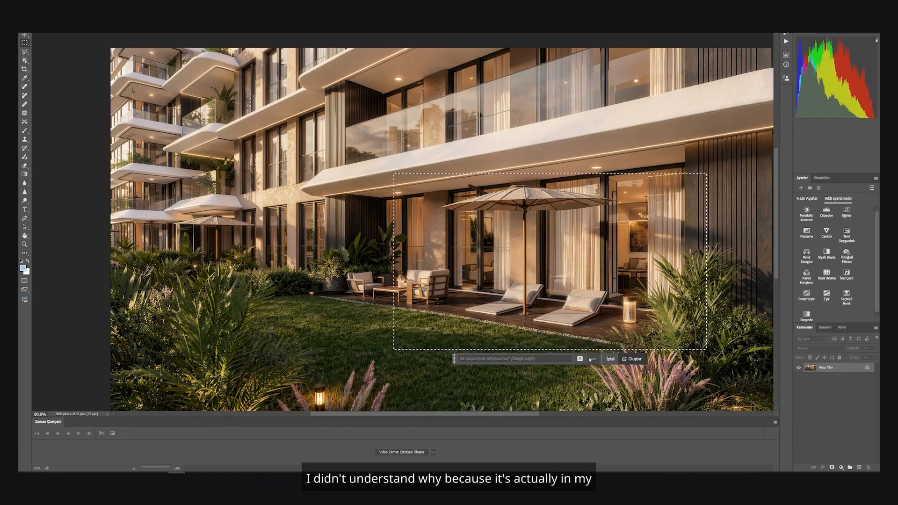
left_click(580, 359)
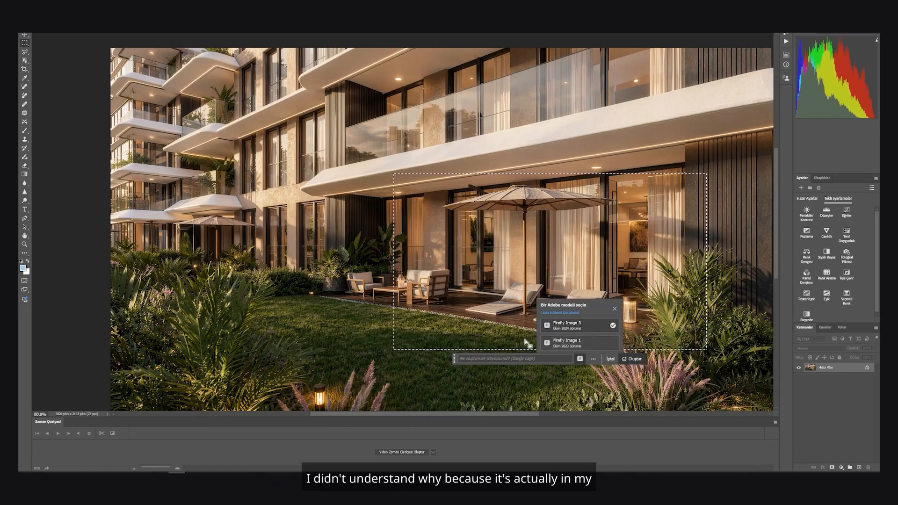
left_click(617, 333)
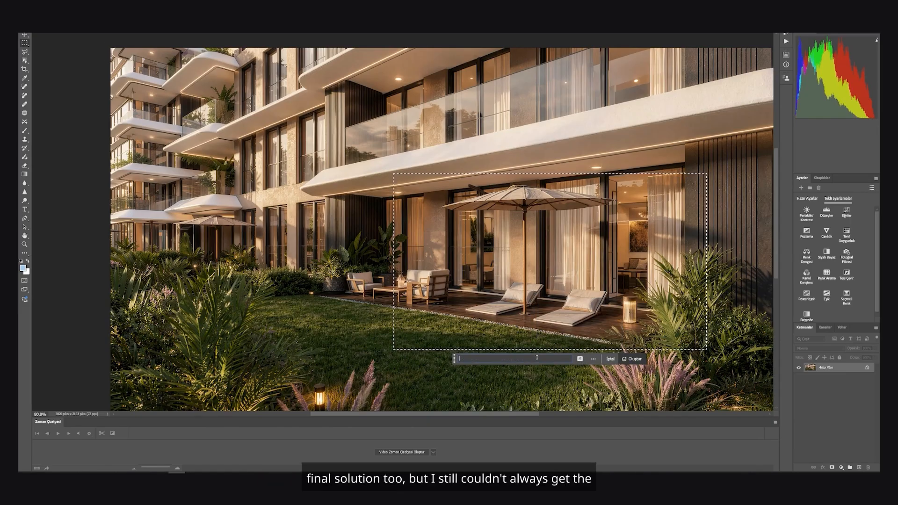
mouse_move(539, 187)
left_mouse_down()
mouse_move(509, 184)
mouse_move(538, 187)
left_mouse_up()
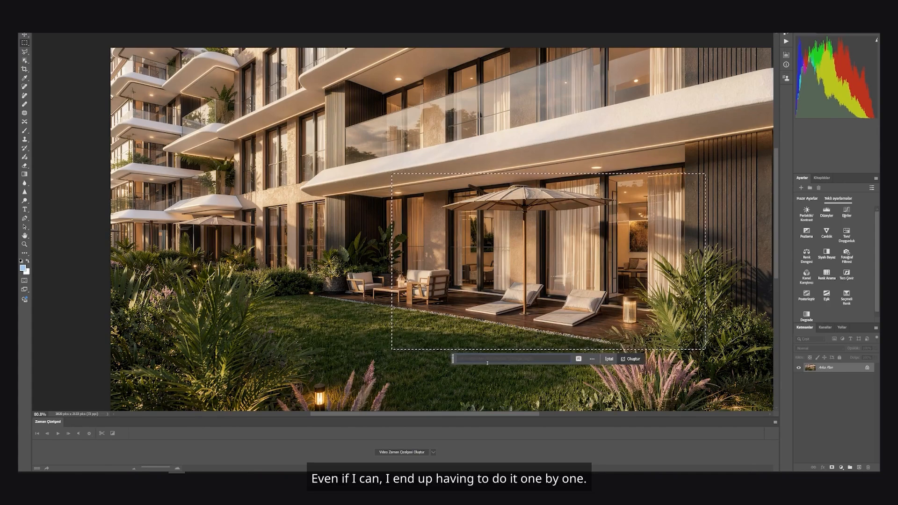
left_click(312, 226)
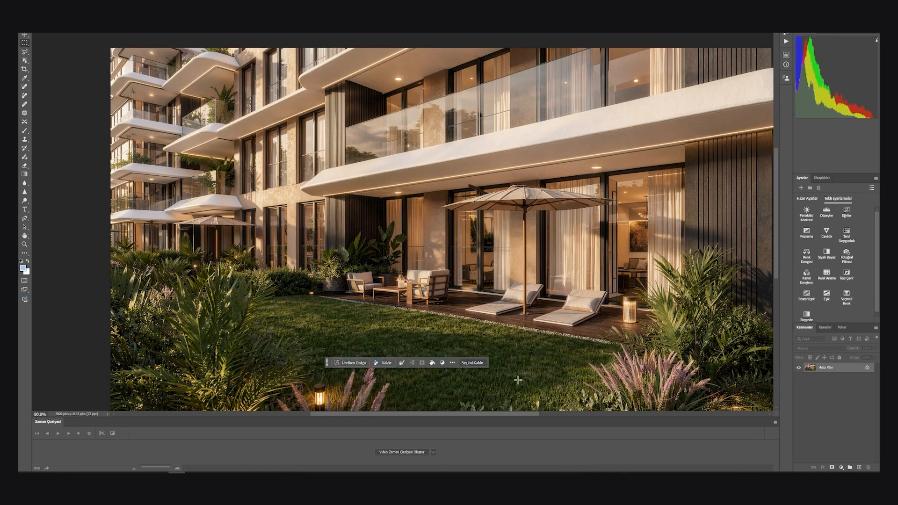
Run Generative Fill on a rectangular selection around the terrace seating with the prompt "burdaki teras mobilyalarını daha modern ve kusursuz bir şekilde oluştur"
left_click_drag(316, 232, 483, 325)
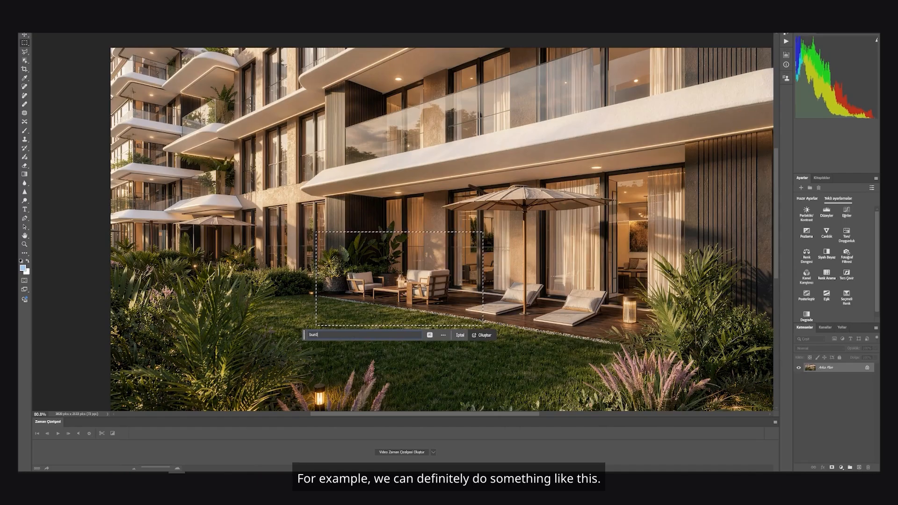
type("aki teras mobil")
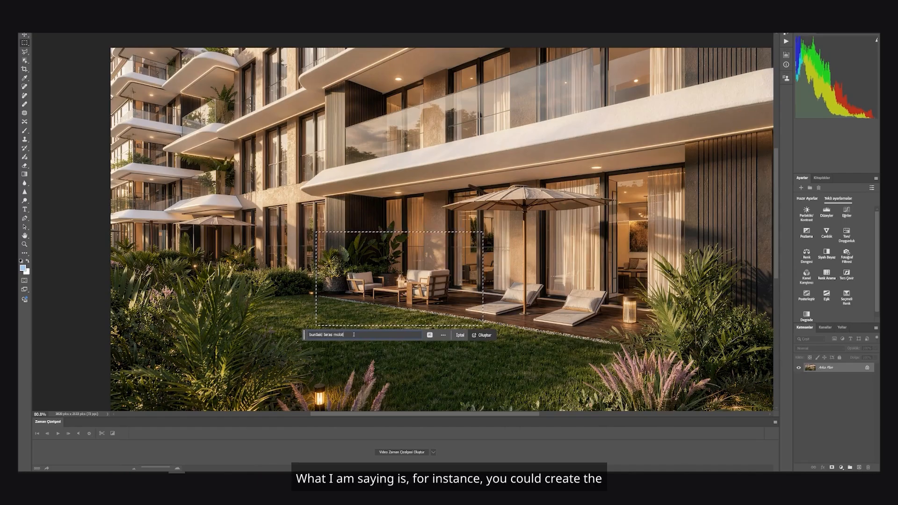
type("yalarını daha mo")
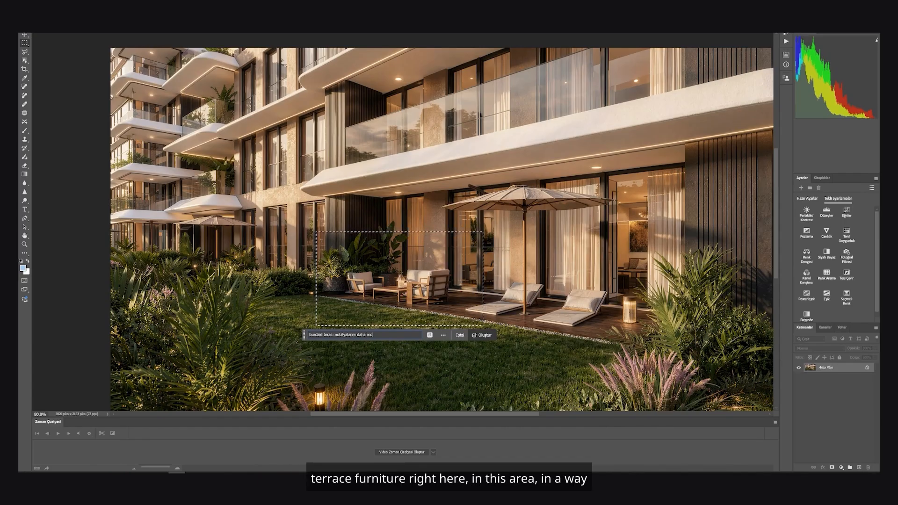
type("dern ve kusursuz")
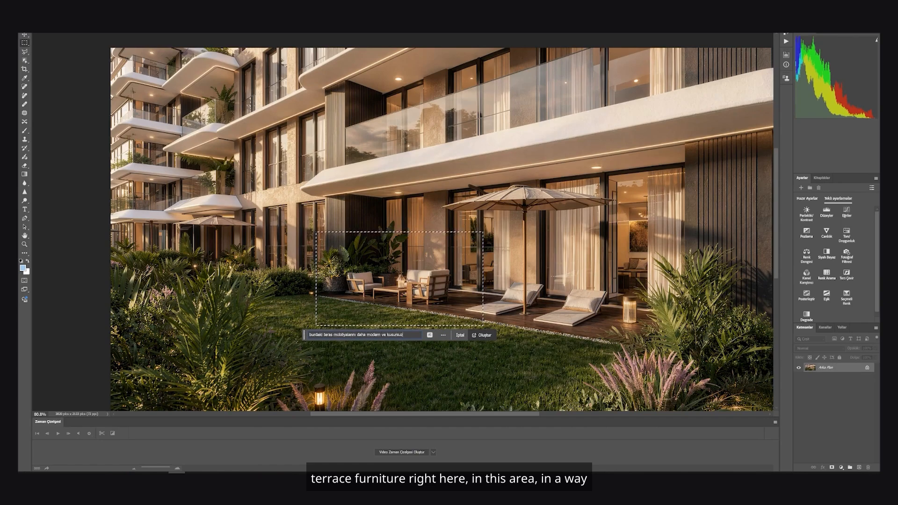
type(" mo")
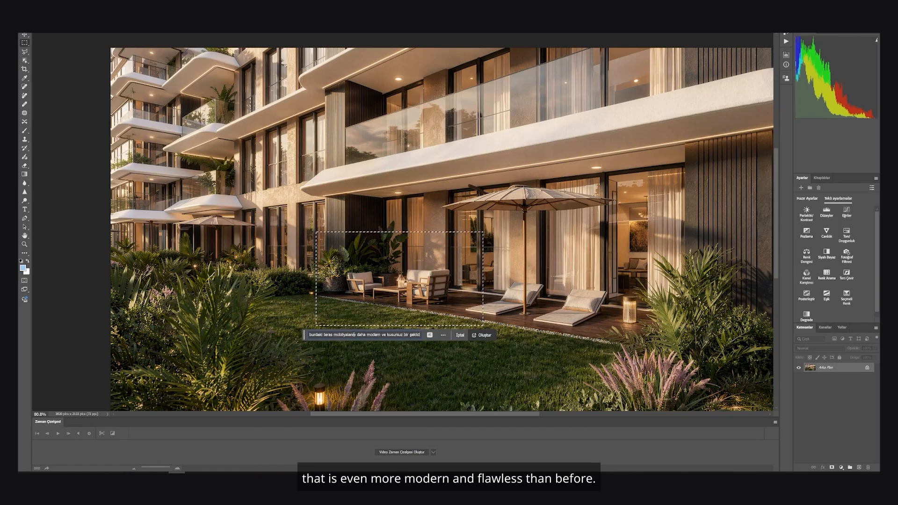
type("ştur")
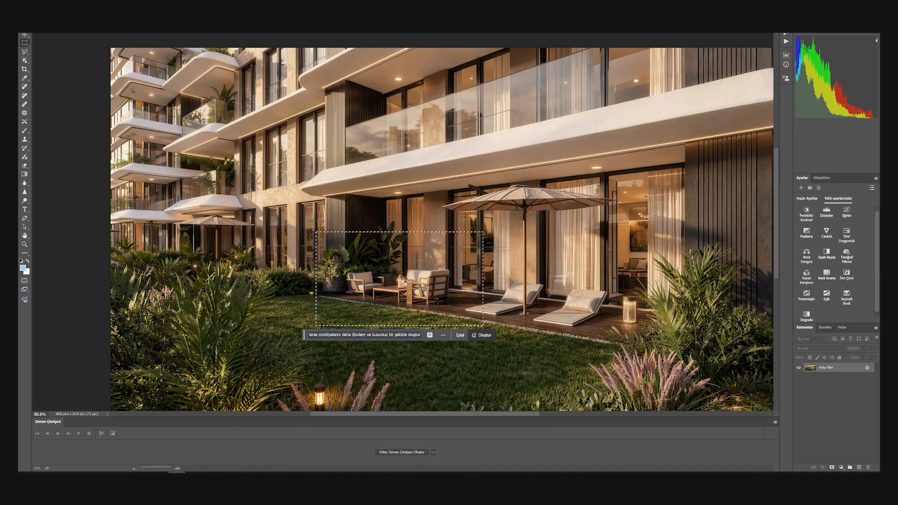
key("Return")
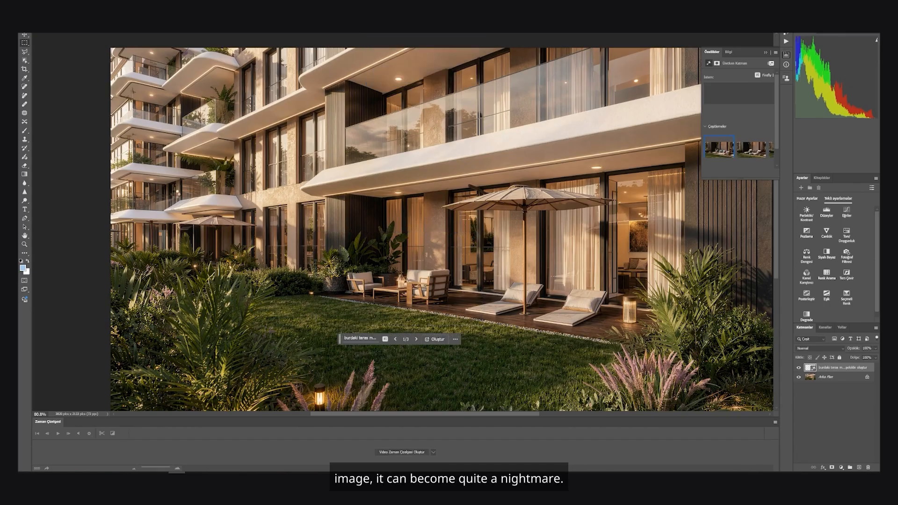
Compare the generated terrace furniture variations and delete the generative layer
left_click(417, 340)
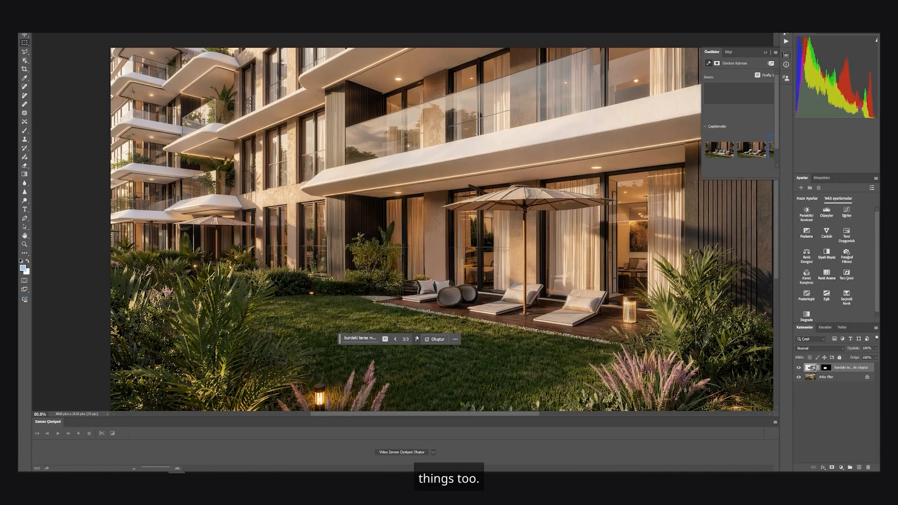
left_click(396, 339)
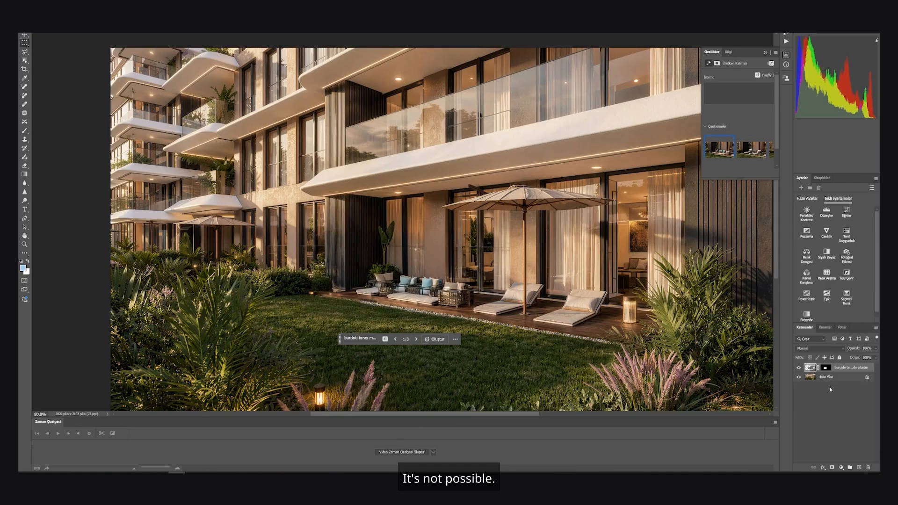
left_click_drag(860, 370, 869, 468)
scroll(334, 271, "down", 3)
scroll(450, 246, "up", 2)
key("ctrl+s")
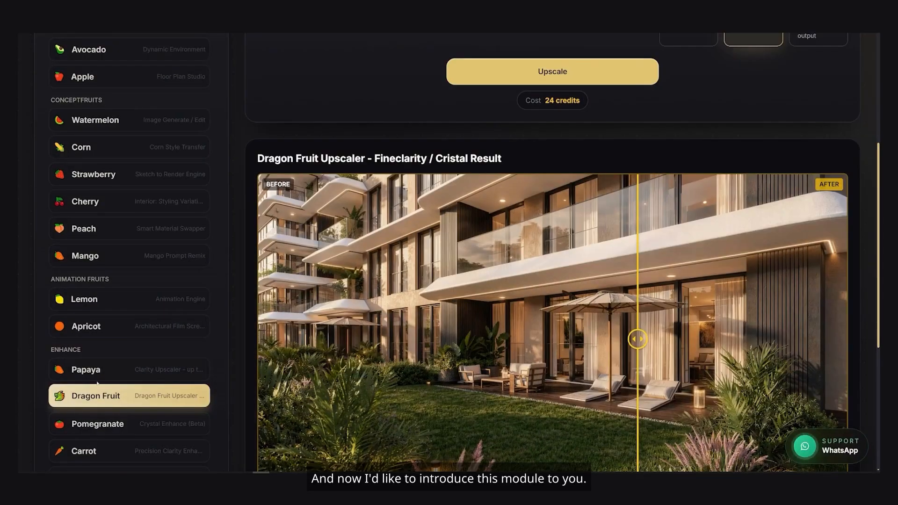
Switch to ArchiFruits, open the Carrot Precision Clarity Enhancer, and upload the terrace render
scroll(97, 384, "down", 3)
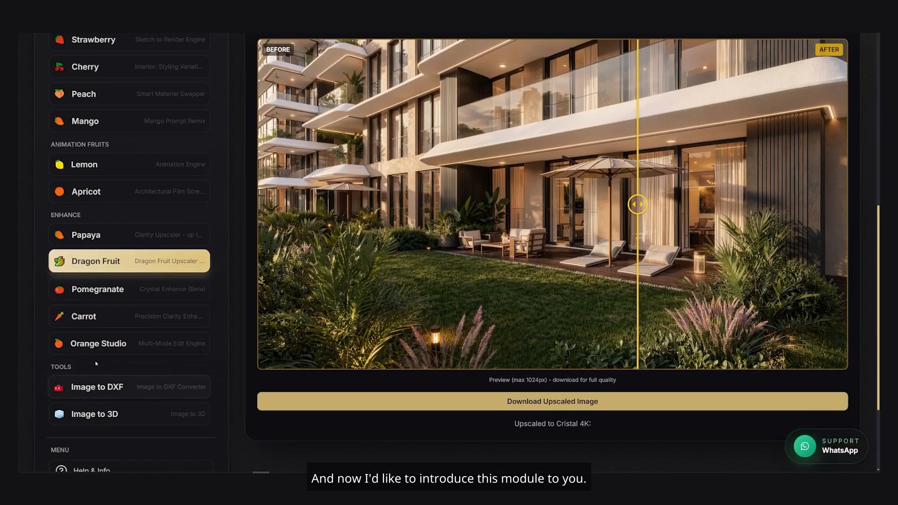
left_click(87, 316)
scroll(393, 292, "up", 6)
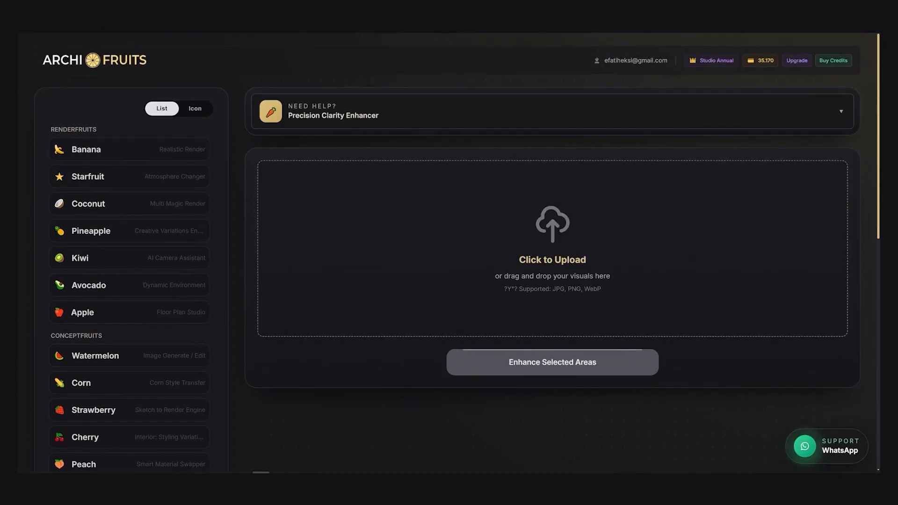
left_click_drag(18, 210, 447, 208)
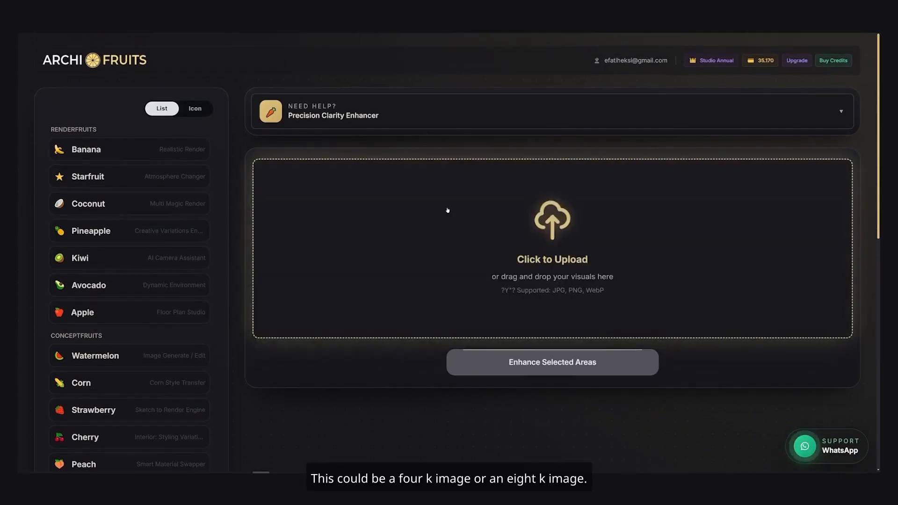
Set the processing mode to Area Field Enrichment with a 1:1 crop ratio
scroll(445, 207, "down", 5)
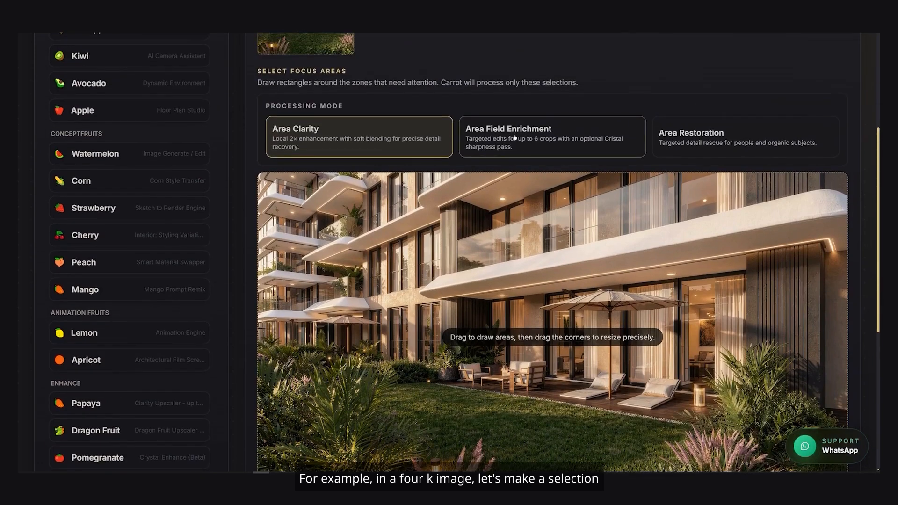
left_click(466, 133)
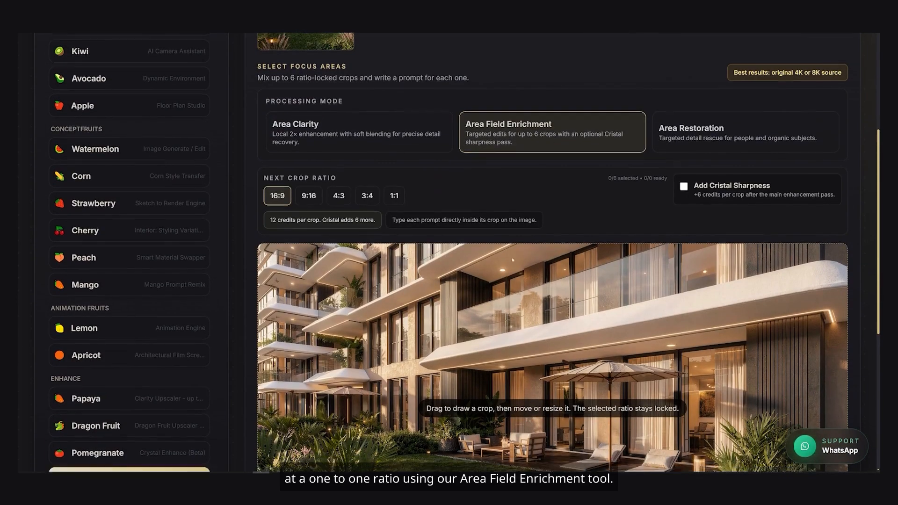
scroll(514, 211, "down", 2)
left_click(395, 100)
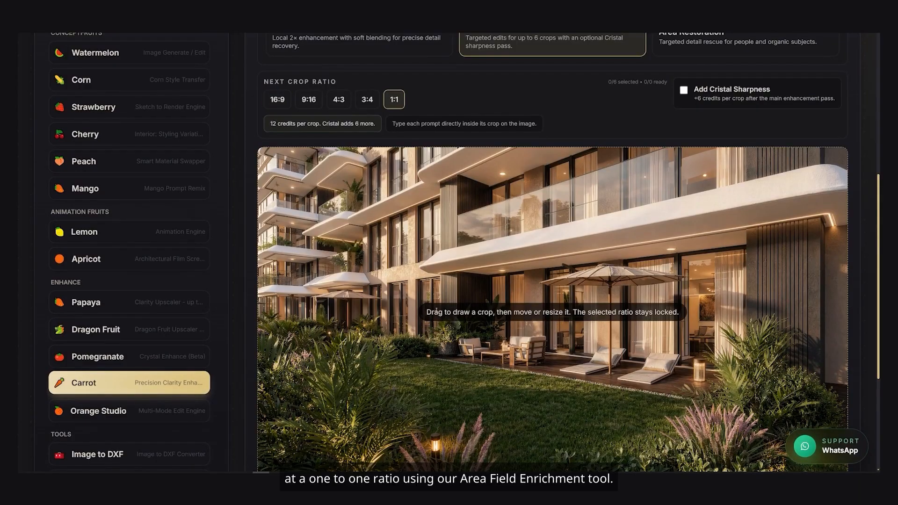
Draw a square crop over the terrace seating and enter the prompt "teras mobilyalarını yeniden ve kusursuz bir şekilde oluştur"
left_click_drag(443, 299, 551, 359)
left_click_drag(511, 314, 514, 306)
left_click(499, 333)
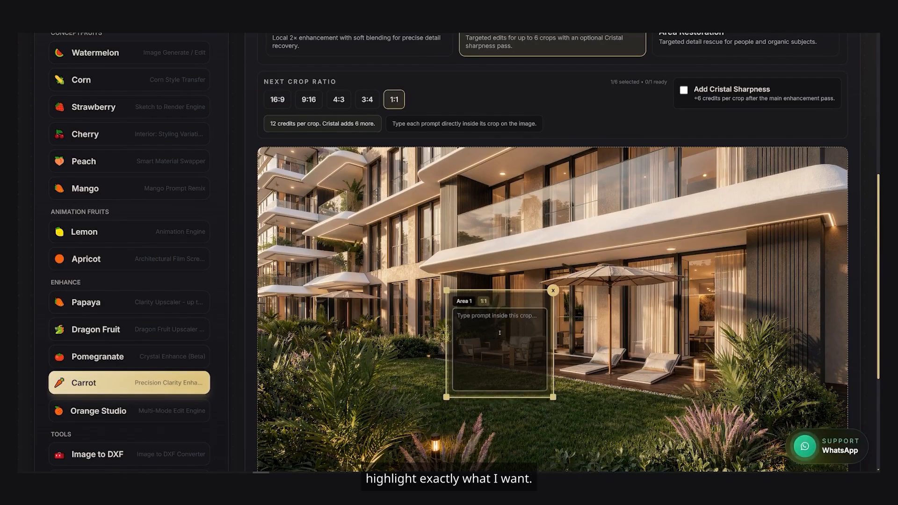
type("teras")
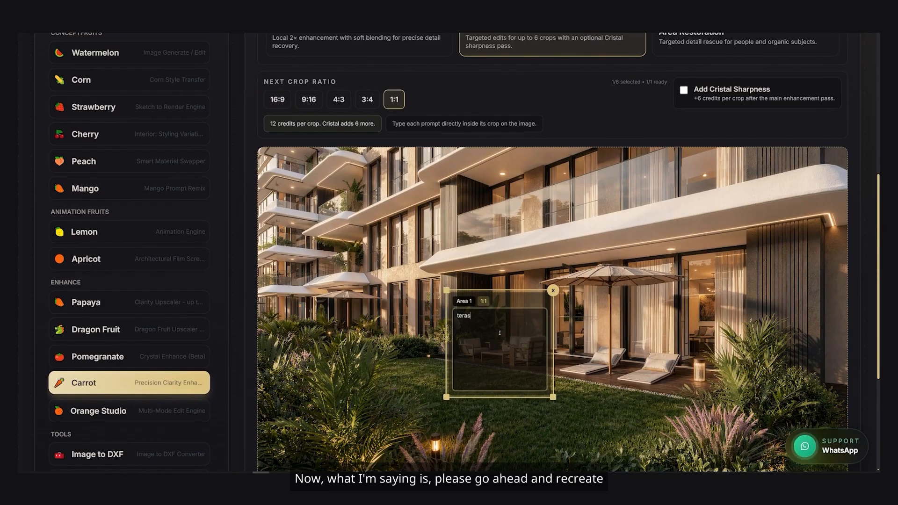
type(" mobilyalarını yeniden ve kusurs")
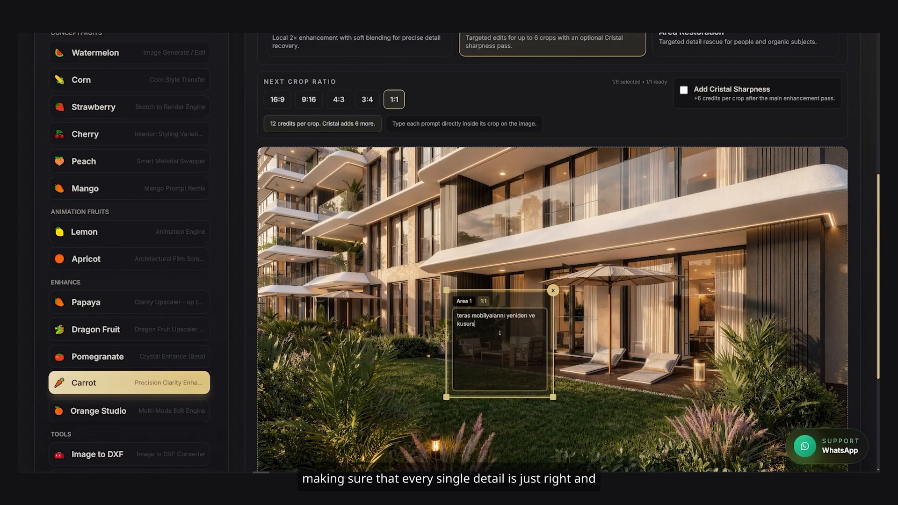
type("uz bir şekilde oluştur")
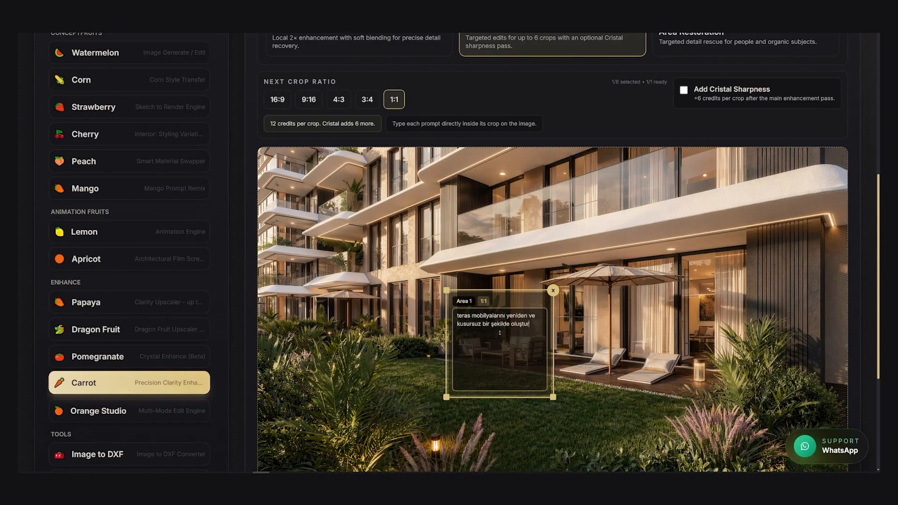
Copy the square crop's prompt text and remove that crop from the image
left_click_drag(542, 299, 544, 297)
key("ctrl+a")
key("ctrl+c")
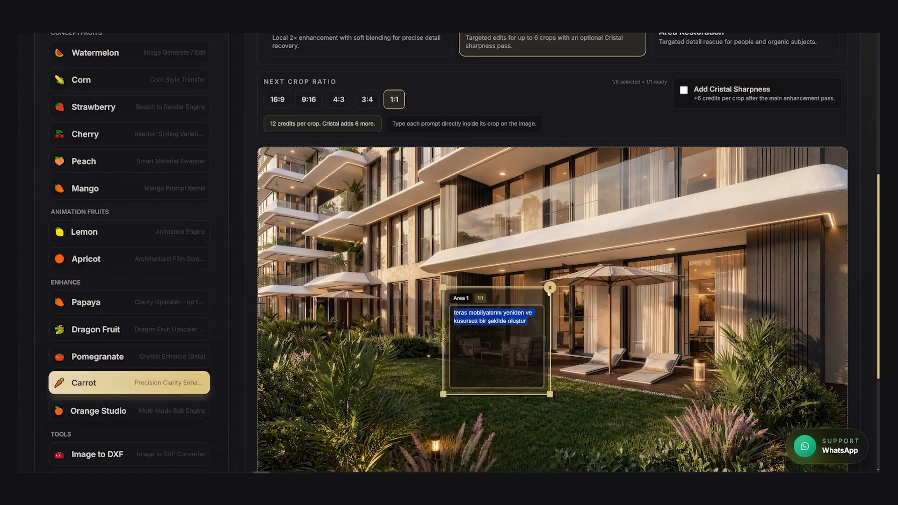
left_click(550, 287)
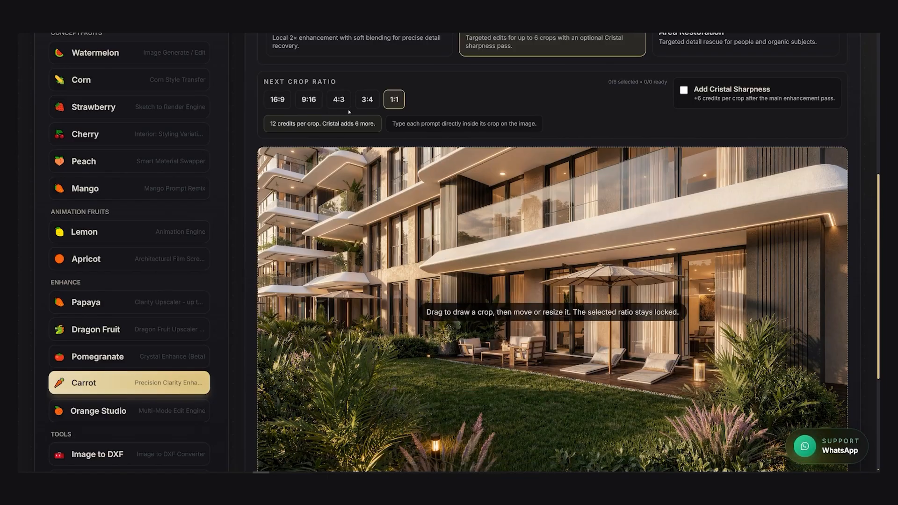
Draw a 16:9 crop covering the whole terrace, including the umbrella and sun loungers, and paste the copied prompt into it
left_click(278, 99)
left_click_drag(531, 299, 730, 403)
left_click_drag(565, 257, 559, 263)
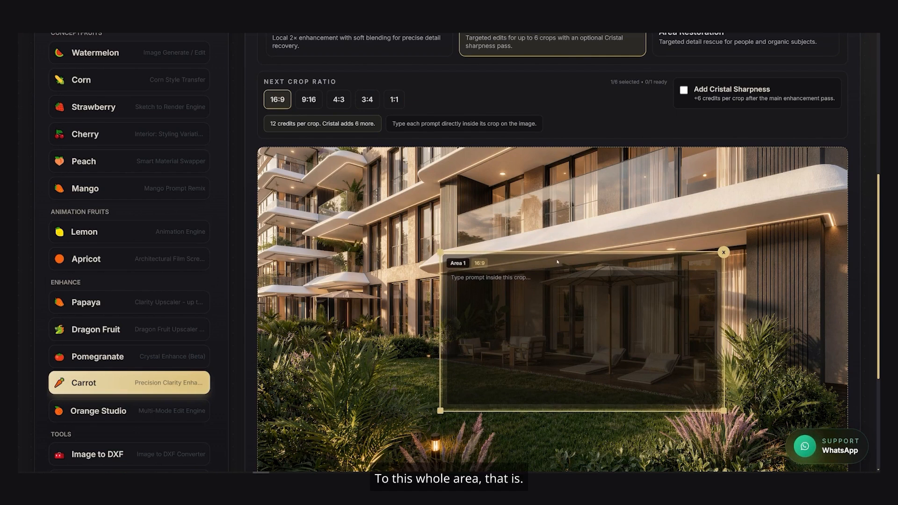
left_click(606, 338)
key("ctrl+v")
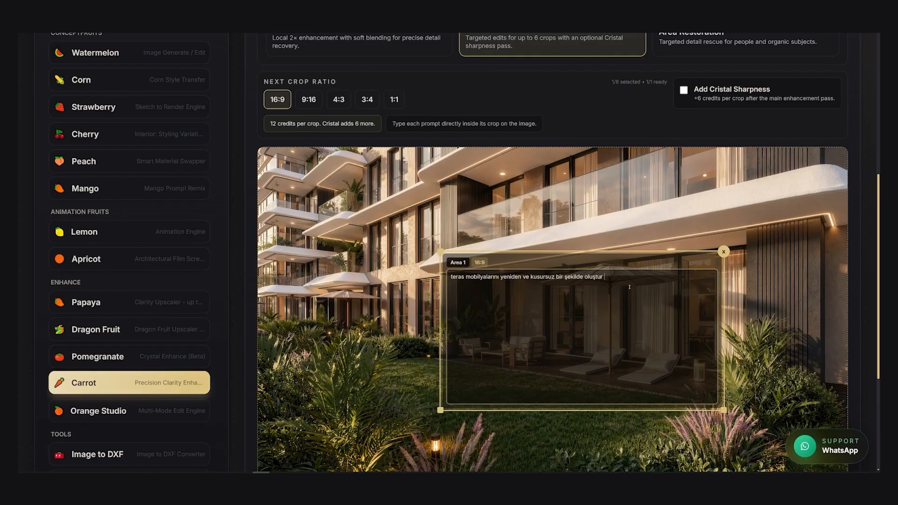
Extend the terrace crop's prompt with "şezlongları kaldır şemsiyeyi kaldır ışığıkaldır teras çok daha modern temiz ve düzenli olsun mimari detayları bozma"
type("şezlong")
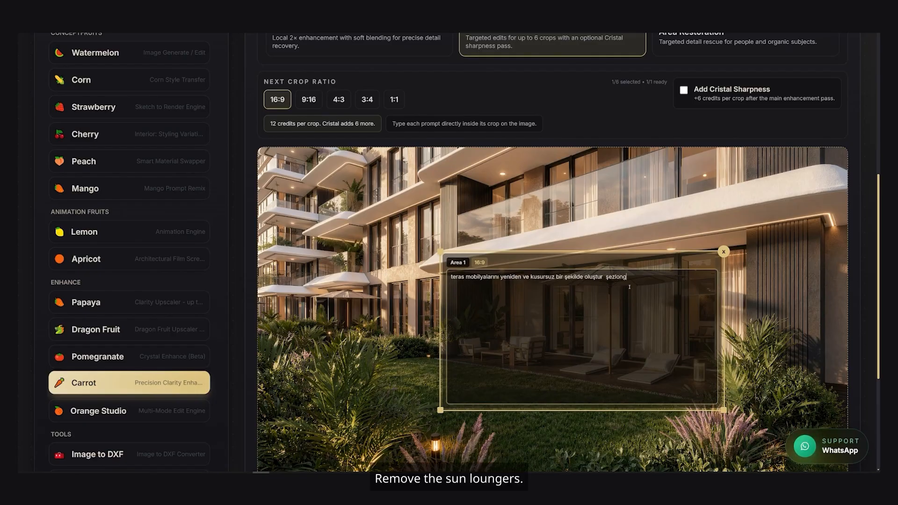
type("ları kaldır şems")
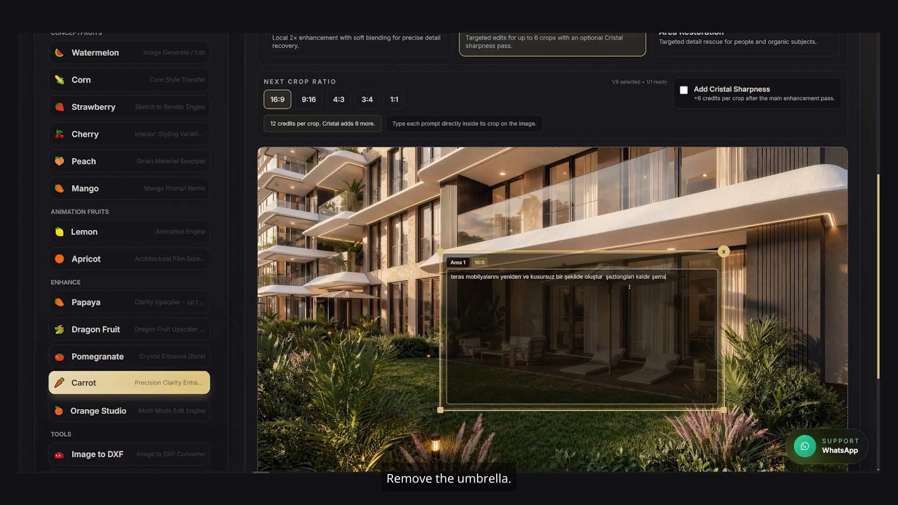
type("iyeyi kaldır ışığıkaldır t")
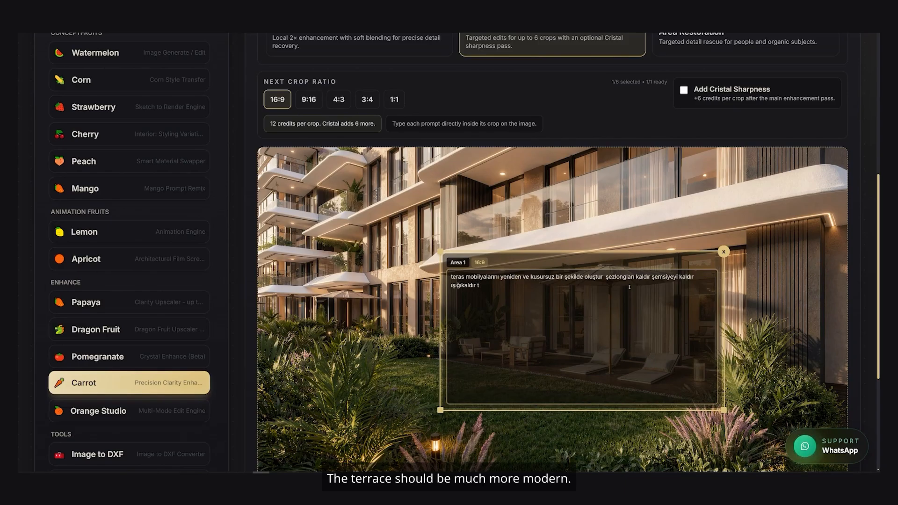
type("eras çok daha m")
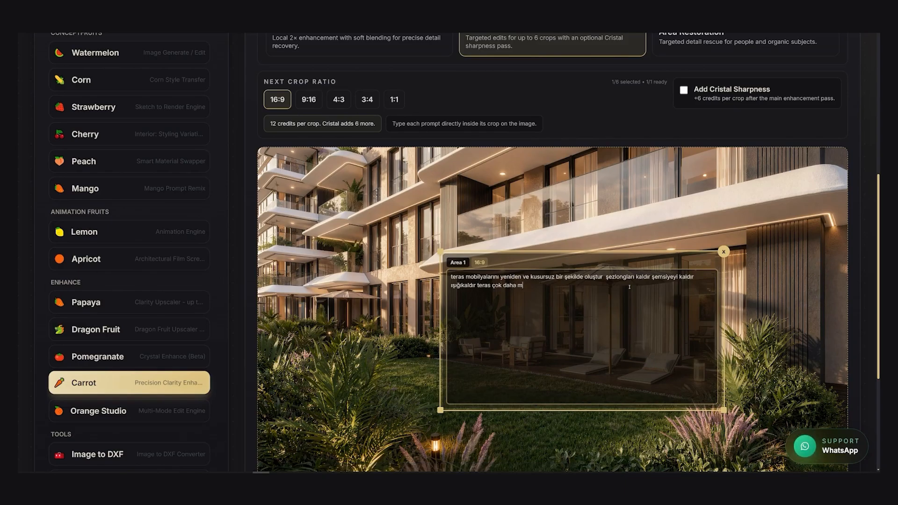
type("odern temiz ")
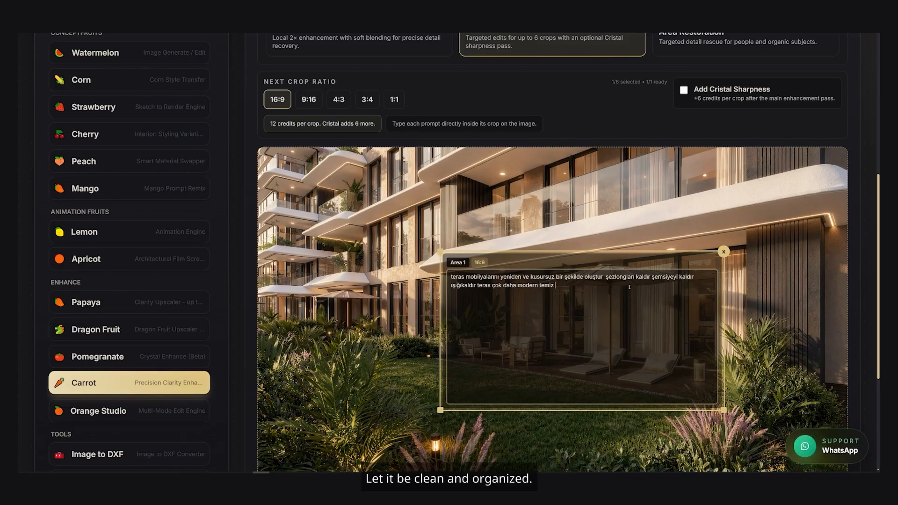
type("ve düzeni")
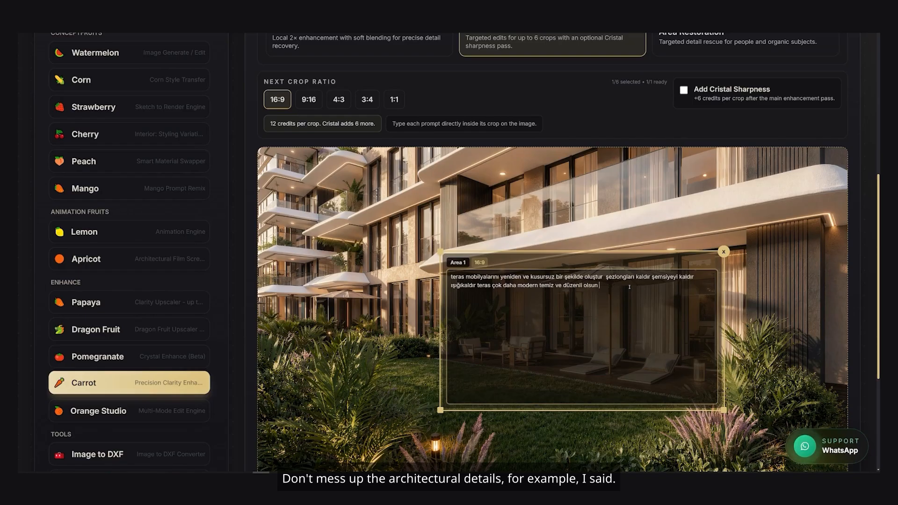
type("i olsun mimari detayları bozma")
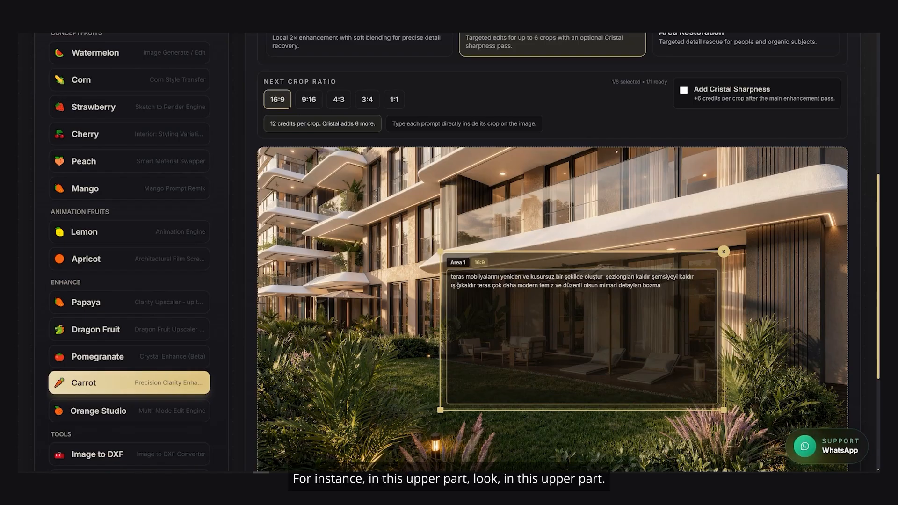
Add a second 16:9 crop over the balcony above with the prompt "balkon içinde mobilyalar olsun ve bazı saksı bitkiler ve insanlar oturuyor olsun"
left_click_drag(455, 161, 611, 247)
left_click(514, 192)
type("balkon içinde mobi")
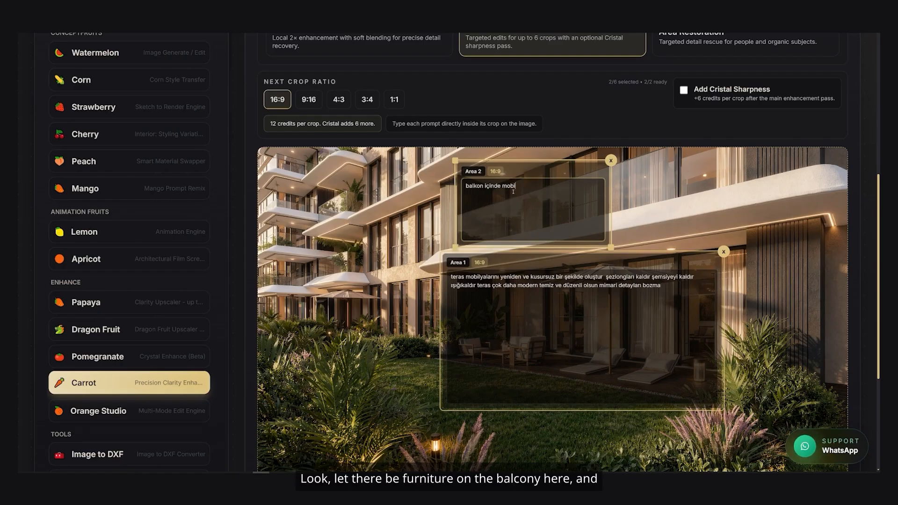
type("lyalar olsun ve bazu")
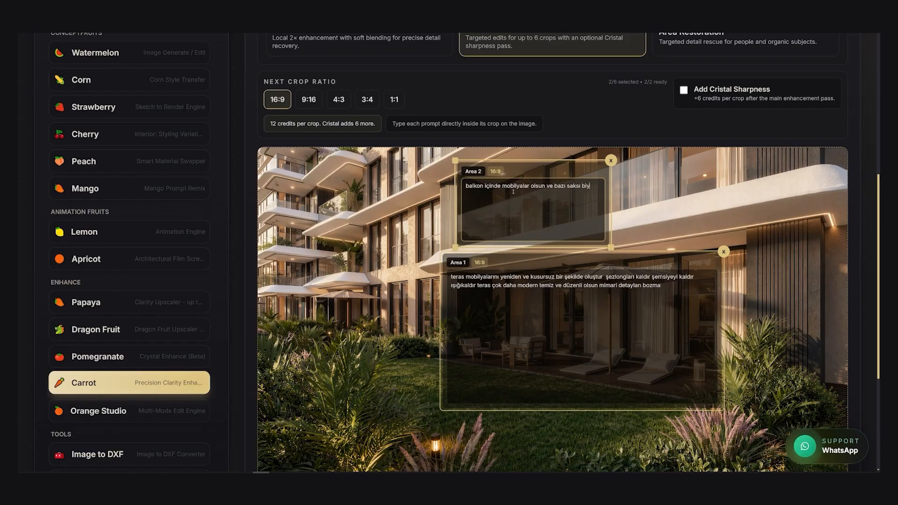
type("saksı bitkiler ve insan")
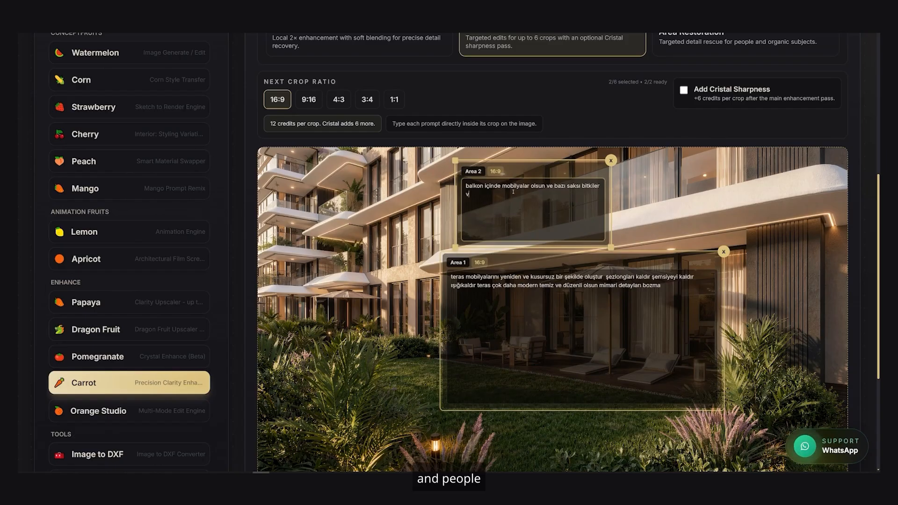
type("lar oturuyor olsun")
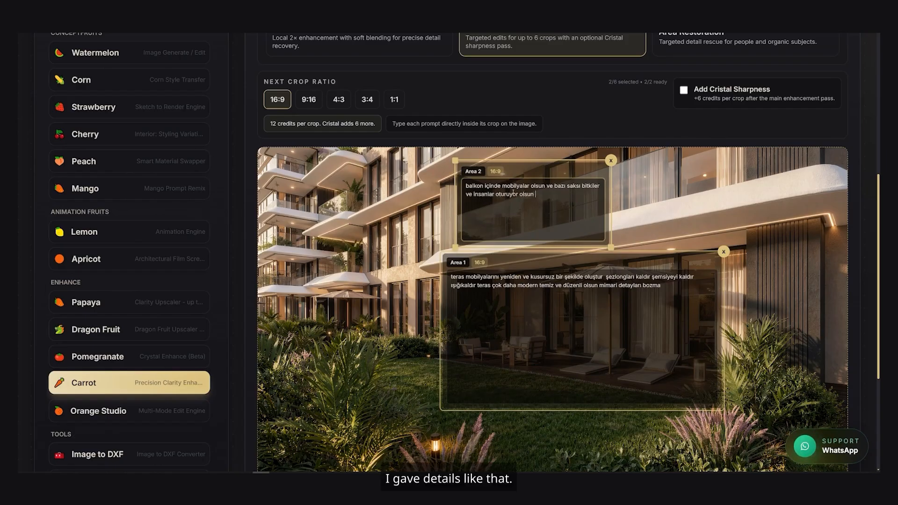
Add a third 16:9 crop over the far-left balconies and copy the existing balcony crop's prompt into it
left_click_drag(260, 219, 326, 256)
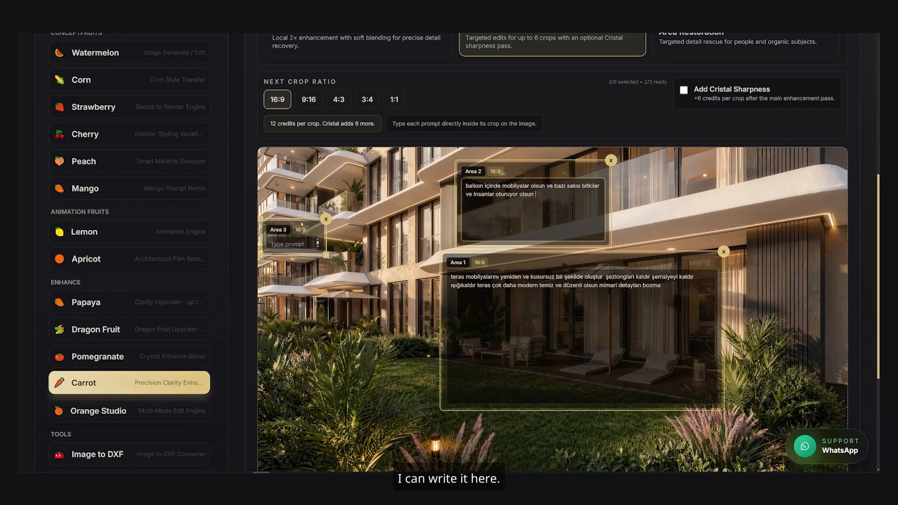
left_click(288, 240)
left_click(471, 208)
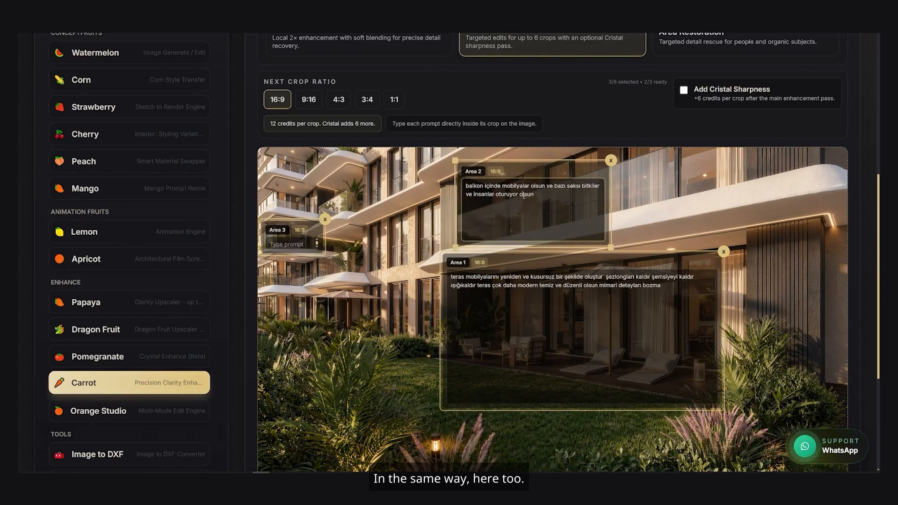
key("ctrl+a")
key("ctrl+c")
left_click(290, 244)
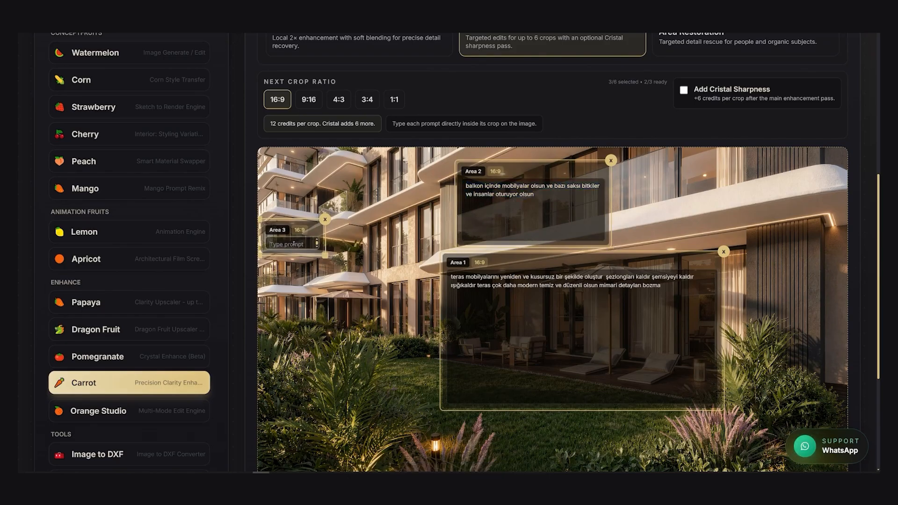
key("ctrl+v")
Enlarge the third crop slightly and move it up over the upper balconies at the building's far end
left_click_drag(326, 255, 348, 268)
left_click_drag(306, 227, 304, 190)
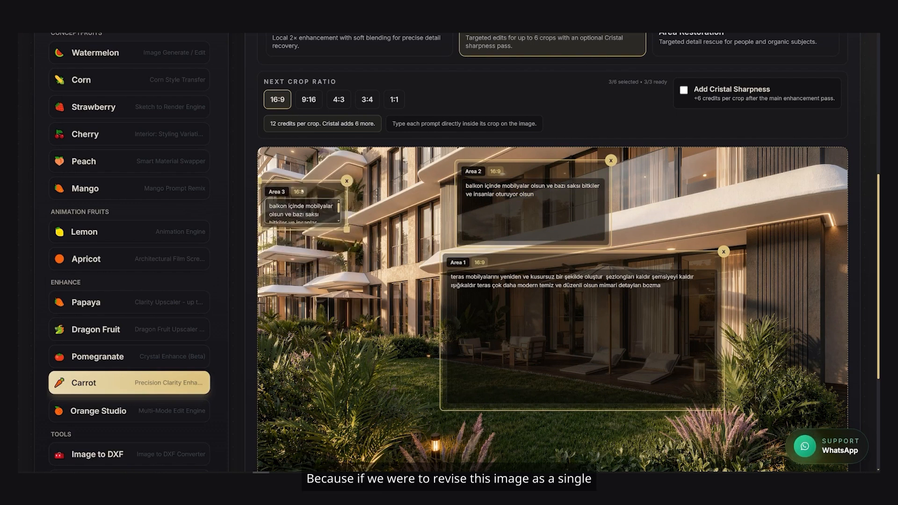
left_click_drag(347, 229, 343, 227)
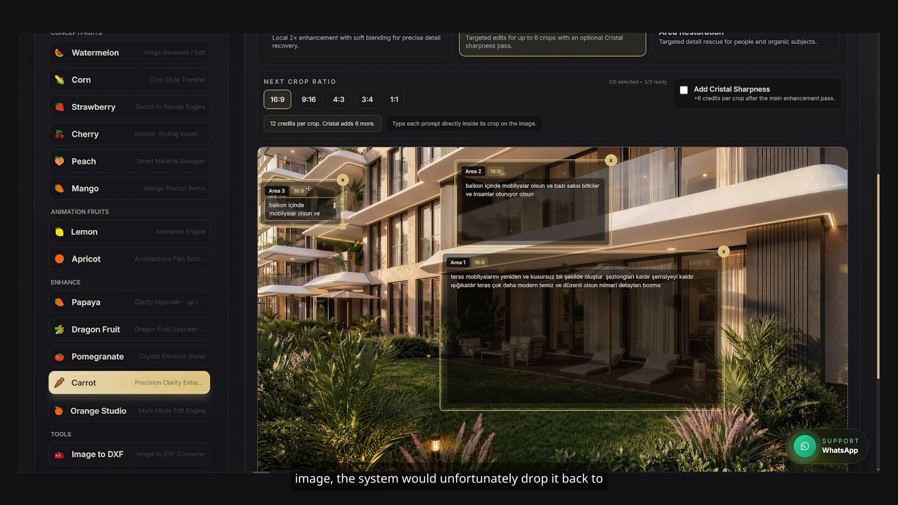
Start the enhancement of the three selected areas
scroll(477, 311, "down", 4)
left_click(477, 311)
scroll(477, 311, "up", 8)
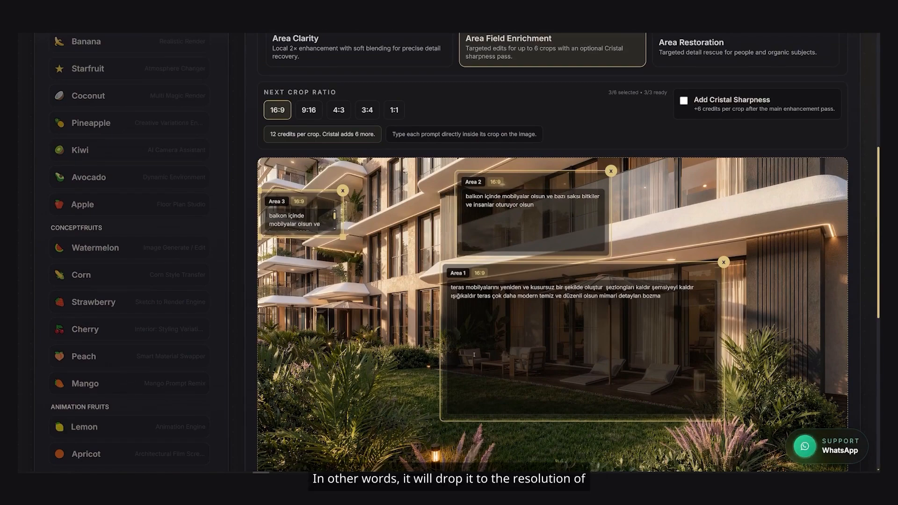
scroll(88, 107, "up", 2)
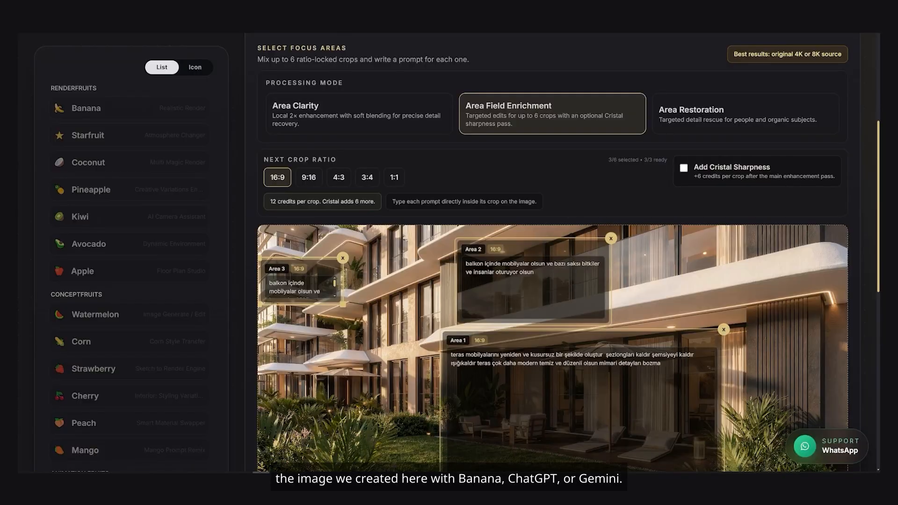
scroll(419, 310, "down", 3)
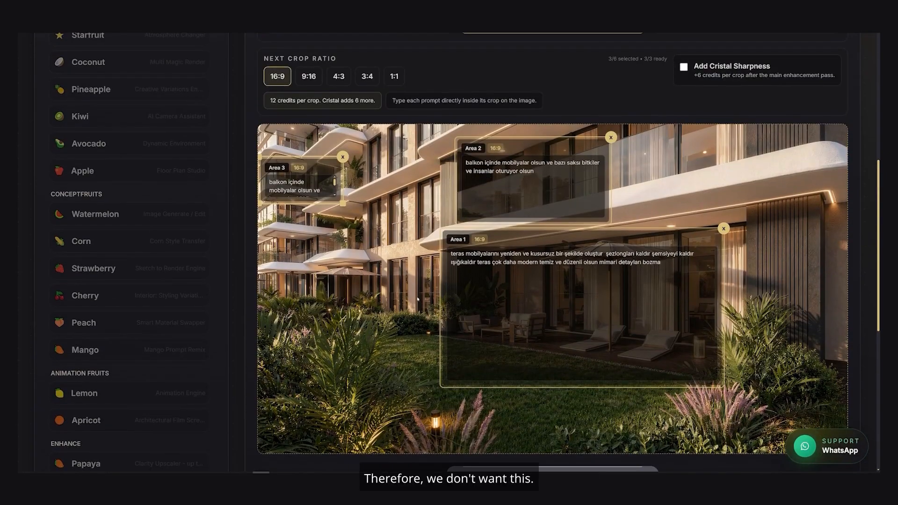
scroll(417, 304, "up", 1)
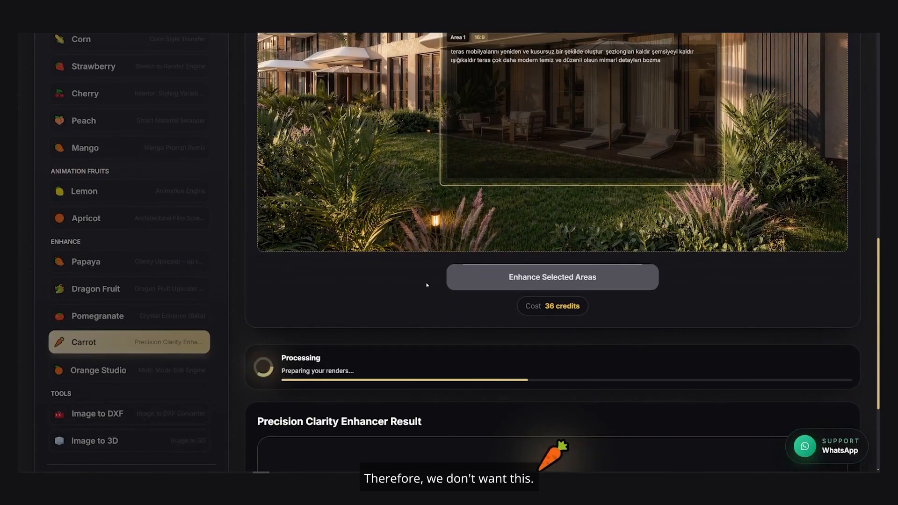
scroll(417, 300, "down", 3)
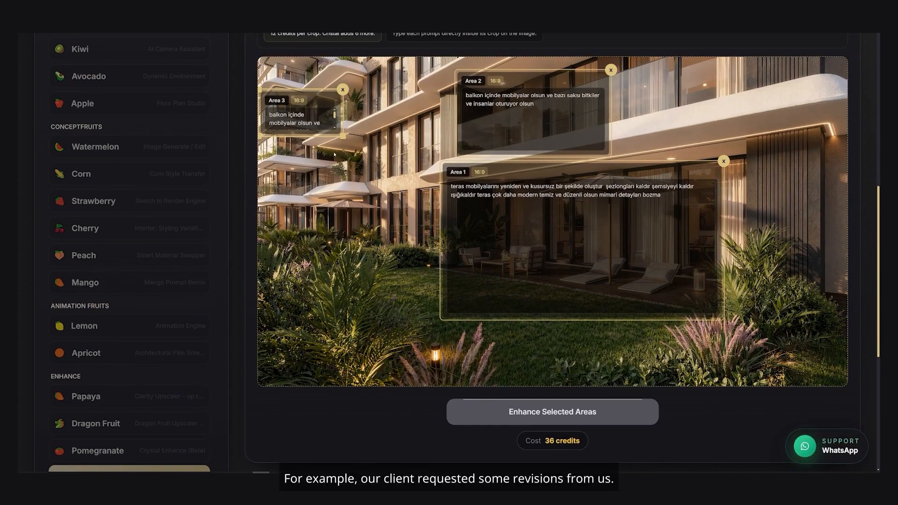
scroll(499, 207, "up", 3)
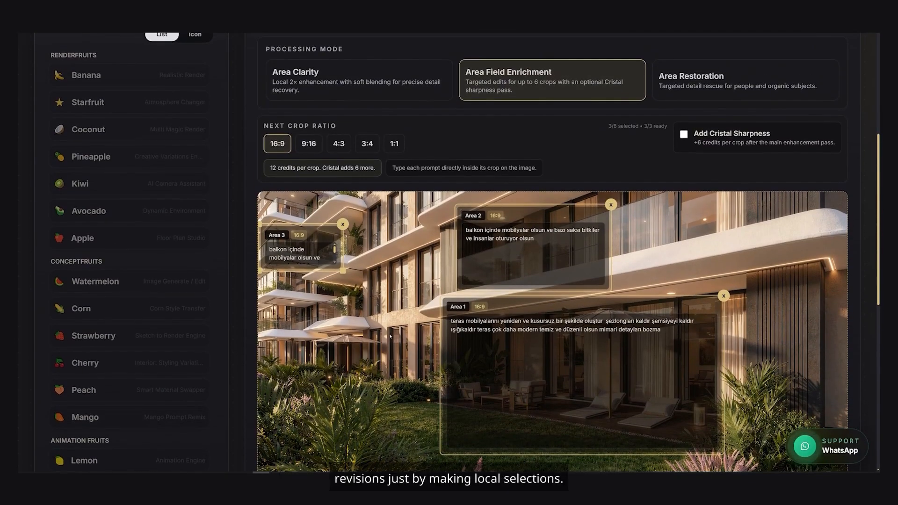
scroll(389, 335, "down", 5)
scroll(390, 333, "up", 6)
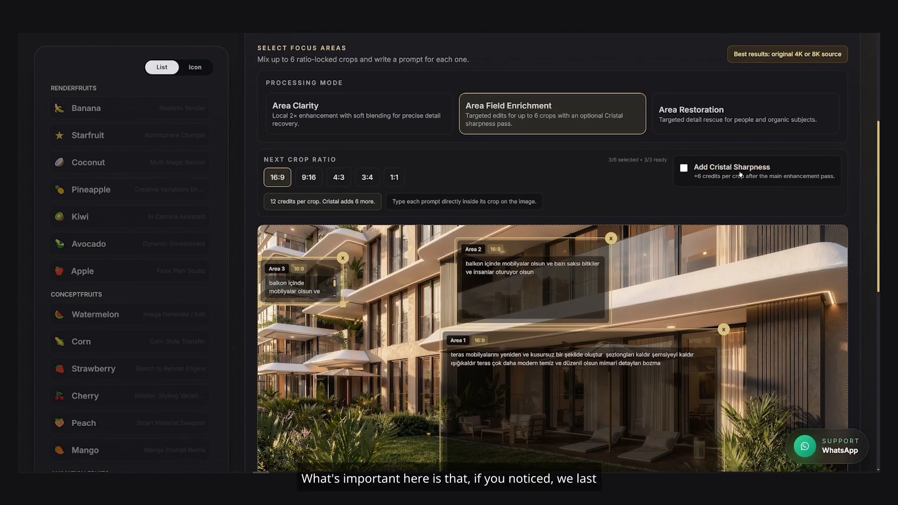
Enable Add Cristal Sharpness for the crops and check the credit cost
scroll(741, 175, "down", 2)
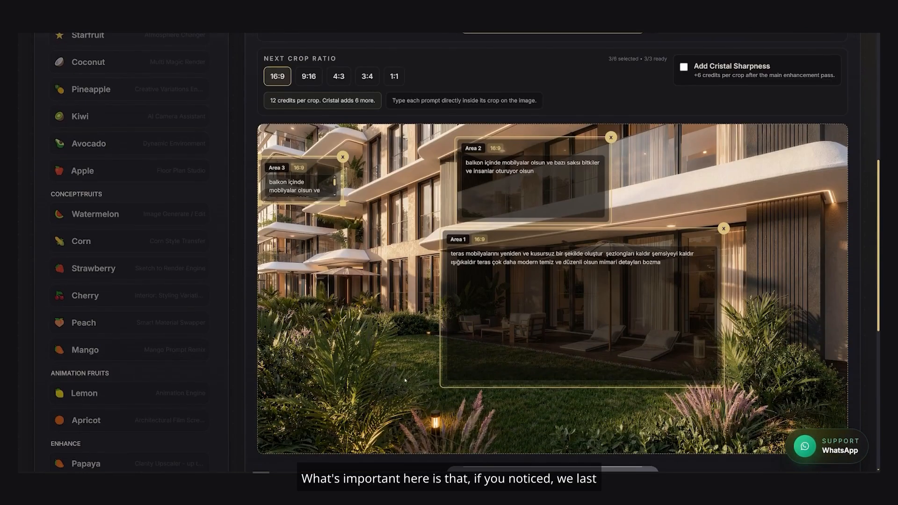
scroll(743, 159, "up", 2)
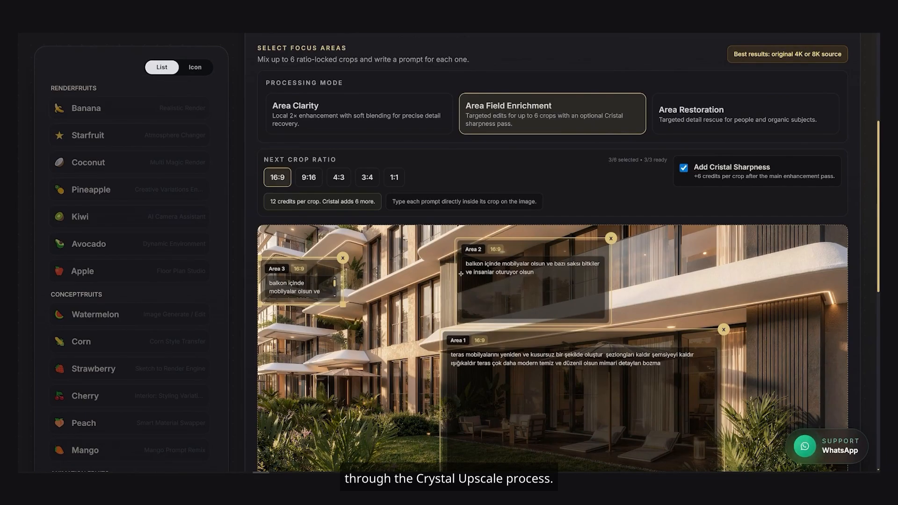
scroll(540, 356, "down", 5)
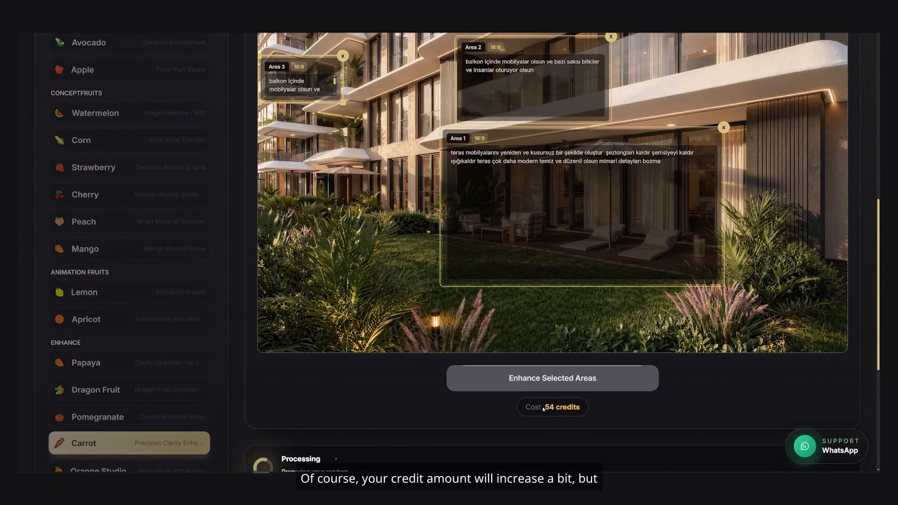
scroll(607, 395, "up", 5)
scroll(626, 172, "down", 1)
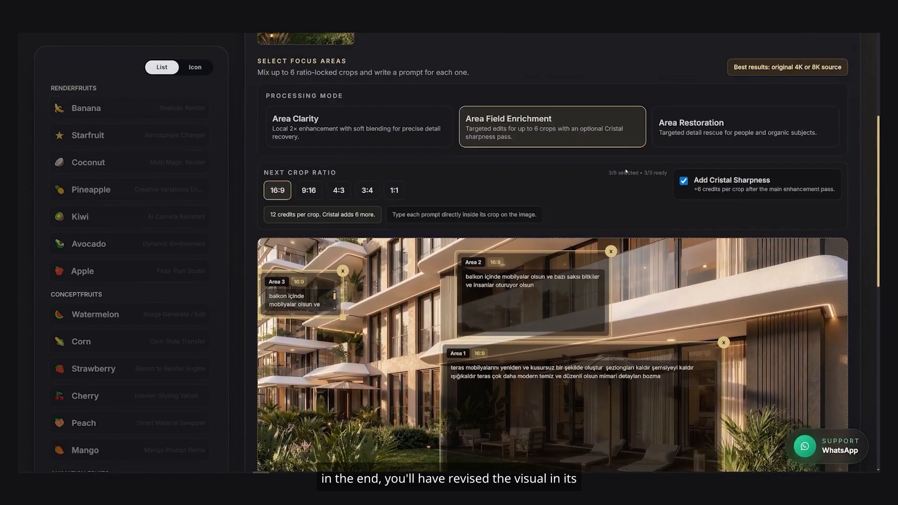
scroll(626, 171, "down", 3)
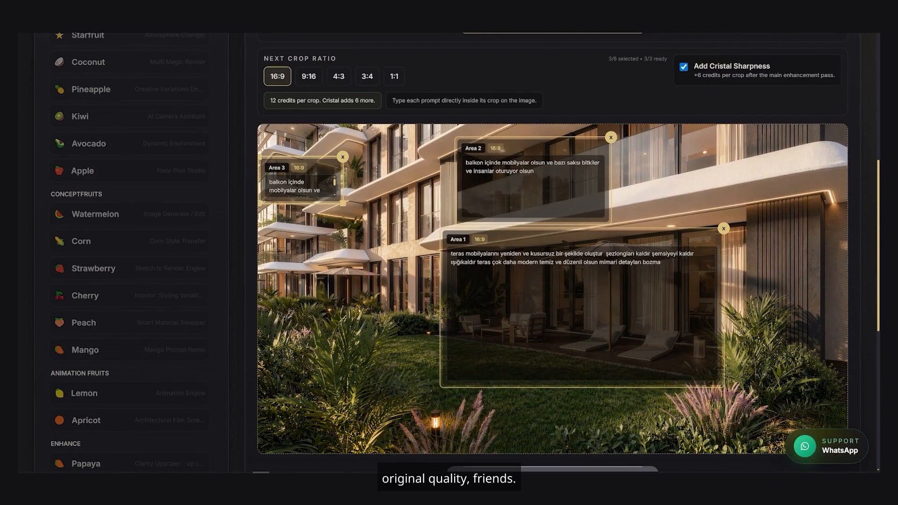
scroll(608, 462, "down", 1)
scroll(639, 285, "up", 2)
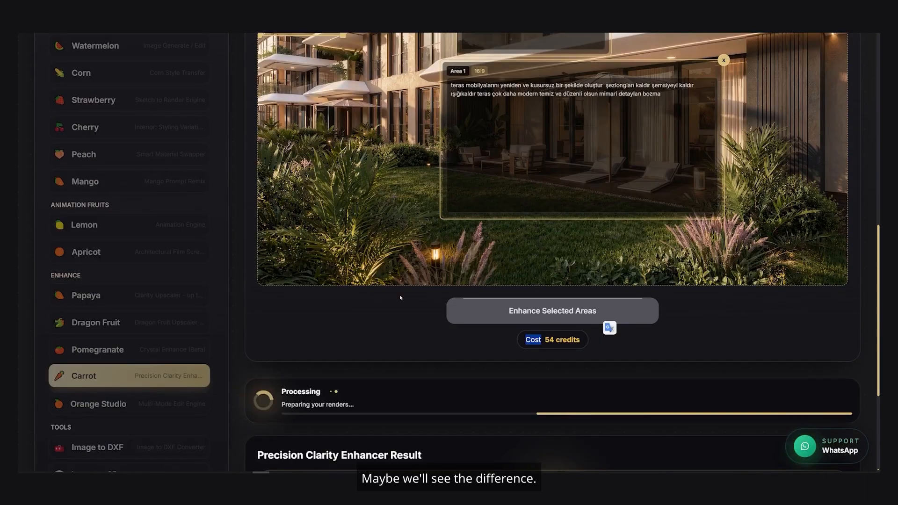
scroll(397, 290, "down", 4)
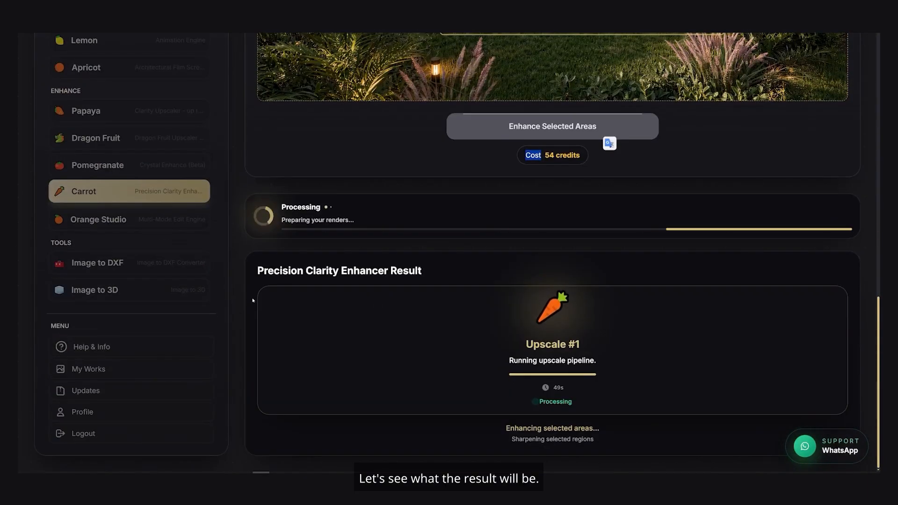
scroll(373, 271, "up", 6)
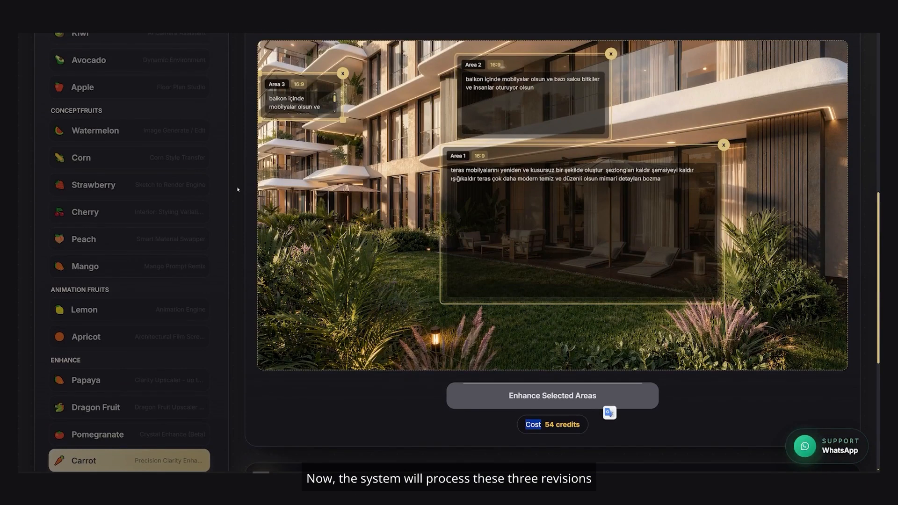
scroll(515, 268, "down", 5)
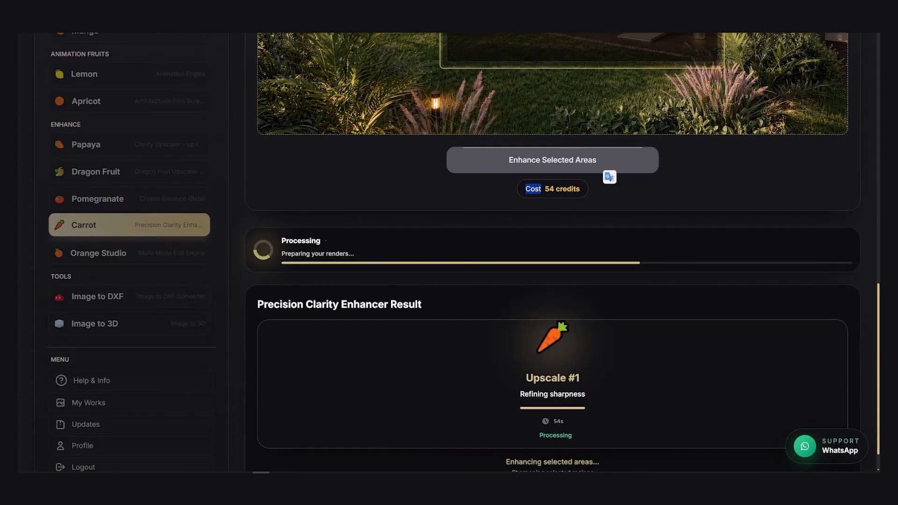
Compare the enhanced terrace and balconies with the original using the before/after slider
scroll(439, 244, "down", 4)
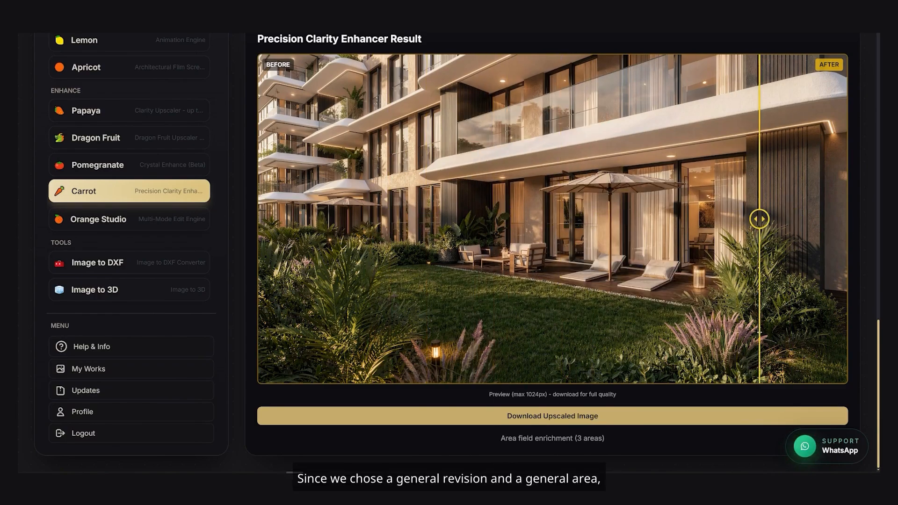
left_click_drag(715, 254, 392, 162)
scroll(393, 161, "up", 2)
left_click_drag(393, 286, 241, 186)
left_click_drag(262, 287, 482, 286)
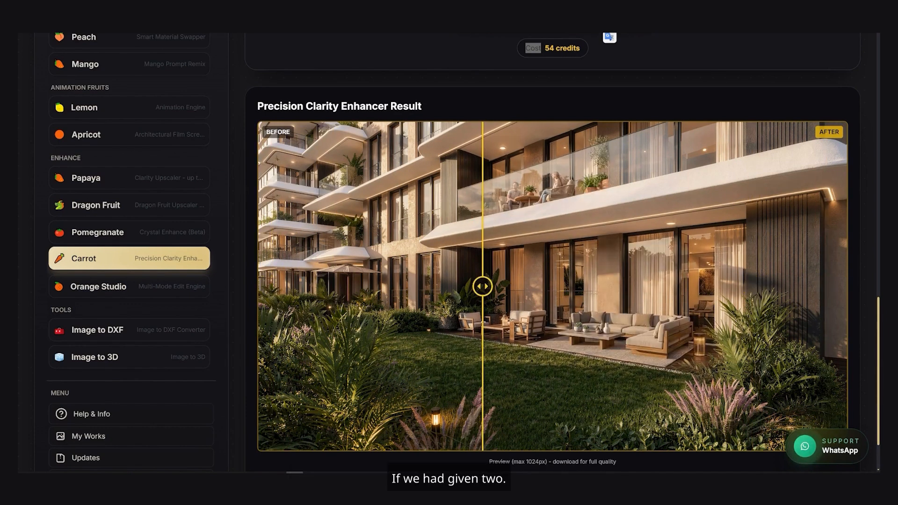
left_click_drag(484, 323, 329, 312)
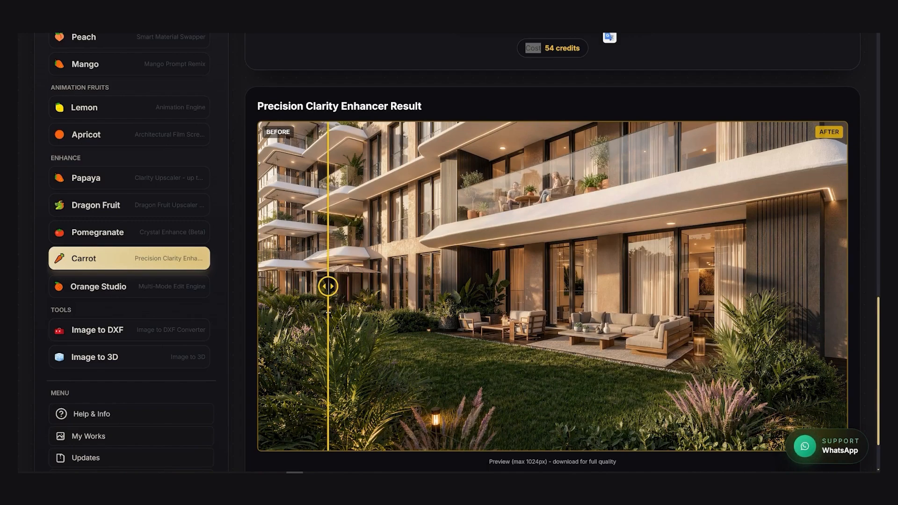
left_click_drag(328, 286, 508, 286)
Download the upscaled image and replace Carrot's source image with the downloaded file
scroll(507, 286, "down", 1)
left_click(552, 415)
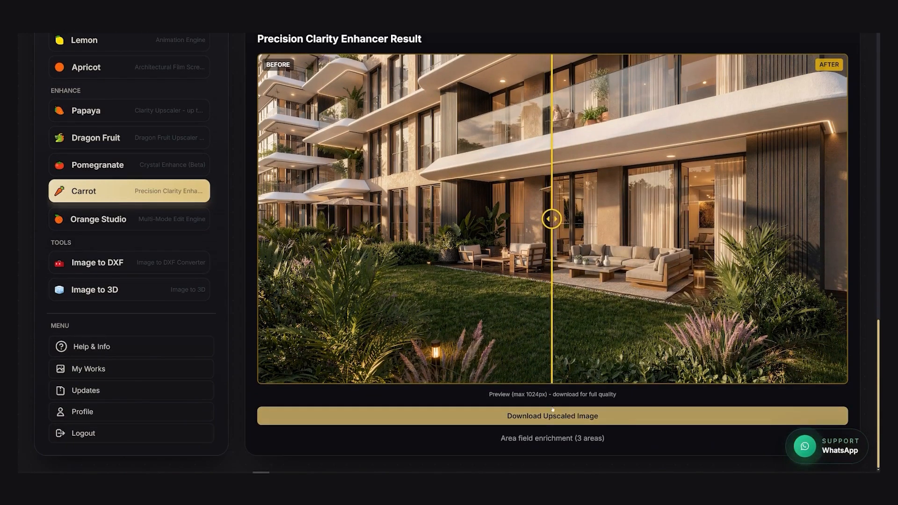
scroll(480, 232, "up", 4)
scroll(479, 231, "up", 15)
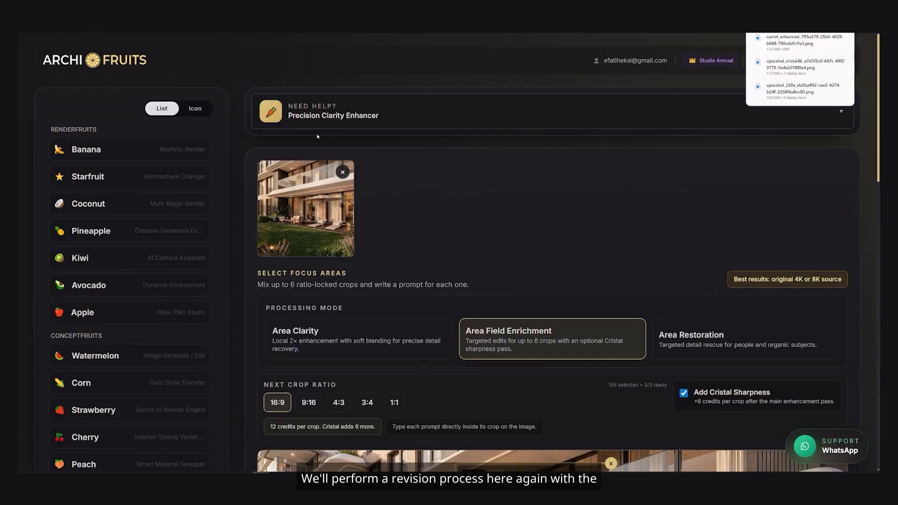
left_click(343, 172)
left_click_drag(804, 53, 543, 188)
Switch the processing mode to Area Field Enrichment and draw a 16:9 crop over the armchair group beside the terrace sofa
scroll(479, 235, "down", 8)
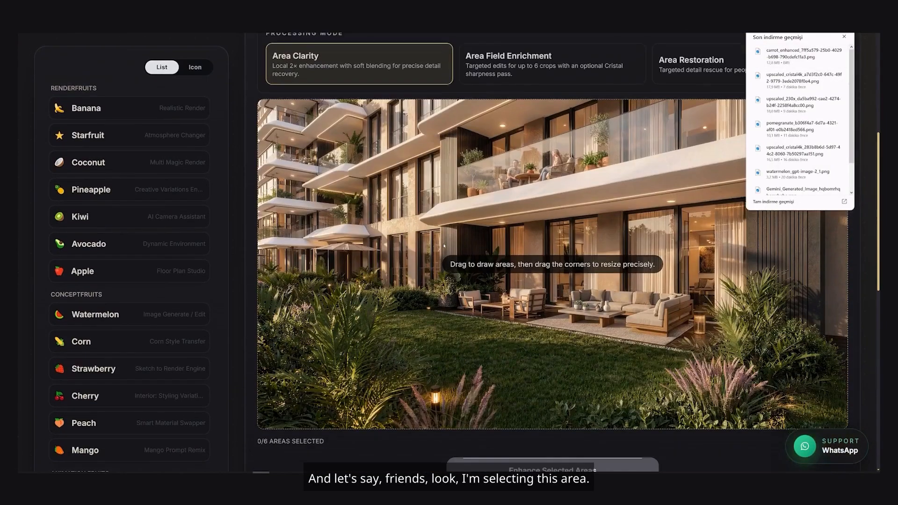
scroll(479, 235, "up", 1)
left_click_drag(428, 247, 561, 340)
left_click(507, 59)
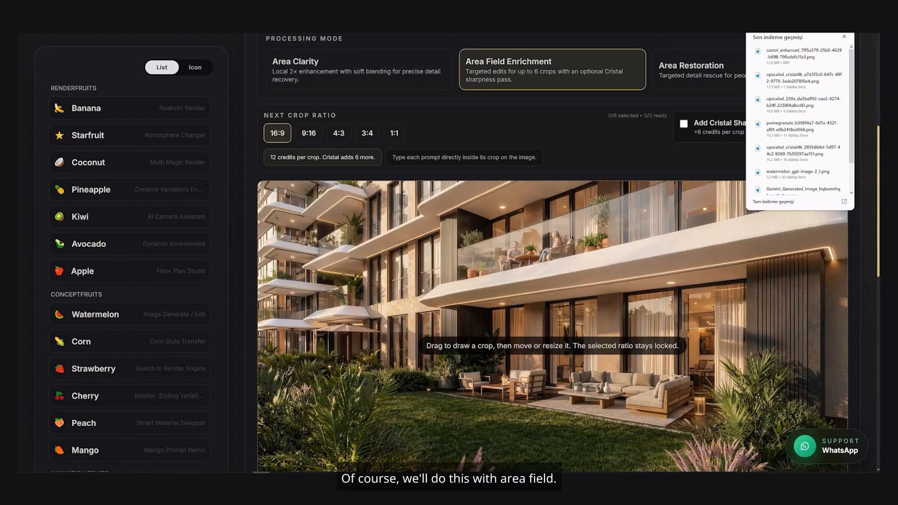
left_click_drag(421, 326, 580, 415)
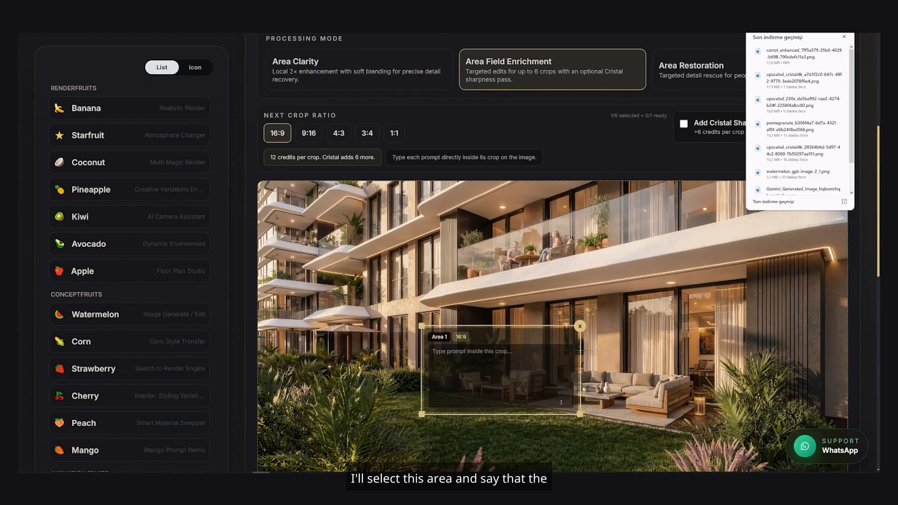
Enter the crop prompt "brudaki teras mobilayalarını kaldır yerine bir yemek masası ve çevresine sandalyeler ve yemek yiyen bir aile yerleştir"
left_click(509, 367)
type("brudaki teras")
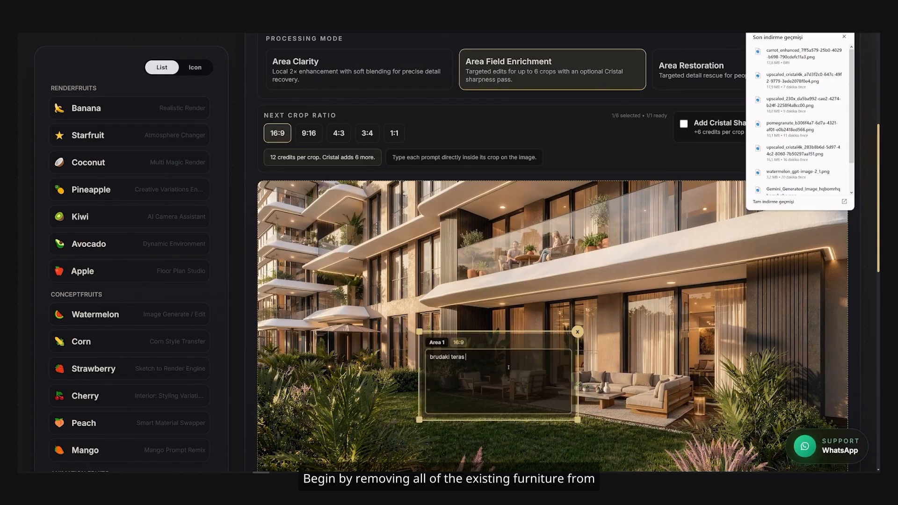
type(" mobilayalar")
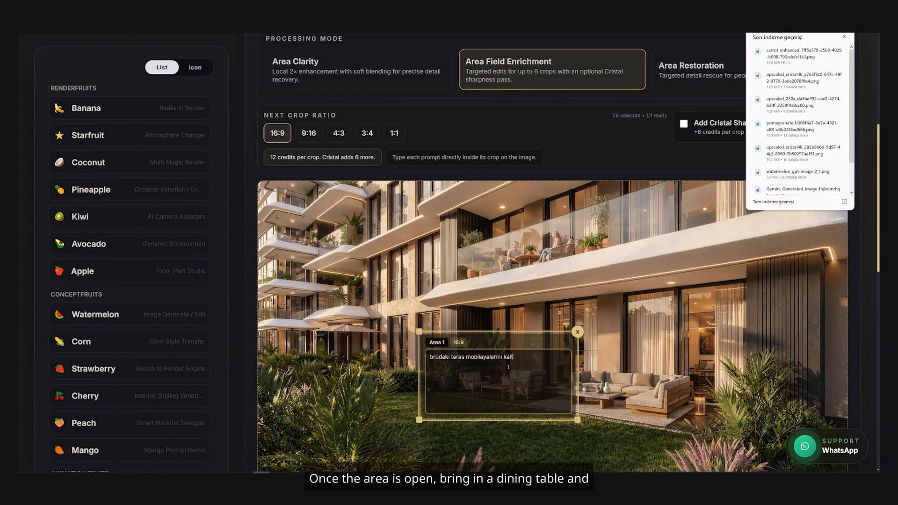
type("ını kaldır yerine")
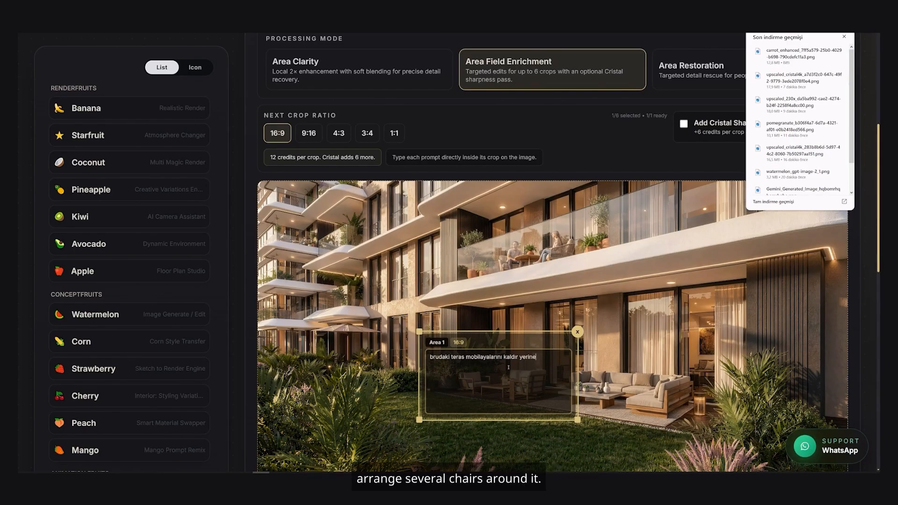
type(" bir yemek")
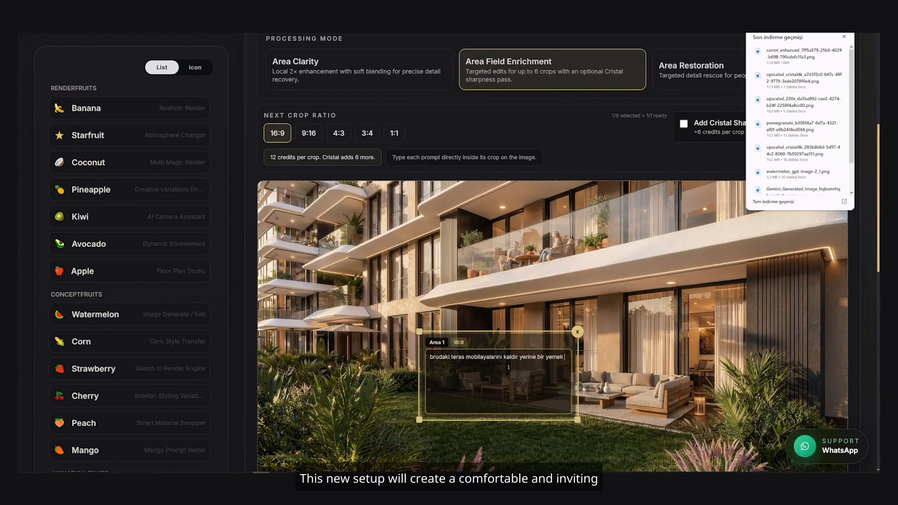
type(" masası")
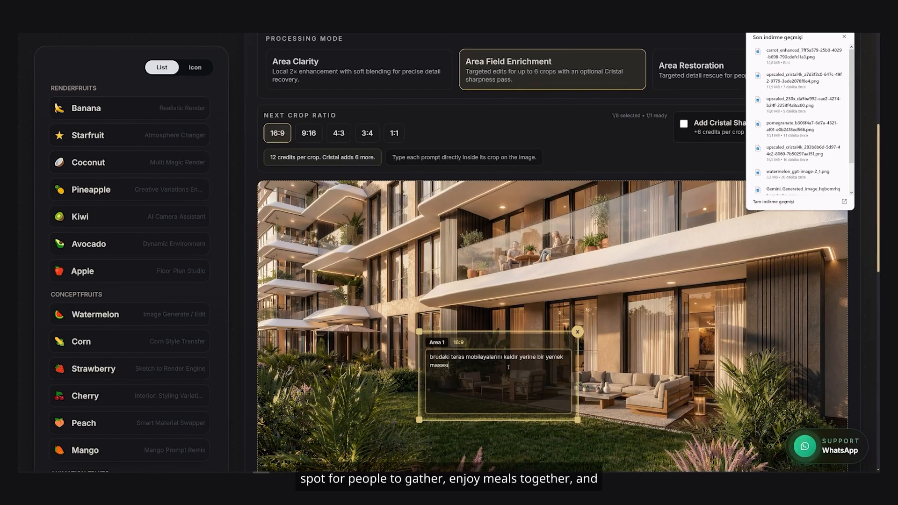
type(" ve çe")
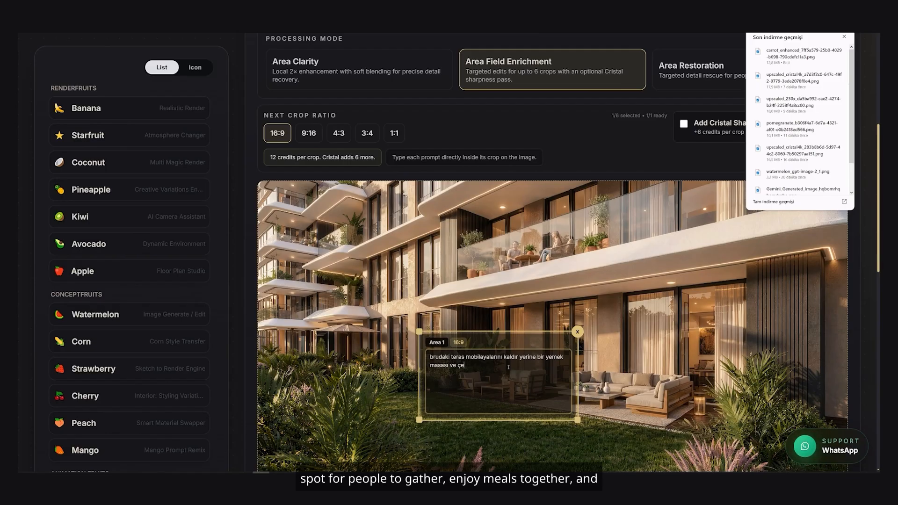
type("vresine sand")
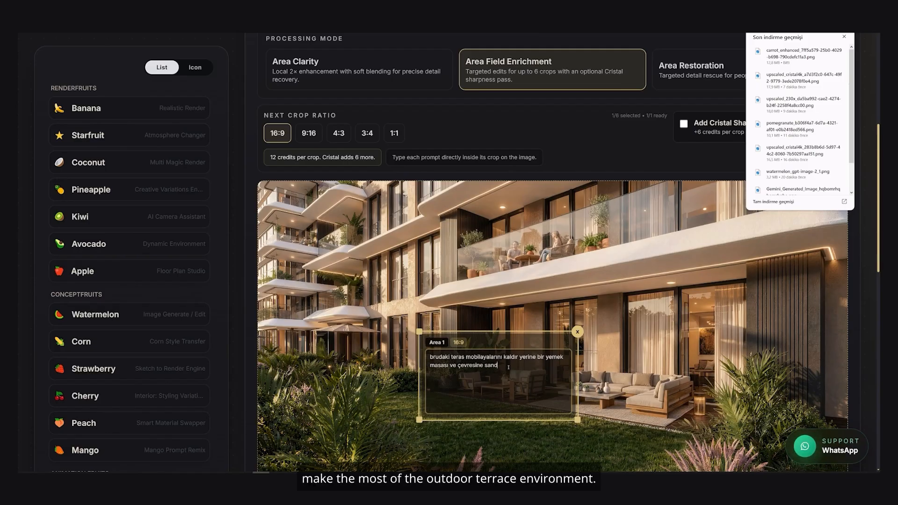
type("alyeler")
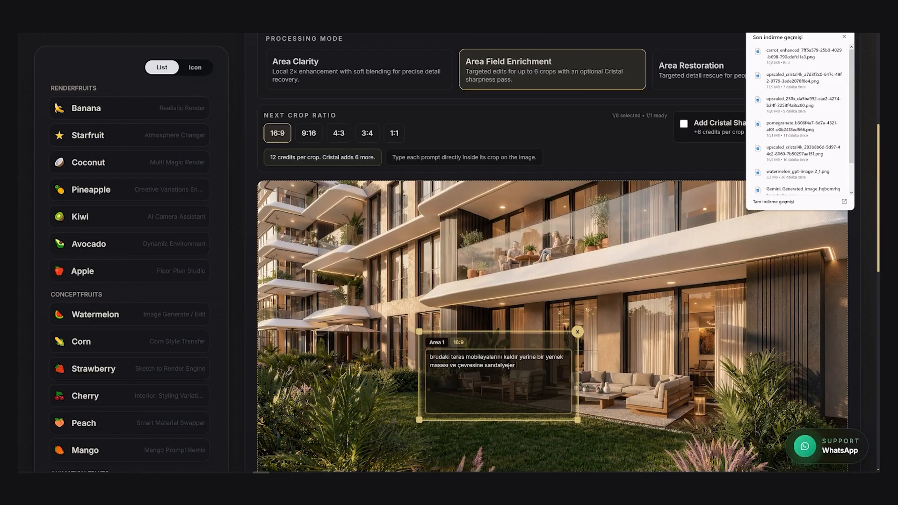
type(" ve yemek yiyen bir a")
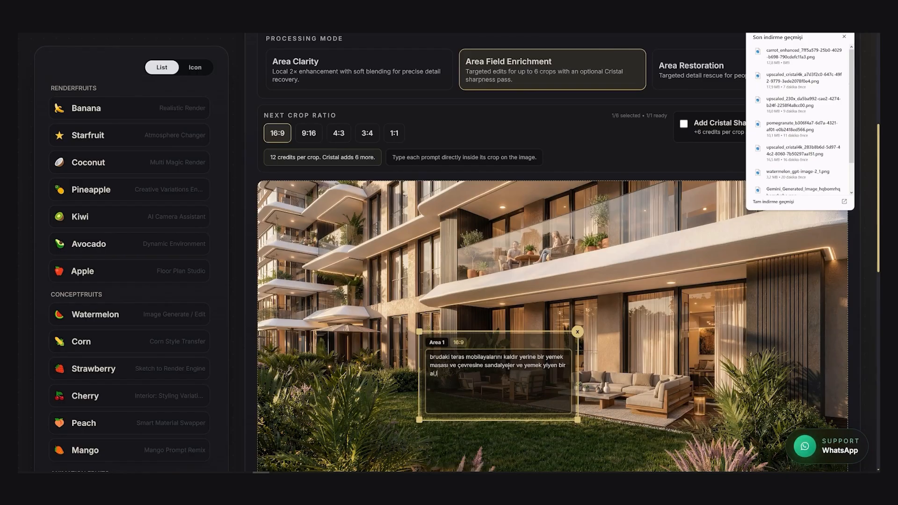
type("ile yerleştir")
Run the enhancement on the prompted terrace crop and dismiss the browser's download history
scroll(504, 281, "down", 4)
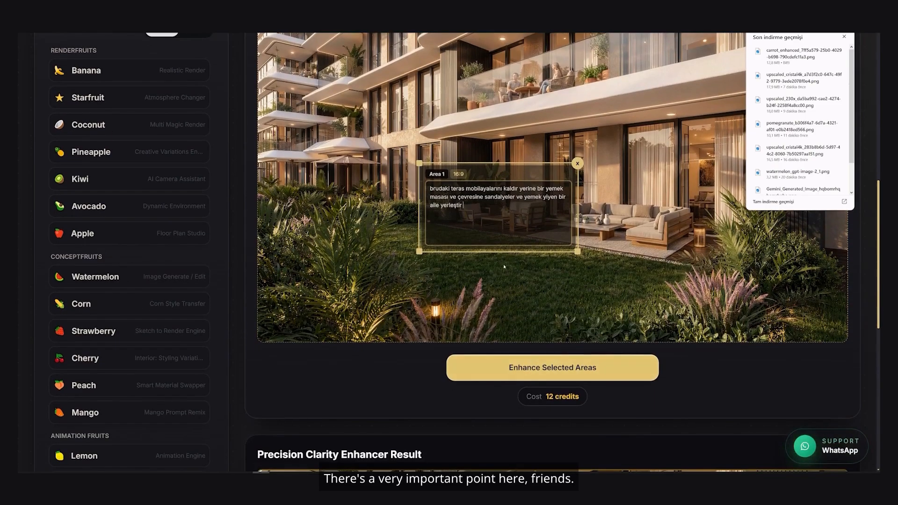
left_click(553, 366)
scroll(552, 305, "up", 4)
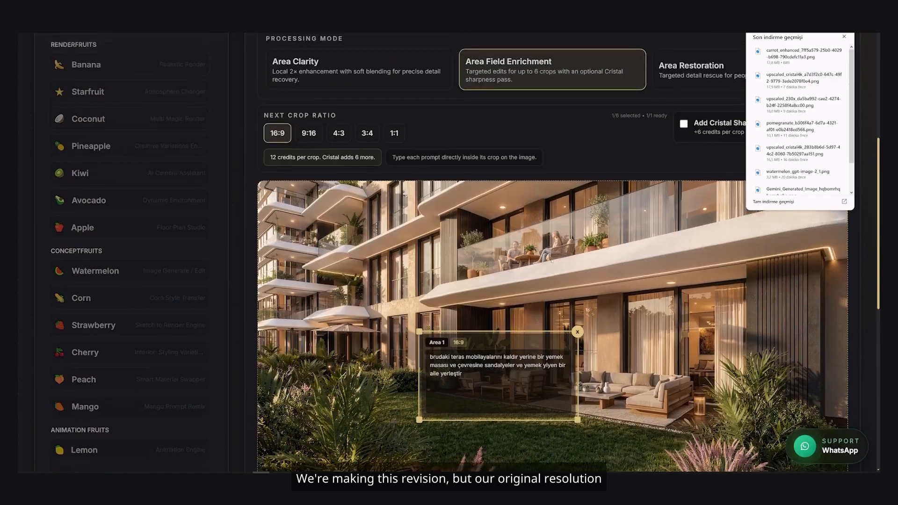
left_click(844, 36)
scroll(552, 253, "down", 2)
scroll(552, 252, "up", 3)
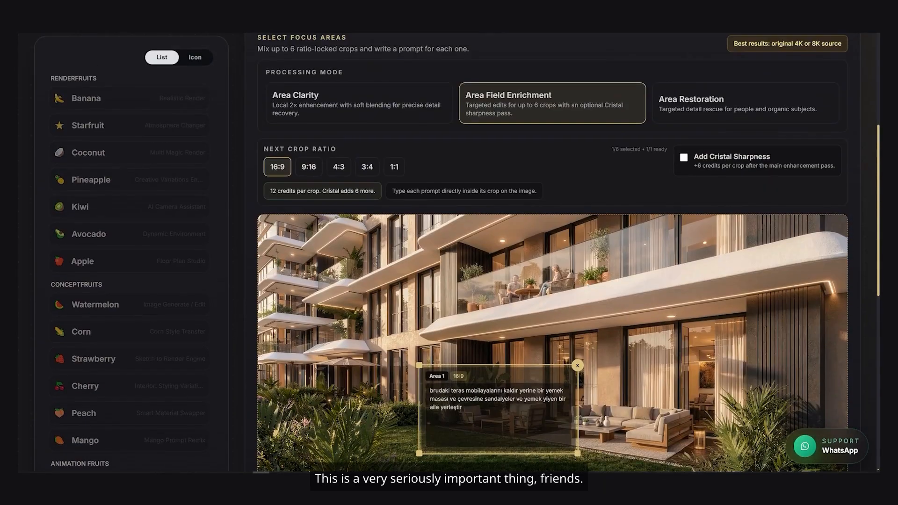
scroll(542, 302, "down", 5)
scroll(542, 302, "up", 4)
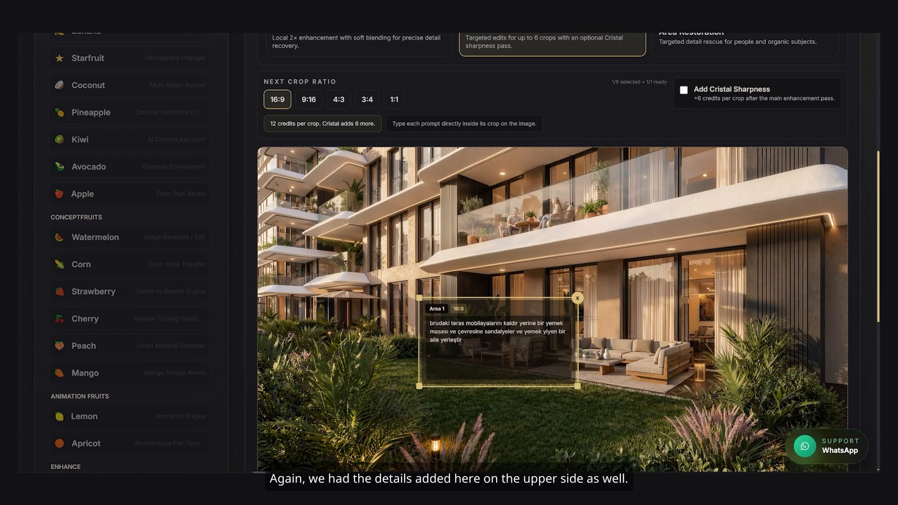
Compare the new dining table and family with the original terrace using the before/after slider
scroll(502, 283, "down", 3)
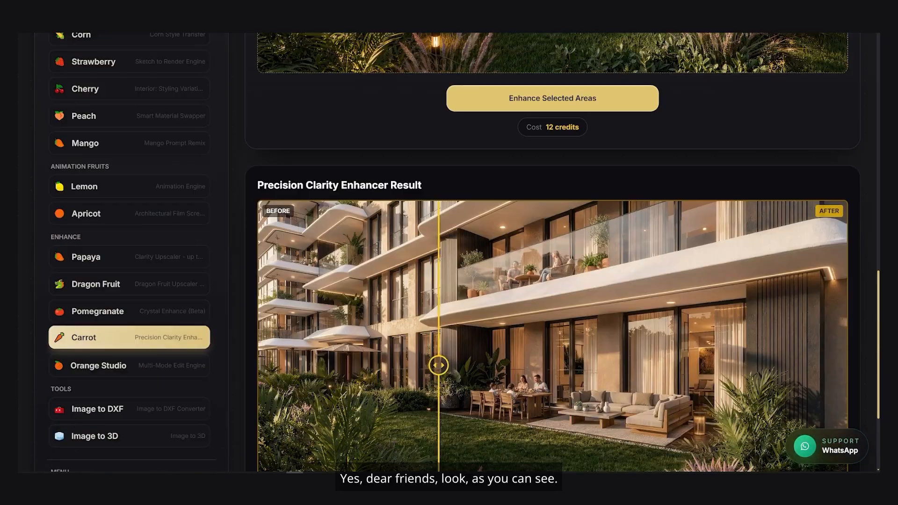
scroll(502, 283, "down", 3)
left_click_drag(438, 219, 248, 225)
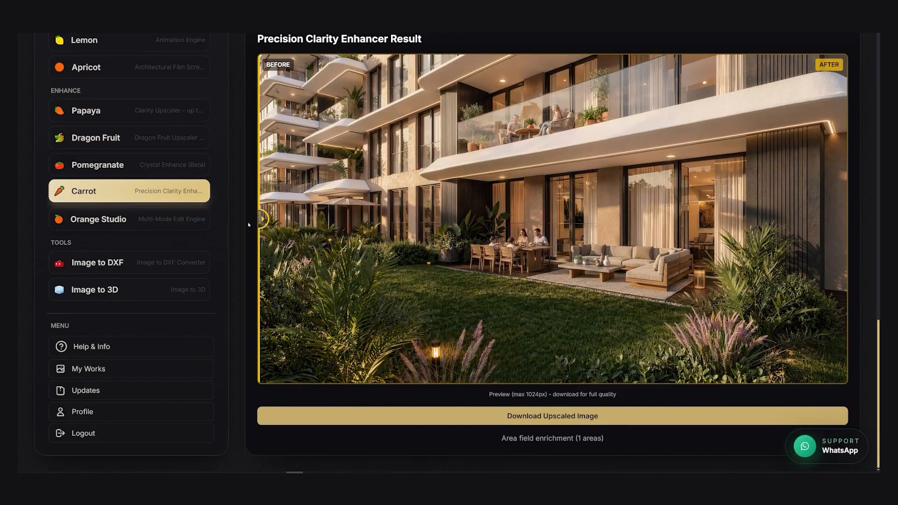
scroll(248, 225, "up", 2)
scroll(248, 225, "down", 2)
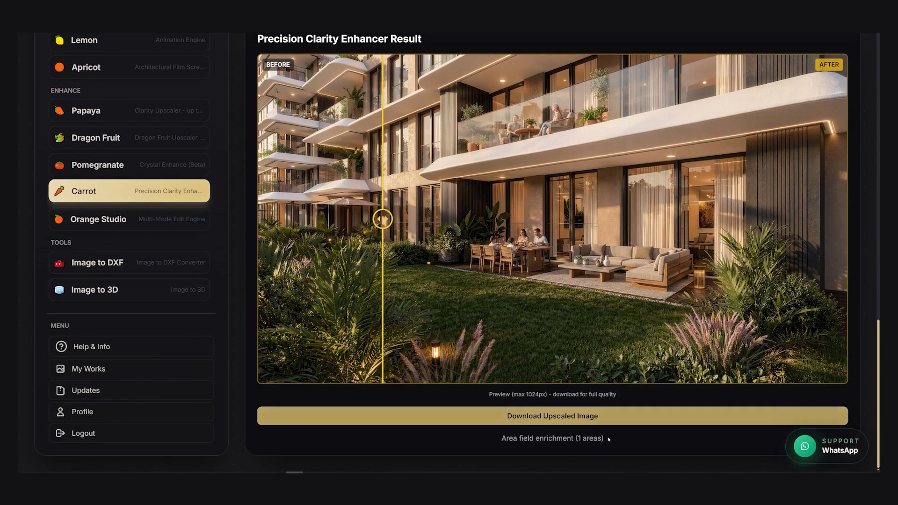
Download the upscaled image and place it over the render in the open Photoshop document
left_click(634, 416)
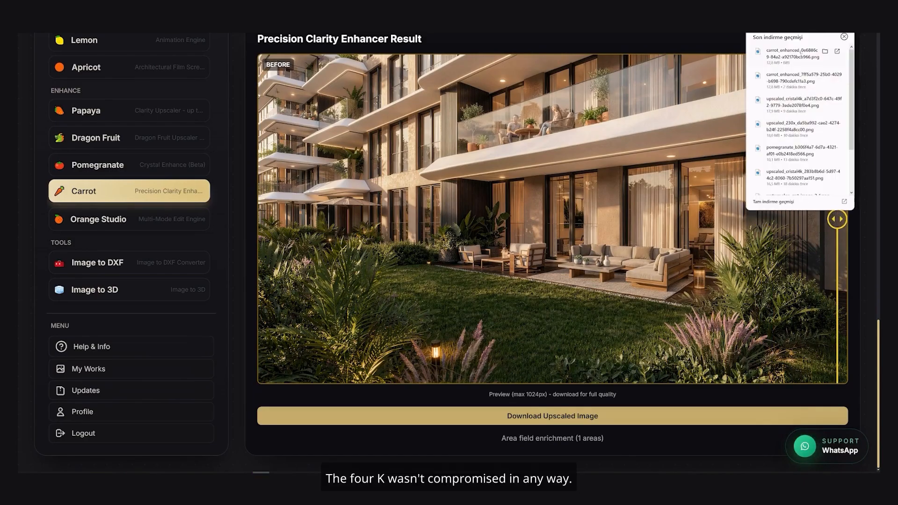
left_click_drag(802, 53, 314, 402)
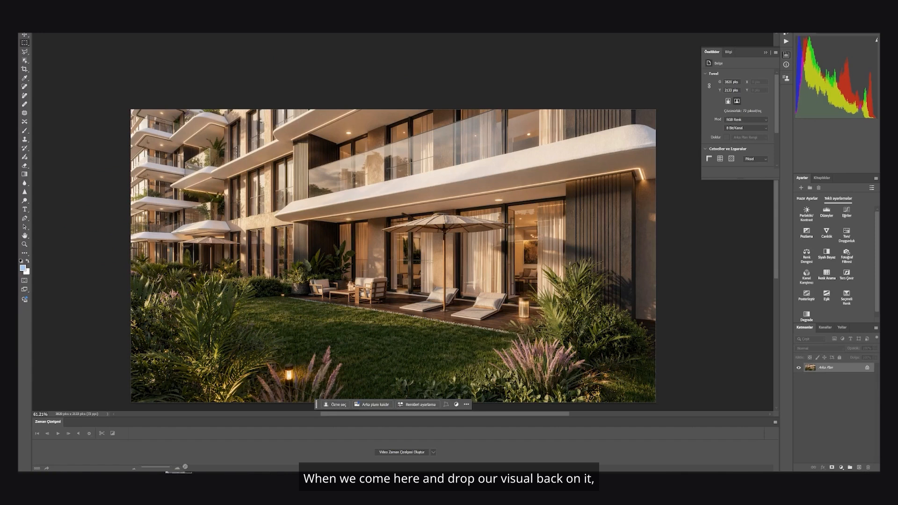
left_click_drag(314, 403, 367, 270)
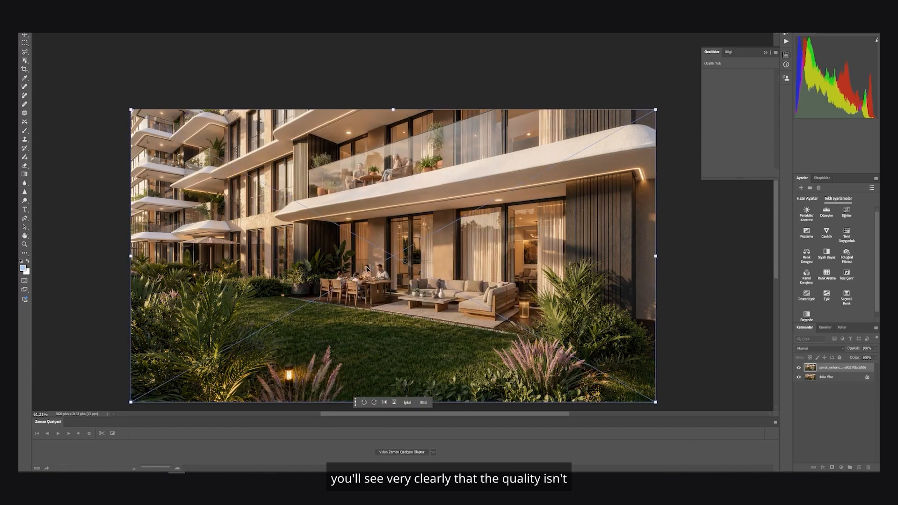
key("Return")
Examine the dining family and surrounding terrace up close to judge the placed image's quality
scroll(360, 224, "up", 5)
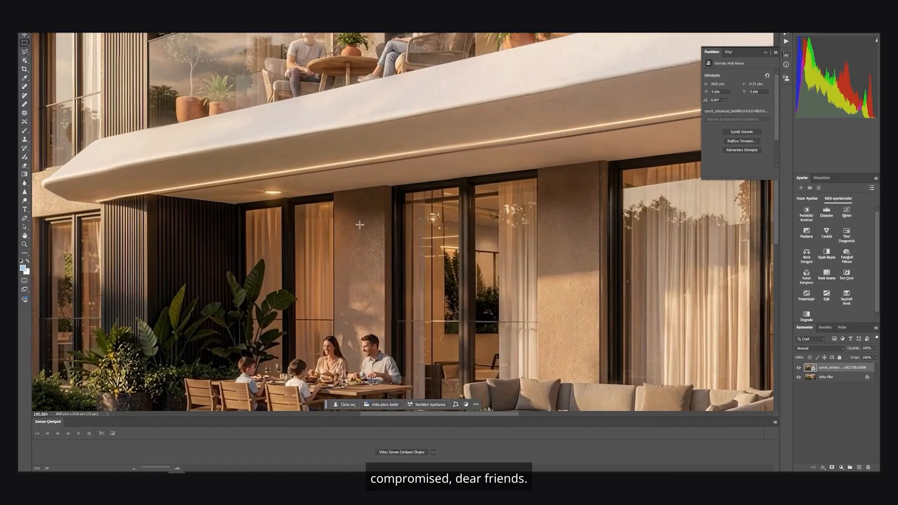
scroll(252, 392, "up", 4)
scroll(323, 290, "down", 2)
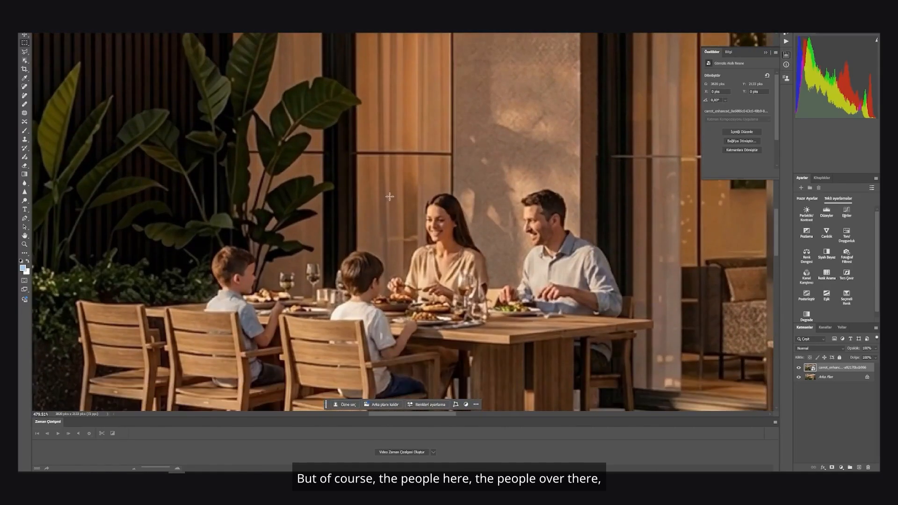
scroll(393, 188, "down", 3)
scroll(433, 219, "up", 1)
scroll(447, 241, "down", 4)
scroll(437, 119, "up", 2)
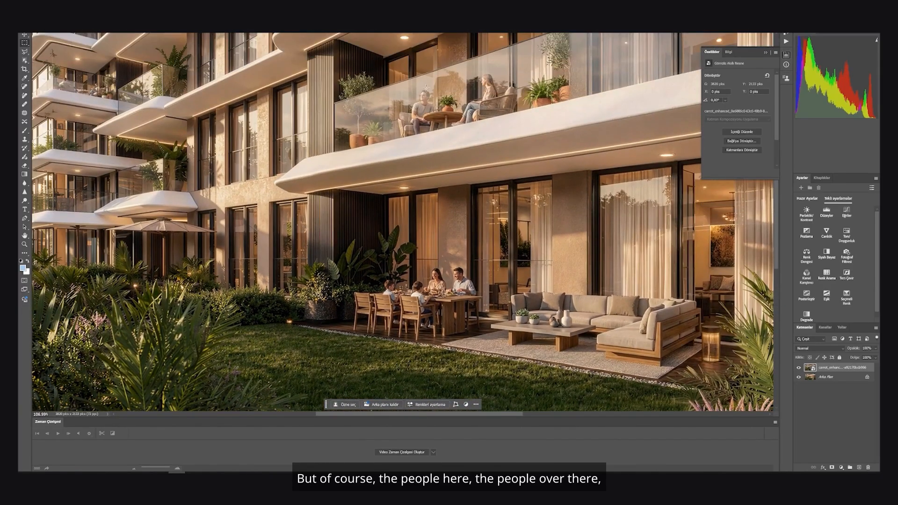
Merge the placed image layer into the background layer
key("Delete")
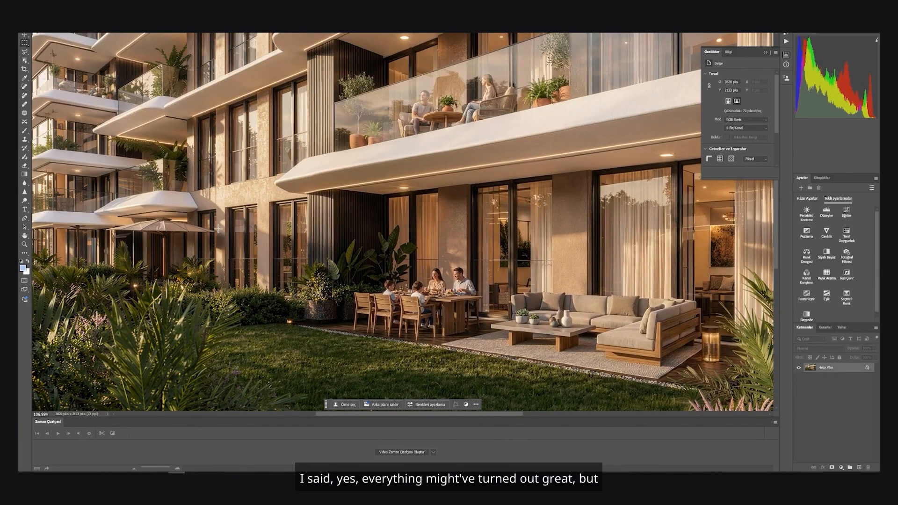
key("ctrl+shift+s")
key("Escape")
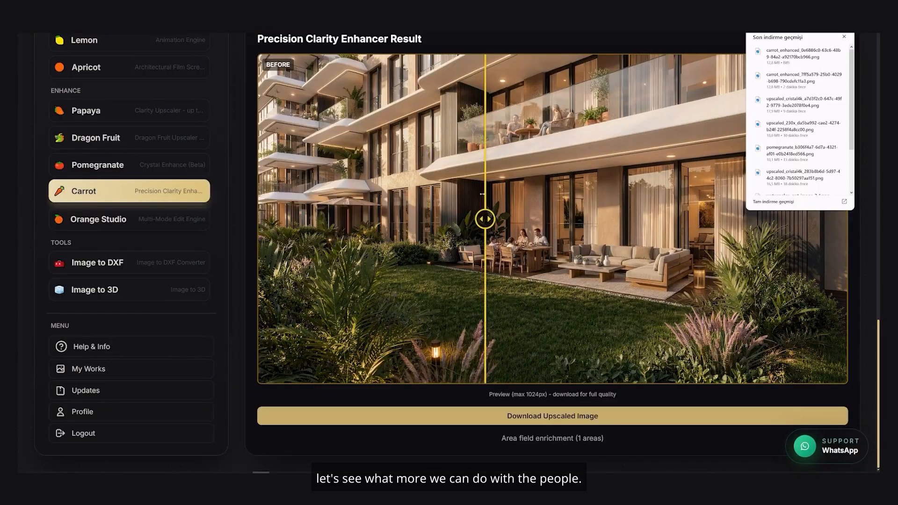
Switch back to ArchiFruits and replace Carrot's source image with the newly downloaded render
scroll(496, 181, "up", 5)
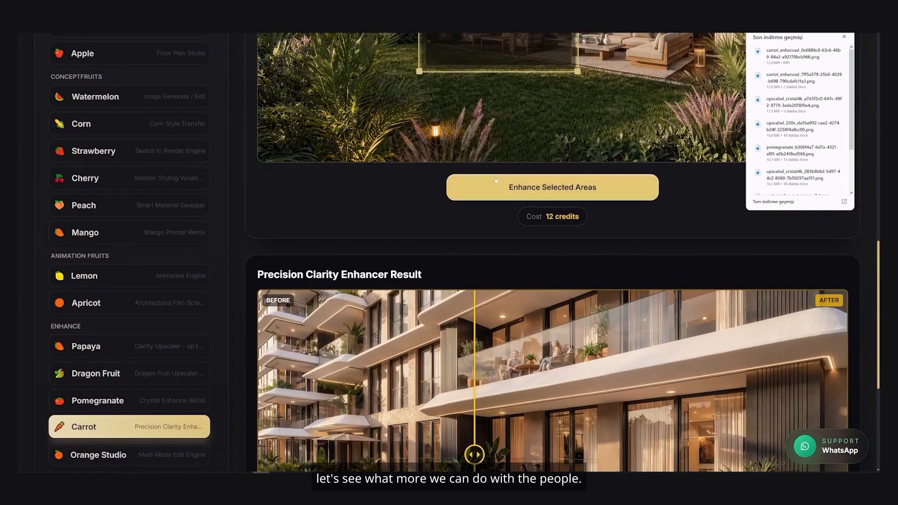
scroll(496, 181, "up", 10)
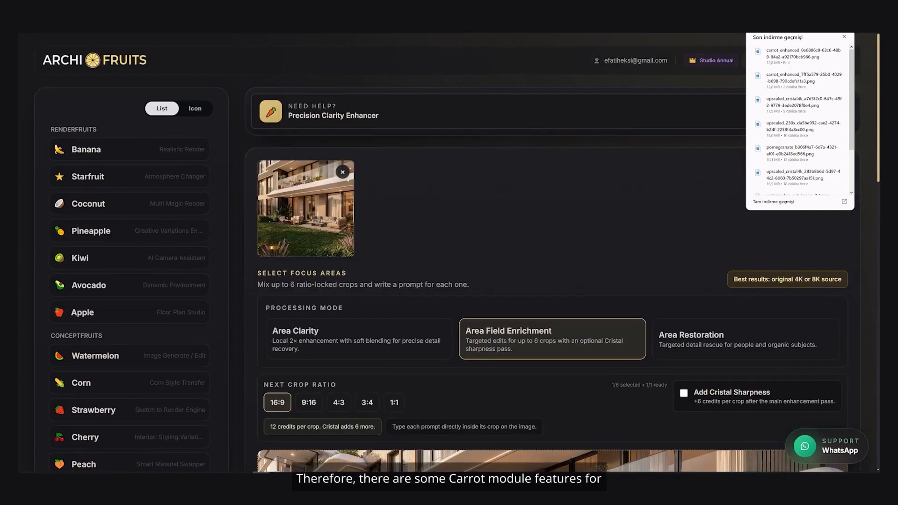
left_click(344, 173)
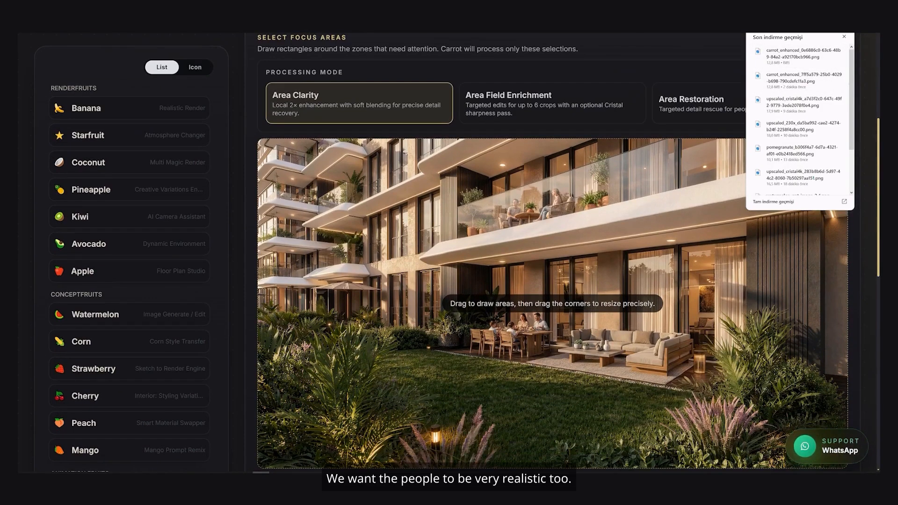
scroll(553, 252, "down", 2)
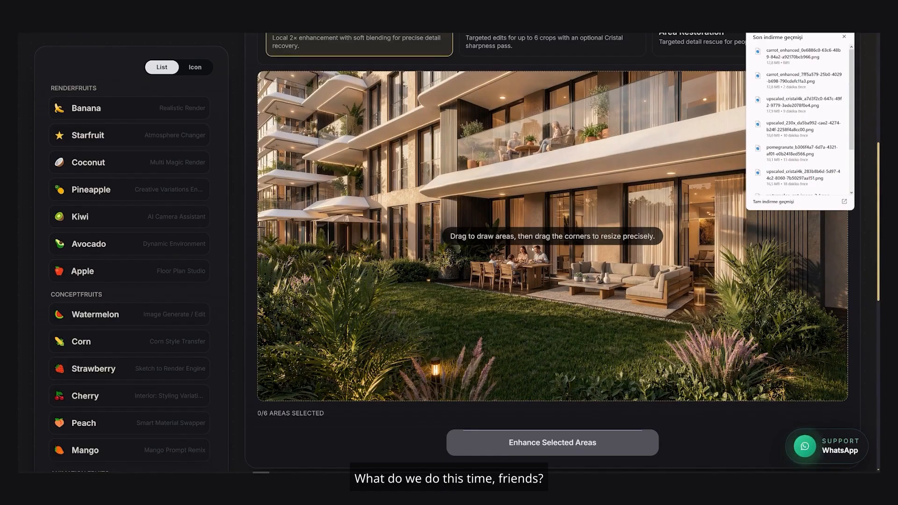
Draw an Area Clarity region around the dining table and family, sized to about 17% of the image width and height
left_click_drag(482, 238, 554, 280)
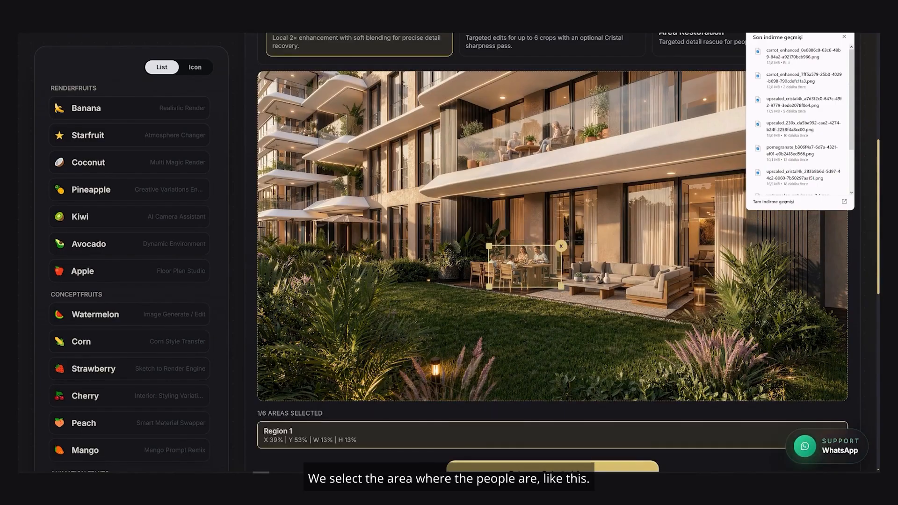
left_click_drag(529, 241, 513, 241)
left_click_drag(537, 280, 561, 294)
scroll(561, 295, "up", 3)
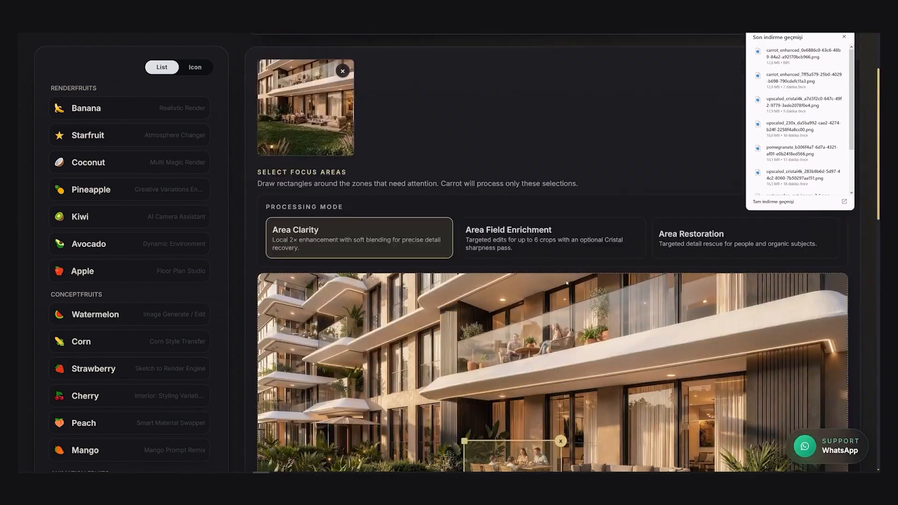
scroll(318, 170, "down", 1)
scroll(323, 162, "down", 5)
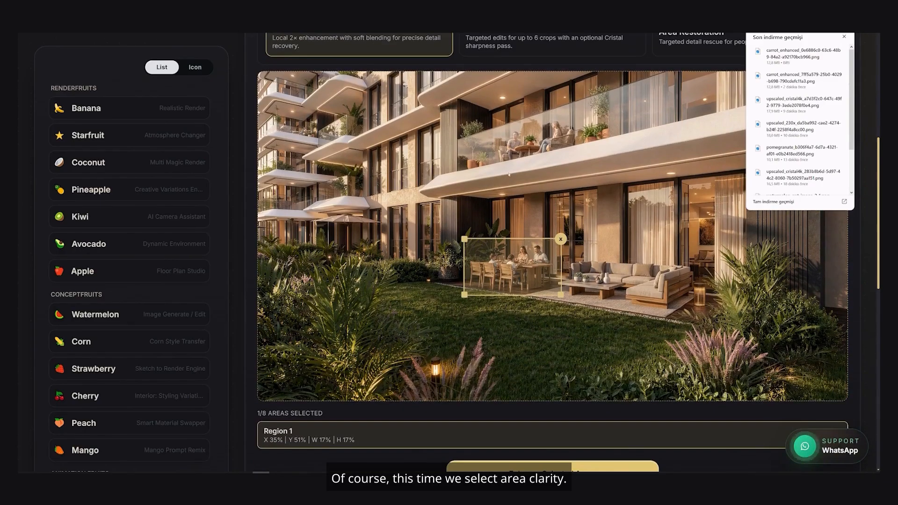
Draw a second Area Clarity region around the people seated on the upper balcony and tighten its corners
scroll(505, 179, "up", 3)
left_click_drag(497, 195, 572, 244)
left_click_drag(563, 208, 561, 198)
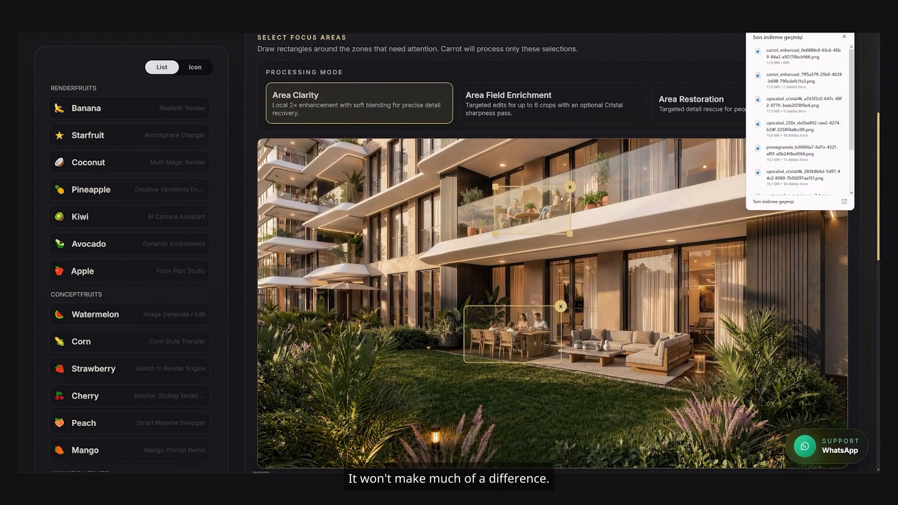
scroll(546, 219, "up", 2)
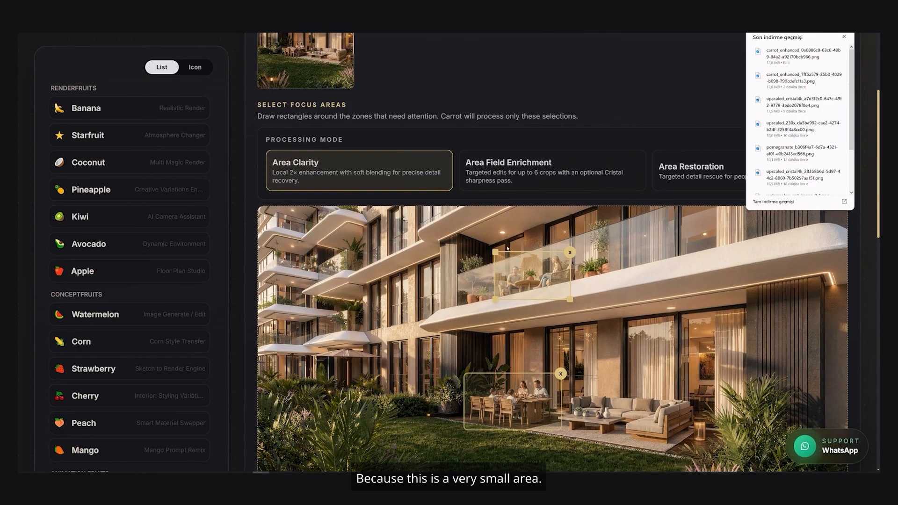
left_click_drag(496, 252, 501, 255)
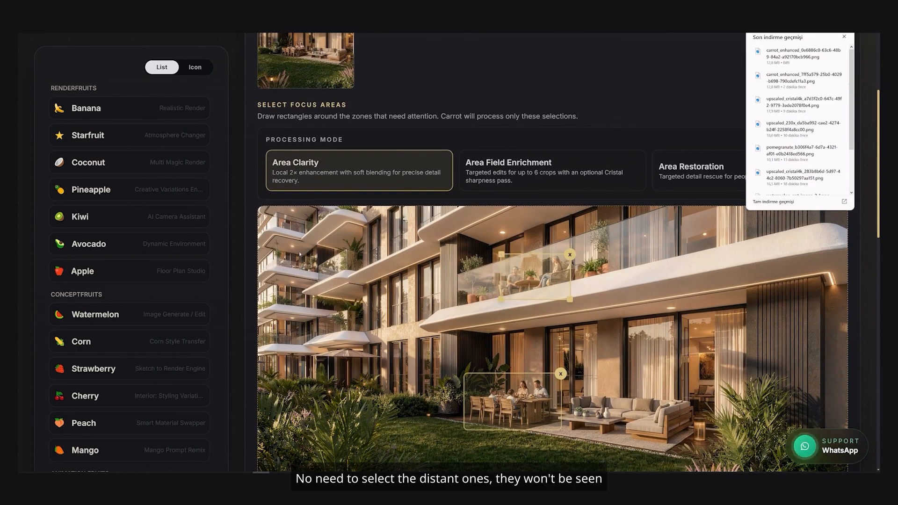
scroll(517, 231, "down", 4)
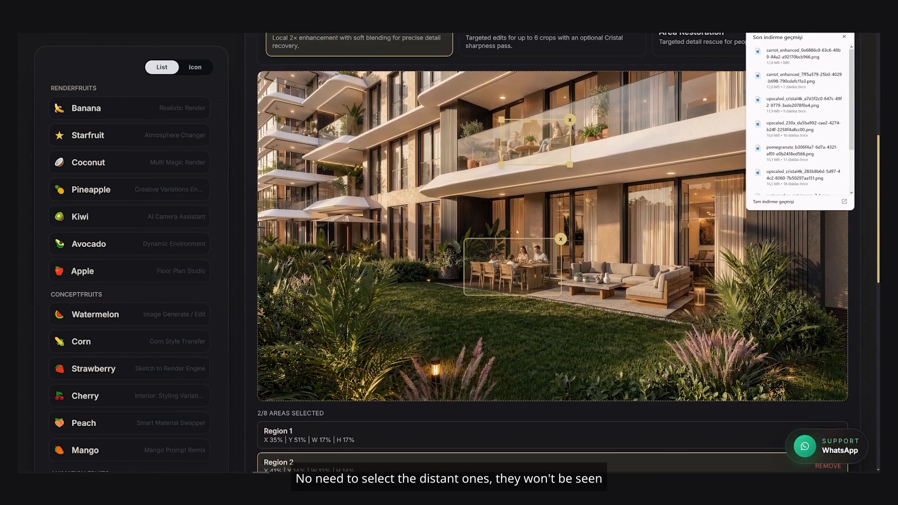
Run the Area Clarity enhancement on the two selected regions
left_click(844, 37)
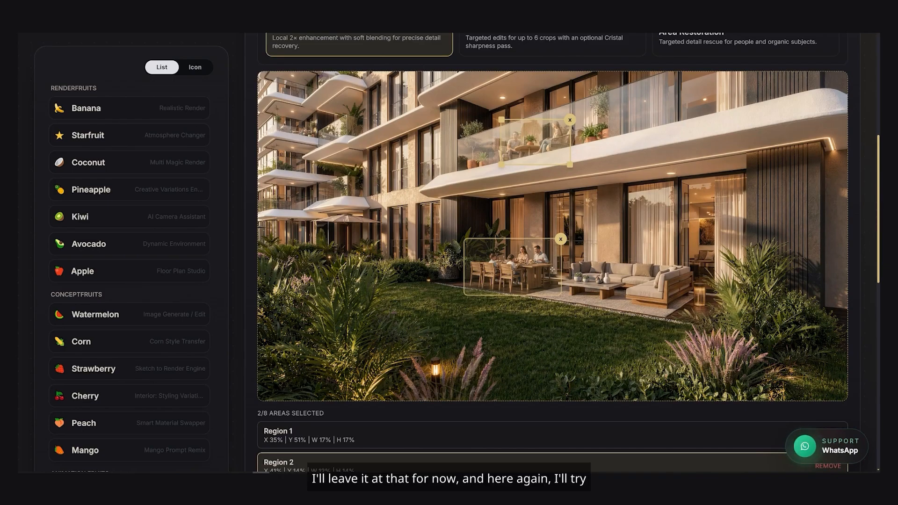
scroll(815, 448, "down", 4)
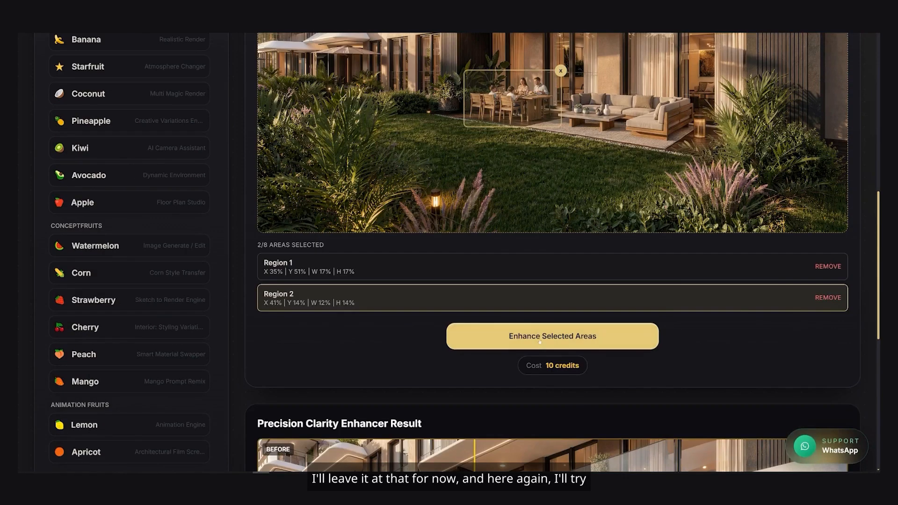
scroll(542, 395, "up", 9)
scroll(525, 413, "down", 2)
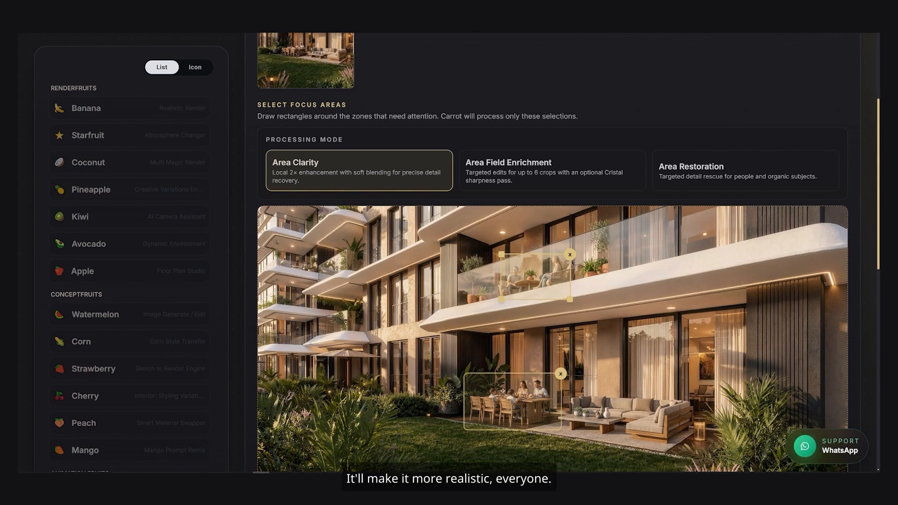
scroll(504, 391, "up", 4)
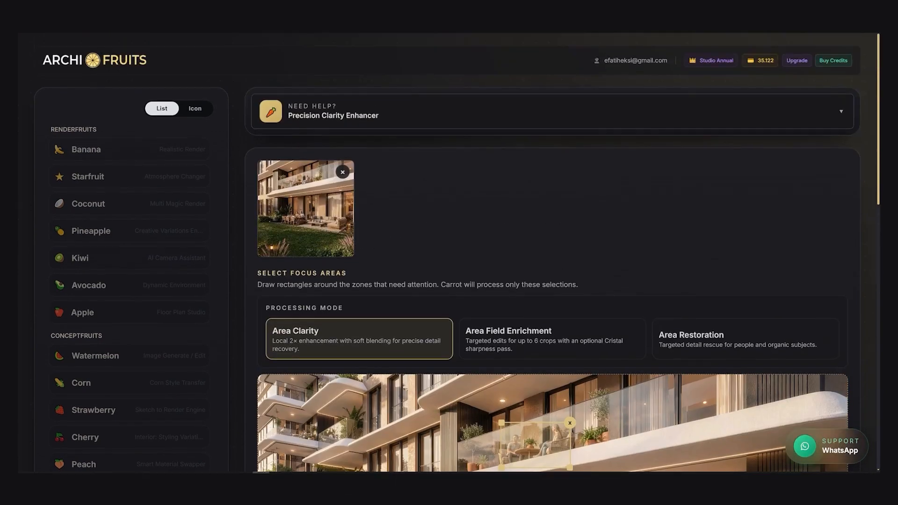
scroll(509, 376, "down", 5)
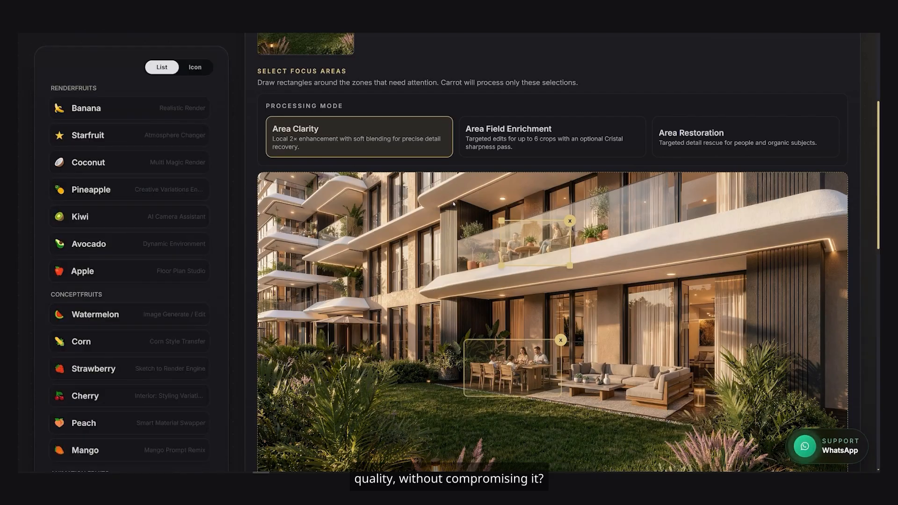
Download the Precision Clarity result, switch to Photoshop and place it as a new layer over the render
scroll(403, 276, "down", 15)
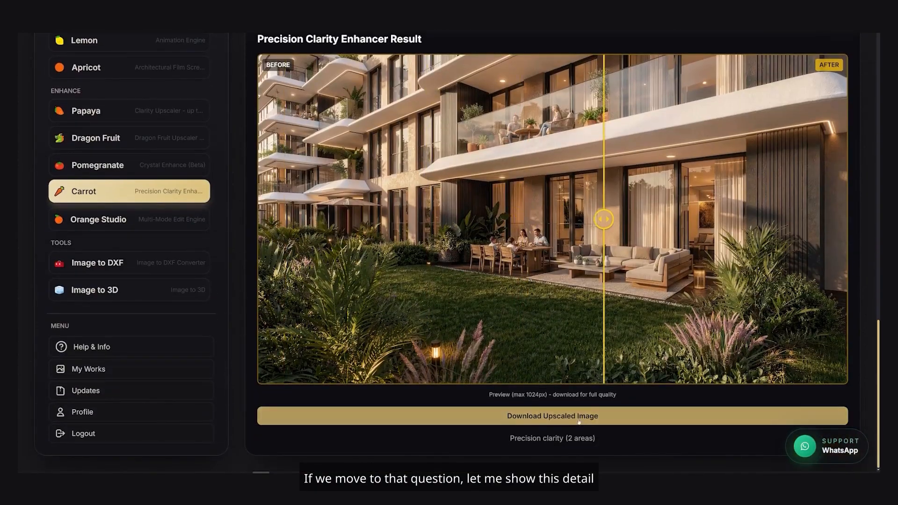
left_click(845, 29)
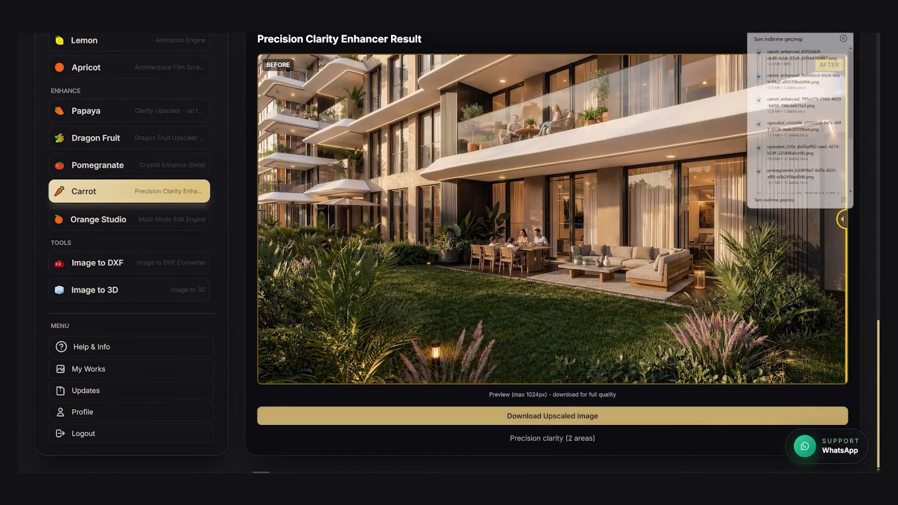
left_click_drag(795, 55, 381, 429)
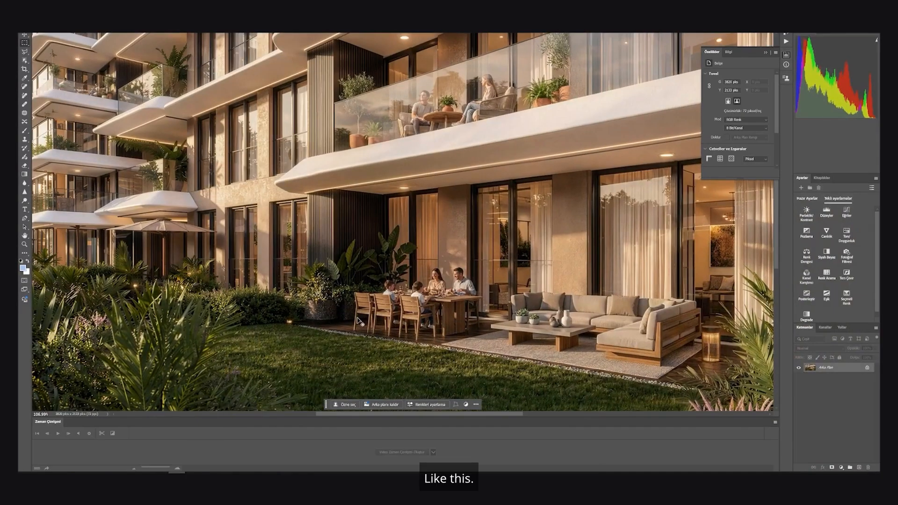
left_click_drag(360, 321, 360, 321)
left_click_drag(415, 243, 452, 262)
key("Return")
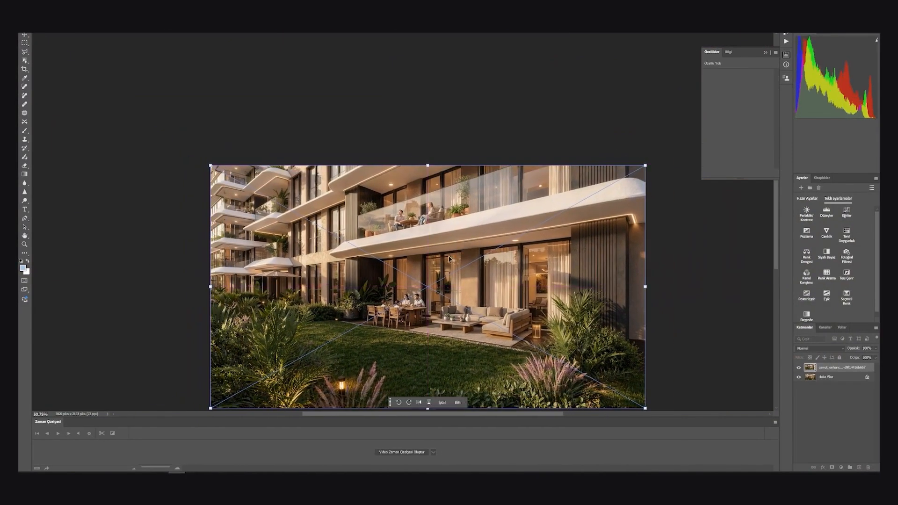
Compare the family at the dining table with the placed layer hidden and shown
scroll(432, 281, "up", 10)
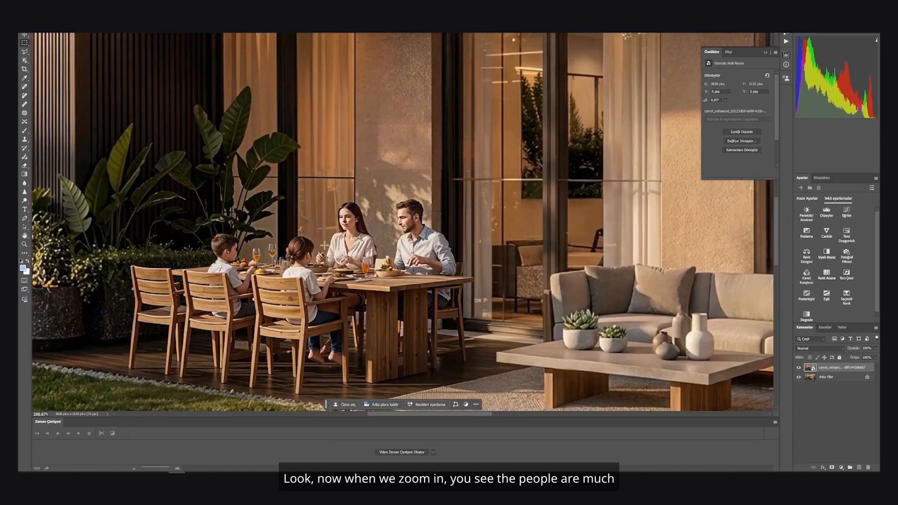
left_click(798, 368)
left_click(799, 369)
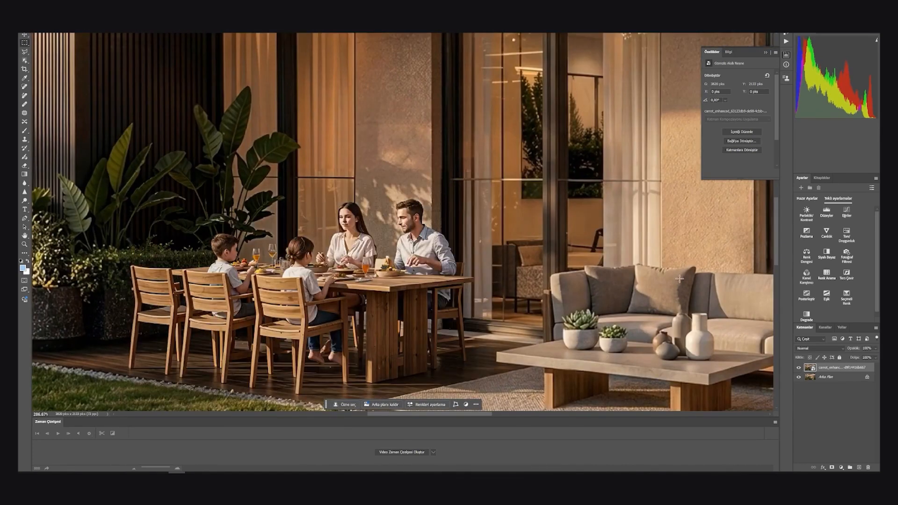
Add a layer mask to the placed layer for brushing back over-sharpened edges around the dining area
scroll(468, 224, "down", 3)
scroll(483, 221, "up", 2)
scroll(412, 213, "up", 1)
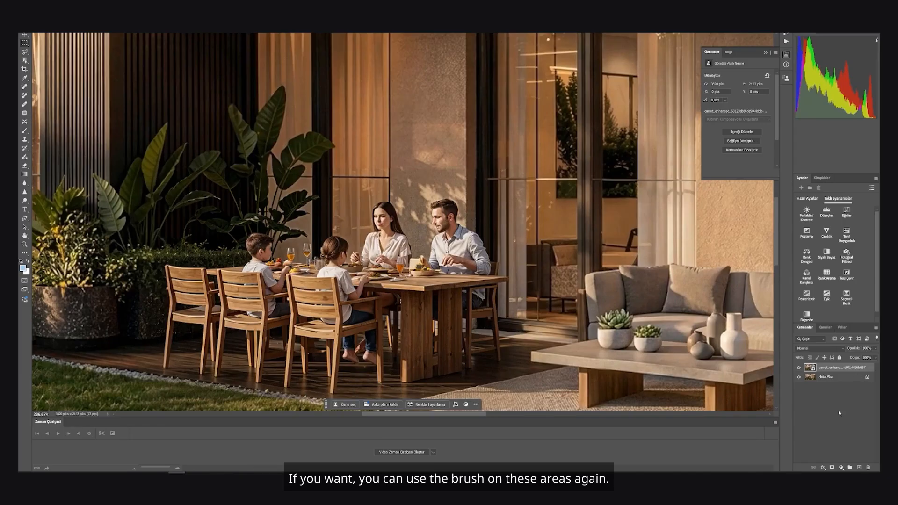
left_click(832, 467)
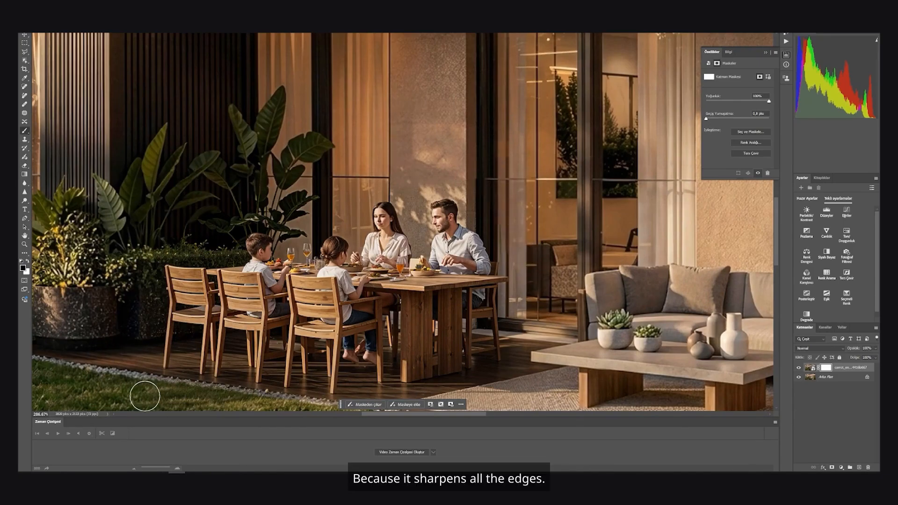
scroll(313, 339, "down", 4)
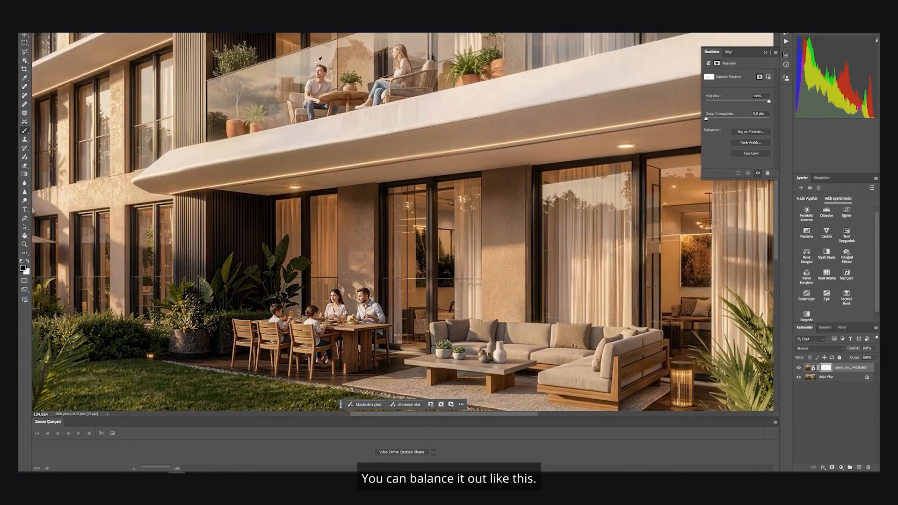
Examine the people on the upper balcony at close range with the enhanced layer hidden and shown
scroll(320, 59, "up", 4)
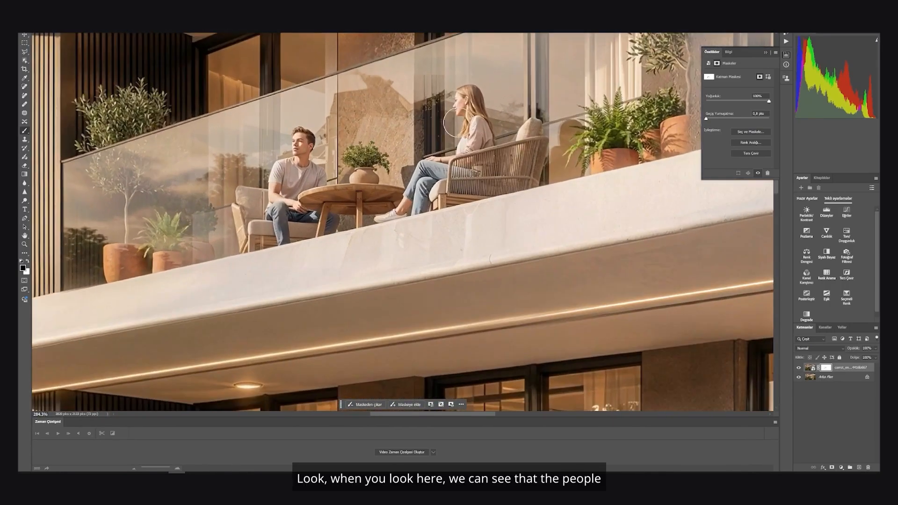
scroll(525, 241, "down", 5)
scroll(480, 179, "up", 5)
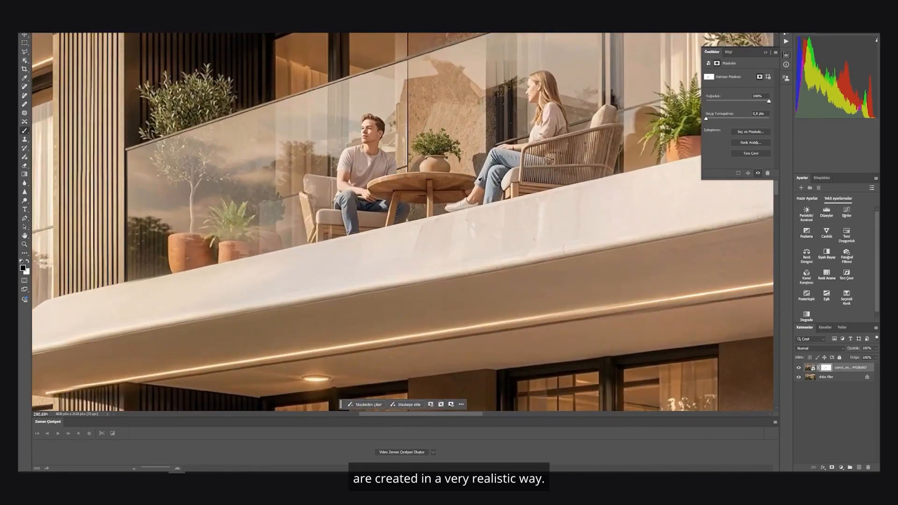
left_click(799, 368)
left_click(799, 368)
left_click(799, 367)
left_click(799, 367)
Mask out the enhanced layer along the upper balcony slab with a larger brush and merge it into the background layer
right_click(535, 245, "alt")
left_click_drag(535, 245, 596, 236)
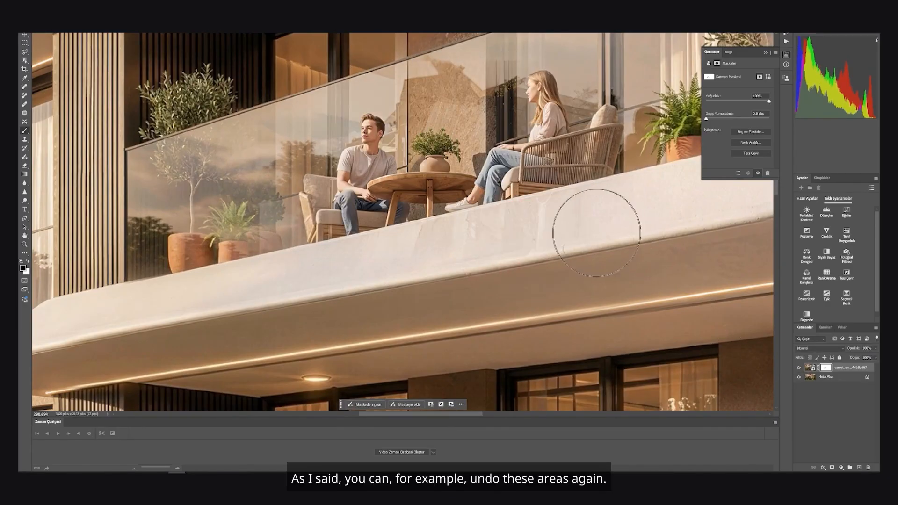
scroll(377, 280, "down", 5)
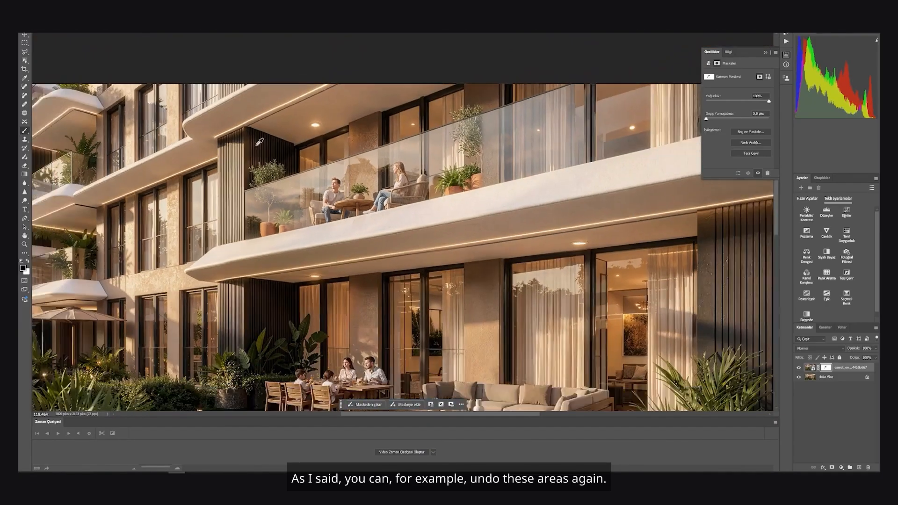
scroll(256, 292, "up", 2)
key("ctrl+e")
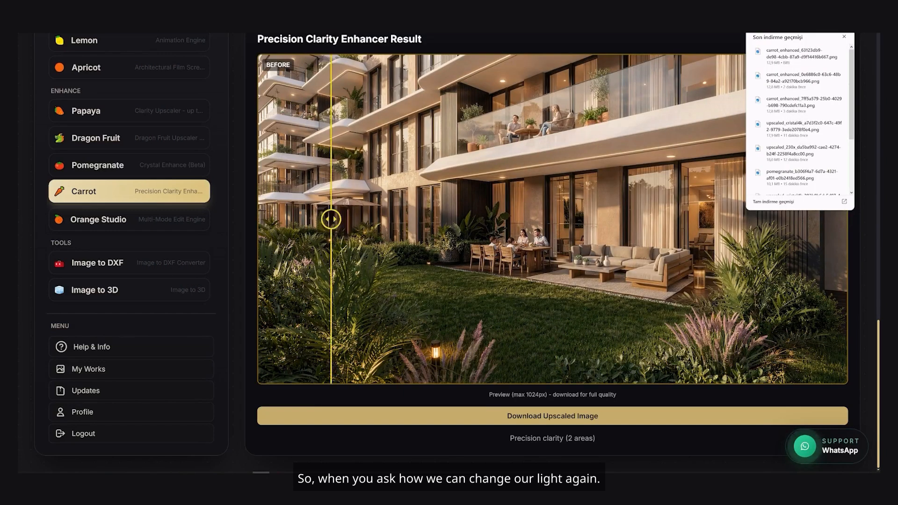
Switch to ArchiFruits, open Pomegranate and load the latest Carrot-enhanced render as its source image
left_click(95, 165)
scroll(458, 161, "up", 8)
left_click_drag(822, 52, 363, 197)
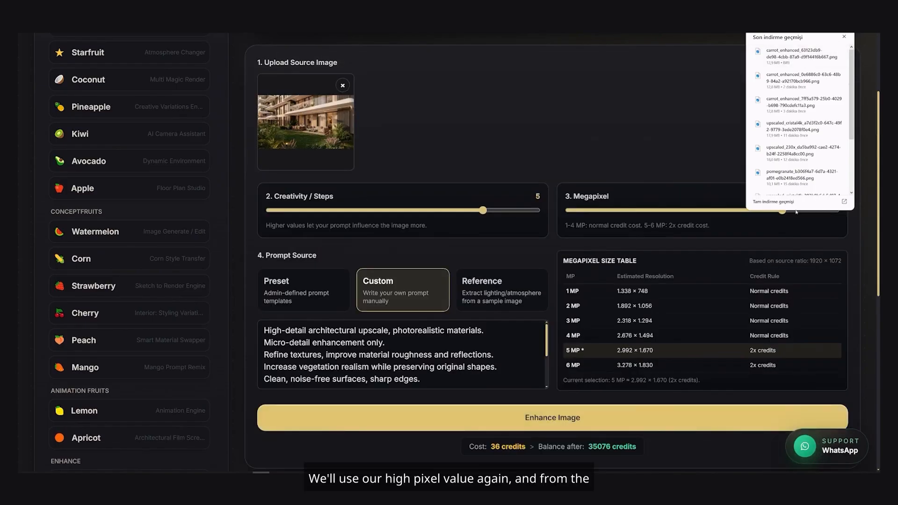
Set Megapixel to 6 and enhance the image with the Blue & Warm preset
left_click_drag(796, 212, 837, 211)
left_click(292, 282)
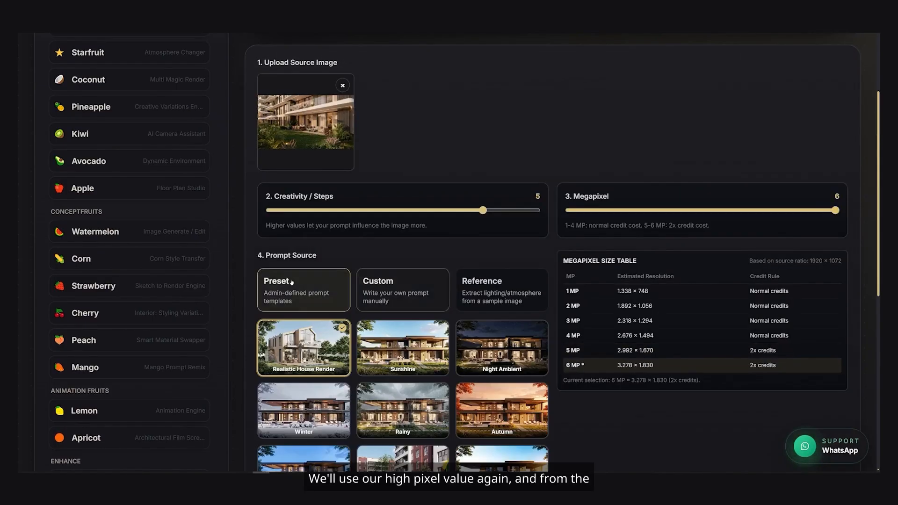
scroll(291, 282, "down", 3)
left_click(286, 359)
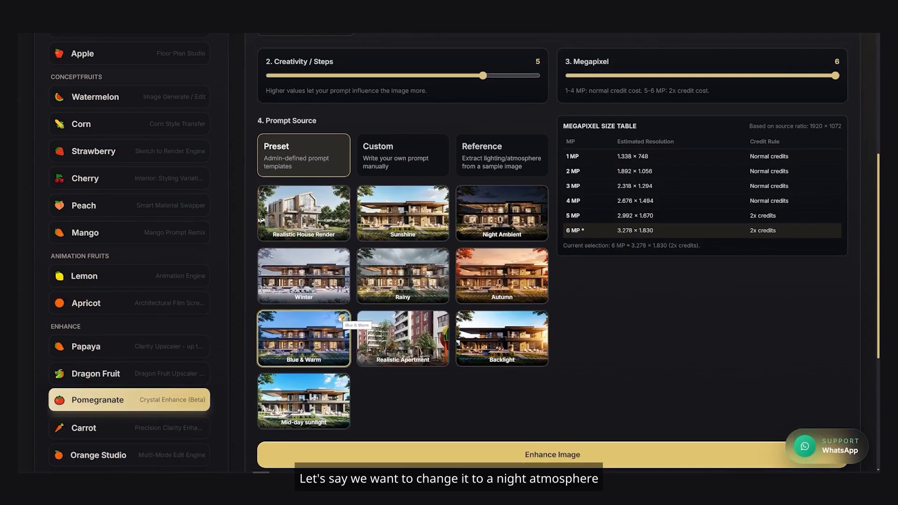
left_click(449, 454)
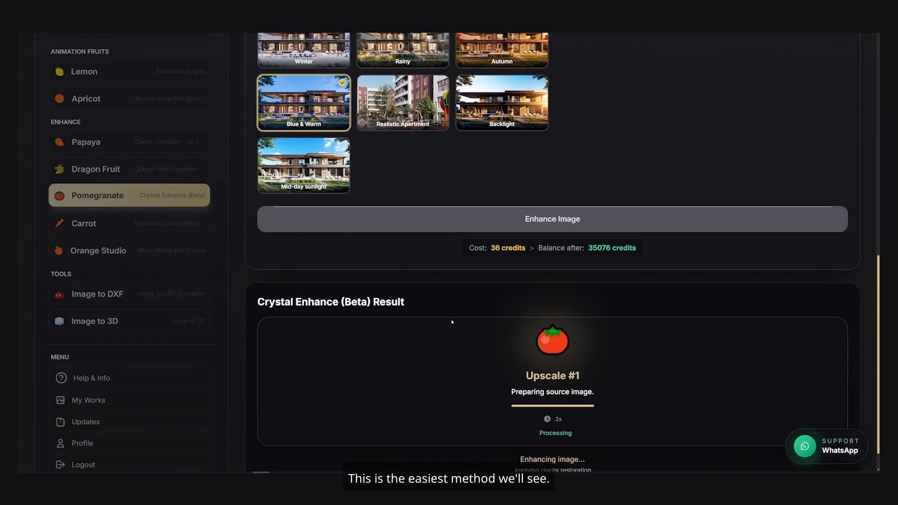
Review the Crystal Enhance settings and presets, and examine the Blue & Warm result in the before/after comparison
scroll(455, 315, "up", 3)
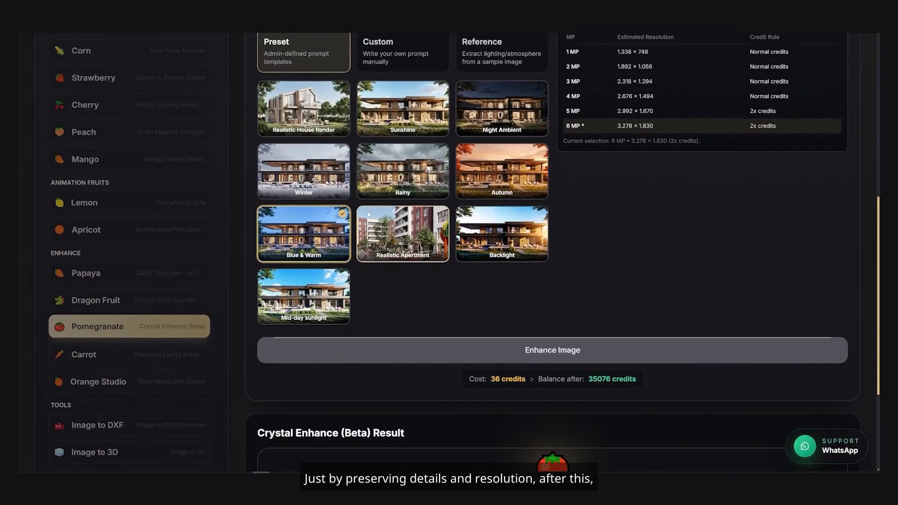
scroll(270, 334, "up", 2)
scroll(118, 348, "down", 2)
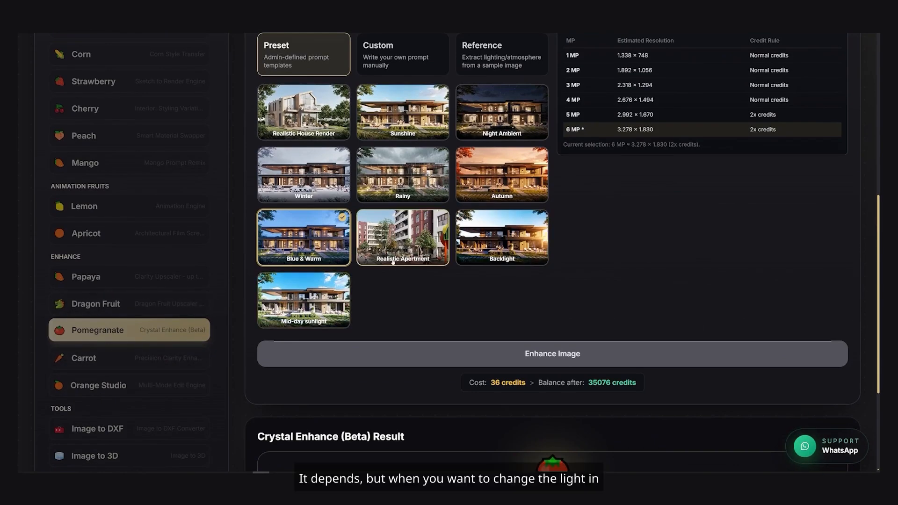
scroll(390, 261, "up", 5)
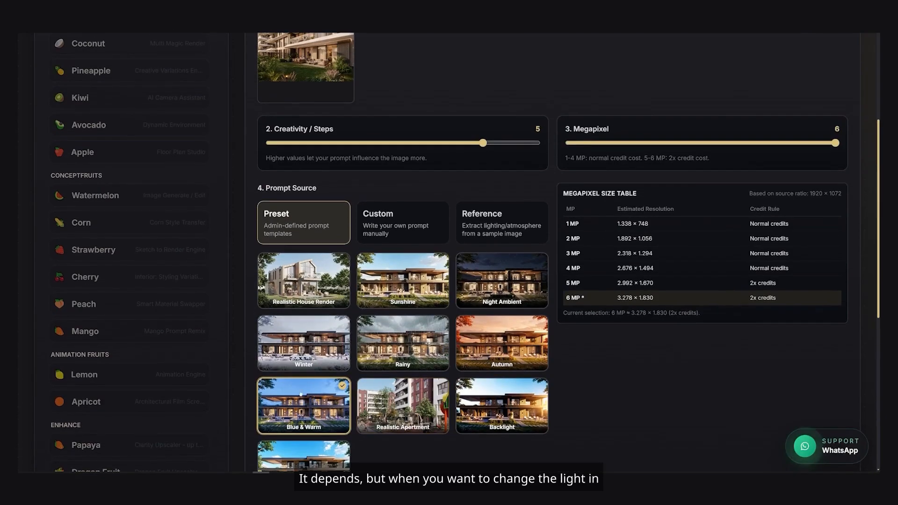
scroll(196, 106, "up", 5)
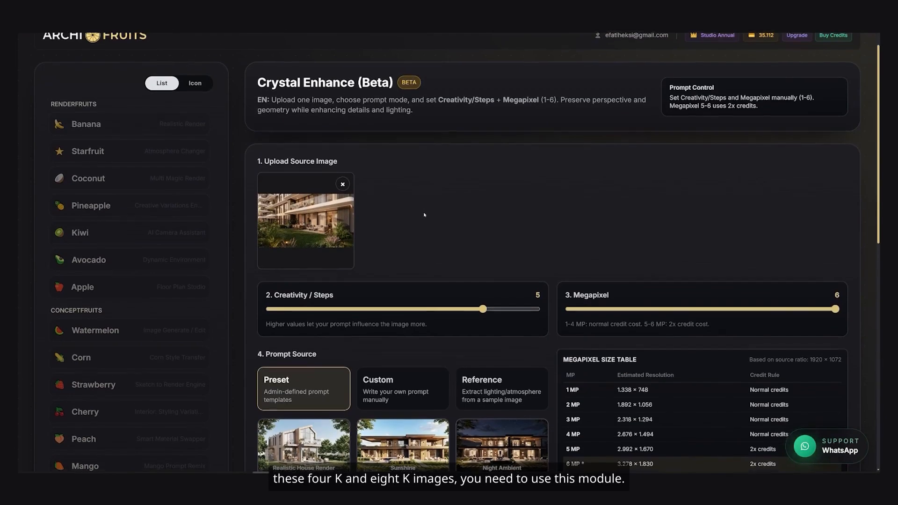
scroll(425, 215, "down", 5)
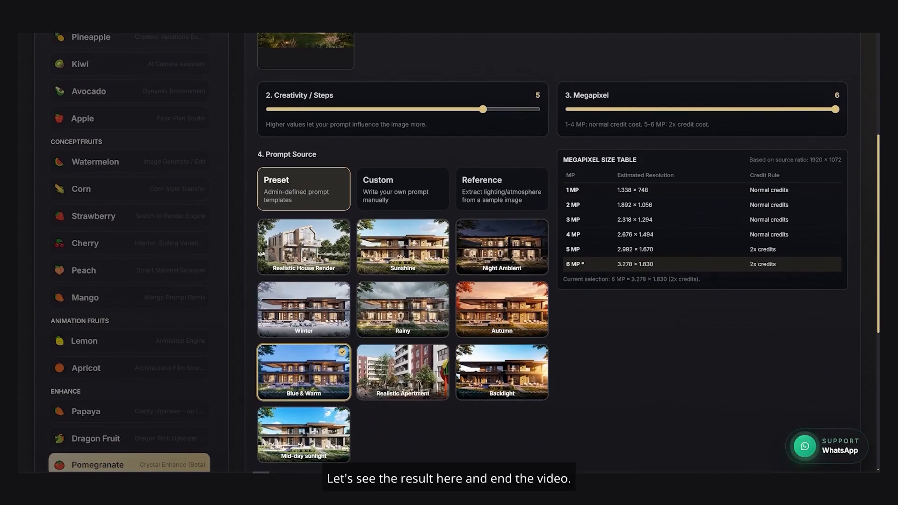
scroll(552, 253, "down", 4)
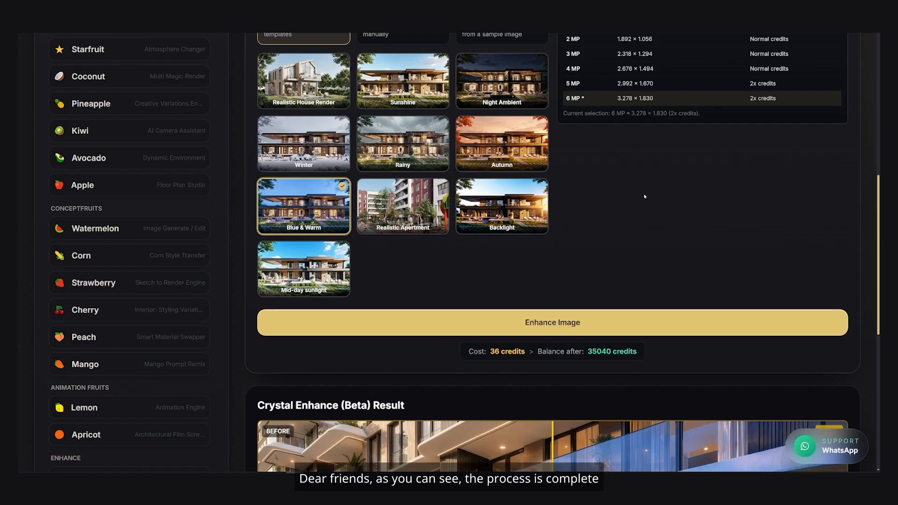
scroll(646, 203, "down", 6)
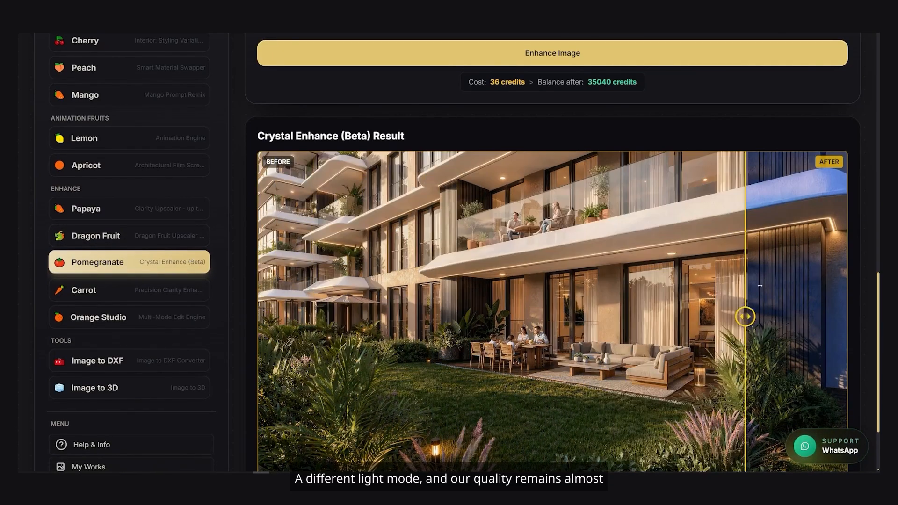
Place the downloaded Blue & Warm result over the render in Photoshop and compare its detail with the layer beneath
scroll(190, 282, "down", 2)
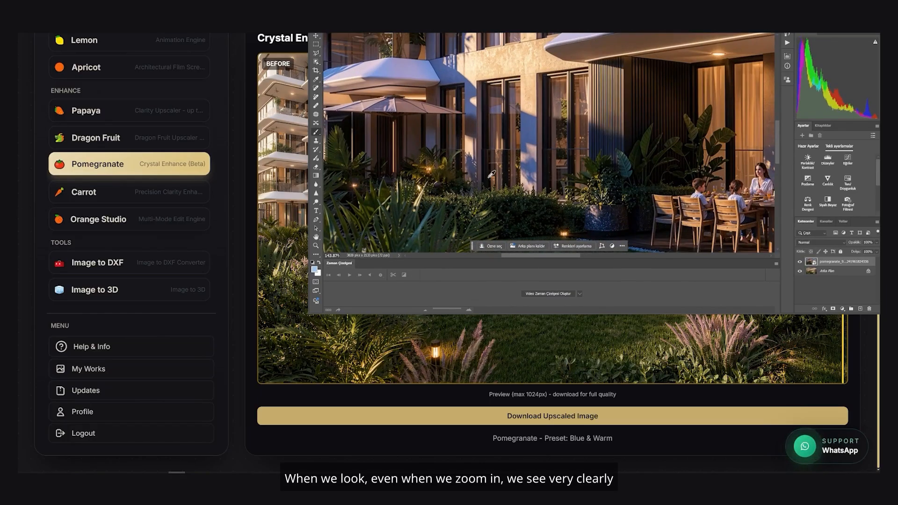
left_click(799, 262)
scroll(758, 214, "down", 3)
scroll(547, 127, "up", 6)
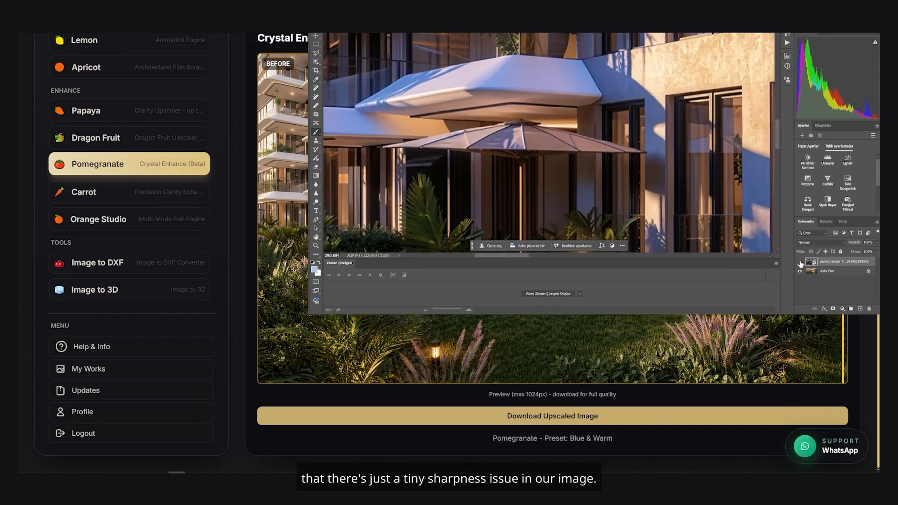
scroll(538, 155, "down", 5)
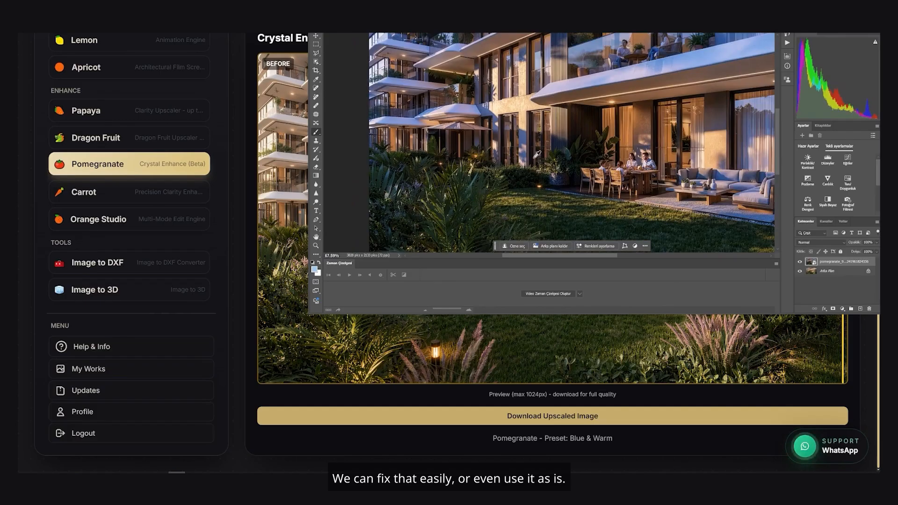
scroll(537, 154, "down", 2)
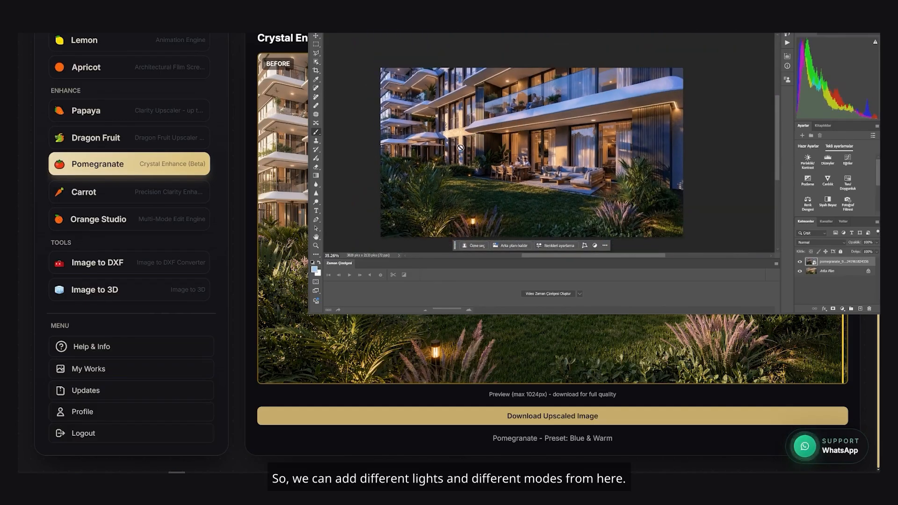
scroll(340, 237, "up", 5)
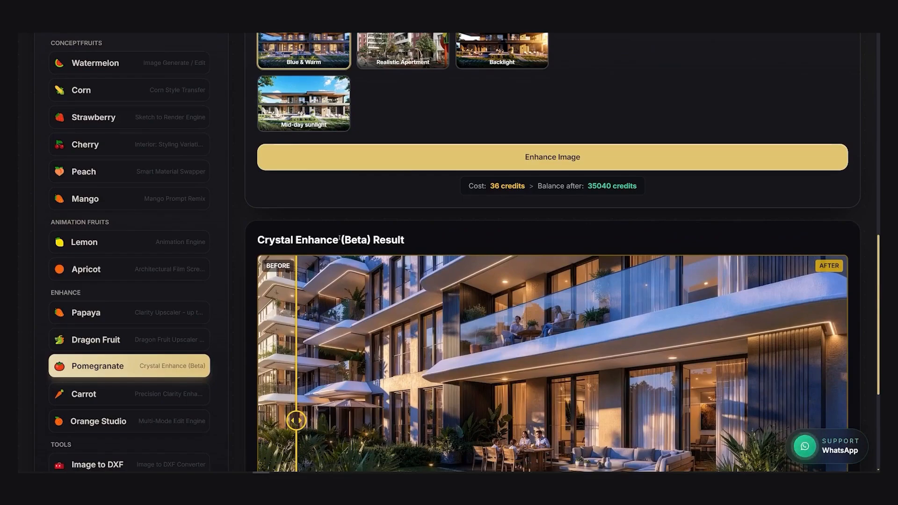
Set the prompt source to Reference and load the twilight city image with light trails as the lighting reference
scroll(339, 238, "up", 5)
left_click(456, 103)
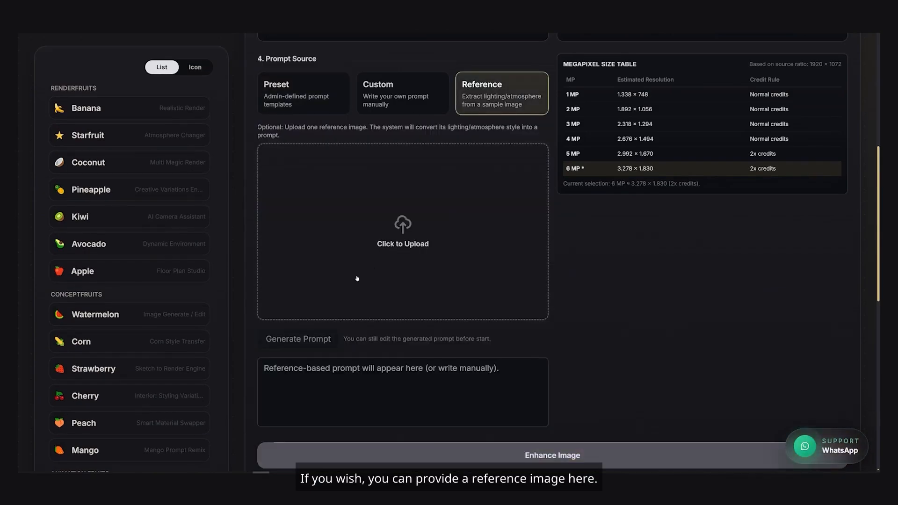
left_click(380, 225)
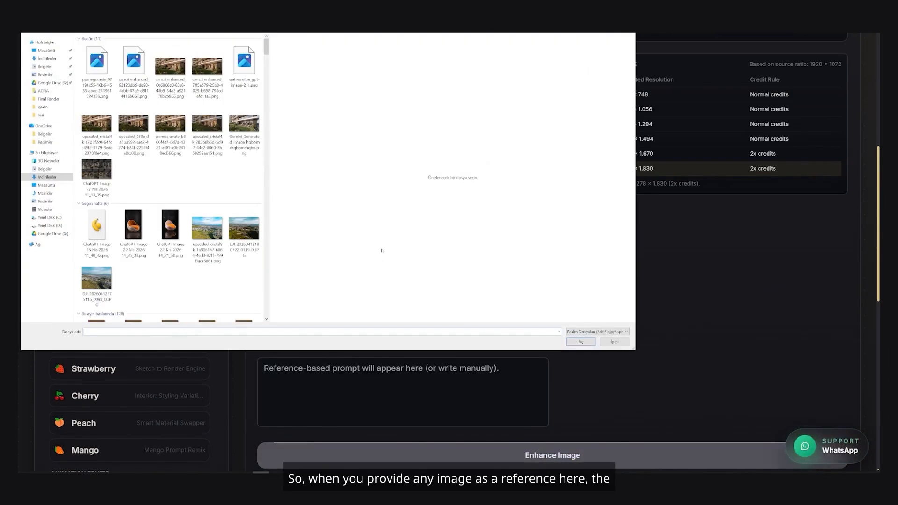
left_click(244, 124)
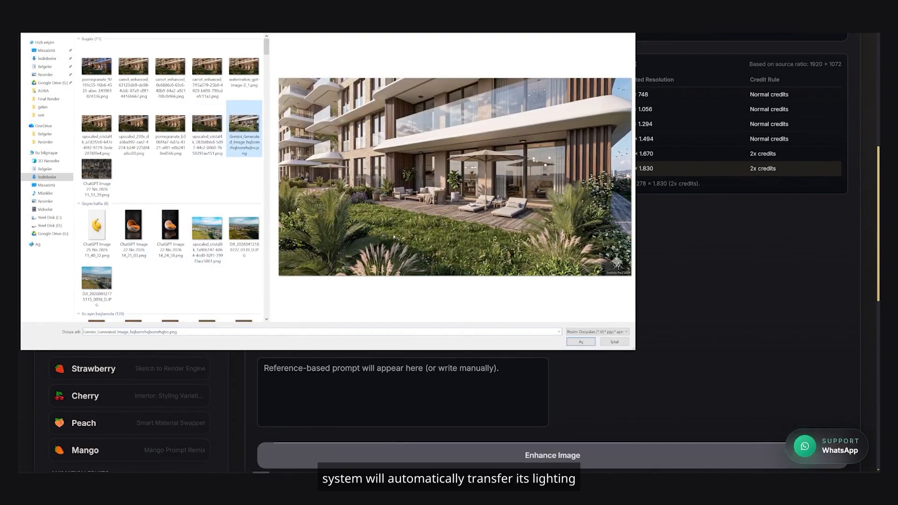
scroll(205, 226, "down", 5)
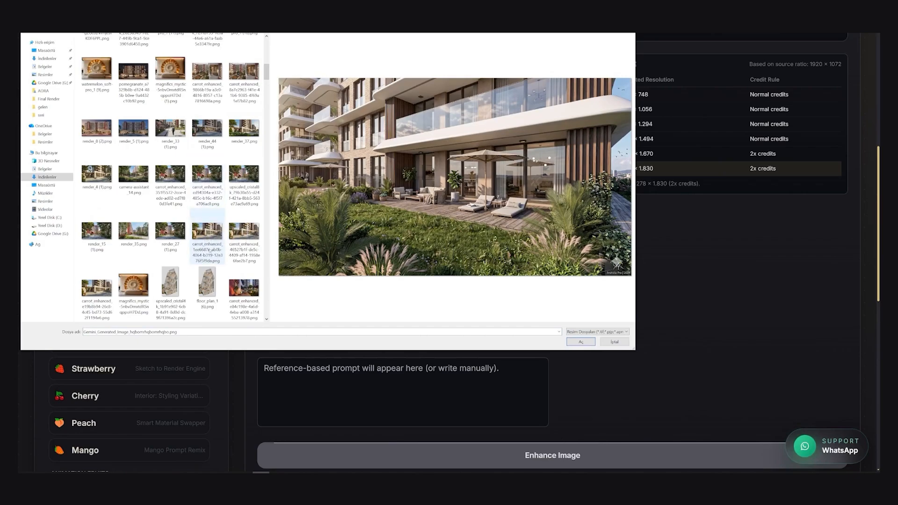
scroll(206, 227, "down", 5)
scroll(219, 265, "down", 5)
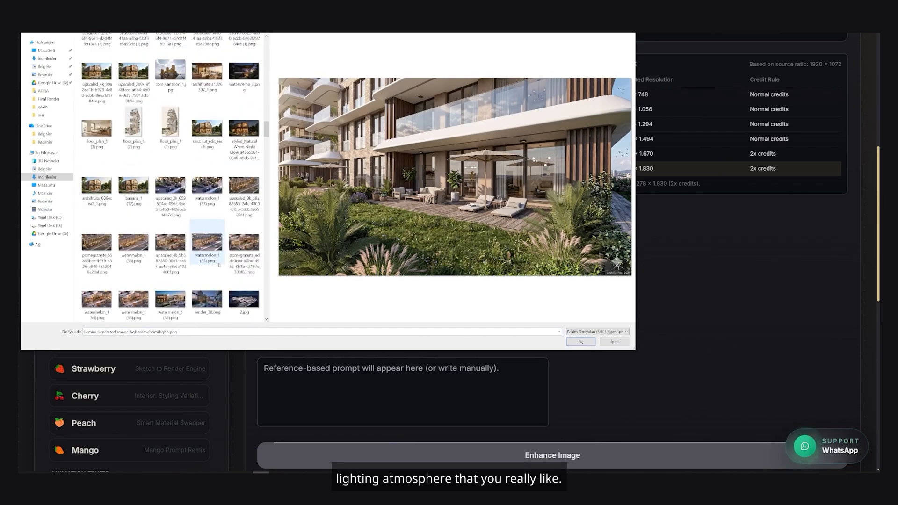
left_click(211, 300)
double_click(211, 299)
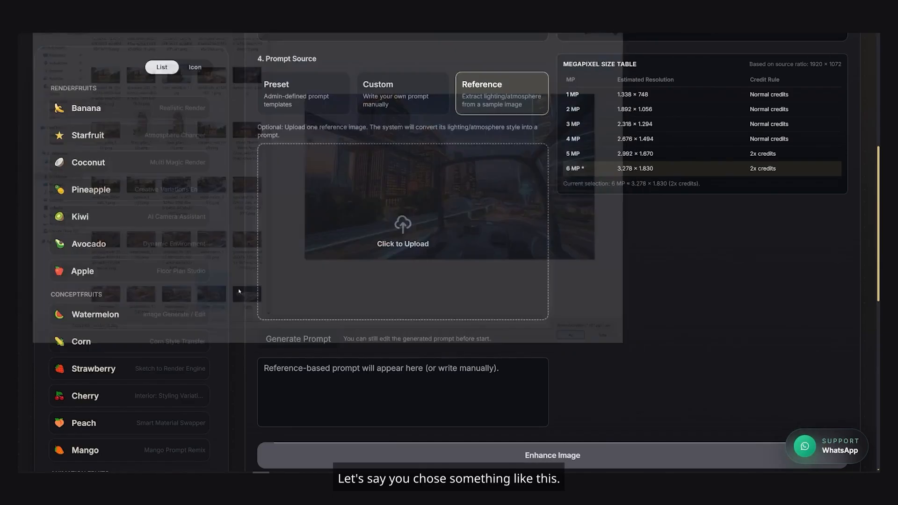
Generate a lighting prompt from the reference image and review the generated text
left_click(285, 261)
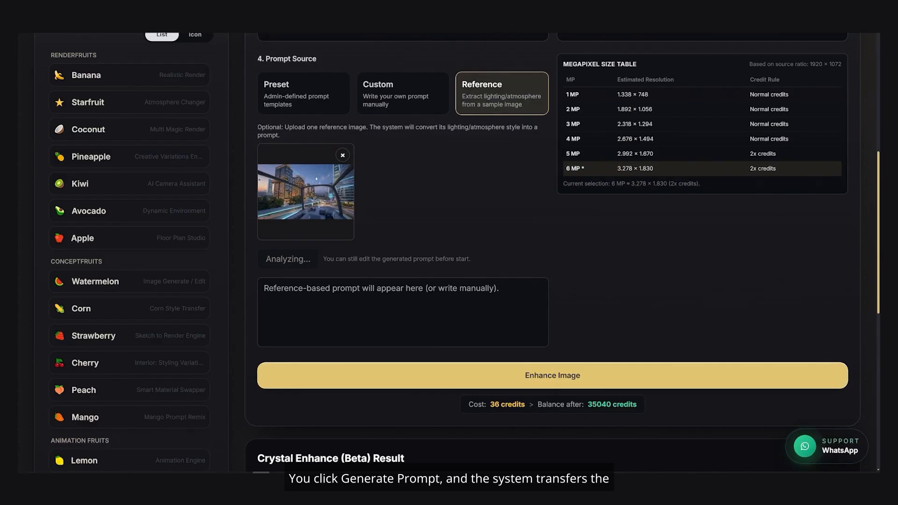
left_click(372, 321)
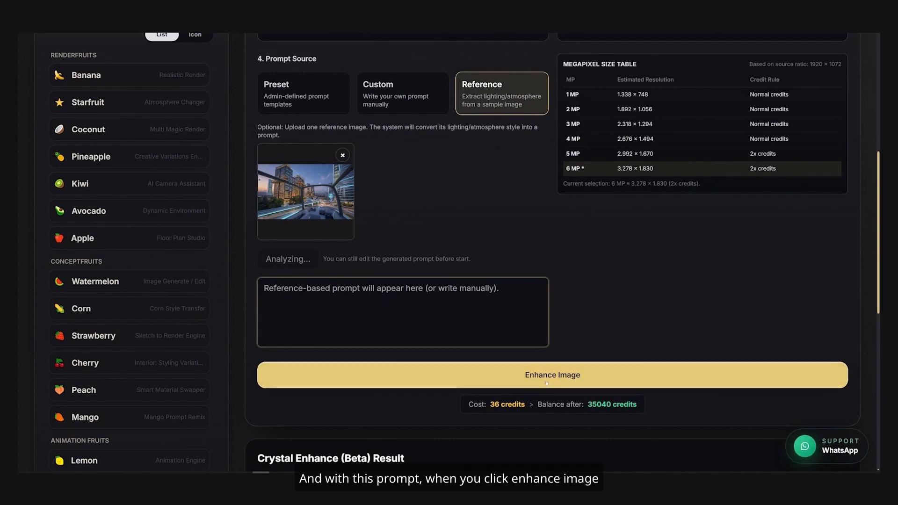
scroll(487, 260, "down", 1)
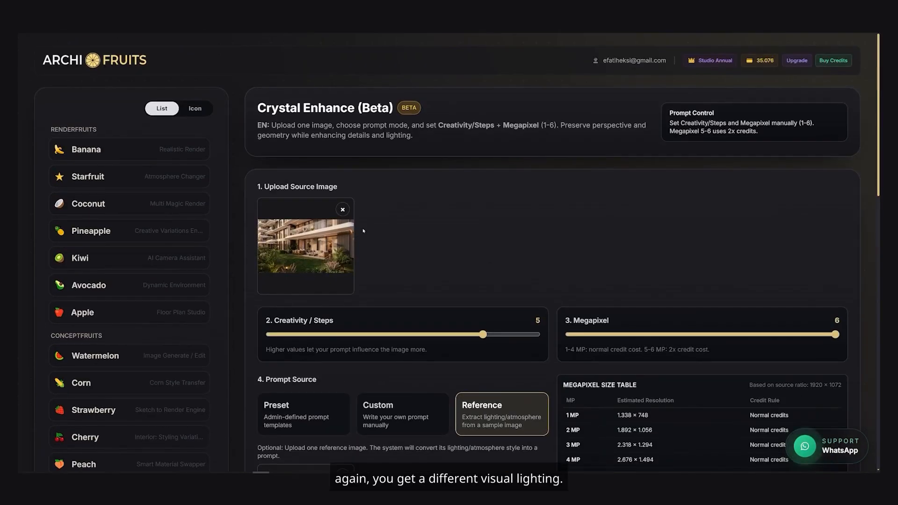
scroll(414, 299, "down", 5)
scroll(414, 299, "down", 10)
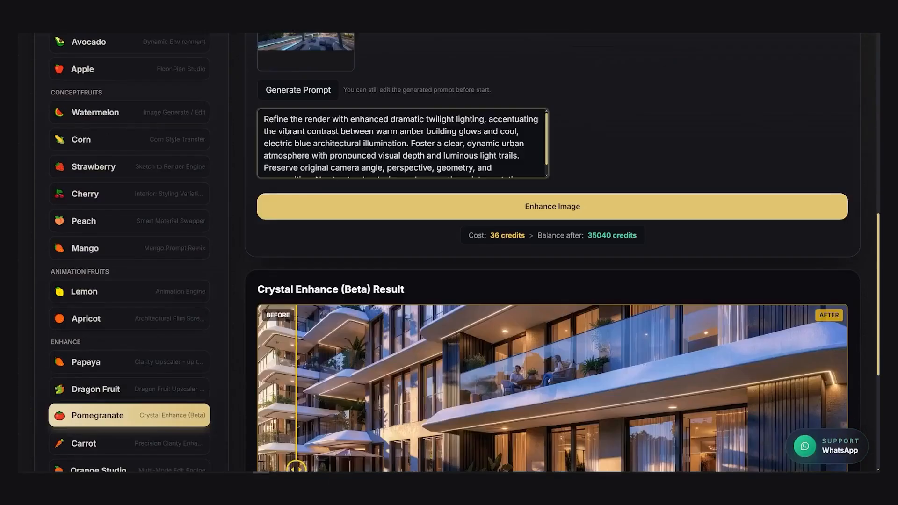